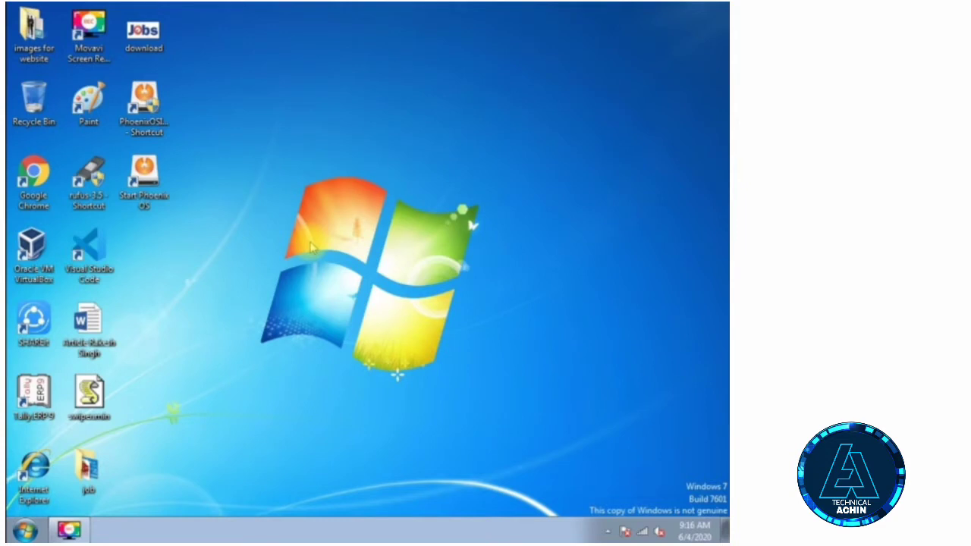
Launch WordPad from the Accessories program group and turn off capital-letter typing.
click(26, 530)
click(65, 468)
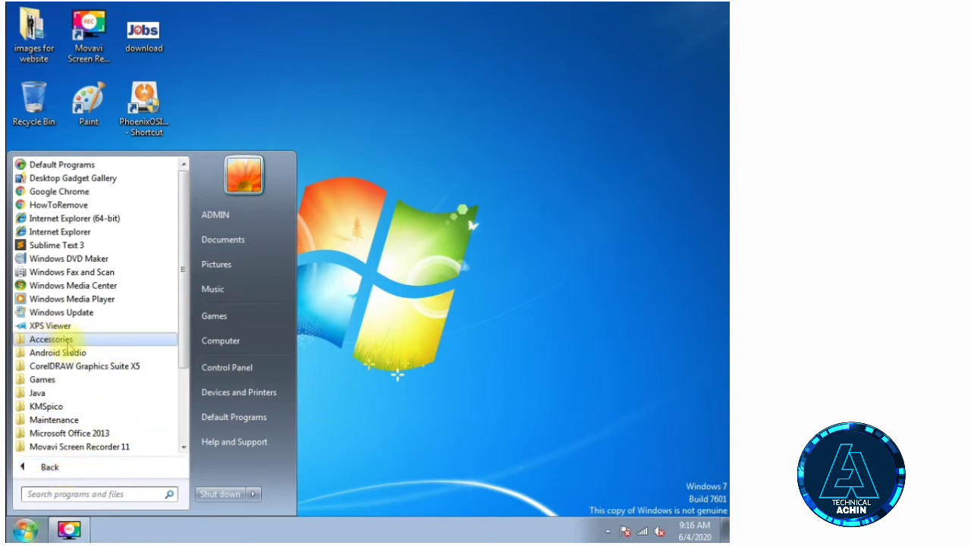
click(67, 346)
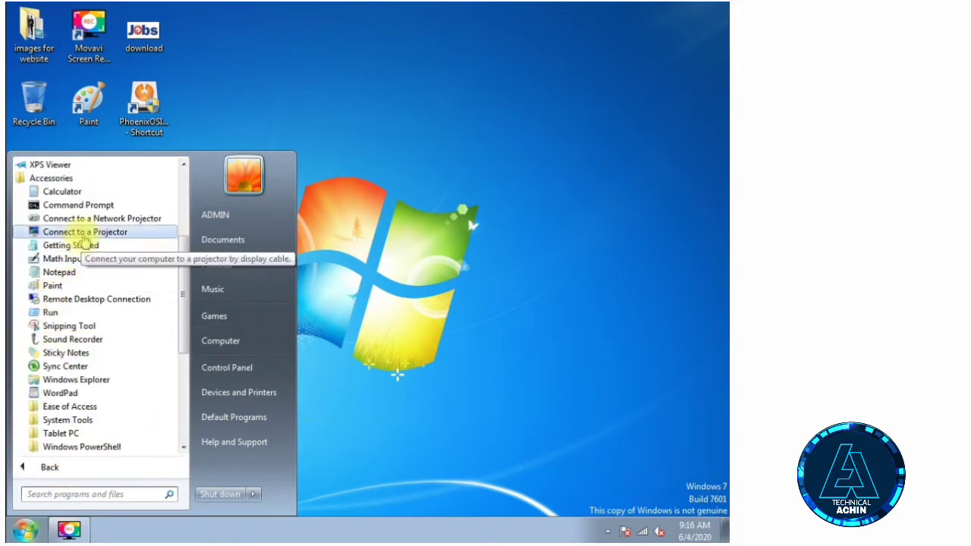
scroll(67, 437, down, 1)
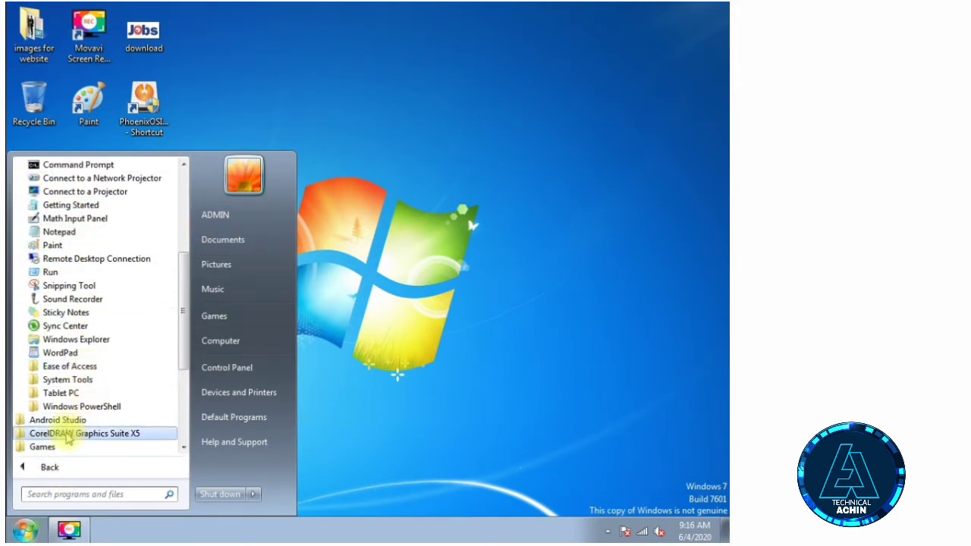
click(86, 355)
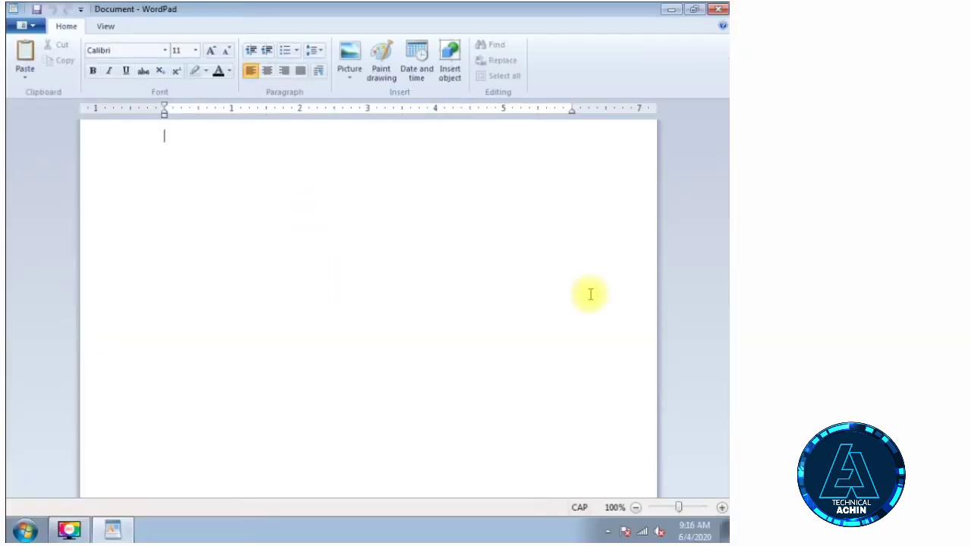
key(Caps_Lock)
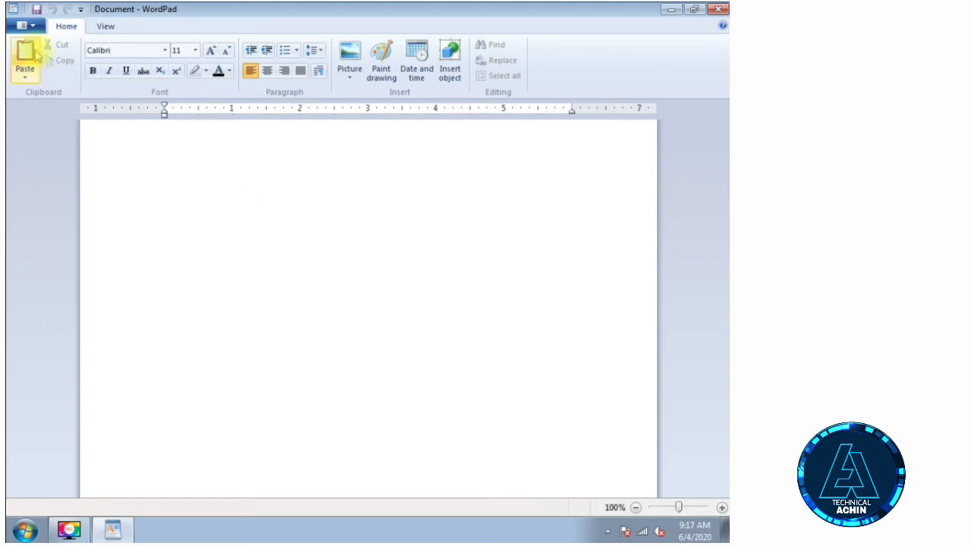
Look over WordPad's View and Home command sets, and close the program.
click(110, 26)
click(68, 26)
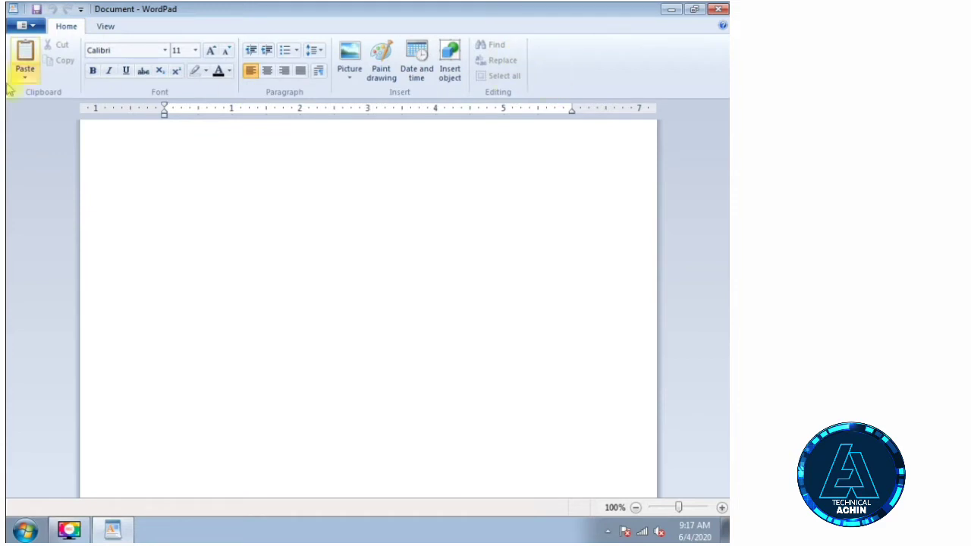
click(105, 25)
click(67, 27)
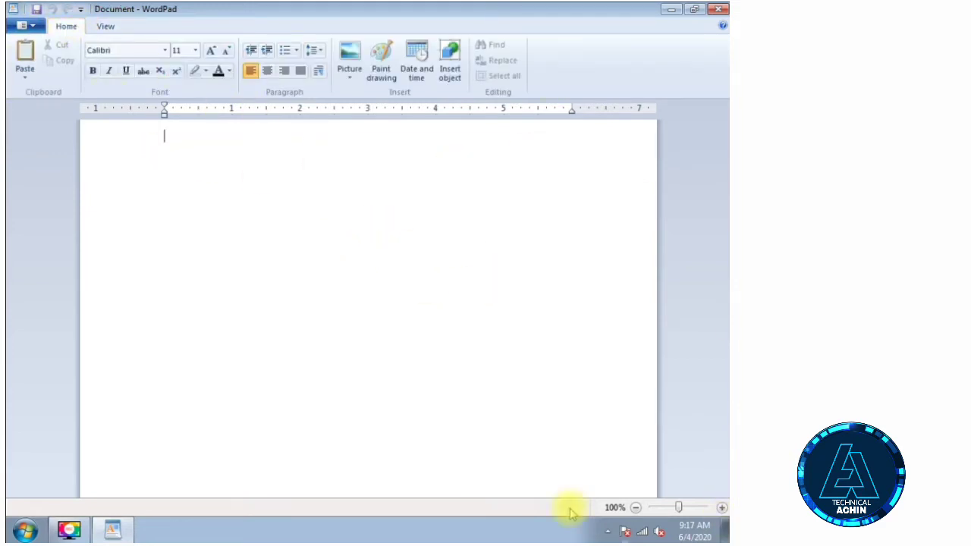
click(721, 10)
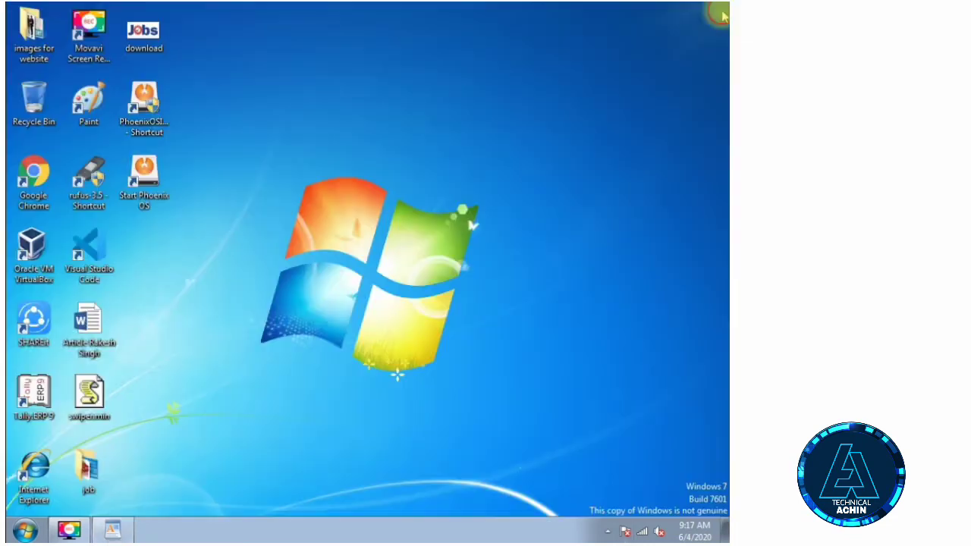
click(25, 530)
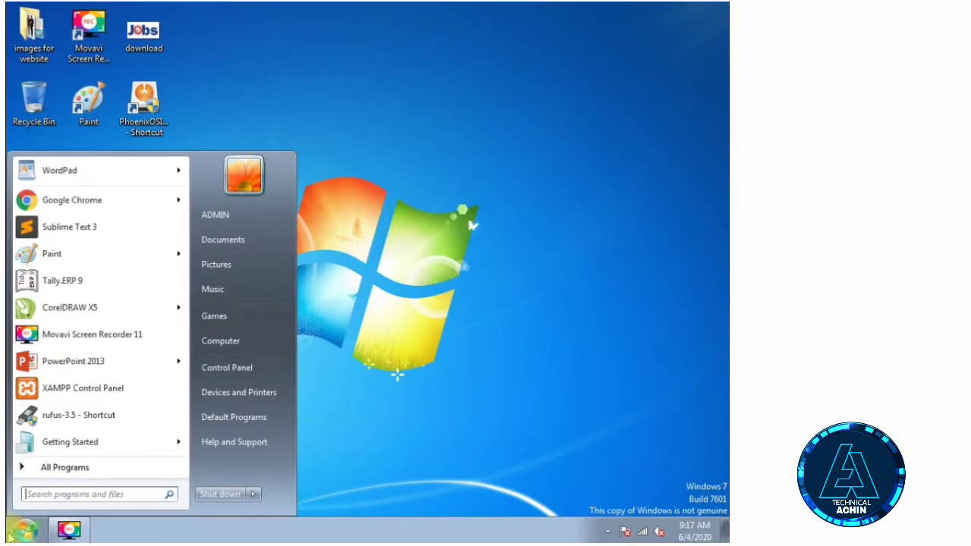
click(46, 465)
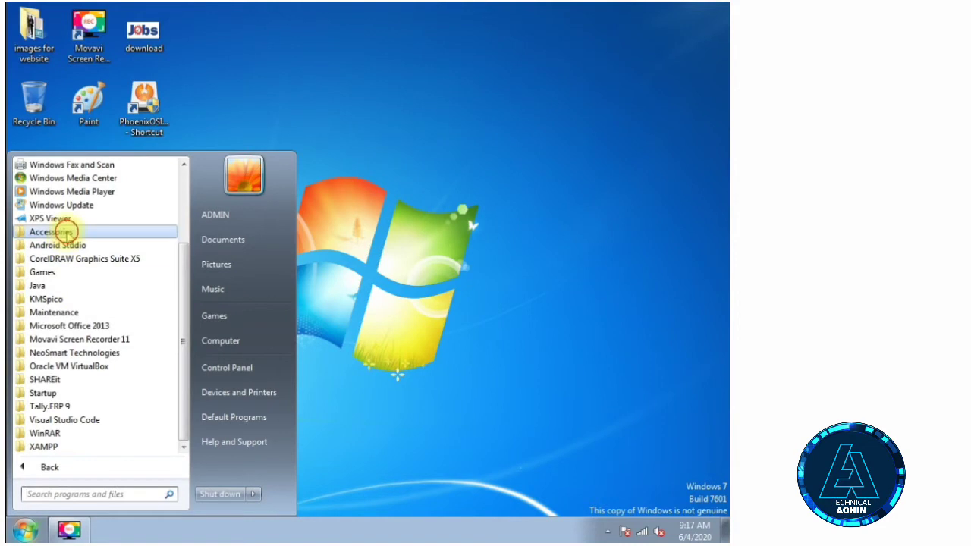
click(64, 231)
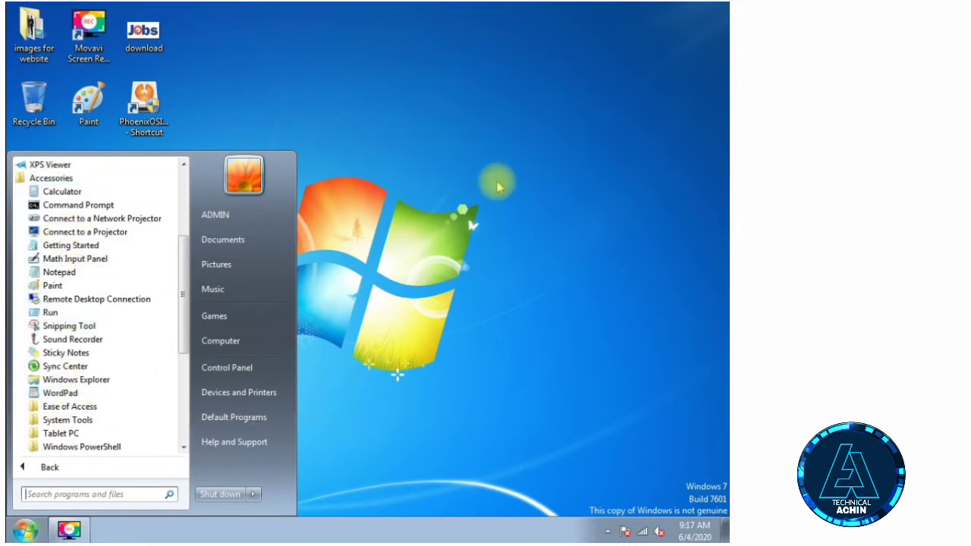
click(325, 198)
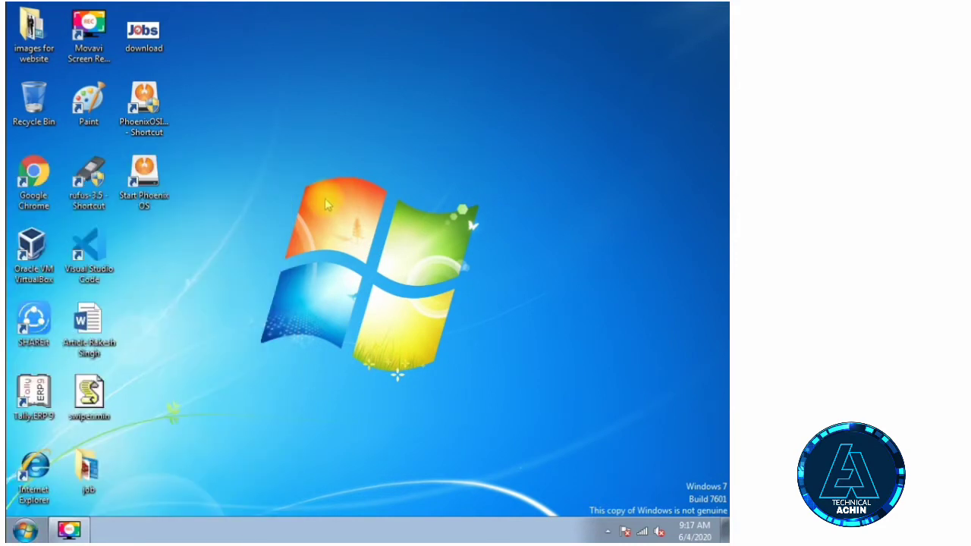
Launch WordPad with the Run command "wordpad" and close it again.
key(super+r)
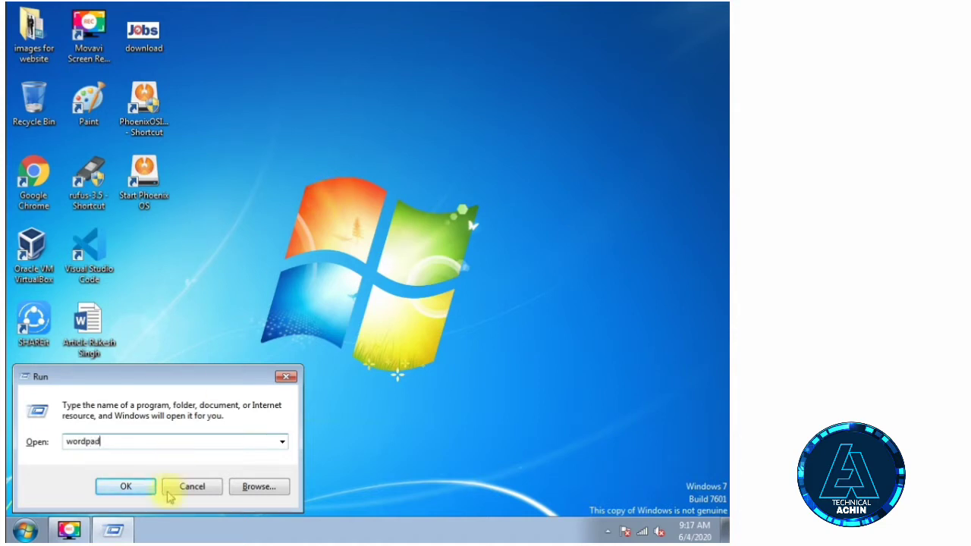
click(126, 486)
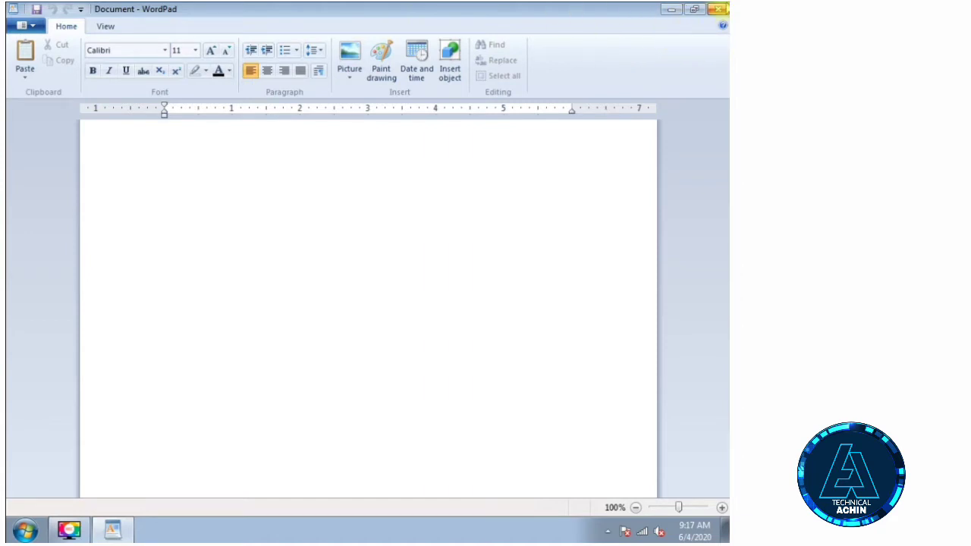
click(718, 9)
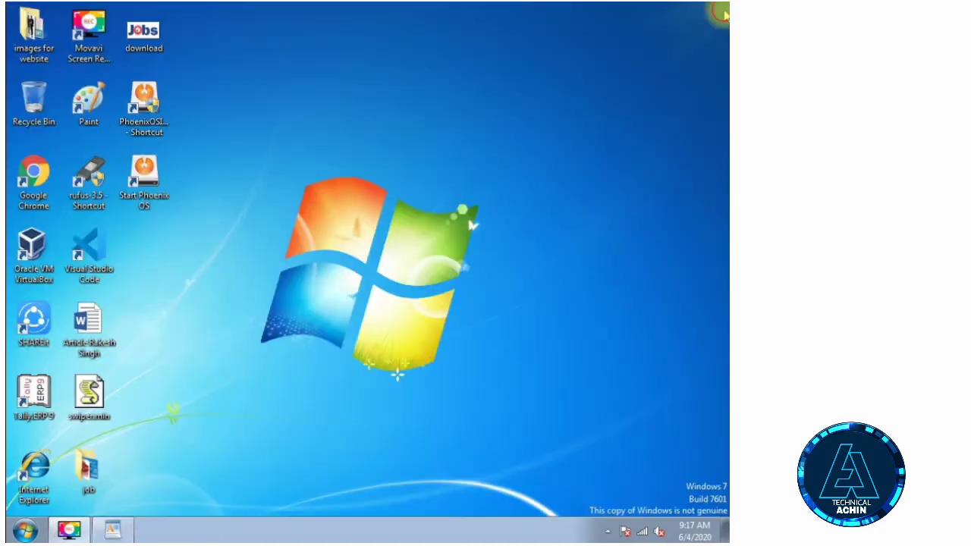
right_click(308, 77)
click(328, 120)
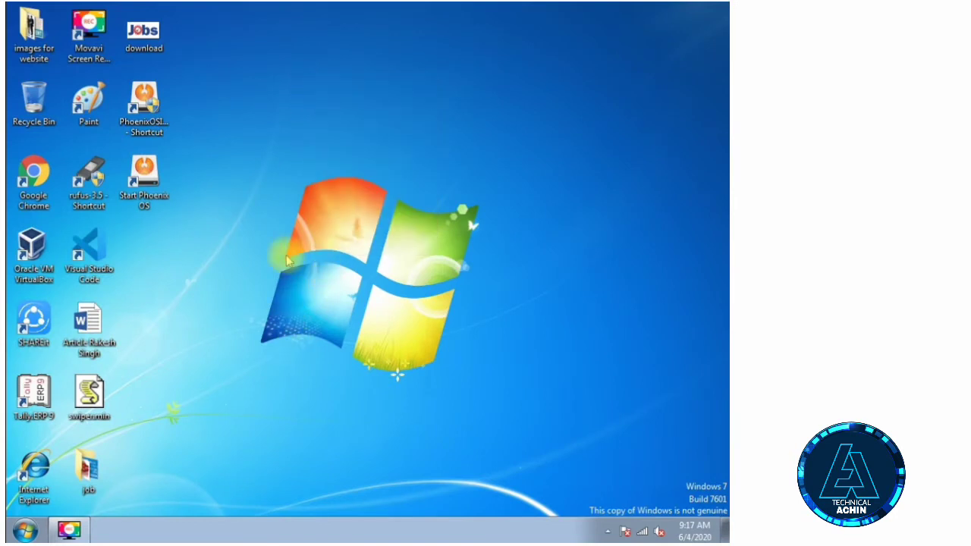
Start WordPad from the Accessories group of the installed programs.
click(25, 530)
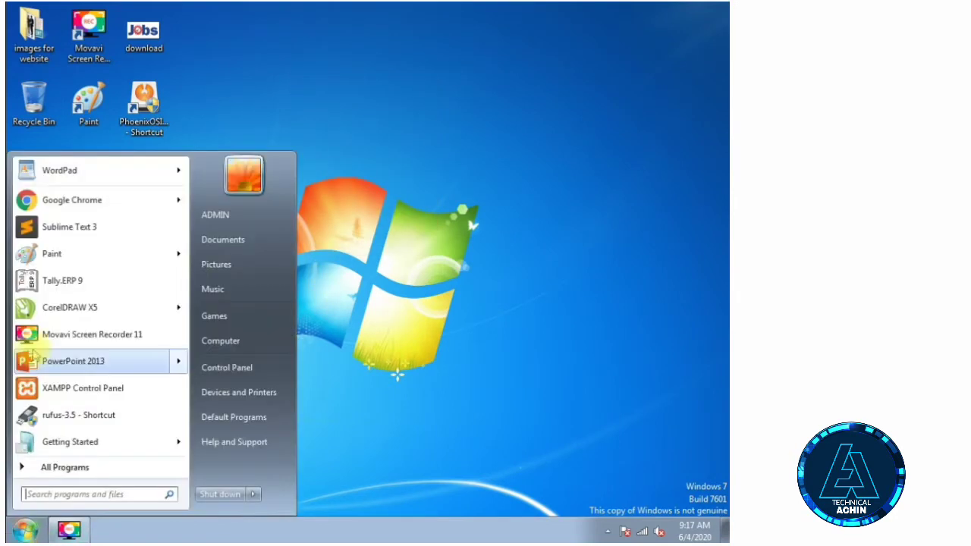
click(47, 465)
click(50, 232)
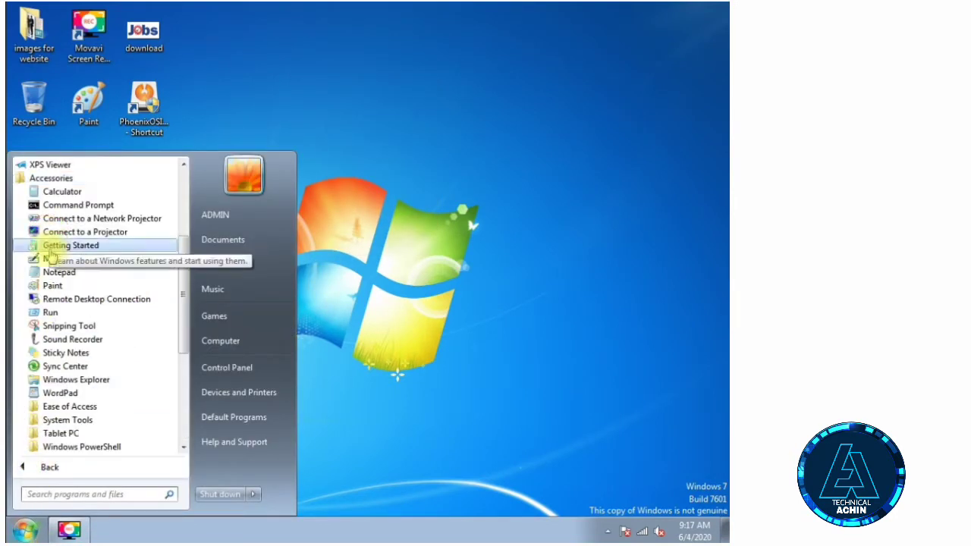
click(66, 390)
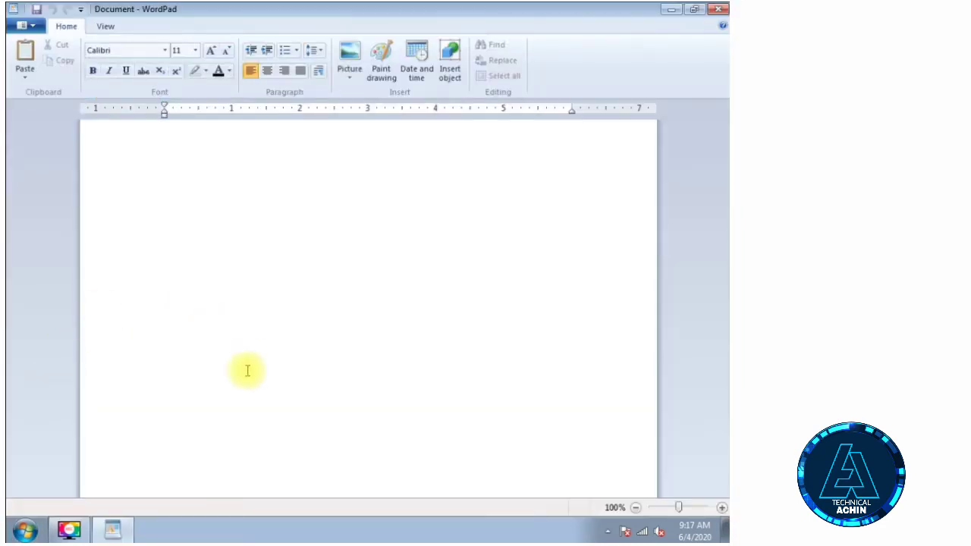
Open the file "Document word pad 1" from the Documents library and look through its text.
click(27, 25)
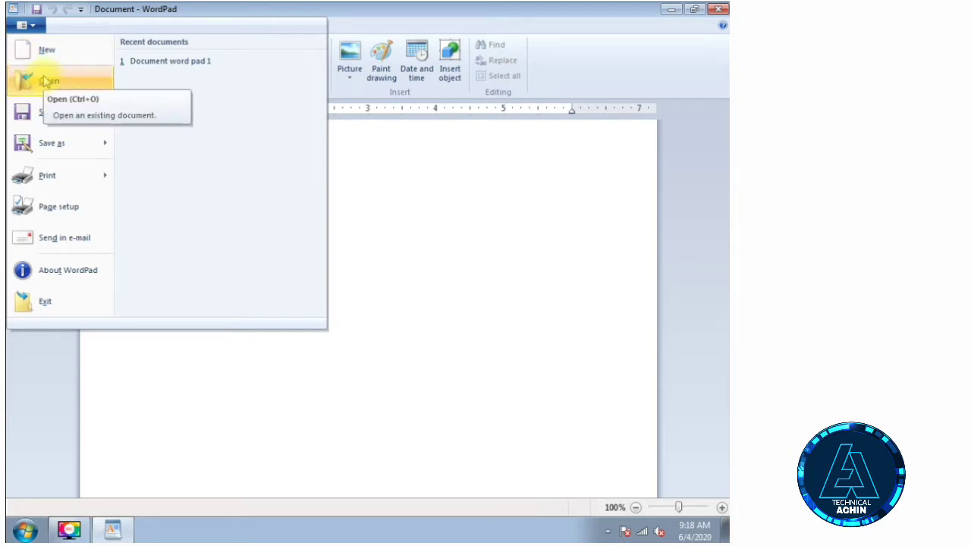
click(46, 81)
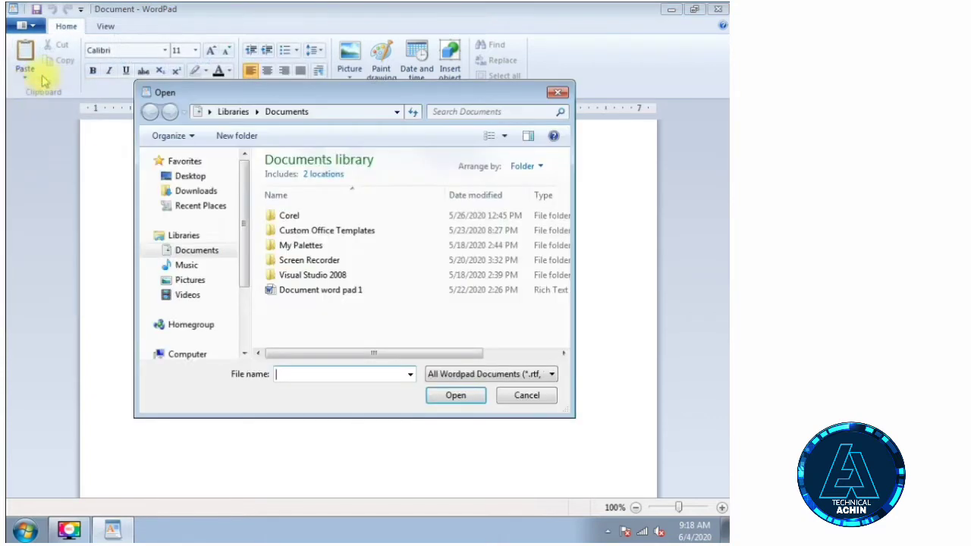
click(322, 296)
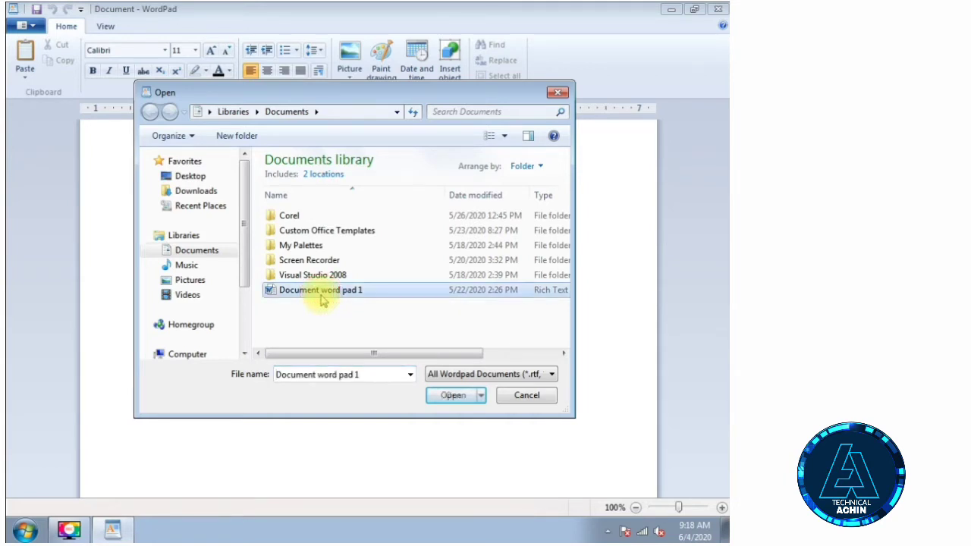
click(450, 395)
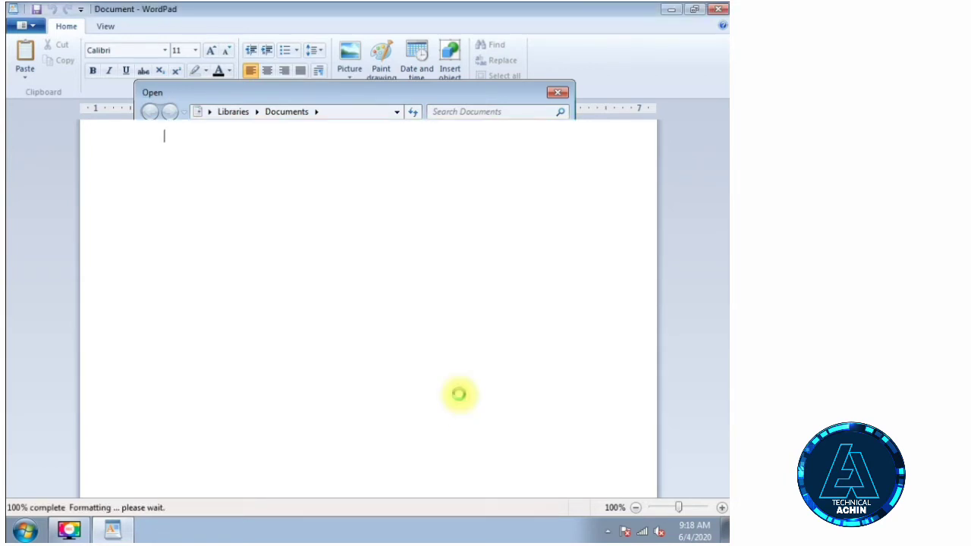
drag(156, 147, 510, 469)
click(440, 347)
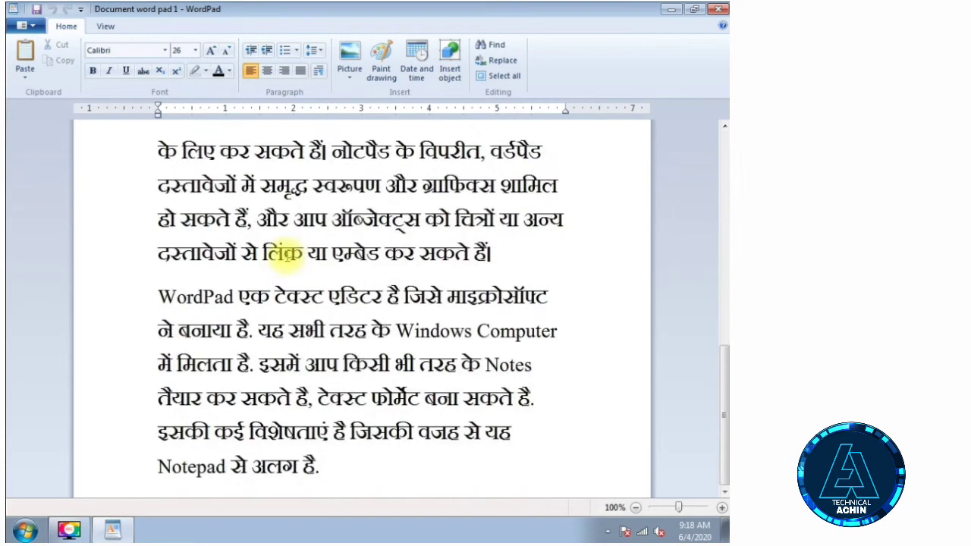
scroll(260, 269, up, 10)
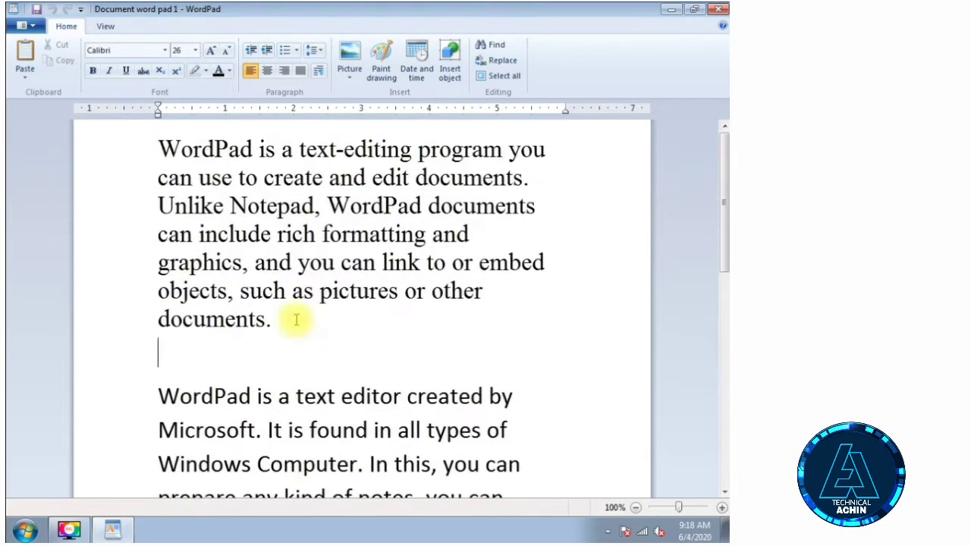
Replace all the text in the document with "ihihi" and save the file under its existing name.
click(21, 26)
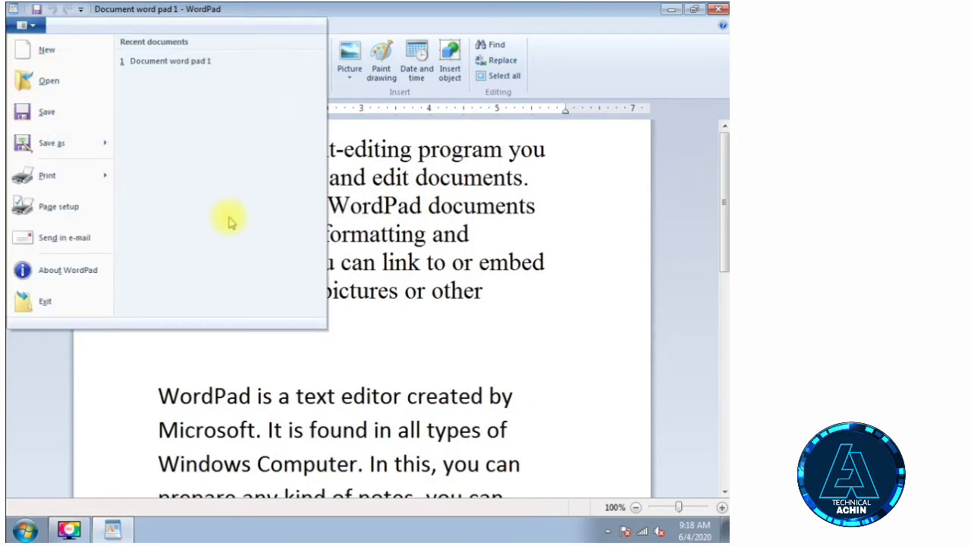
click(488, 293)
key(ctrl+a)
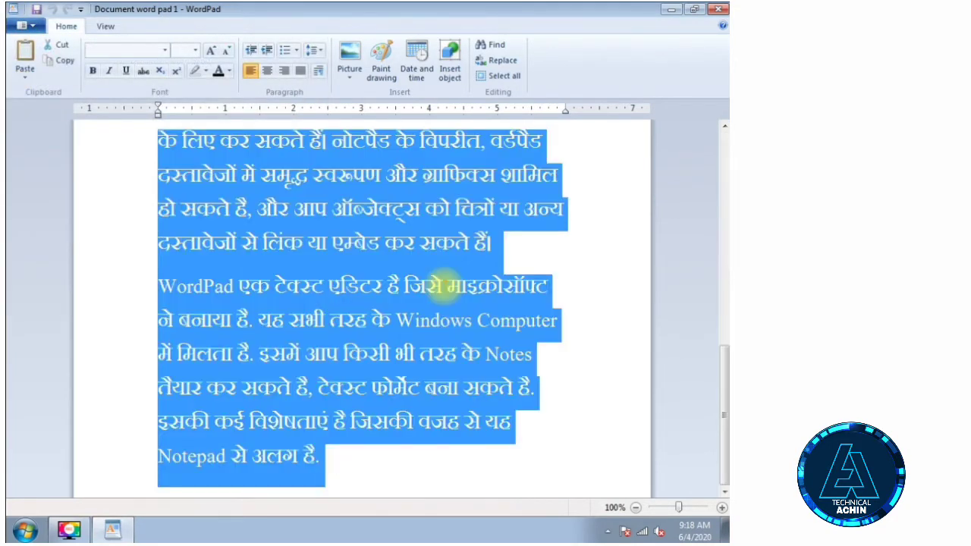
key(Delete)
text(ihihi)
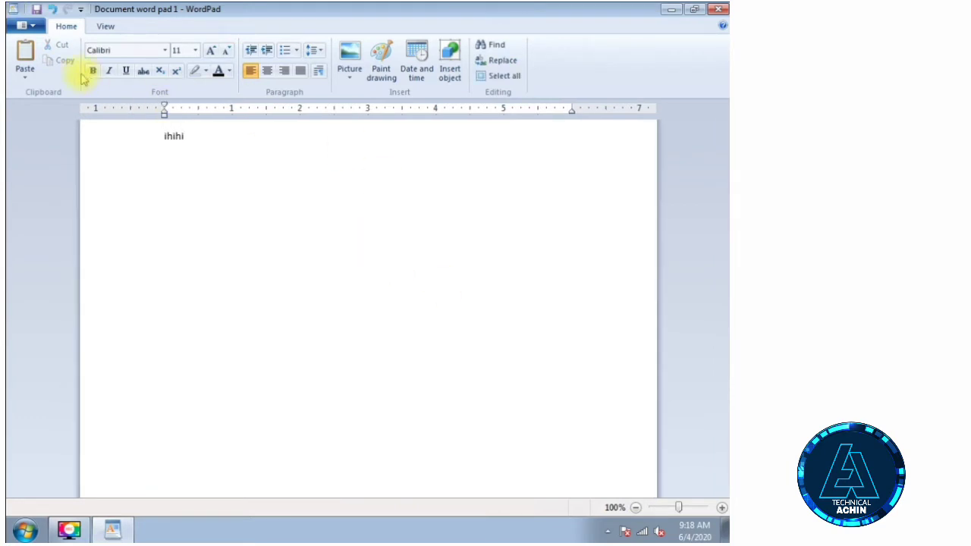
click(25, 25)
click(58, 111)
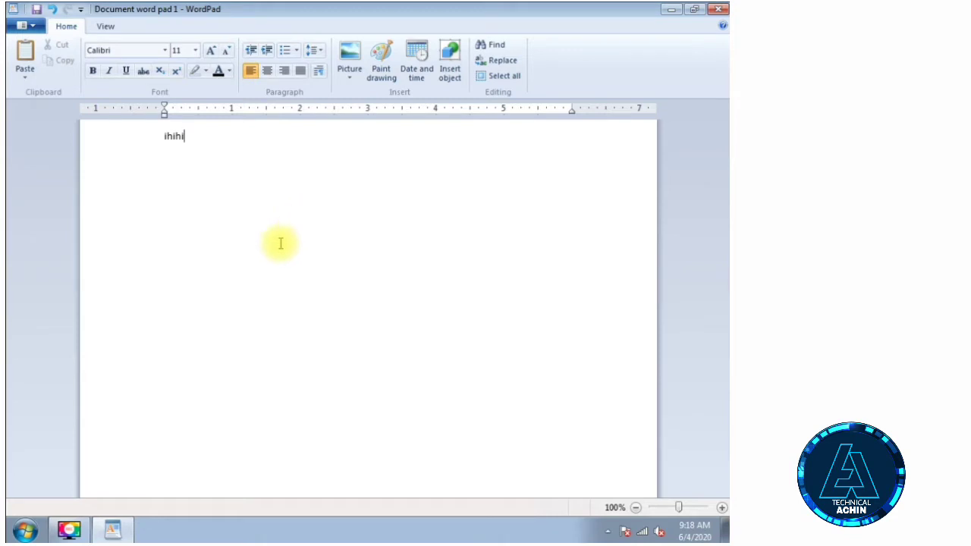
Review the Save as formats and the print settings, including the number of copies, and leave without printing.
click(29, 27)
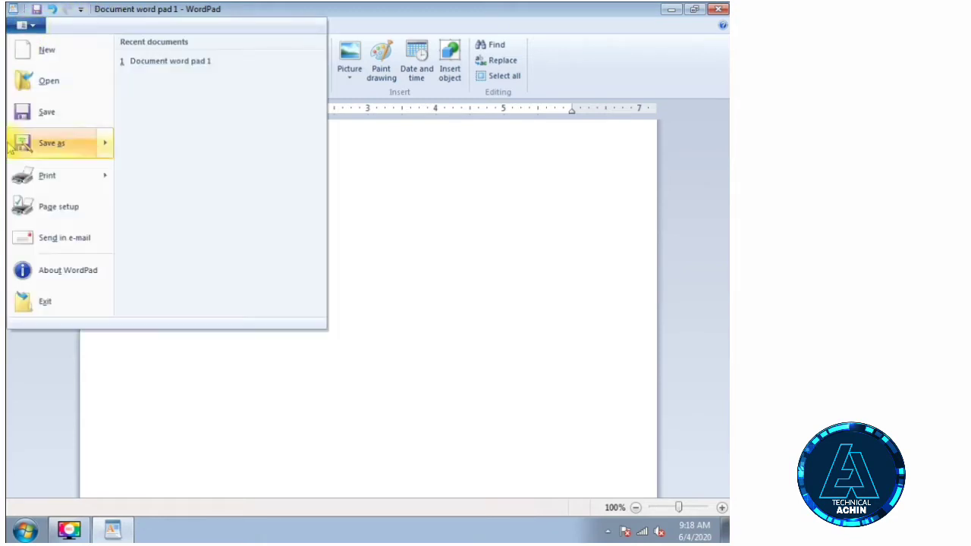
mouse_move(76, 152)
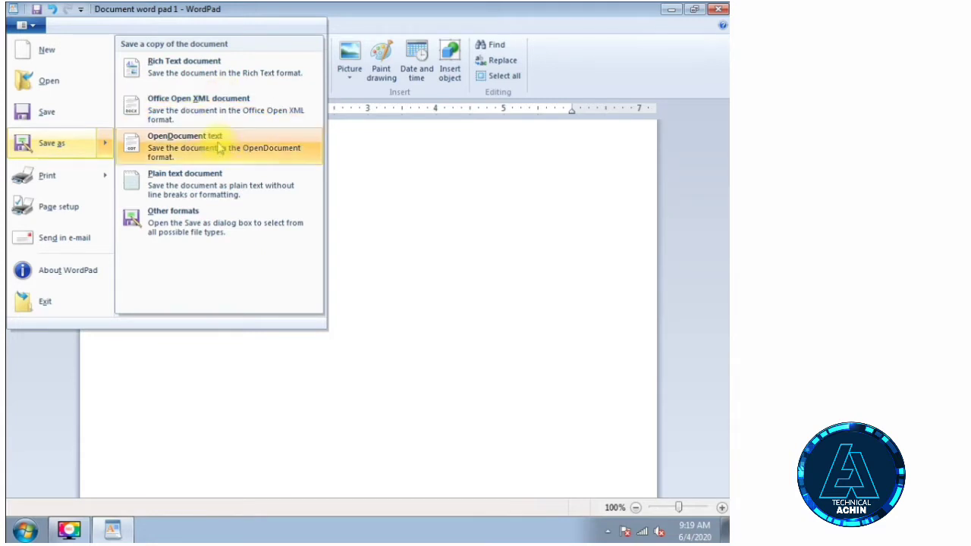
mouse_move(65, 179)
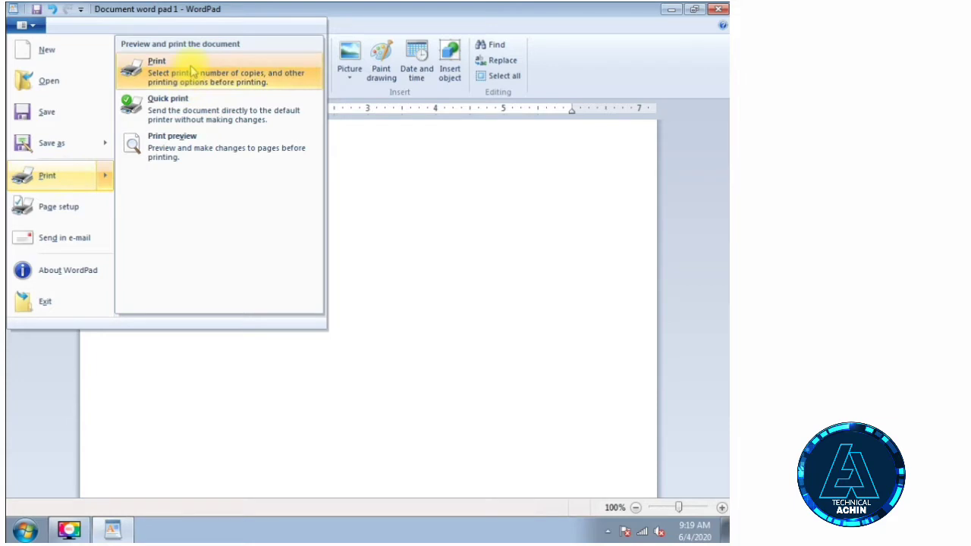
click(162, 70)
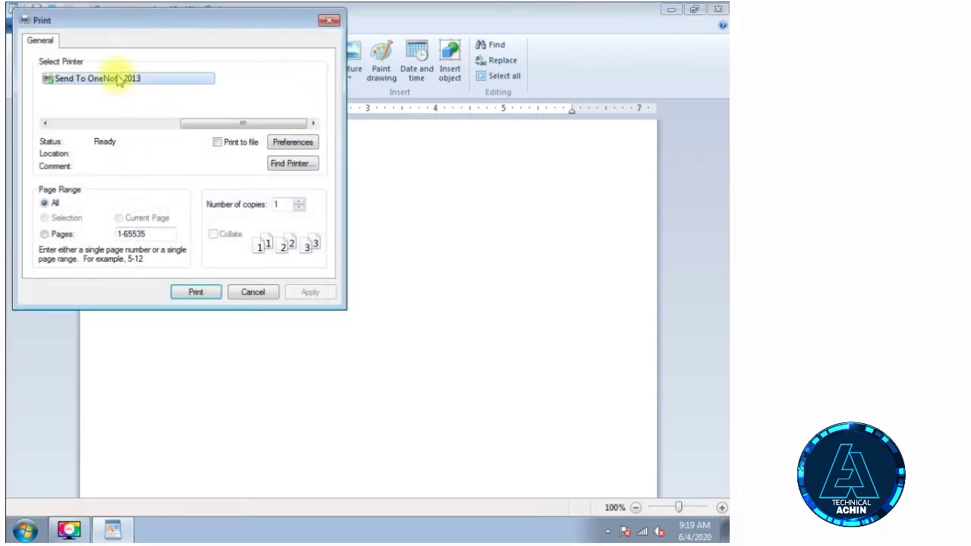
double_click(279, 205)
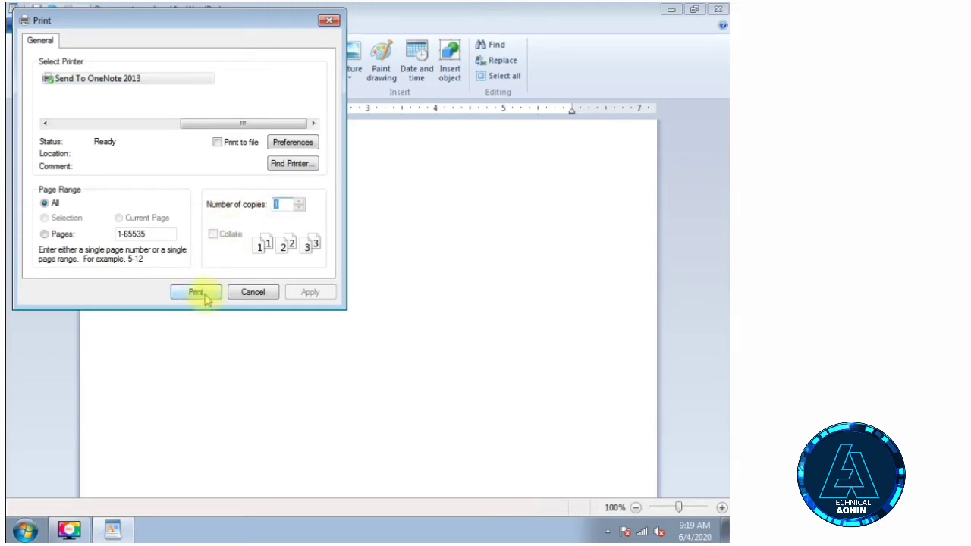
click(237, 292)
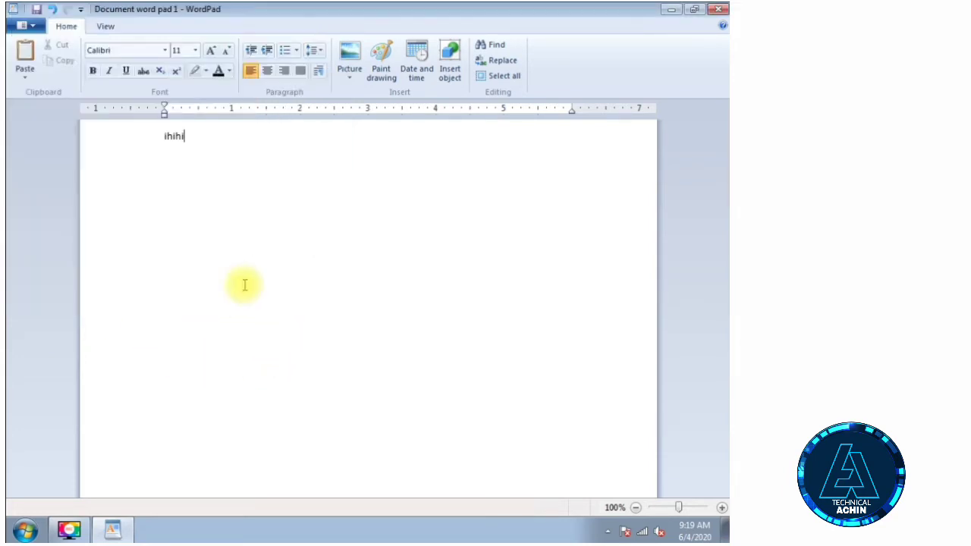
Preview the document as it would print, switch between zoom levels, and close the print preview.
click(22, 25)
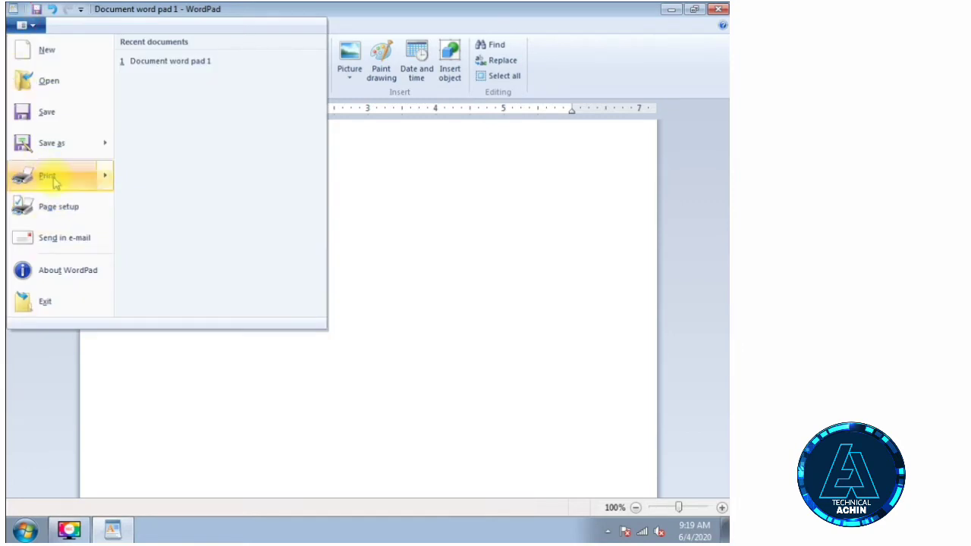
mouse_move(106, 178)
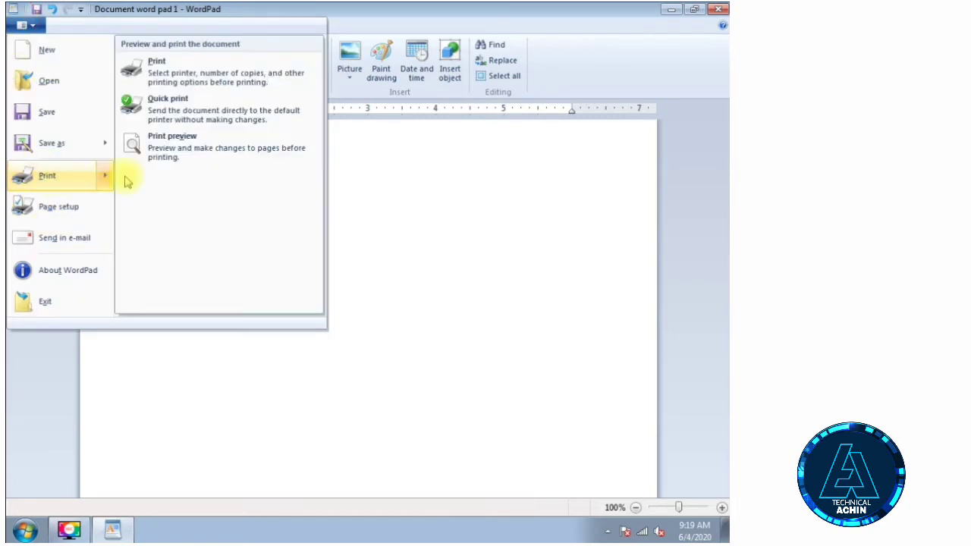
click(159, 148)
click(268, 147)
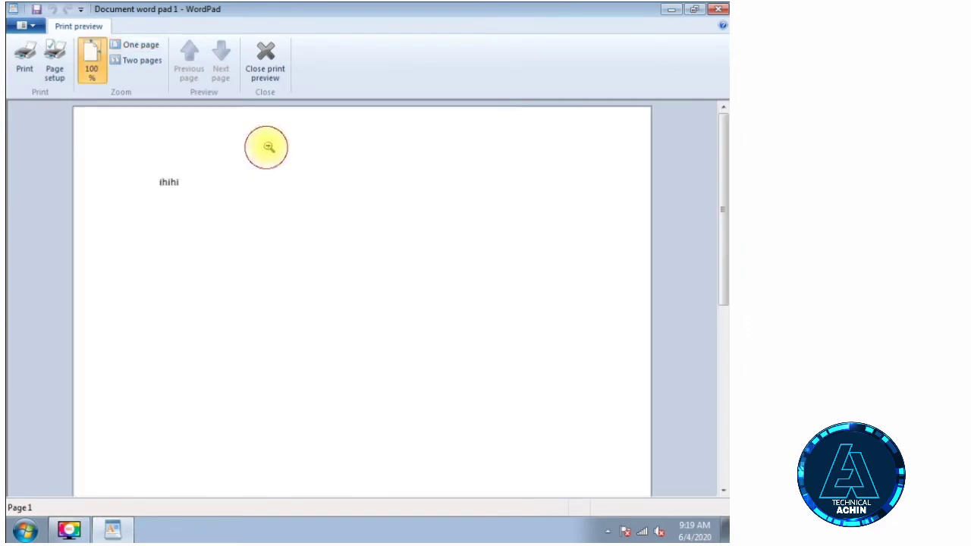
click(243, 156)
click(228, 160)
click(228, 160)
click(262, 62)
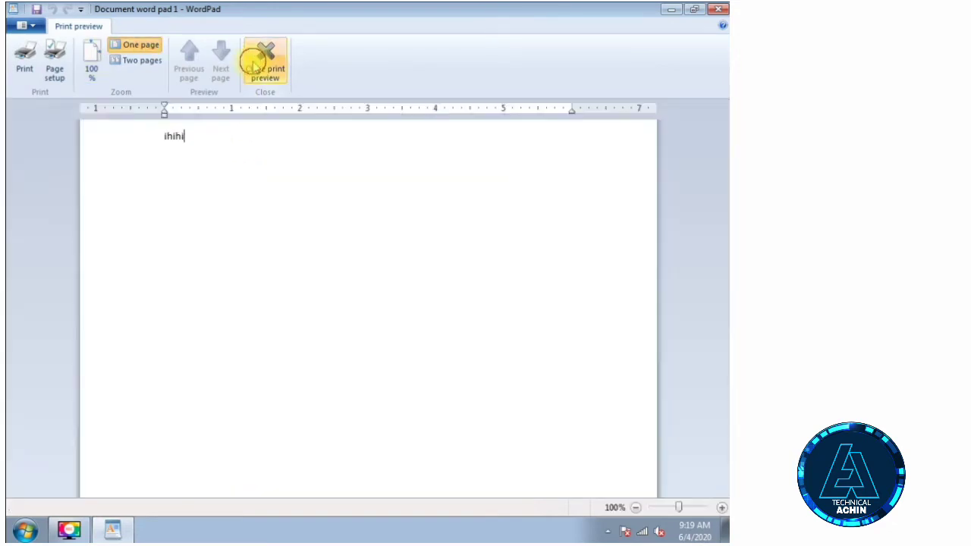
Send the document straight to the default printer with Quick print.
click(23, 25)
mouse_move(106, 177)
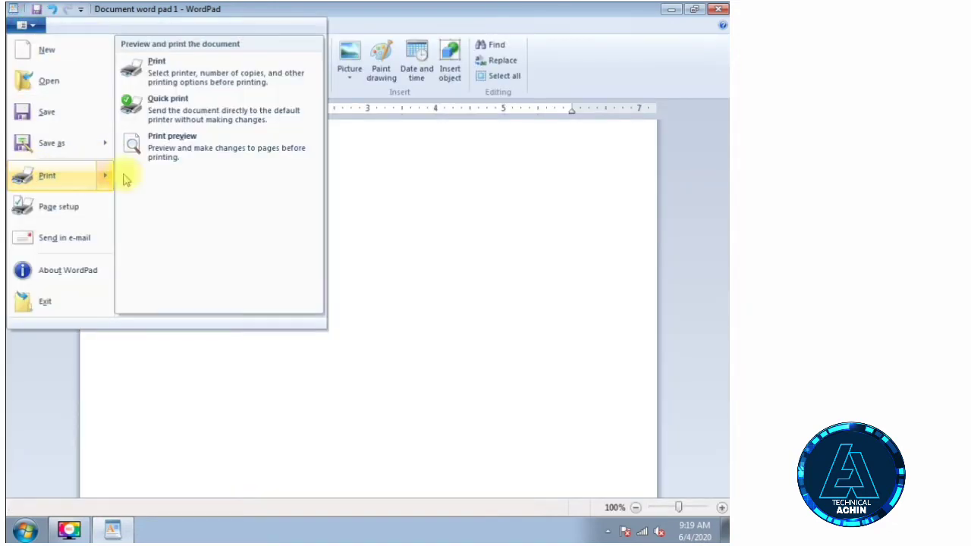
click(176, 114)
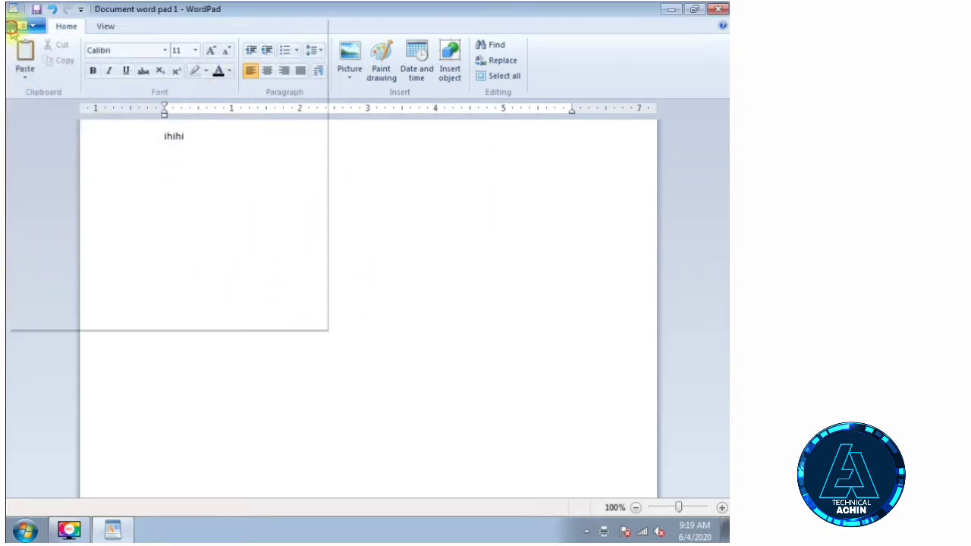
Review the page setup settings, including the available paper sizes, and leave without changing anything.
click(23, 25)
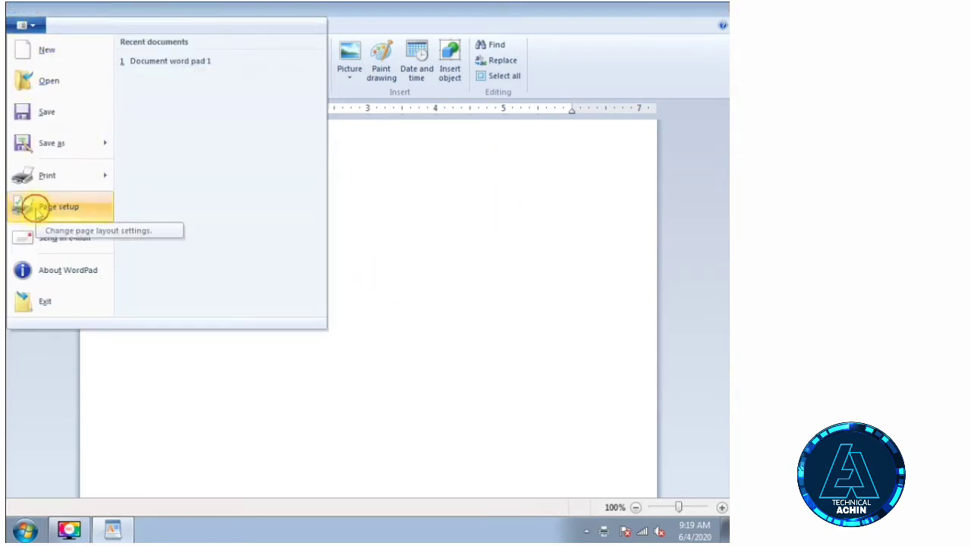
click(40, 210)
drag(355, 85, 341, 58)
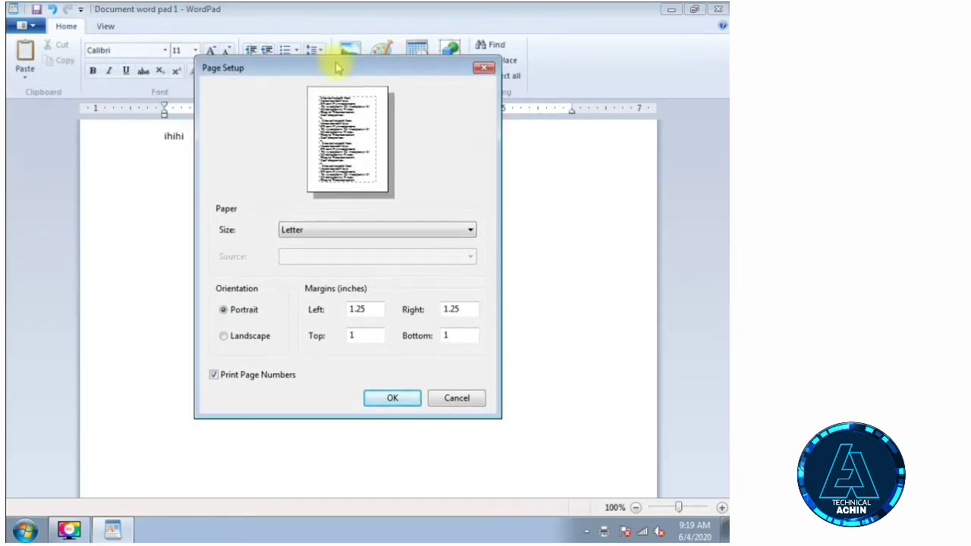
click(319, 231)
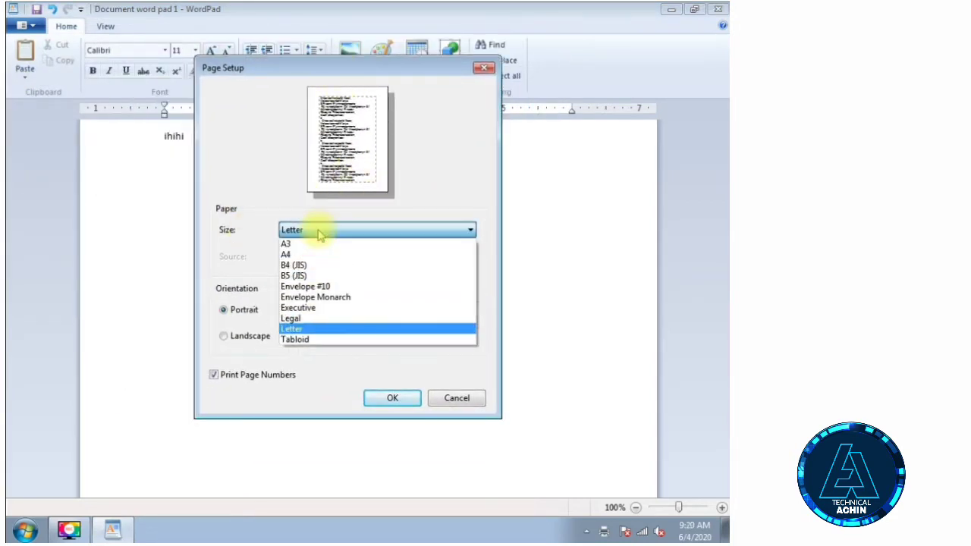
click(319, 230)
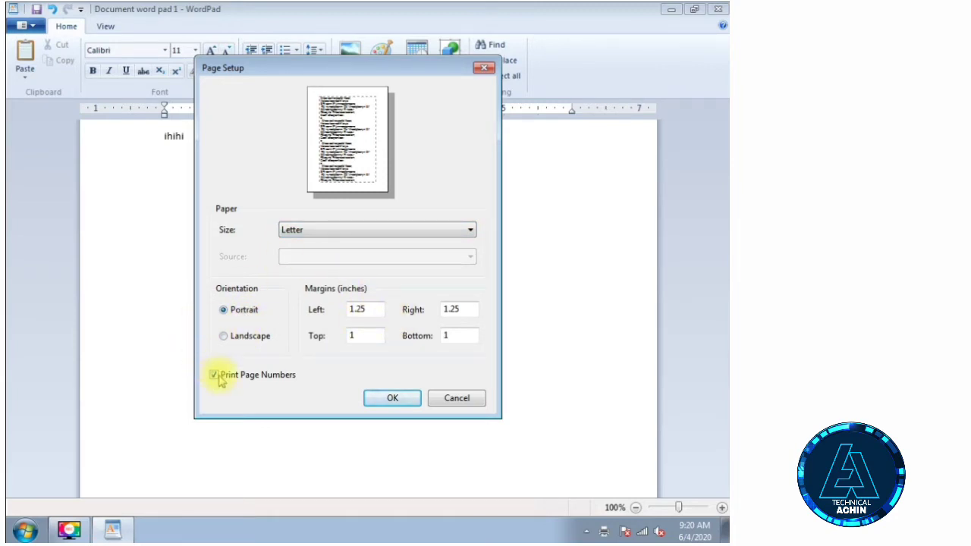
click(455, 398)
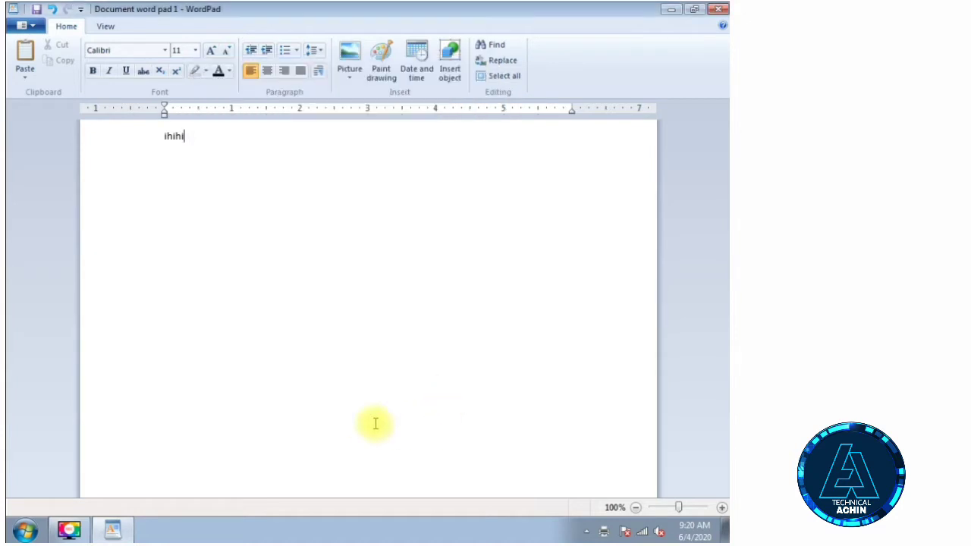
View the About WordPad version and licence information and close it.
click(26, 26)
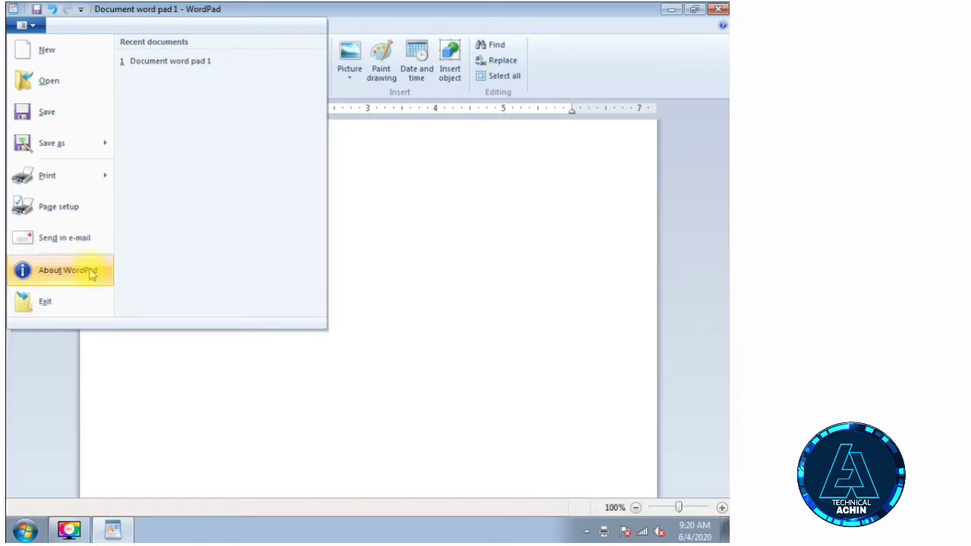
click(90, 272)
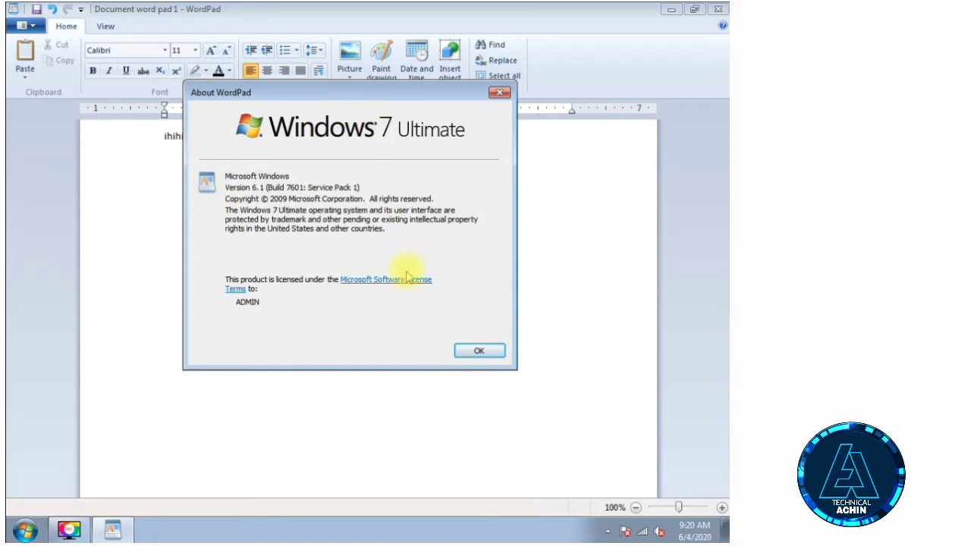
click(479, 352)
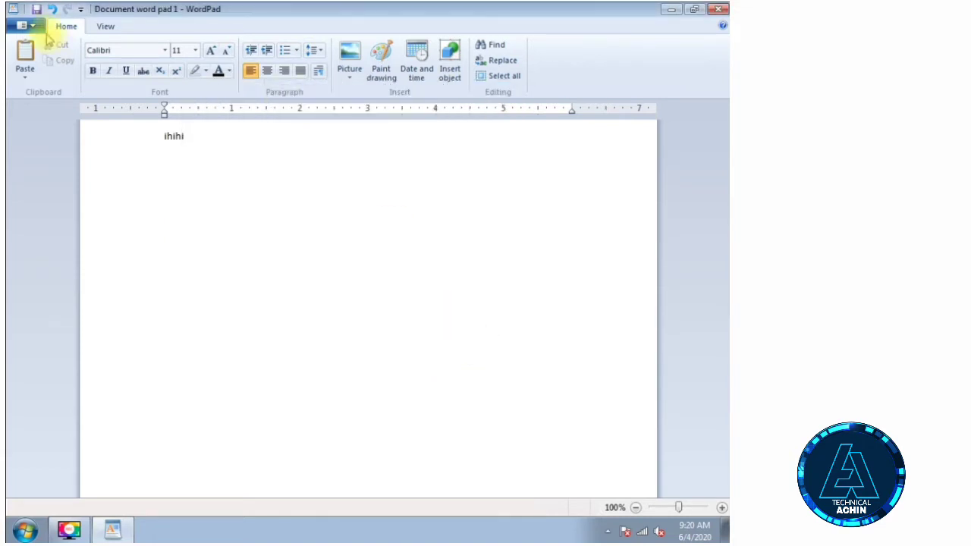
Exit WordPad, relaunch it with a blank document, and look over the View commands before returning to the Home commands.
click(27, 25)
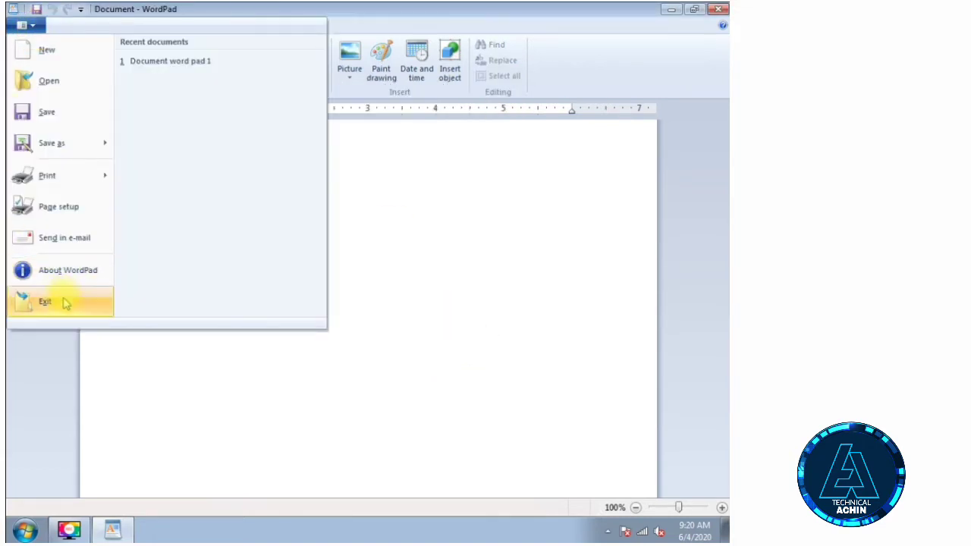
click(65, 301)
click(25, 530)
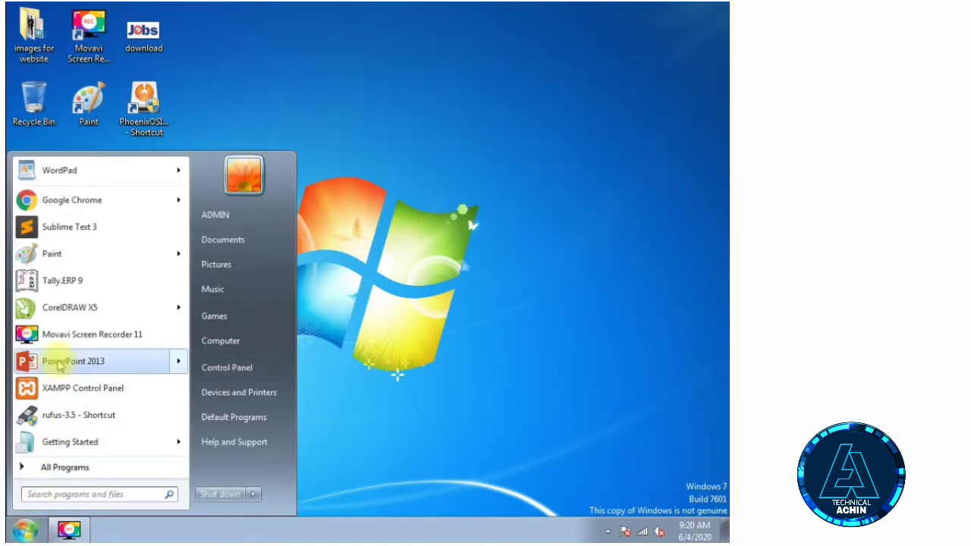
click(64, 170)
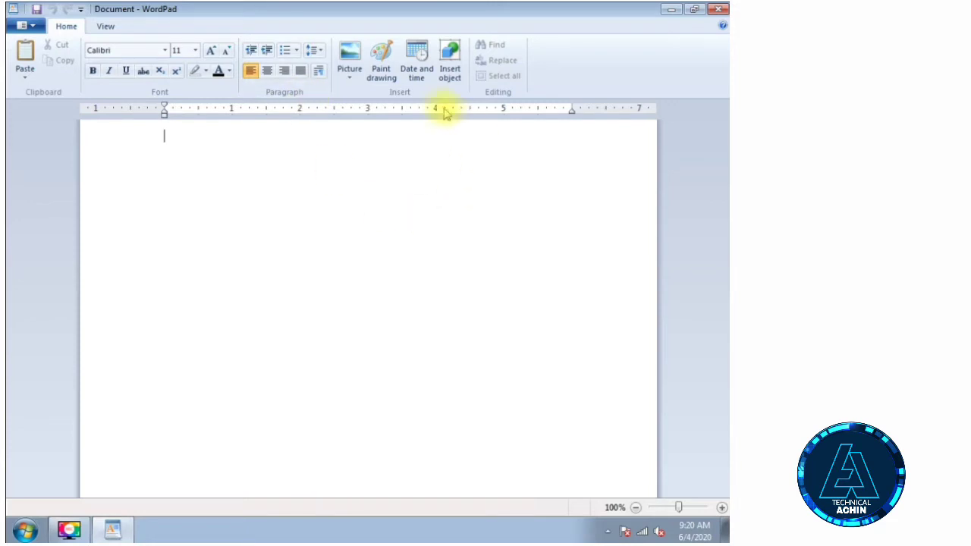
click(109, 29)
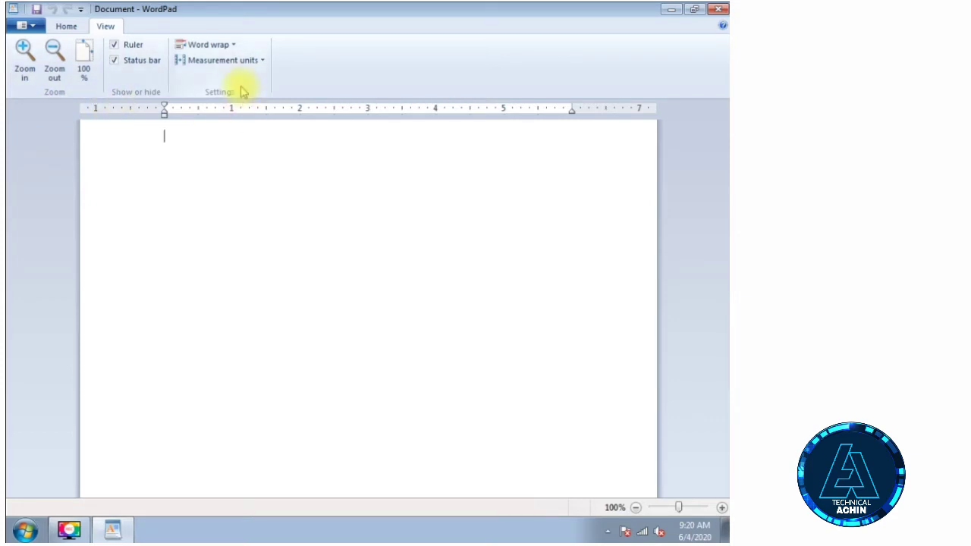
click(66, 27)
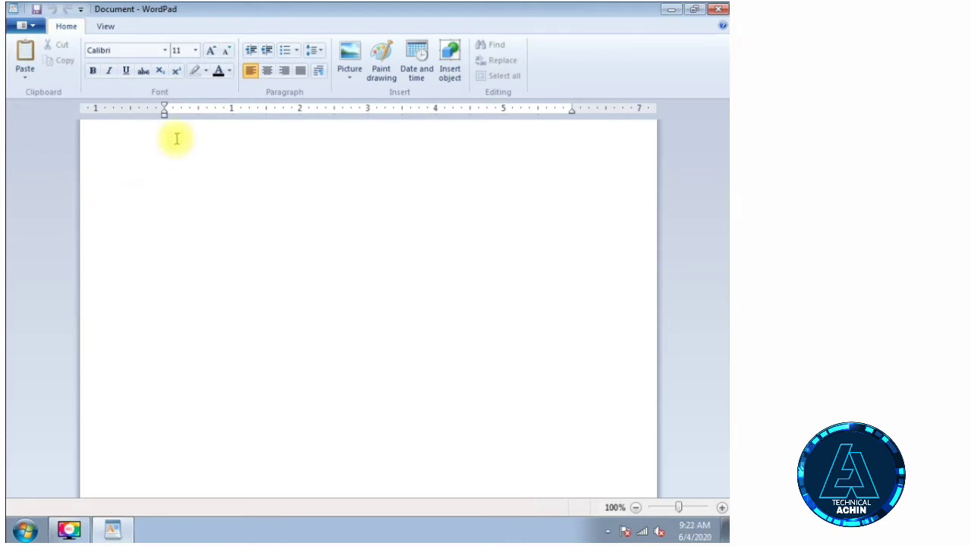
Enter "asdf" in the blank document and copy it.
text(asdf)
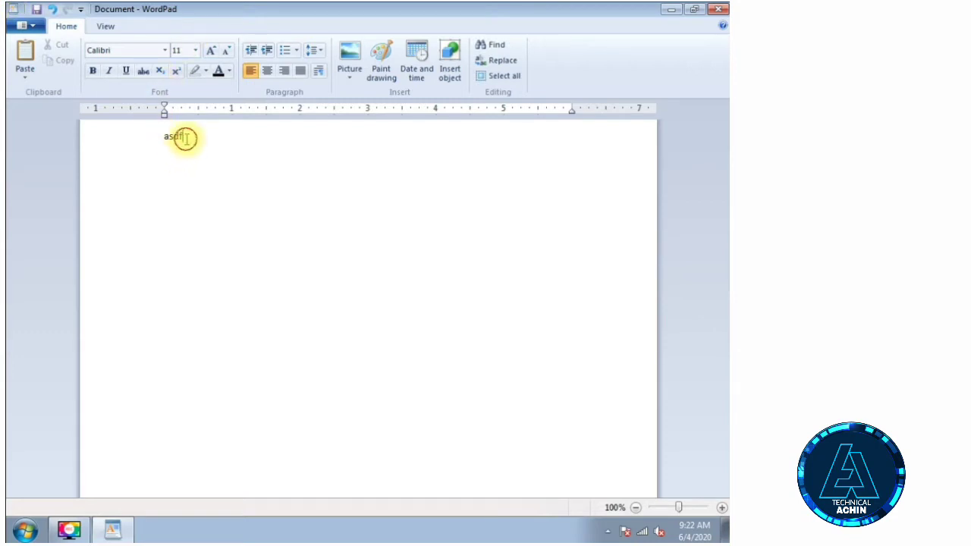
drag(186, 139, 82, 131)
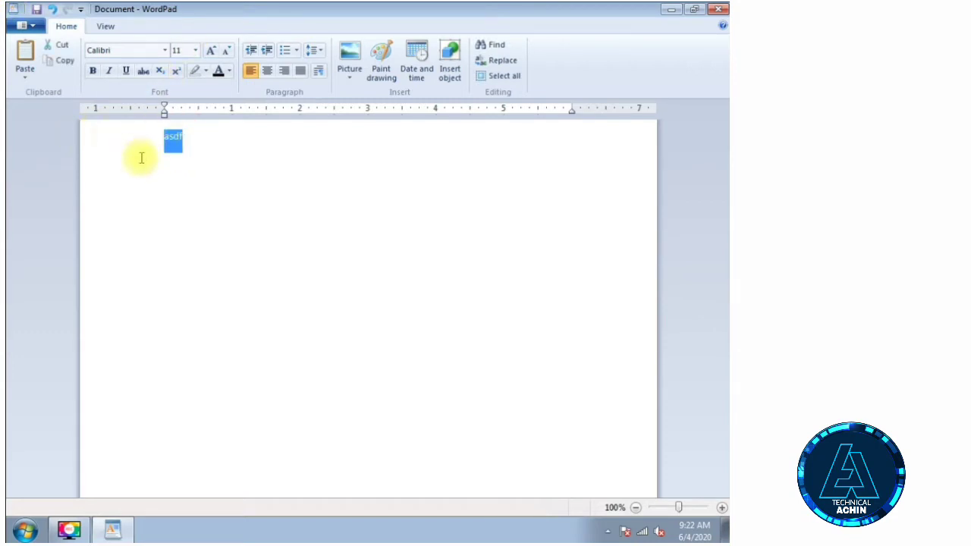
click(193, 168)
drag(243, 142, 150, 124)
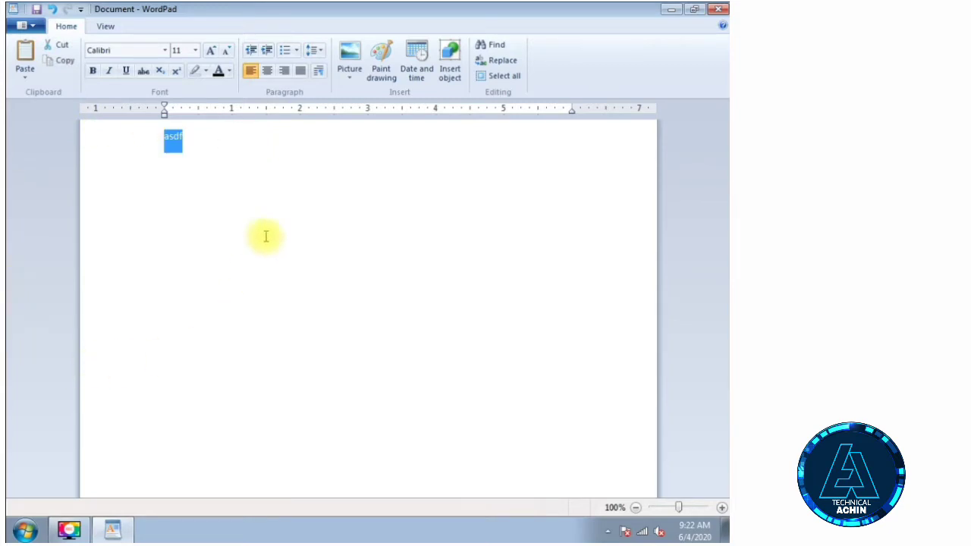
click(66, 60)
click(236, 158)
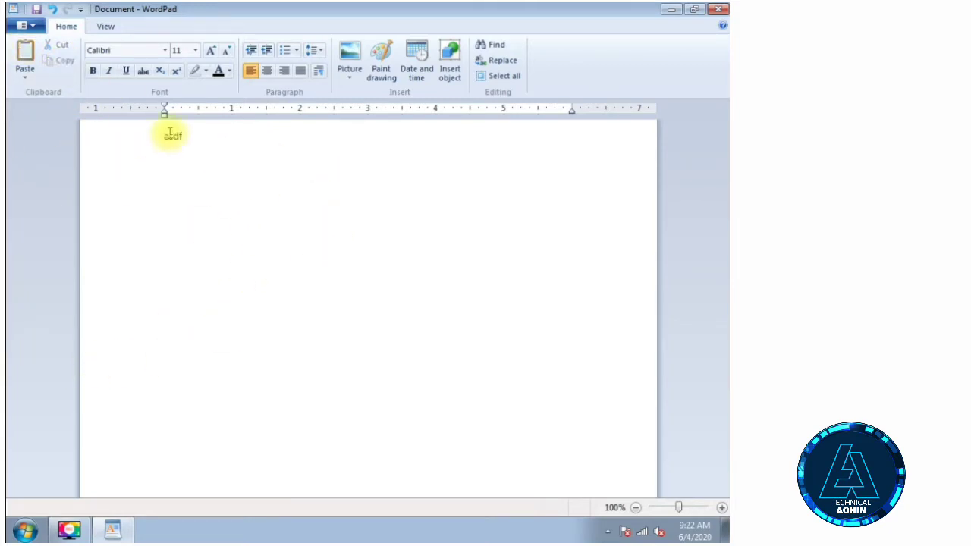
Paste the copied "asdf" repeatedly along the first line until the text is about 4.3 inches long.
triple_click(31, 49)
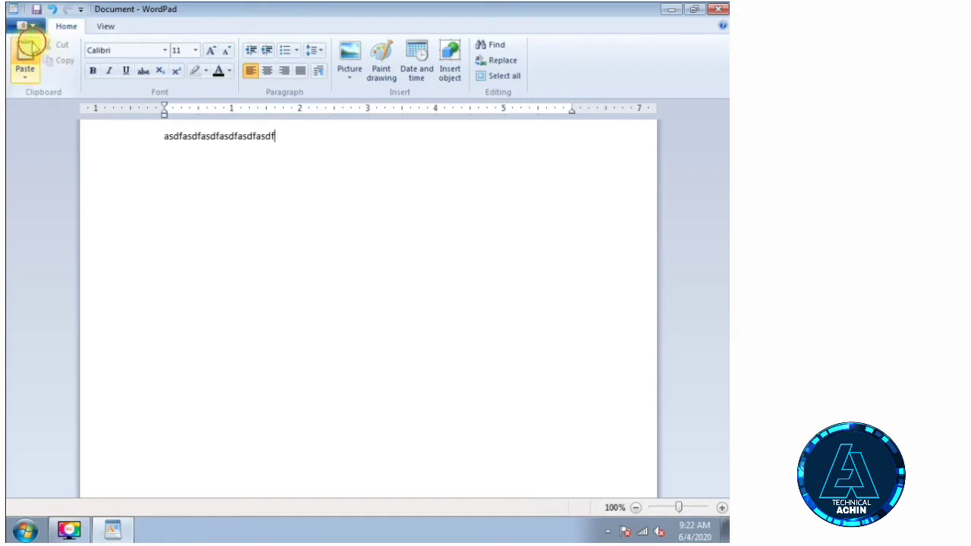
double_click(32, 48)
triple_click(31, 49)
triple_click(32, 48)
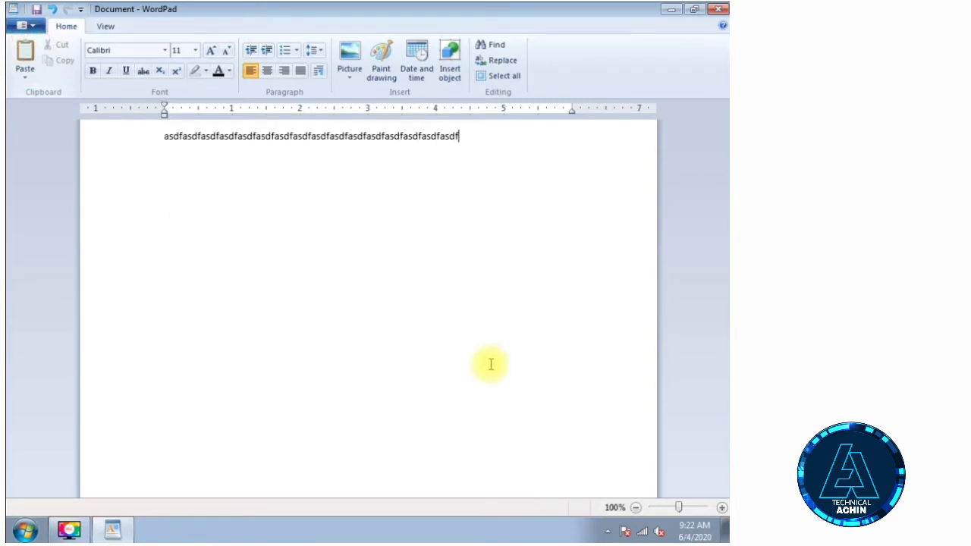
Copy the entire first line of text and paste it onto a new second line.
drag(465, 137, 170, 144)
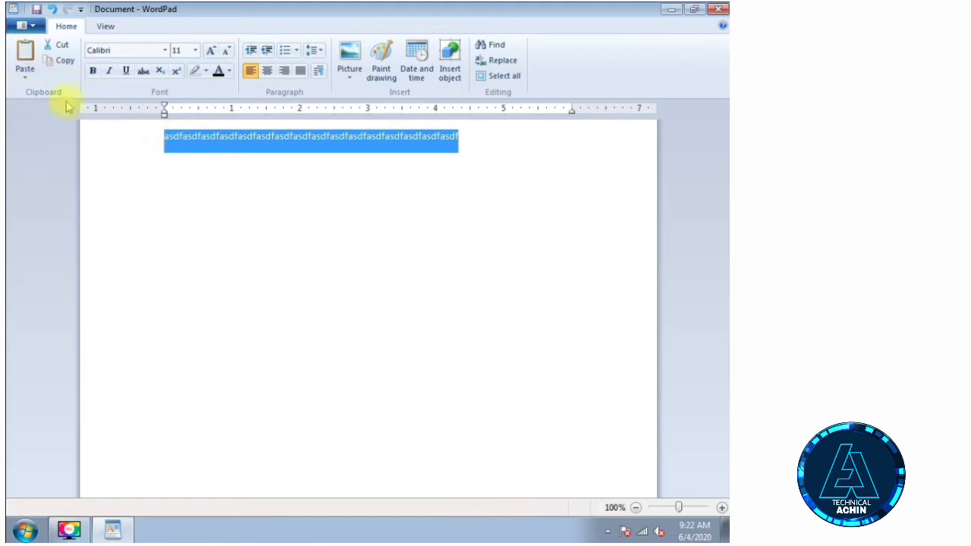
click(65, 61)
click(543, 136)
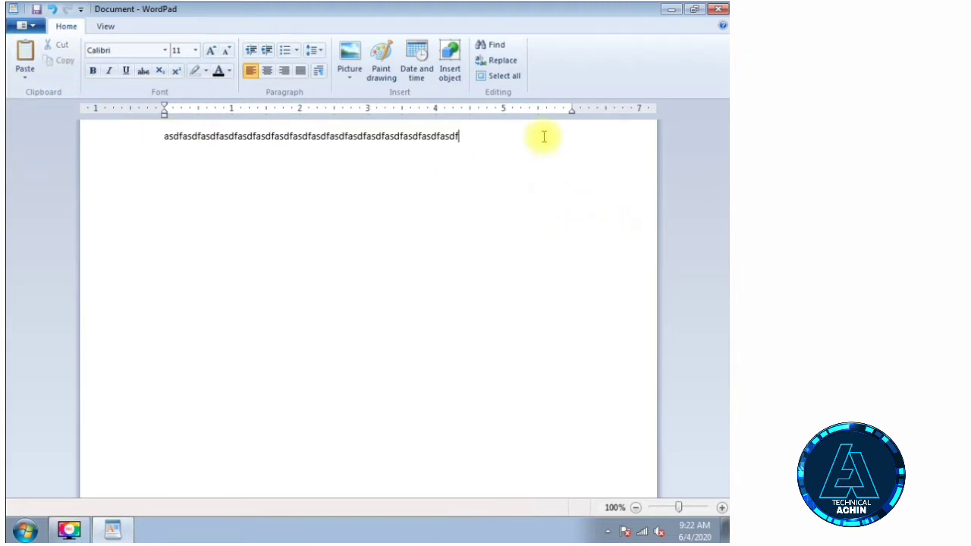
key(Return)
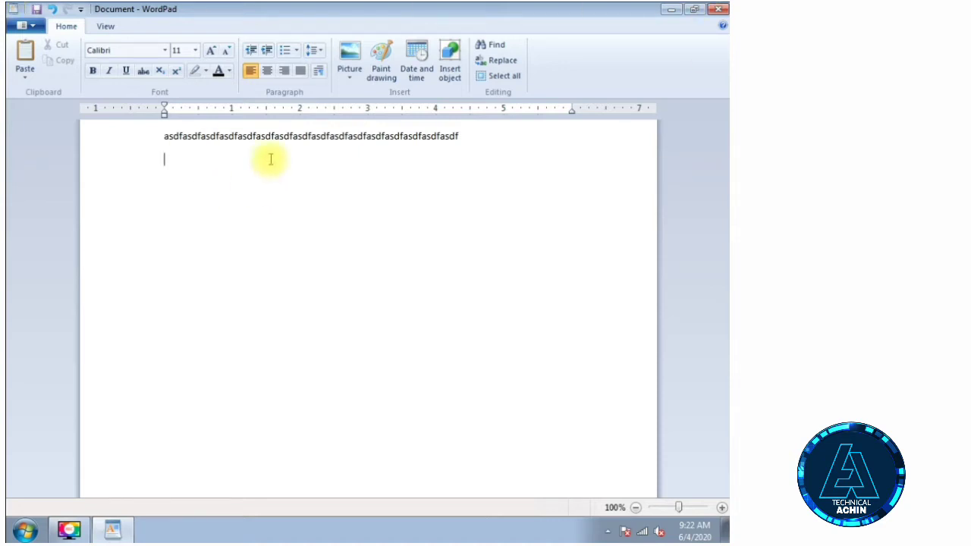
click(25, 57)
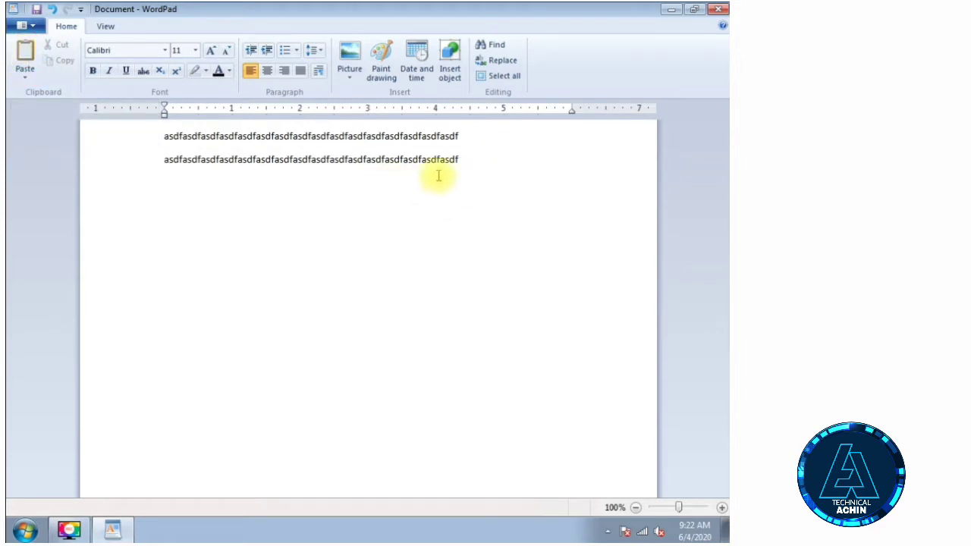
Demonstrate text selection on both lines together, on part of the second line, and on the whole second line.
drag(496, 172, 132, 102)
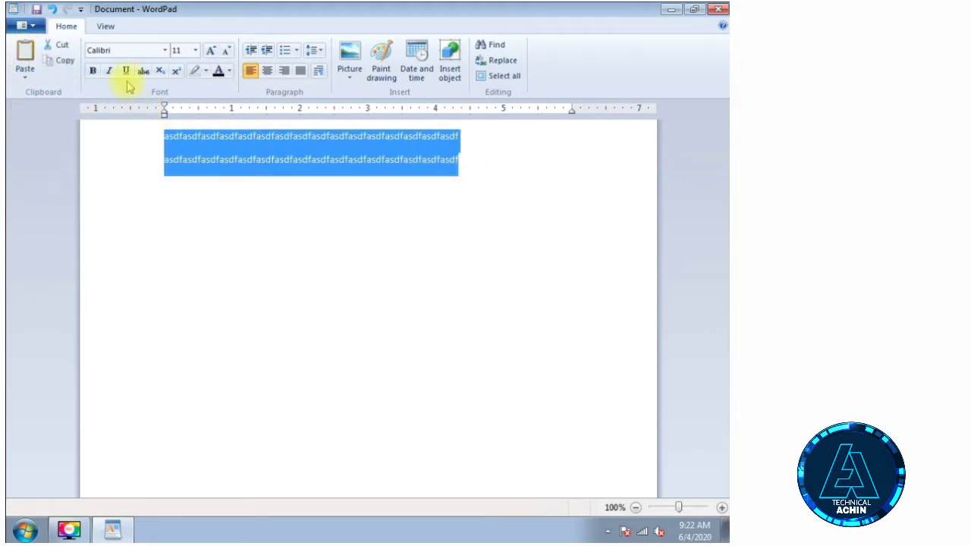
click(250, 234)
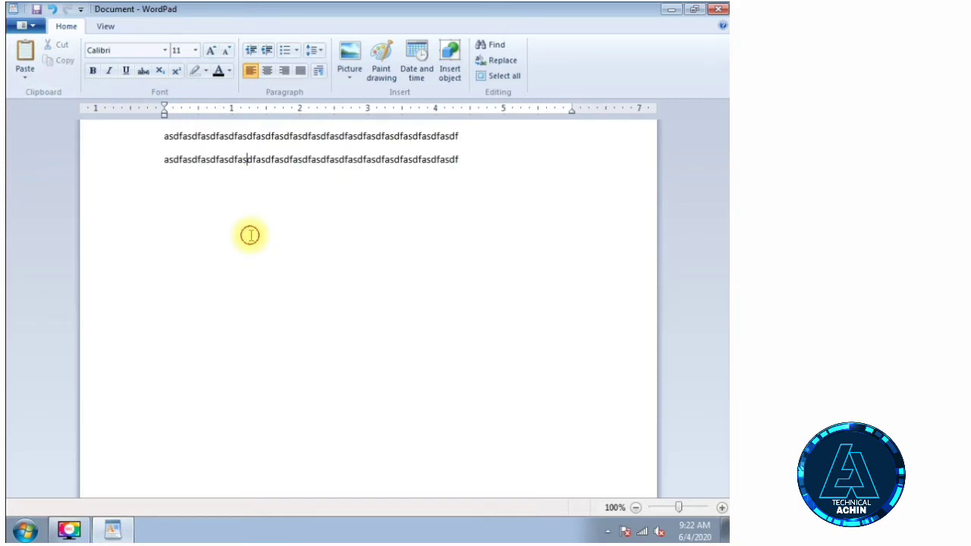
double_click(462, 157)
click(410, 197)
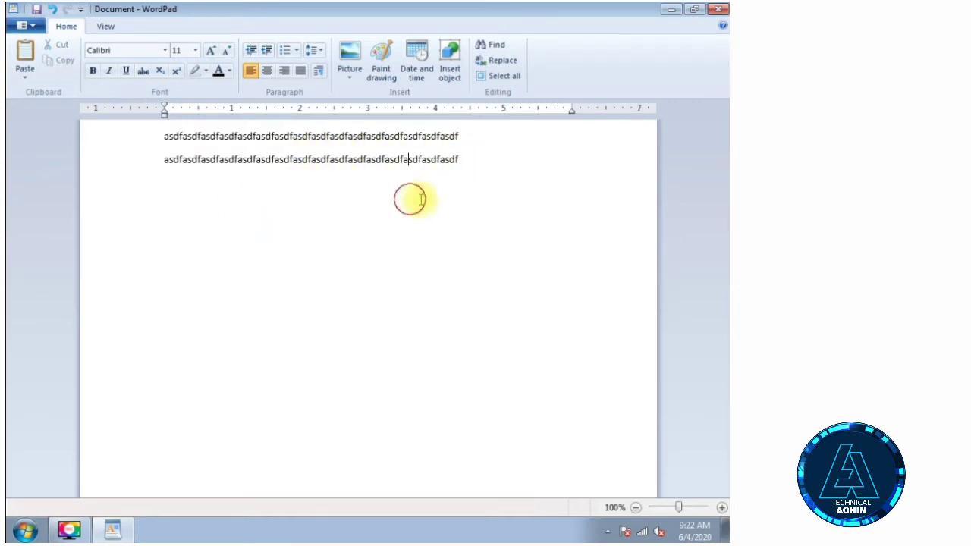
double_click(458, 158)
click(401, 158)
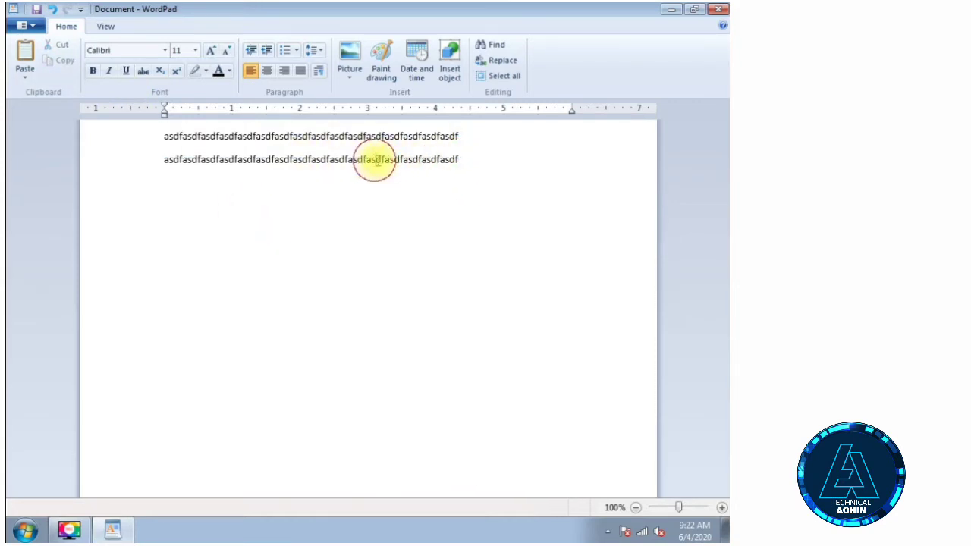
drag(375, 160, 444, 160)
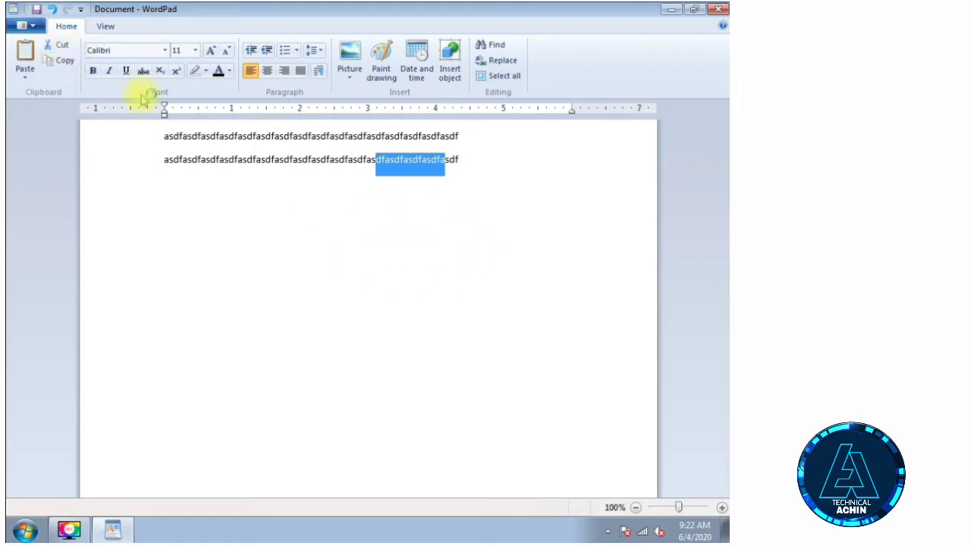
click(434, 252)
double_click(457, 160)
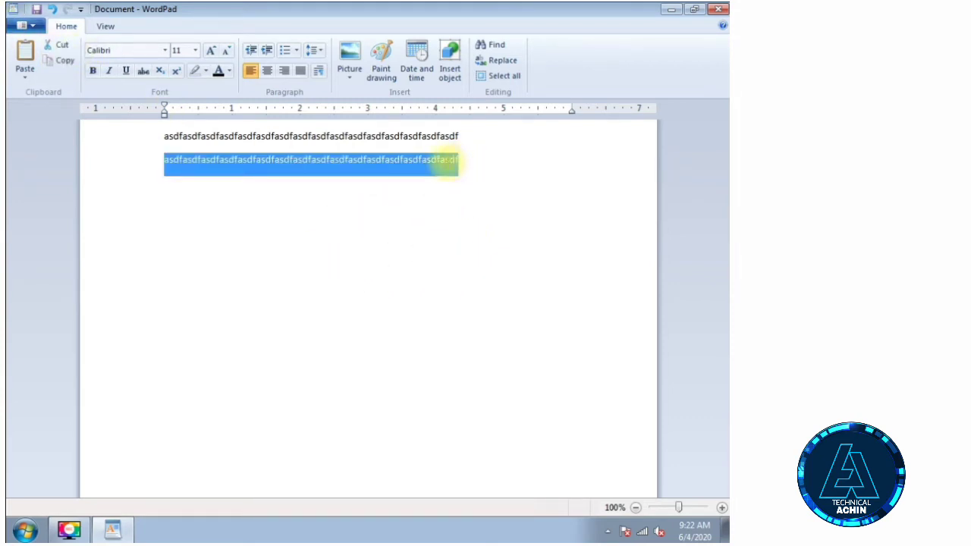
Cut the second line and paste it back repeatedly to build up a multi-line paragraph of "asdf" text.
click(61, 47)
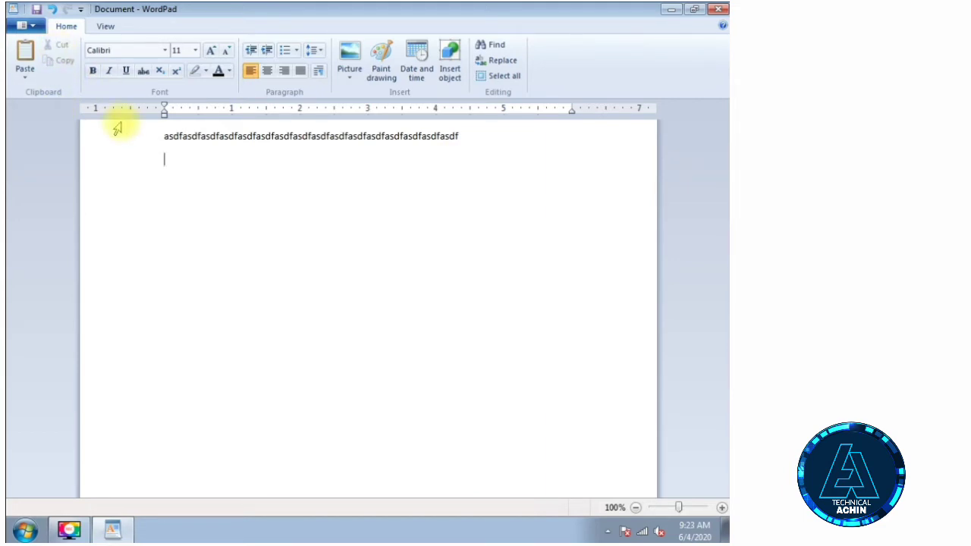
key(ctrl+v)
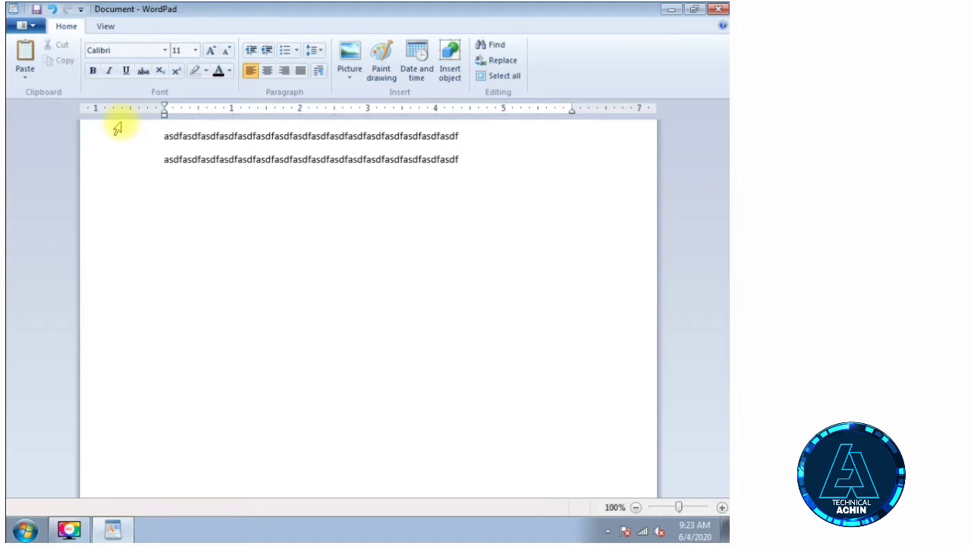
click(23, 50)
click(23, 50)
click(24, 50)
click(23, 50)
click(24, 50)
click(23, 50)
click(23, 50)
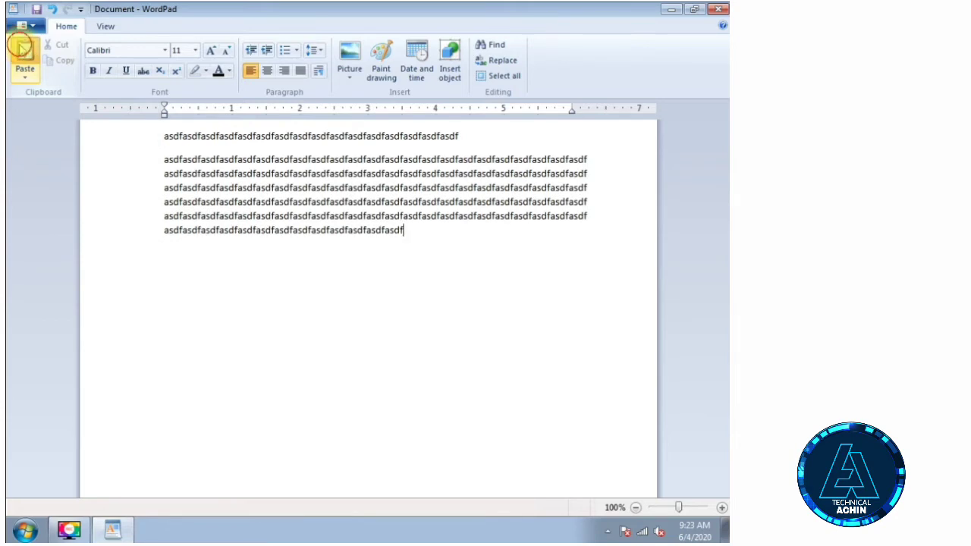
click(23, 50)
click(24, 50)
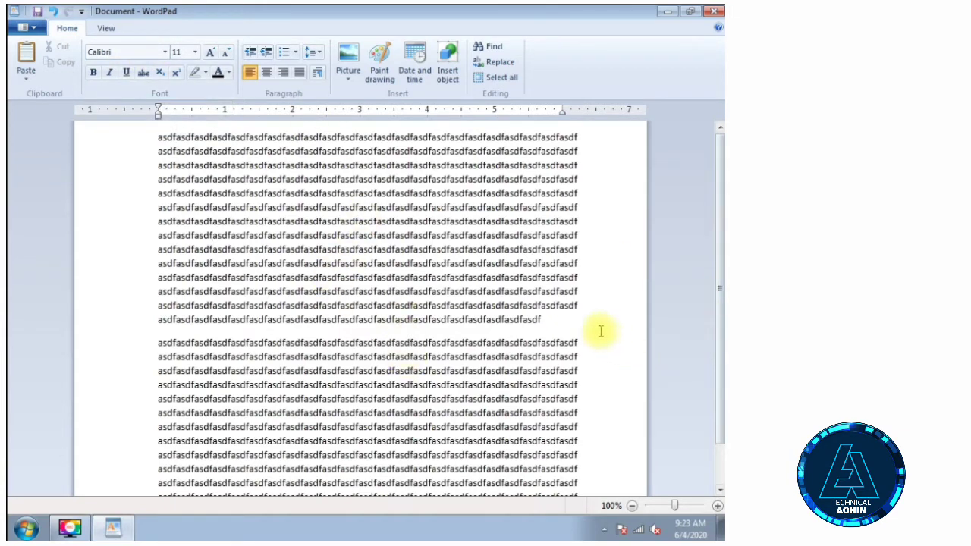
Change the font of the first paragraph's text from within the third line into the eleventh line to Futura Md BT.
triple_click(548, 323)
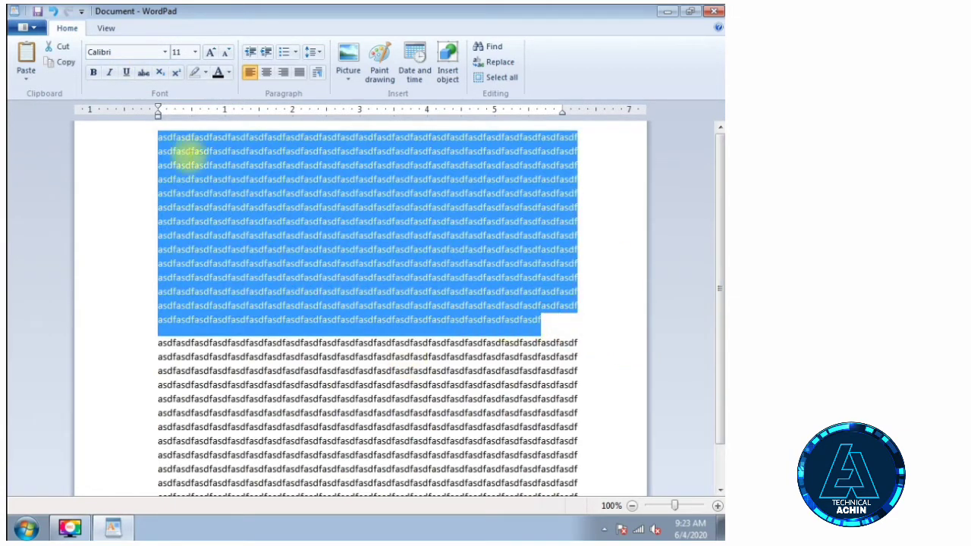
drag(194, 165, 329, 278)
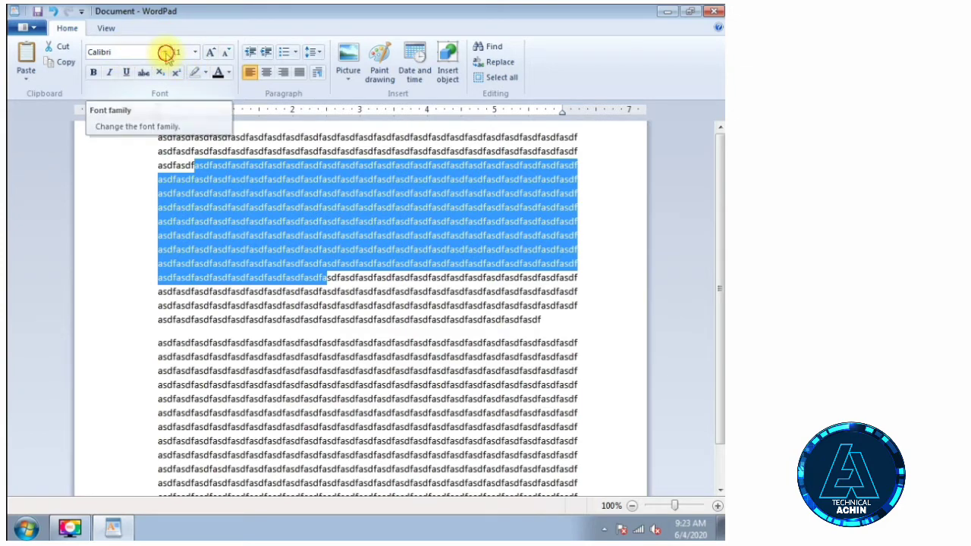
click(165, 53)
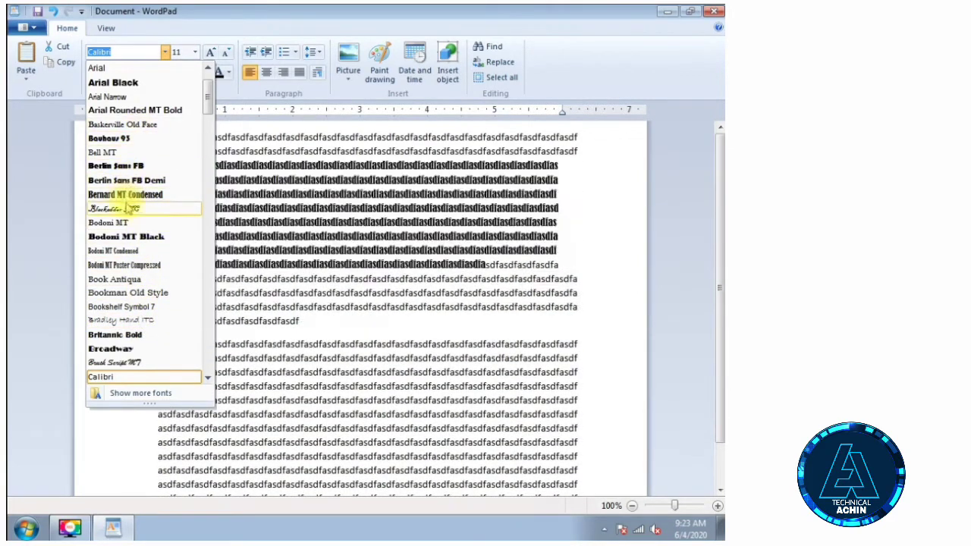
drag(209, 92, 207, 346)
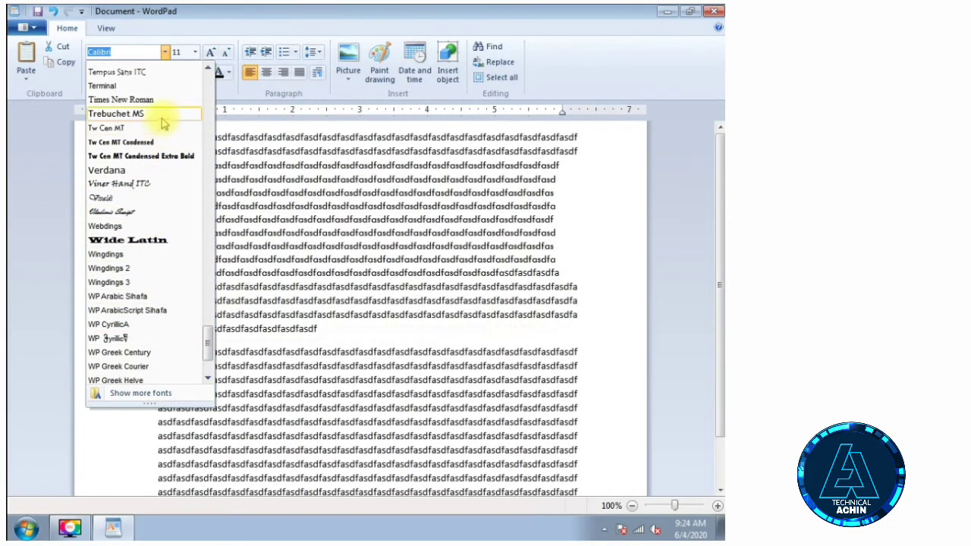
scroll(163, 145, up, 10)
scroll(163, 151, up, 15)
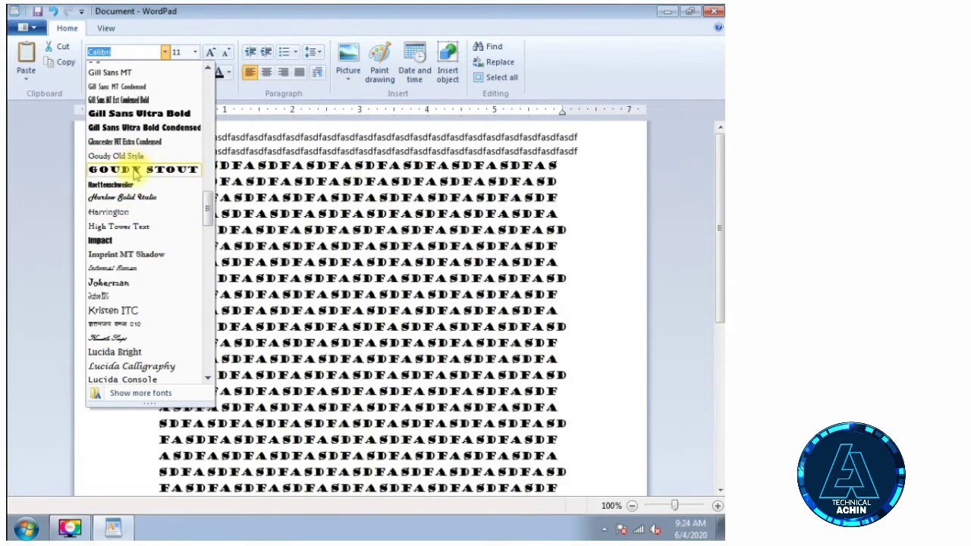
scroll(135, 174, up, 5)
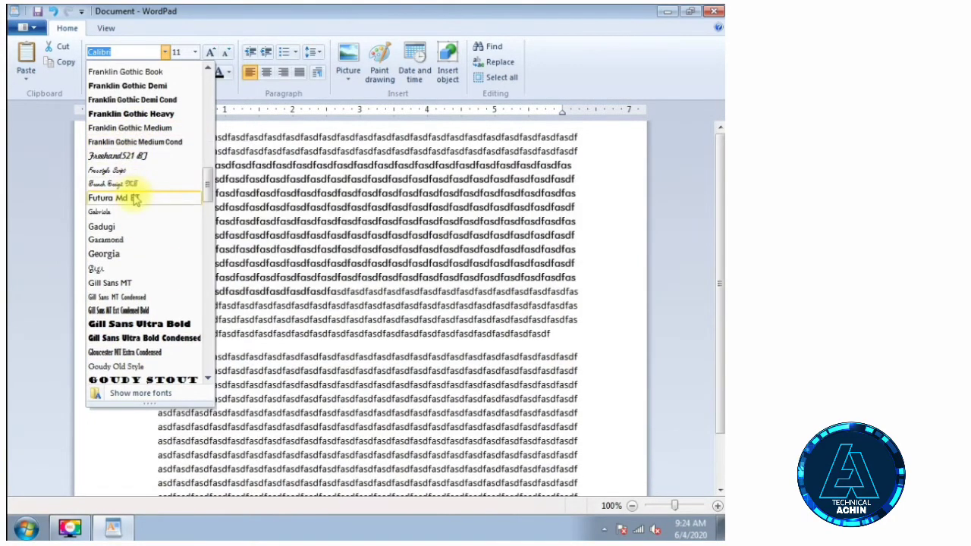
click(135, 199)
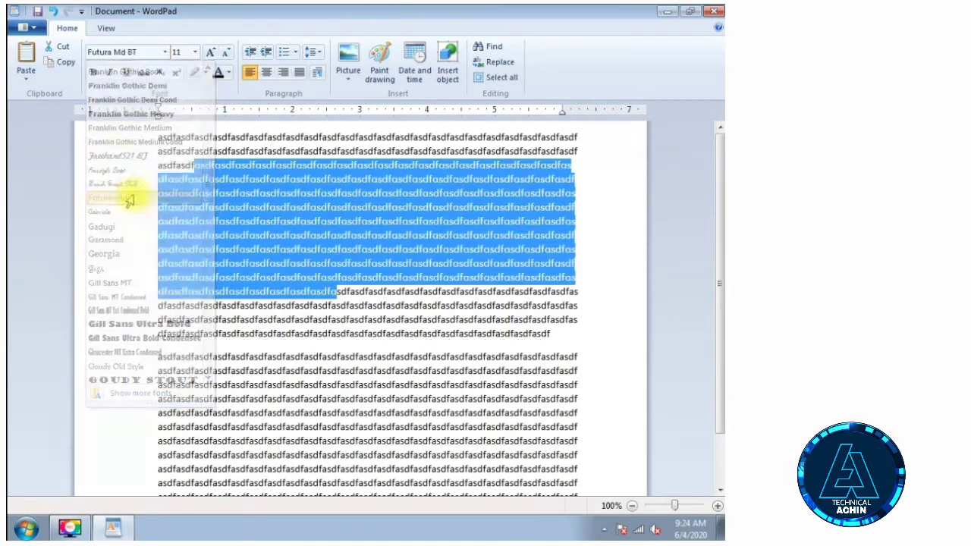
click(312, 240)
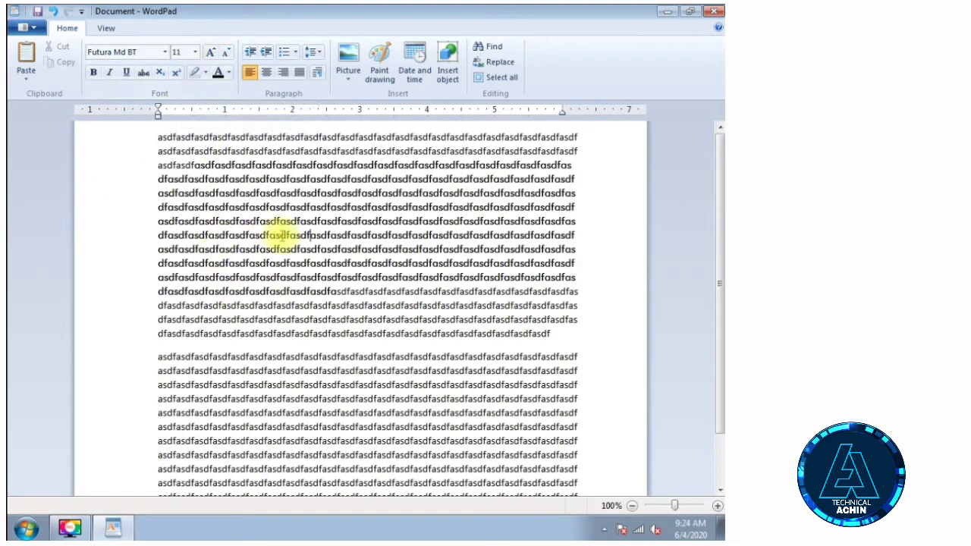
Select the text from after the first "as" into the ninth line and try font sizes 28 and 8 on it.
click(167, 144)
drag(167, 141, 255, 247)
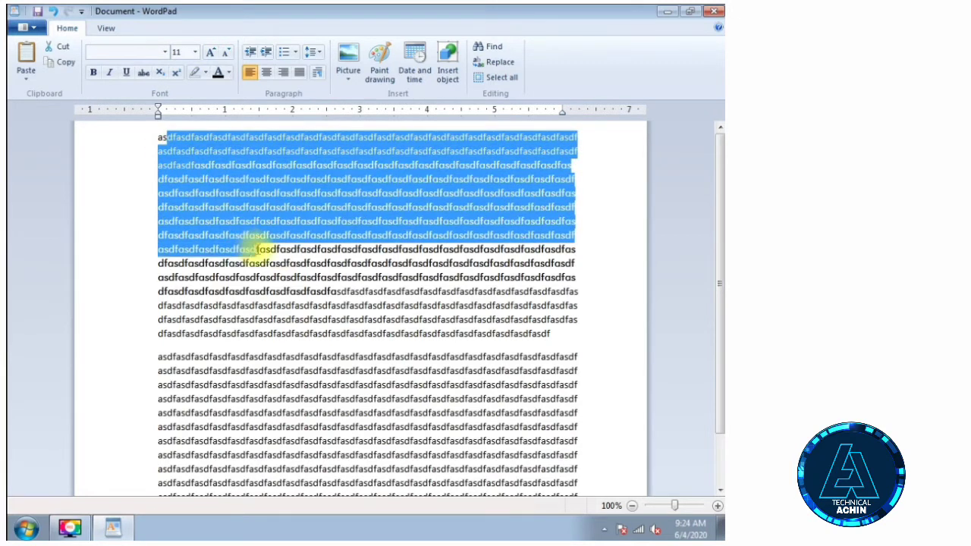
click(194, 51)
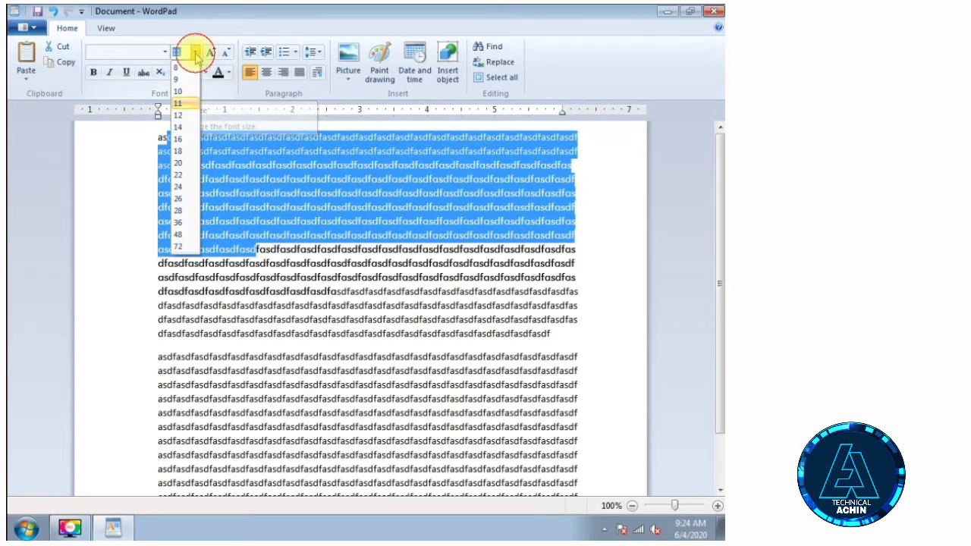
click(179, 210)
click(195, 52)
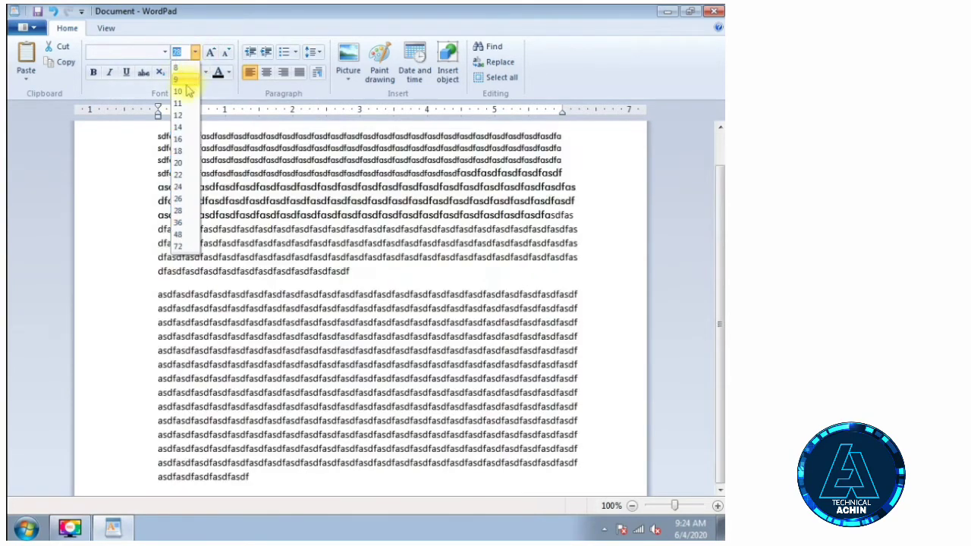
click(188, 72)
click(194, 51)
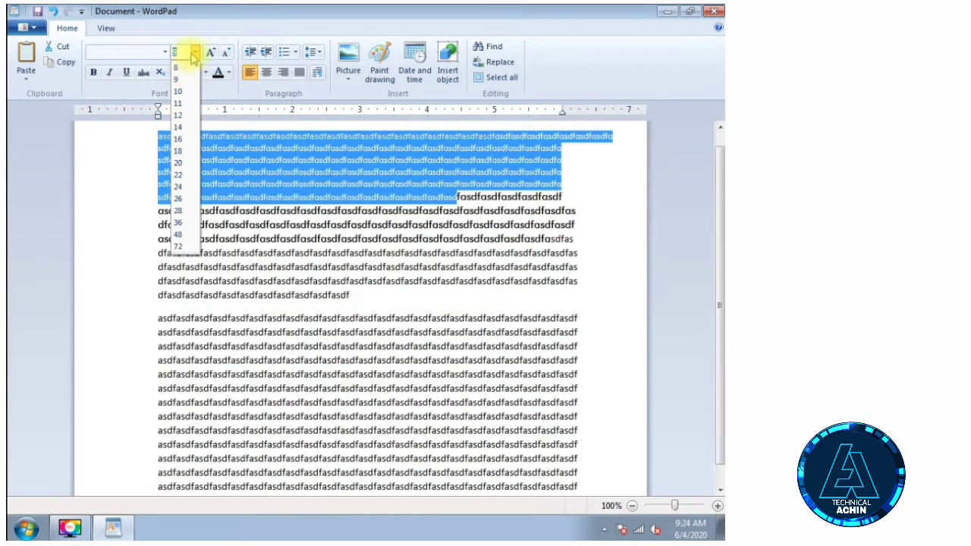
click(194, 51)
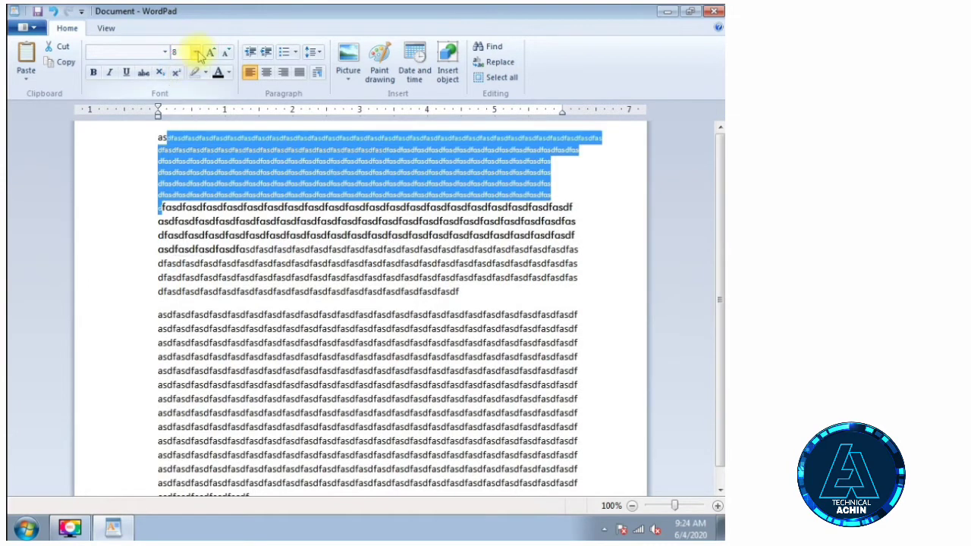
Alternate the selected text's font size between 72 and 8, finishing with size 10.
click(195, 51)
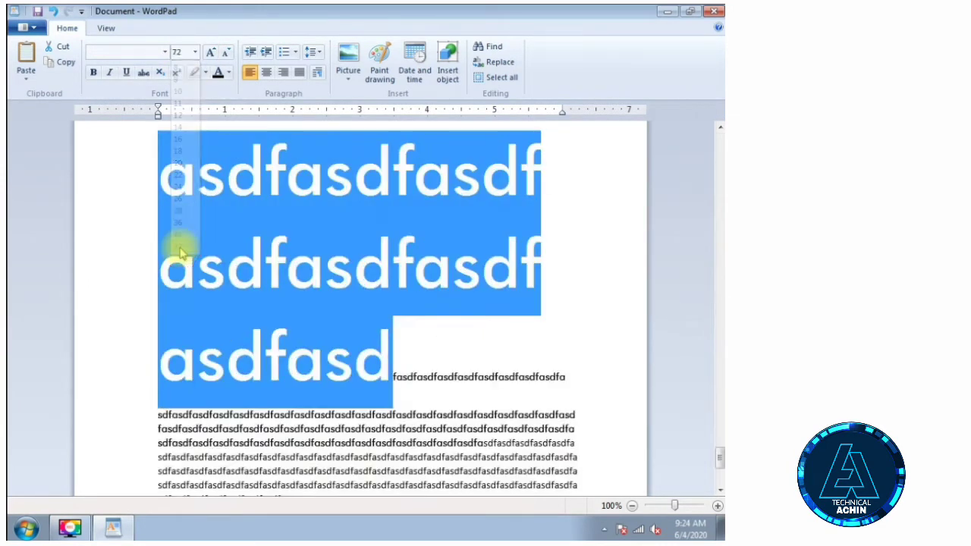
click(177, 246)
click(194, 52)
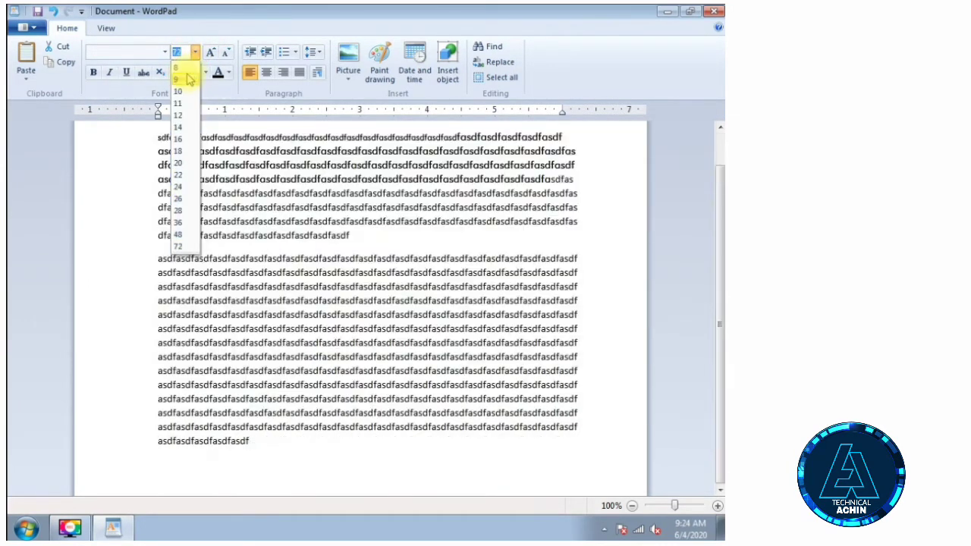
click(188, 67)
click(195, 52)
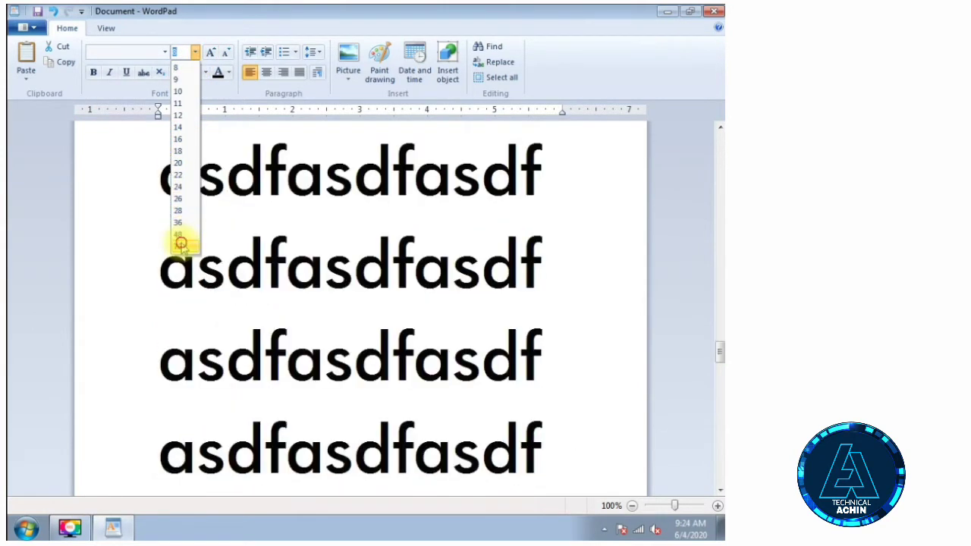
click(182, 245)
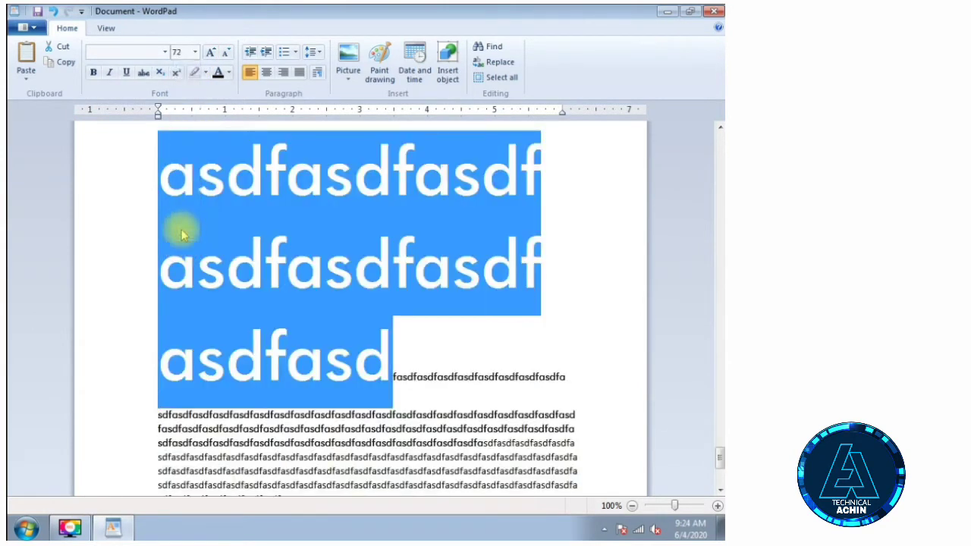
click(195, 52)
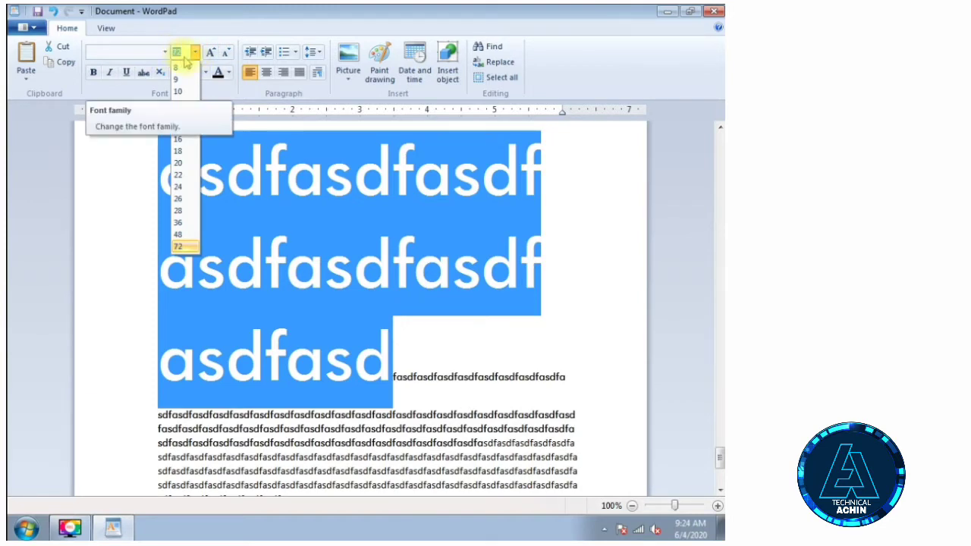
click(179, 91)
Set the selected text's font size to the custom value 1 and deselect it.
click(184, 57)
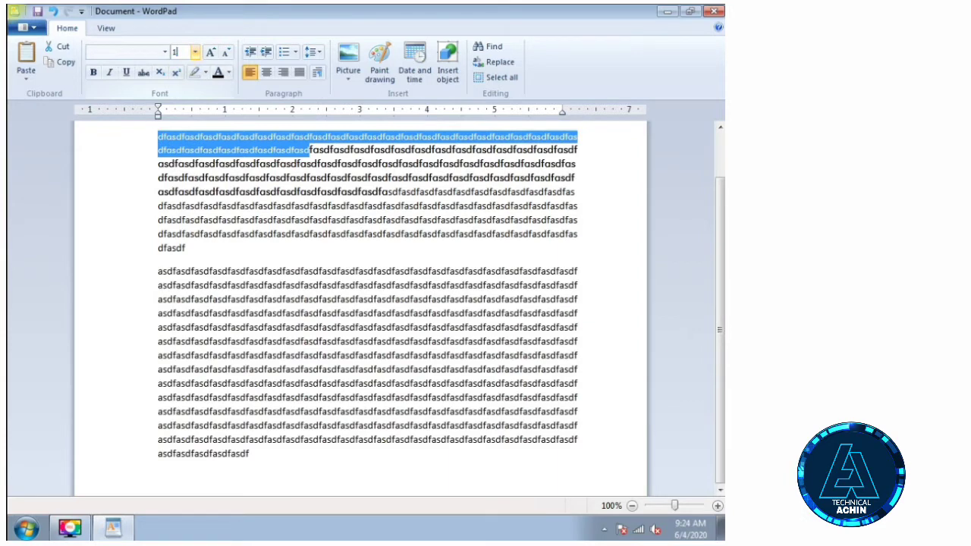
text(1)
key(Return)
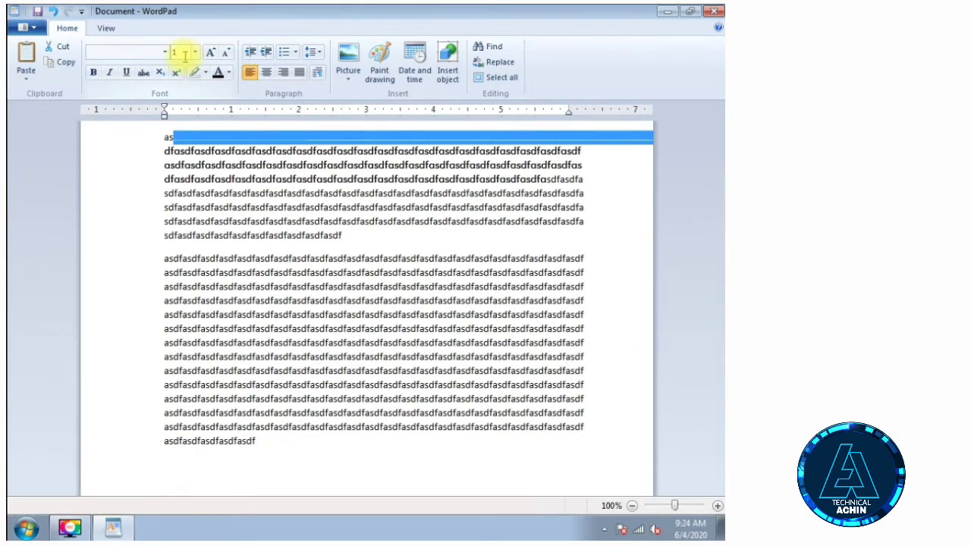
click(224, 135)
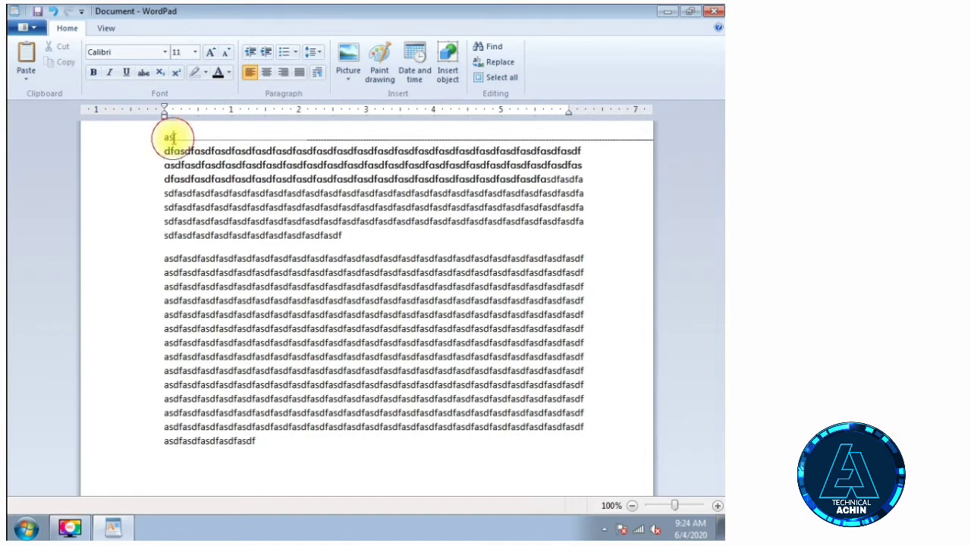
Select the tiny text together with the line below it, set its font size to 1638, and look over the enlarged letters.
drag(173, 137, 645, 155)
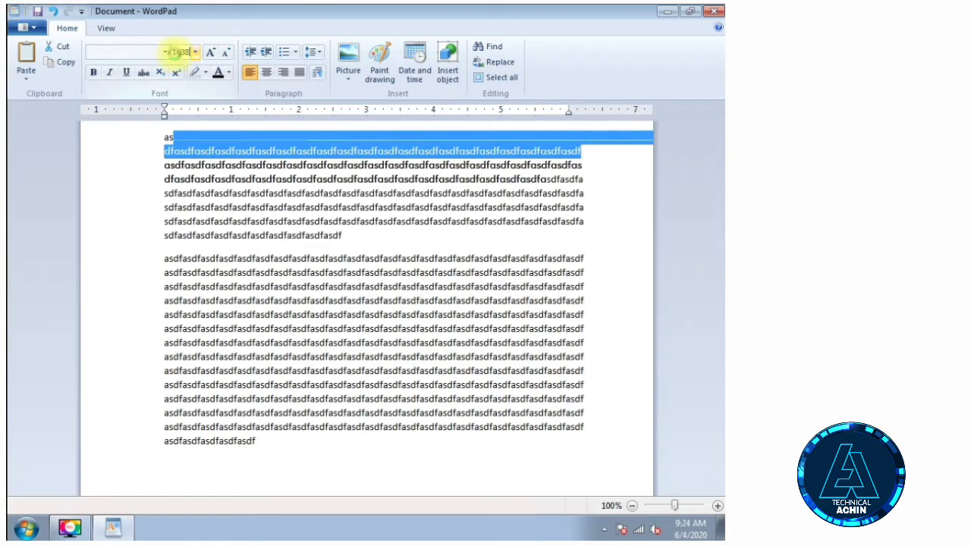
key(Return)
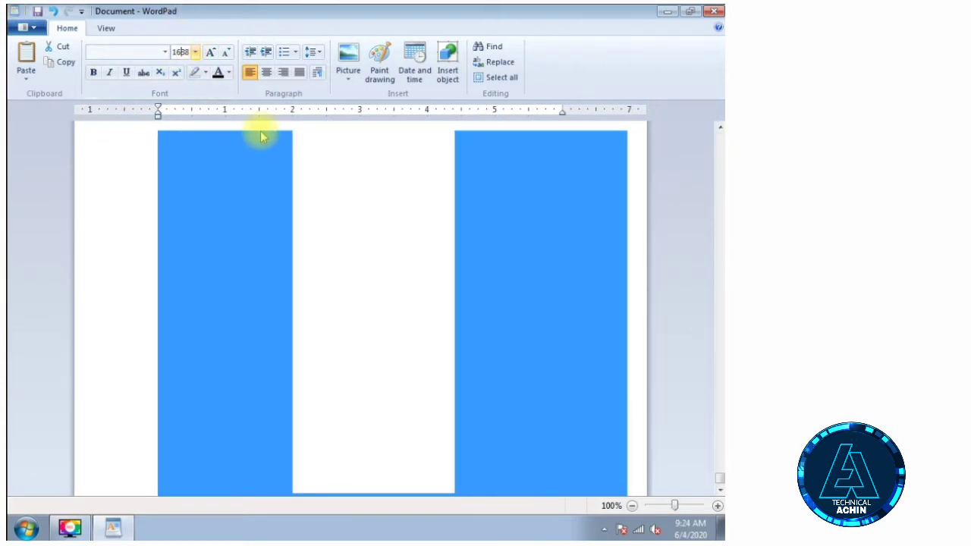
text(9)
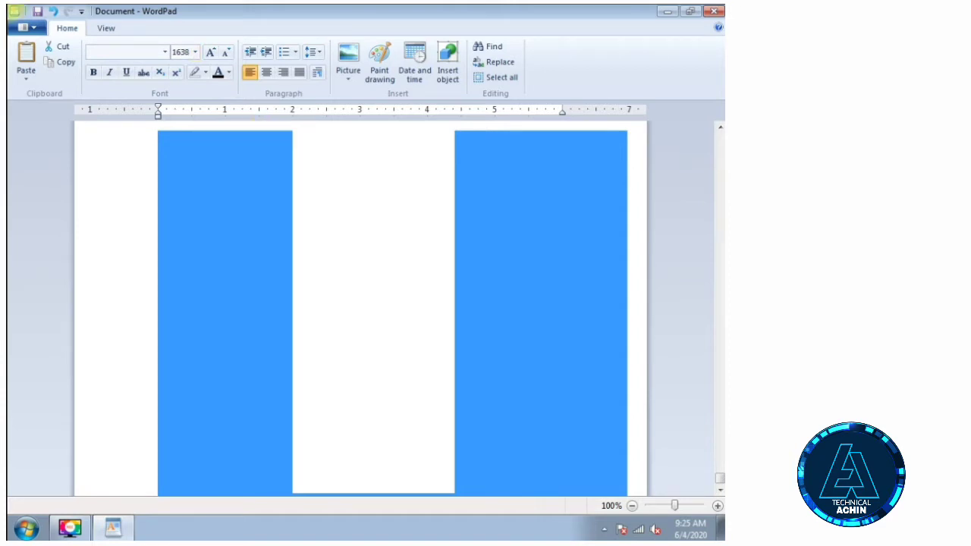
scroll(410, 288, up, 6)
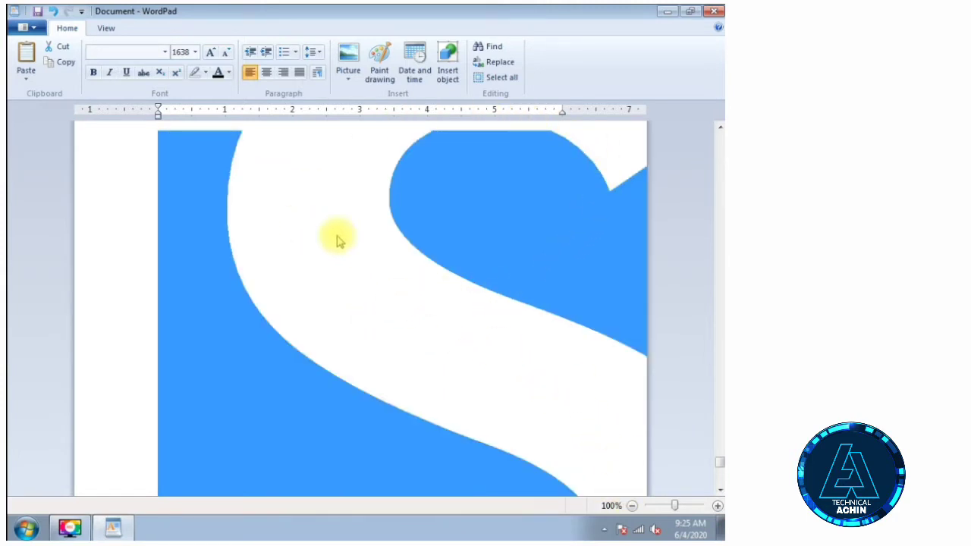
scroll(359, 257, up, 3)
scroll(359, 258, up, 4)
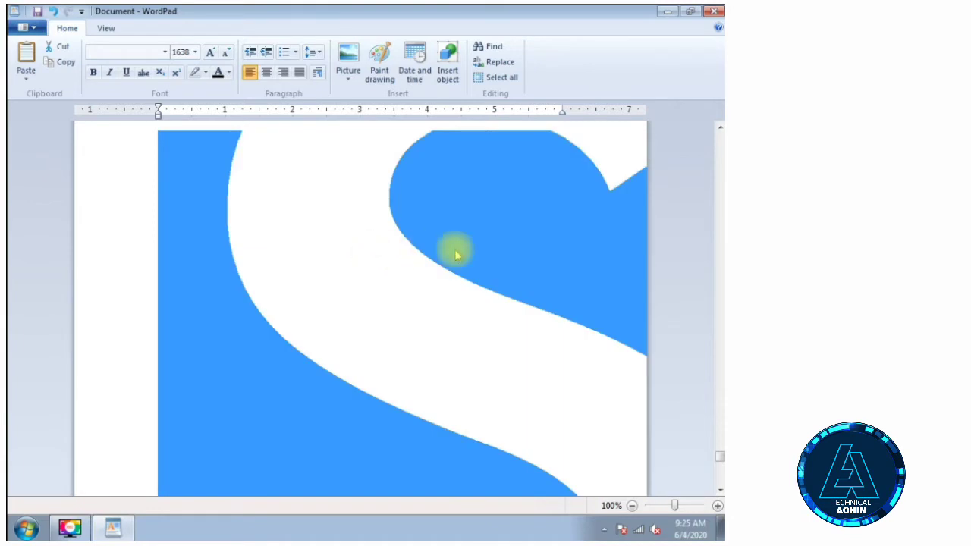
scroll(425, 275, down, 5)
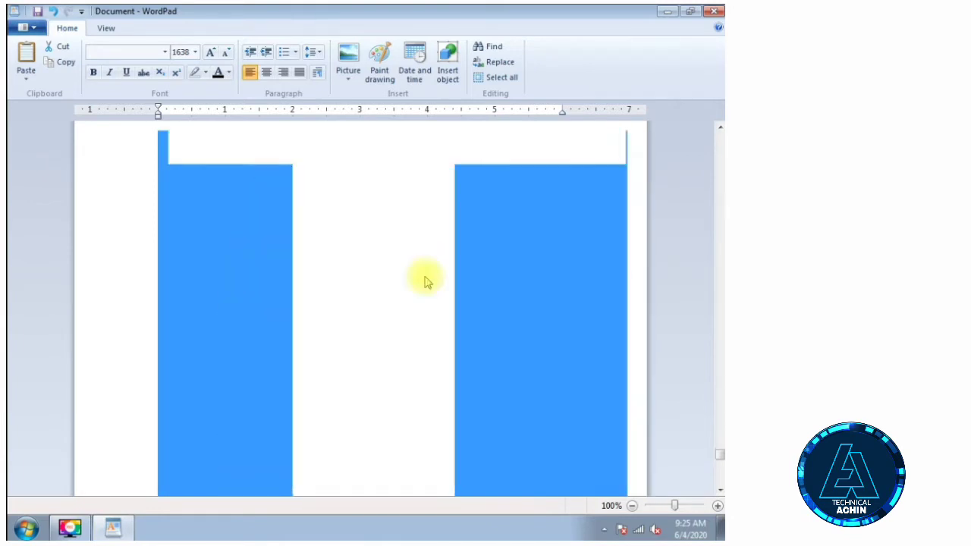
Reduce the enlarged text's font size to 48, and finally to 10, and deselect it.
click(195, 52)
click(177, 235)
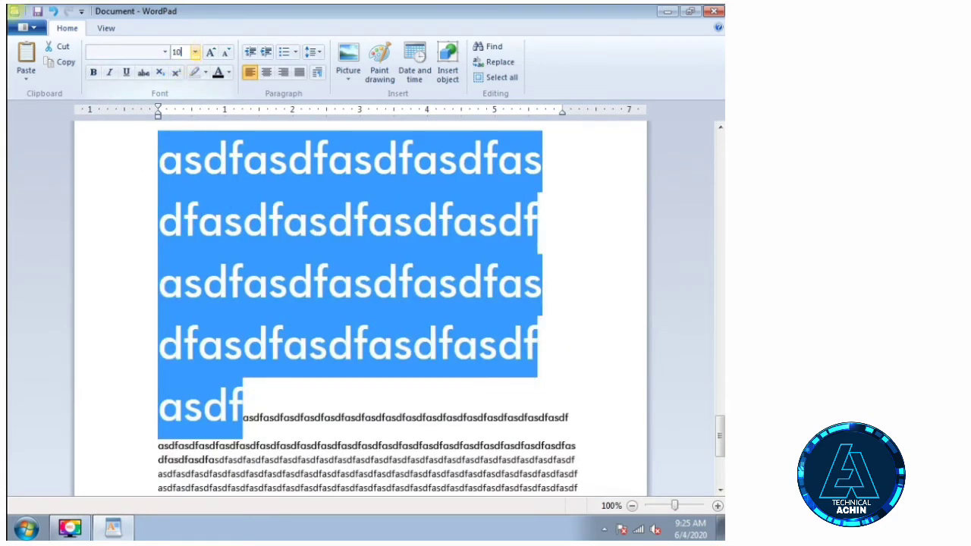
key(Return)
click(204, 207)
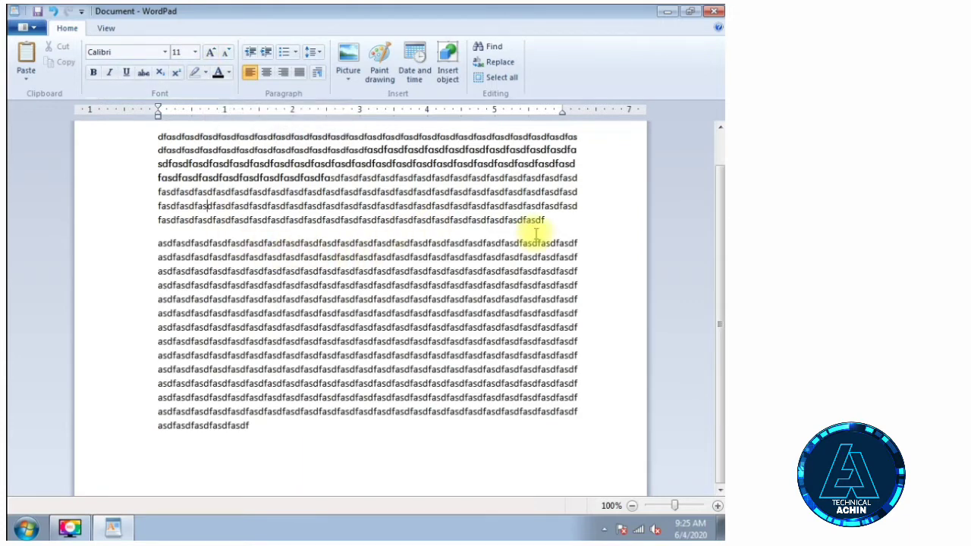
Select the whole first paragraph and enlarge its text four times with the Grow font command.
drag(550, 222, 85, 117)
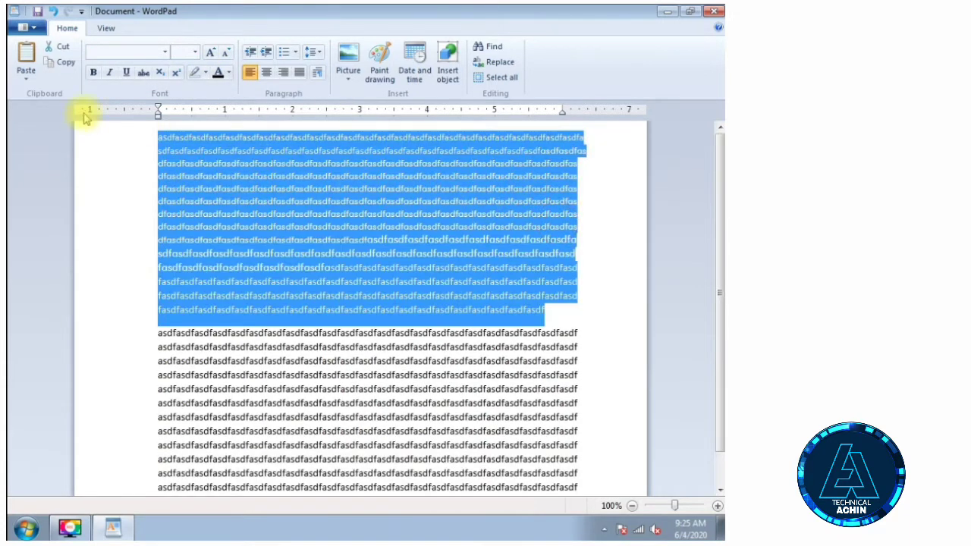
click(210, 54)
click(210, 55)
click(210, 55)
click(210, 55)
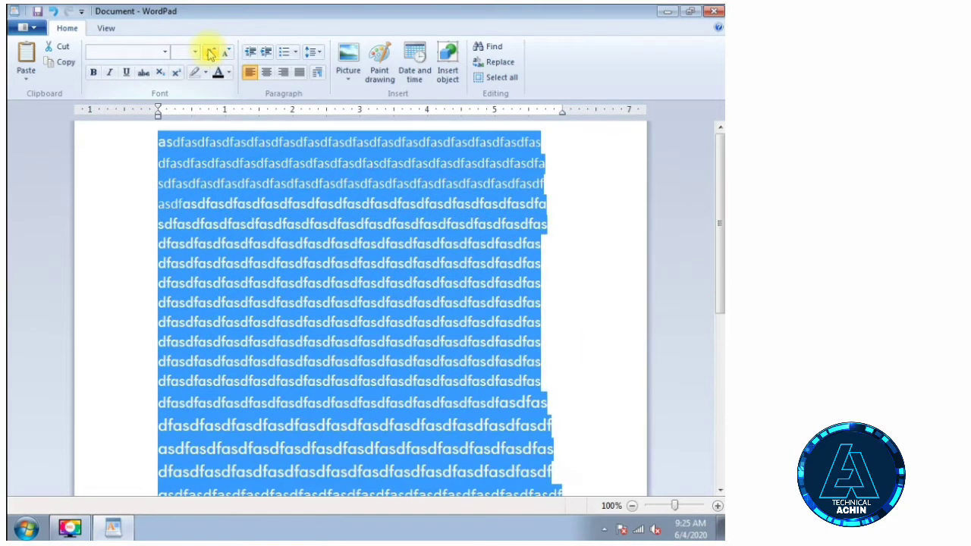
Enlarge the selected first paragraph once more, reduce it five times with the Shrink font command, and deselect it.
click(211, 54)
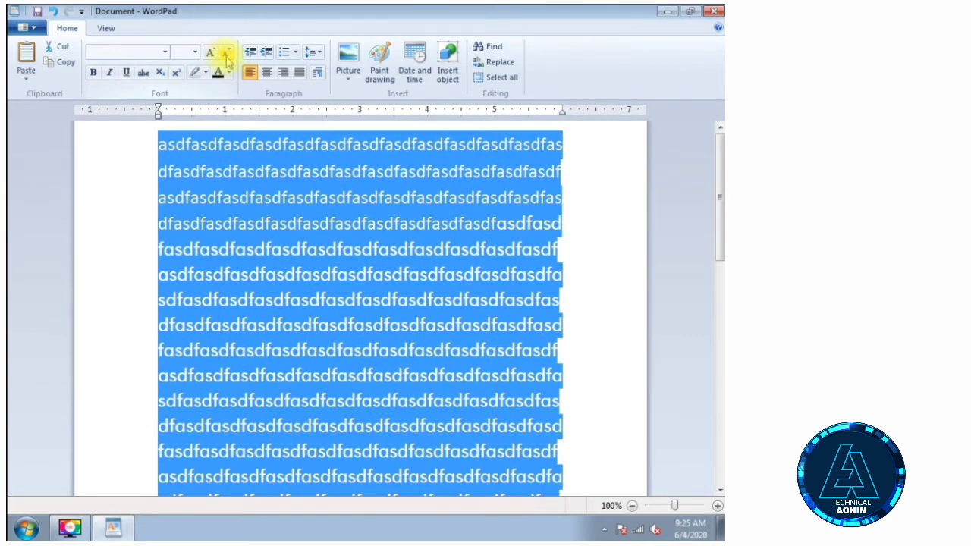
click(225, 55)
click(225, 56)
click(225, 55)
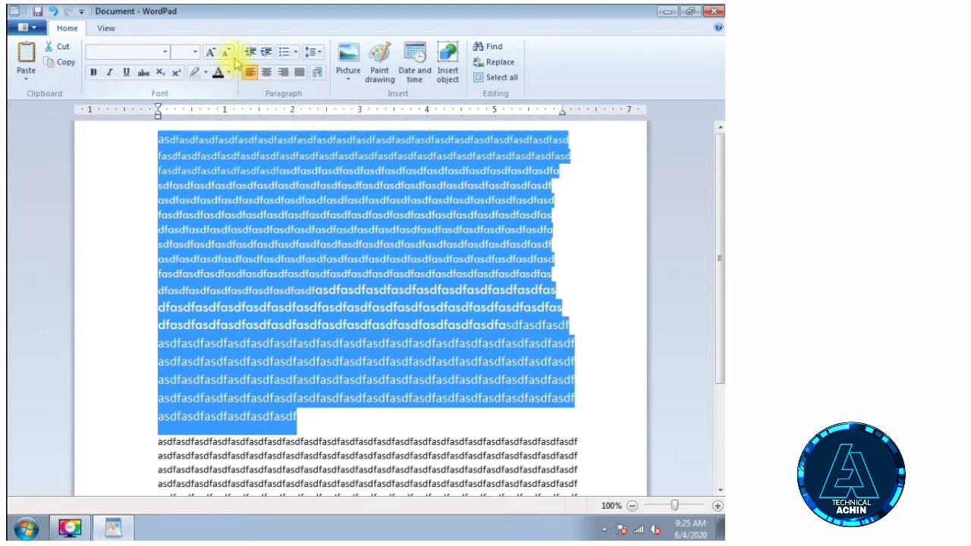
click(227, 53)
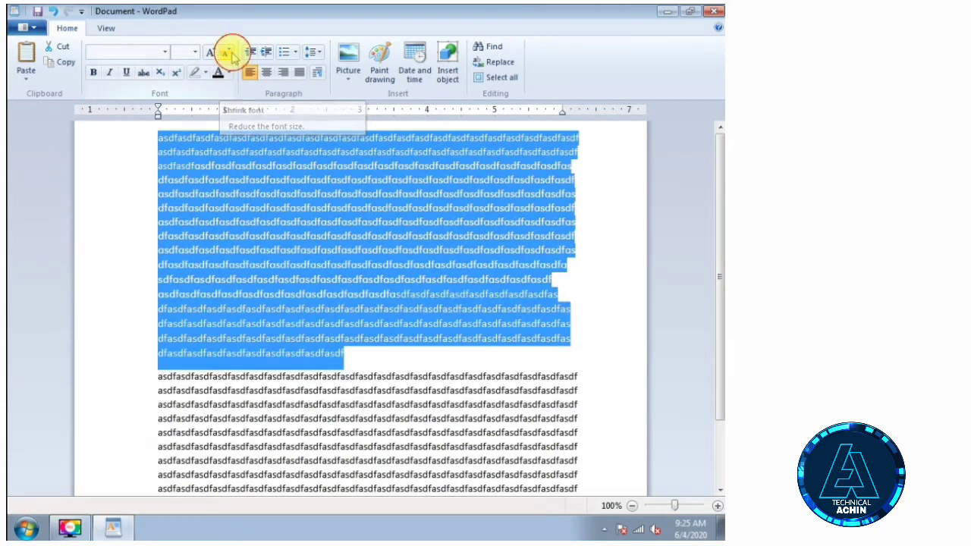
click(227, 54)
click(220, 208)
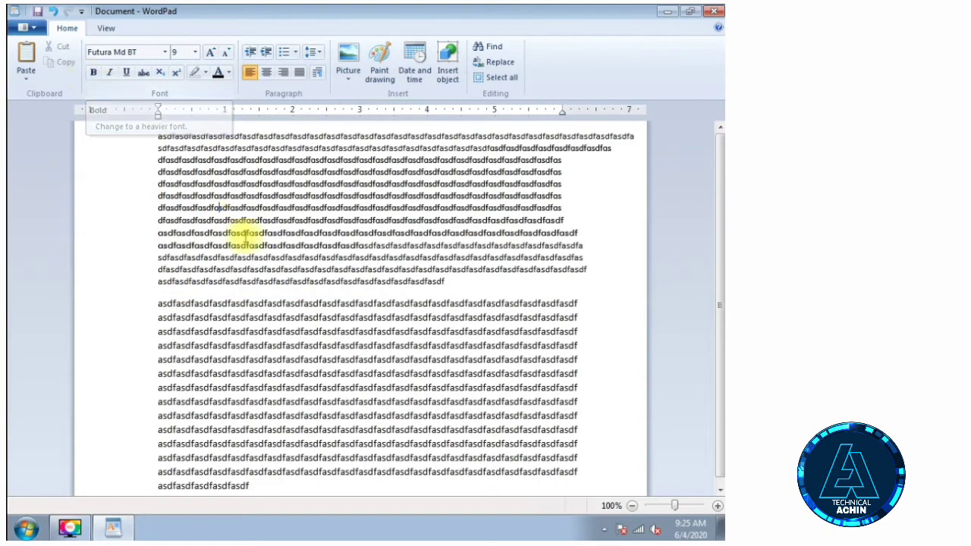
Make the first paragraph bold from its second line to partway through its second-to-last line, and deselect it.
drag(347, 270, 186, 148)
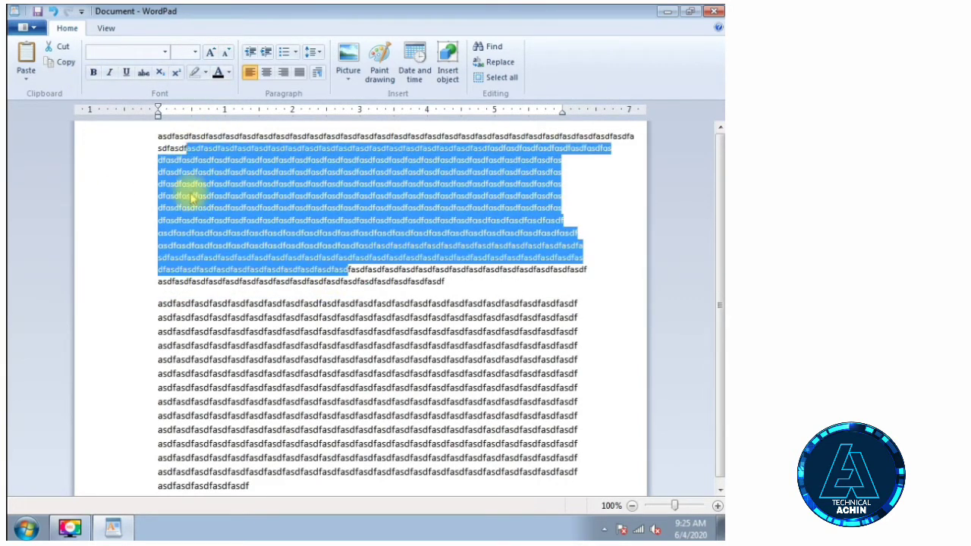
click(94, 72)
click(196, 208)
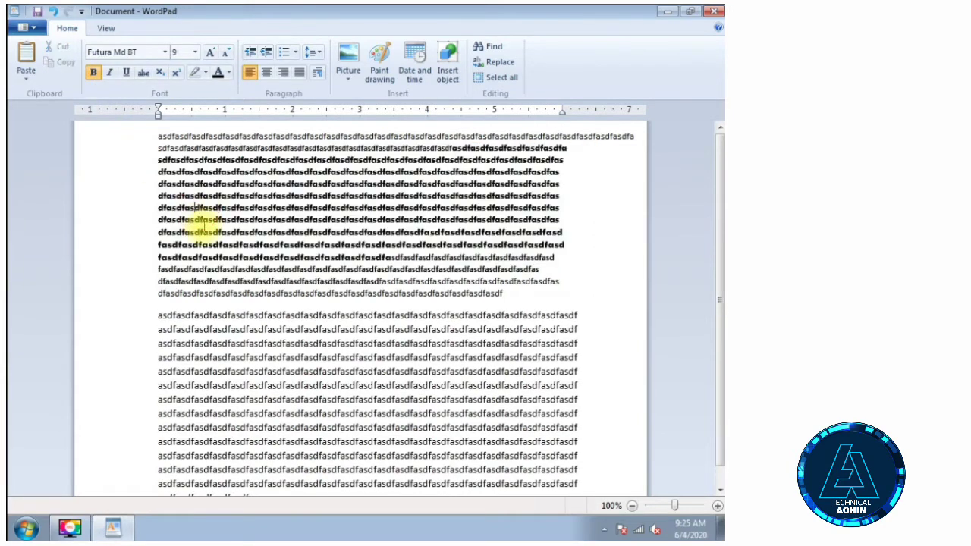
Remove the bold formatting from the heavy lines in the middle of the first paragraph and deselect them.
drag(390, 257, 150, 168)
click(95, 72)
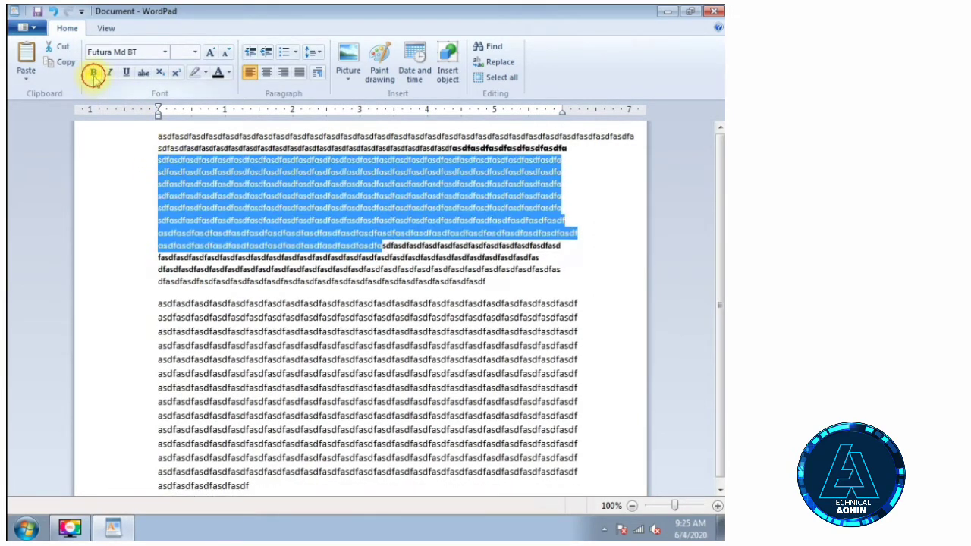
click(259, 232)
scroll(286, 371, down, 1)
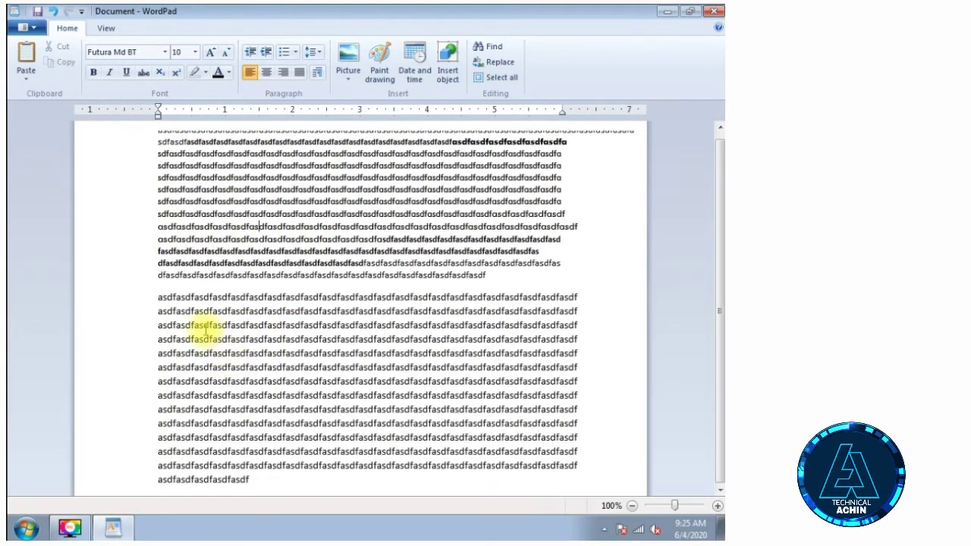
Make the whole document bold, remove the bold formatting again, and deselect the text.
click(174, 287)
key(ctrl+a)
click(94, 72)
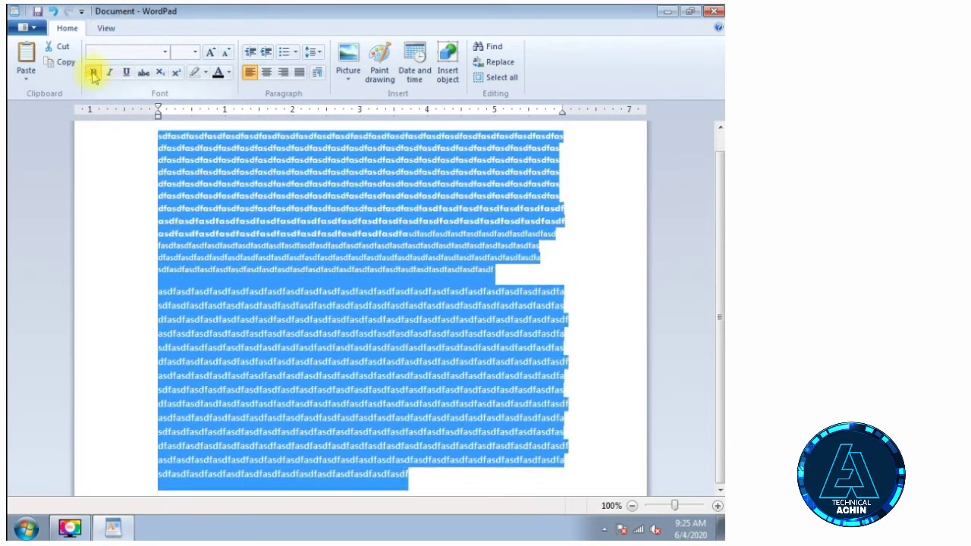
click(94, 72)
click(179, 184)
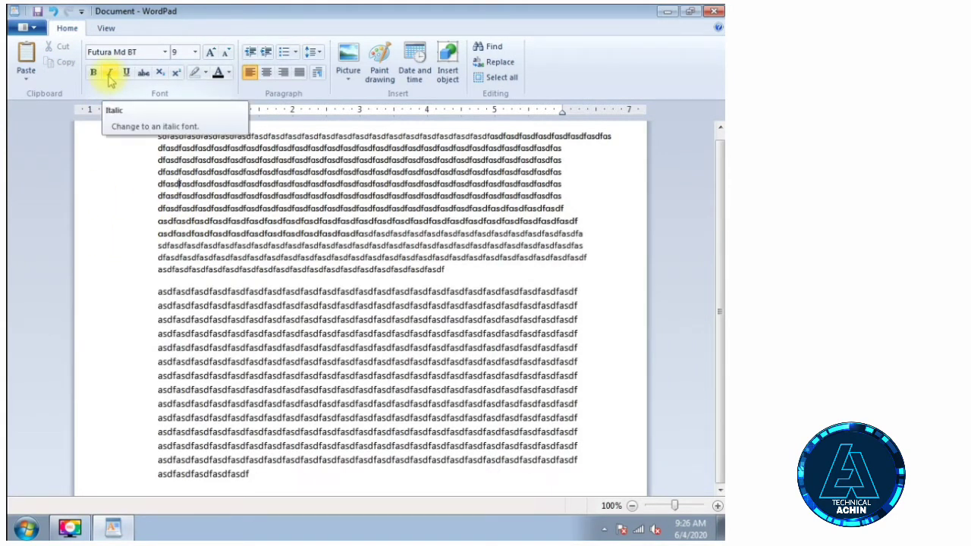
Select the whole document, enlarge its text three times with Grow font, make it italic, and deselect it.
triple_click(169, 331)
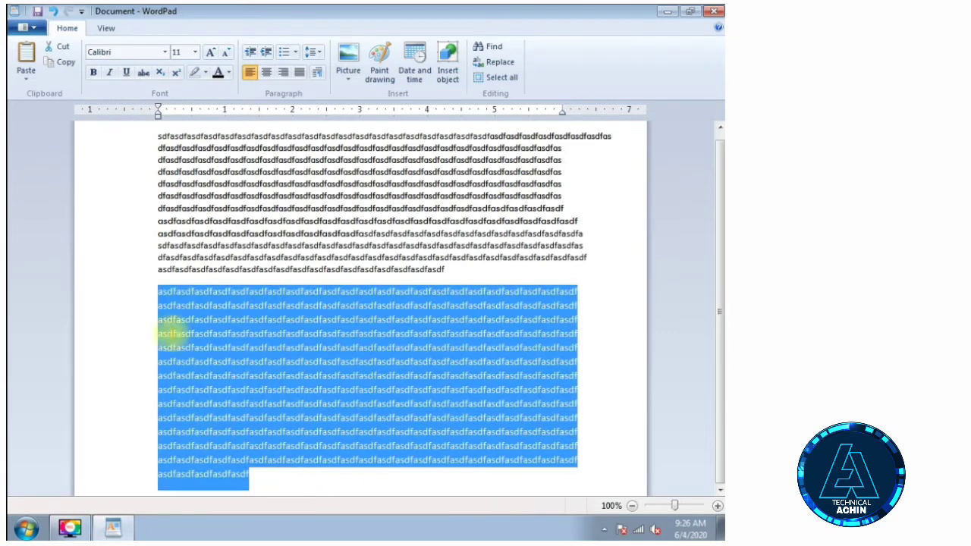
key(ctrl+a)
click(210, 51)
click(210, 52)
click(211, 51)
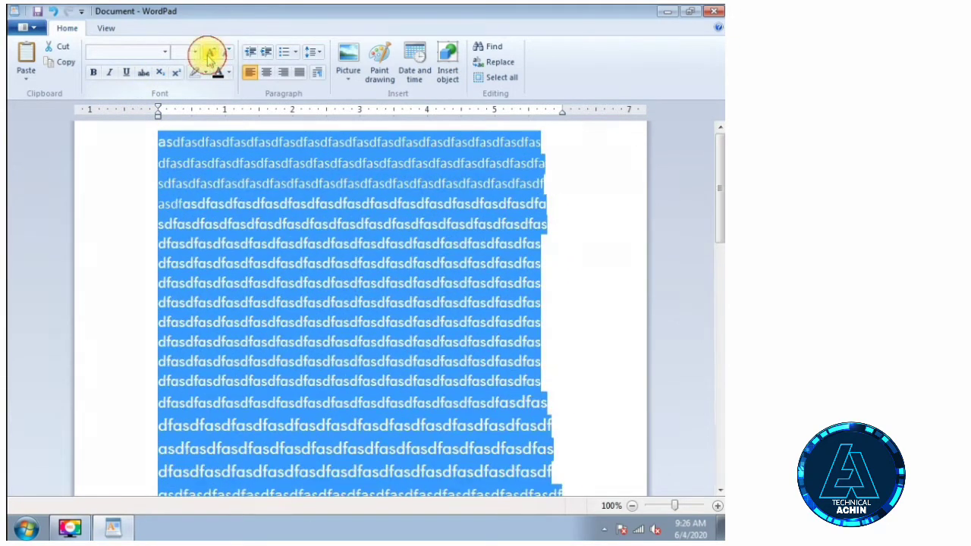
click(112, 73)
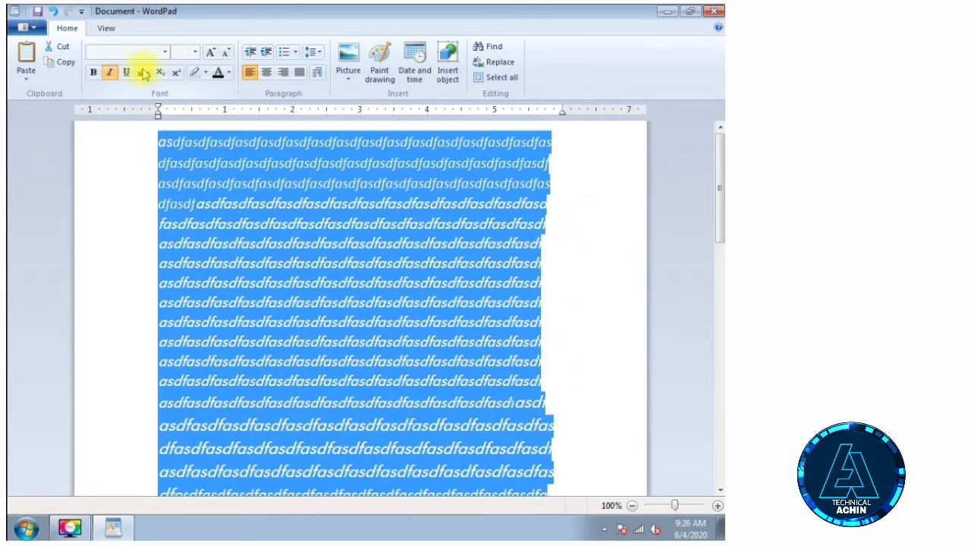
click(152, 145)
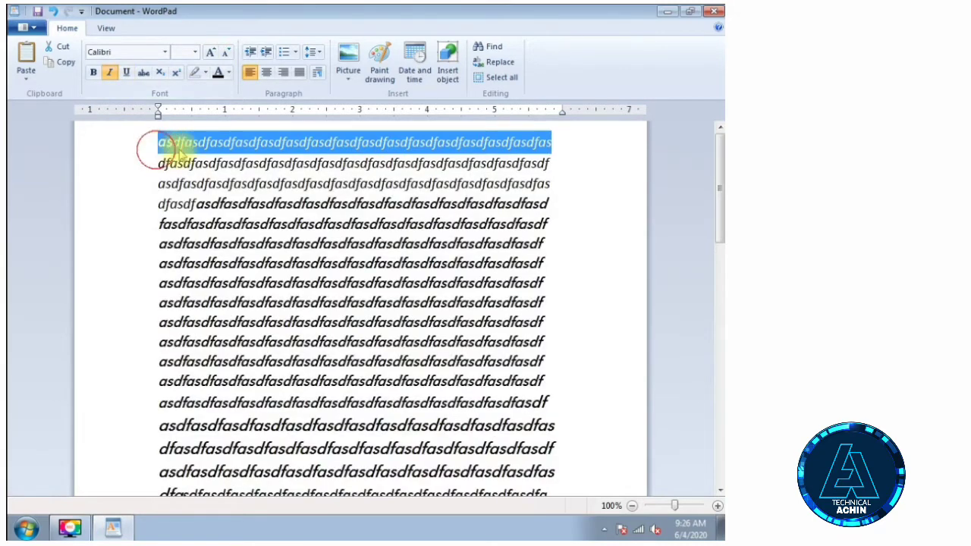
click(234, 206)
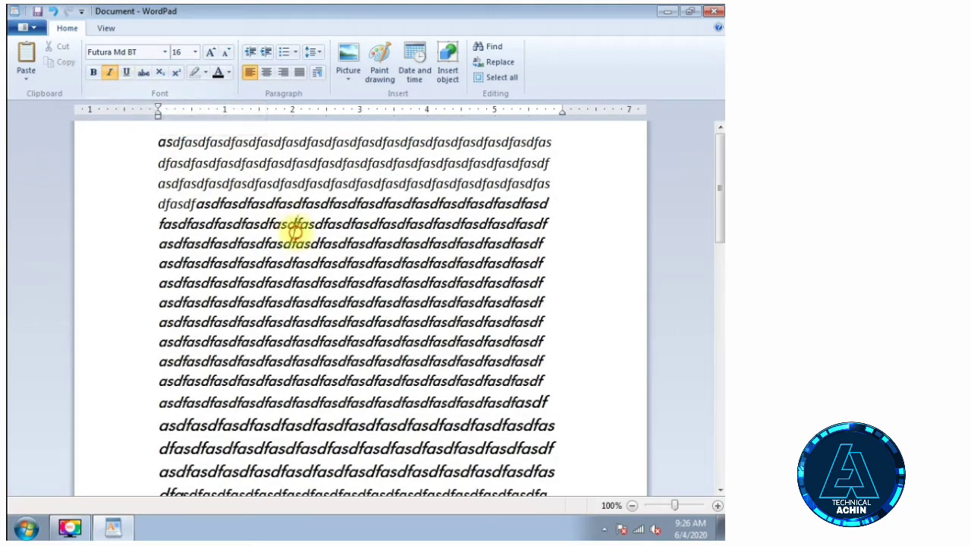
Underline a stretch of text in the second line of the first paragraph and deselect it.
drag(203, 164, 355, 164)
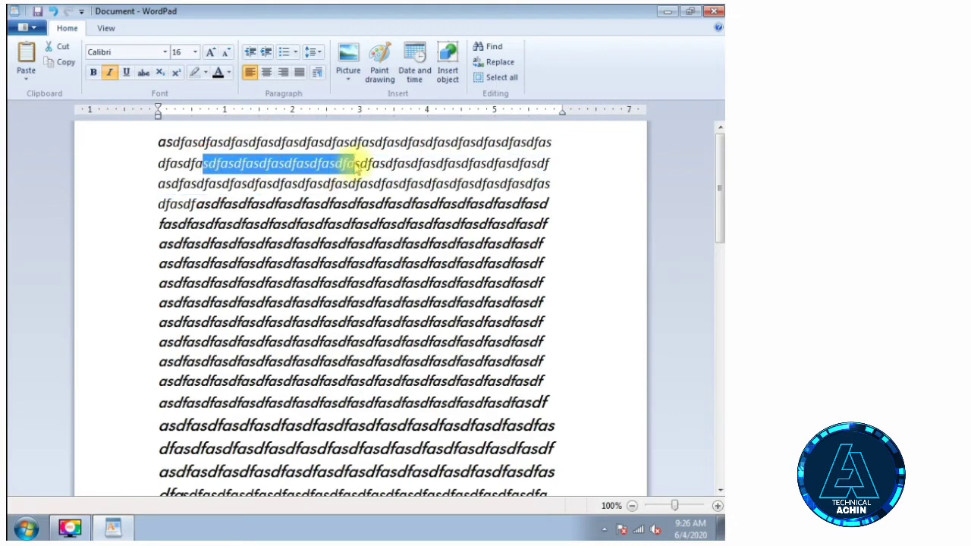
click(127, 73)
click(249, 267)
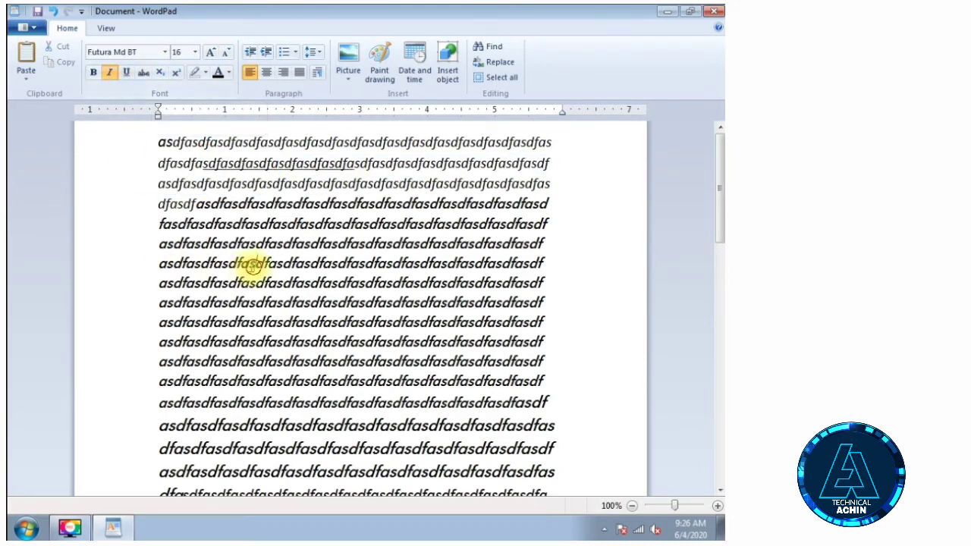
drag(205, 162, 340, 180)
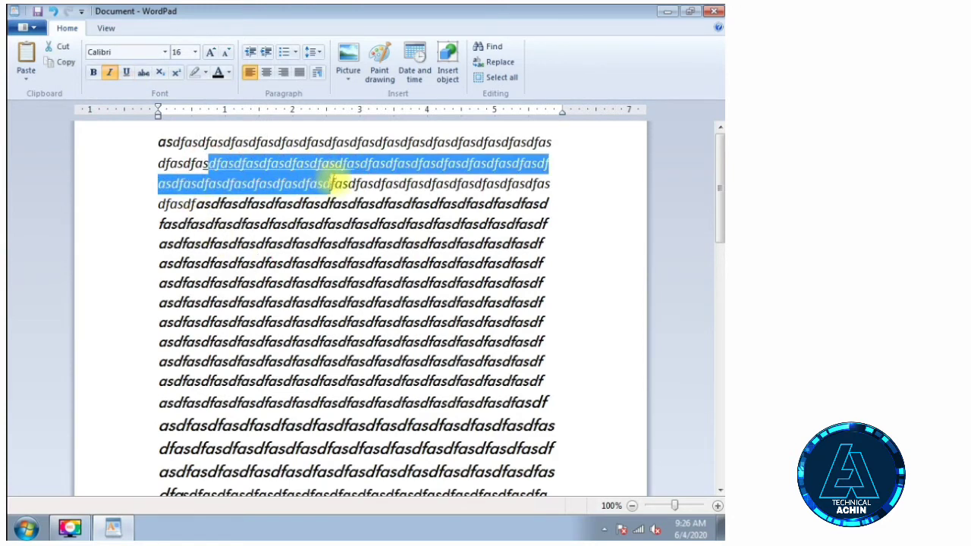
click(341, 182)
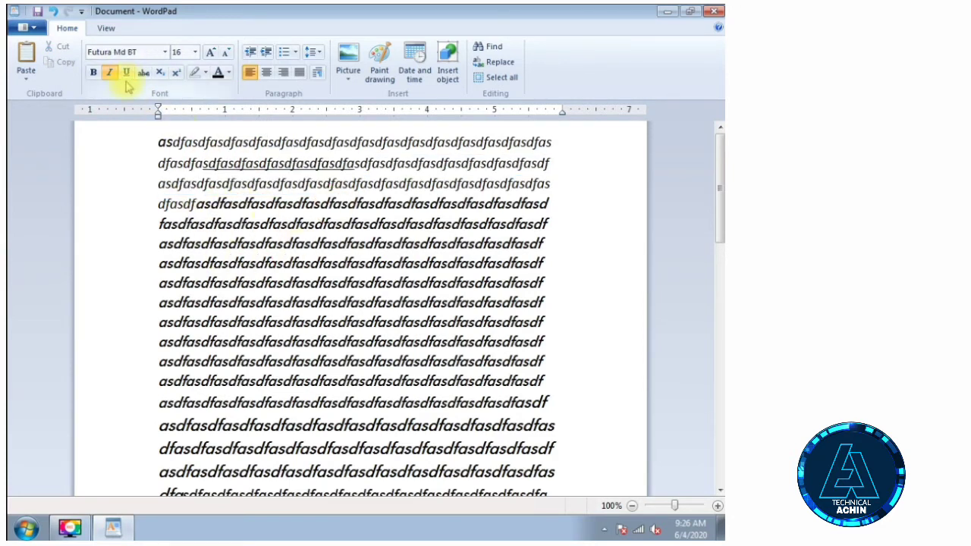
click(238, 141)
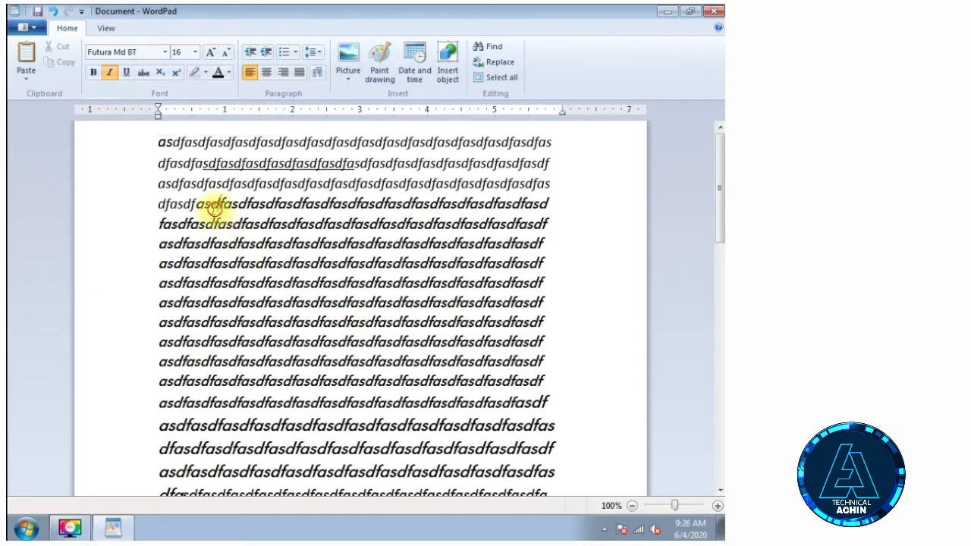
Apply strikethrough to "fasdfasdfasdfas" in the fourth line of the first paragraph and deselect it.
drag(218, 203, 321, 204)
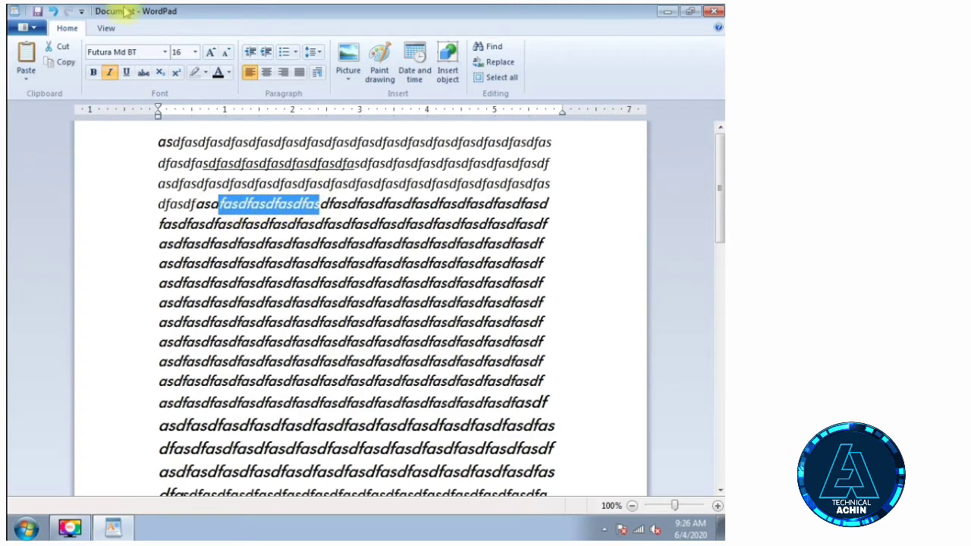
click(143, 74)
click(293, 302)
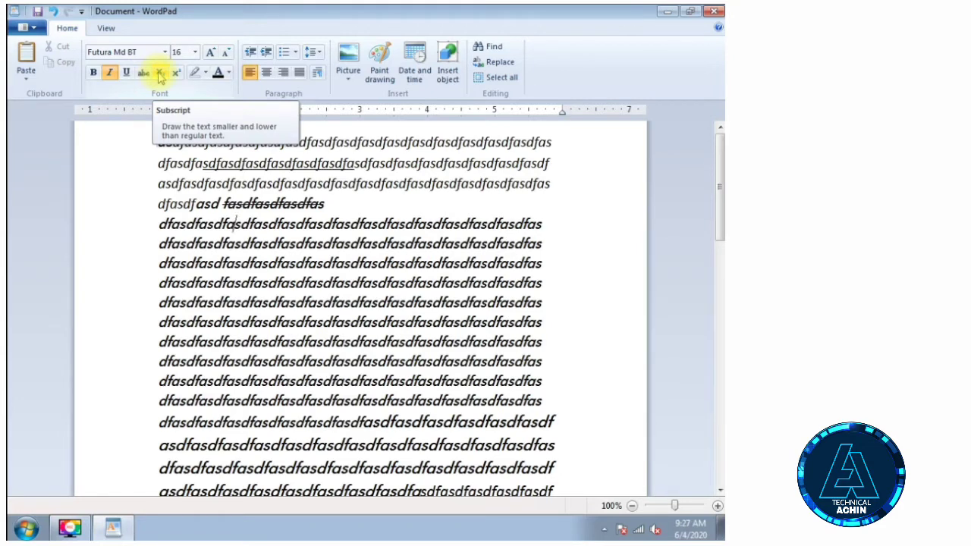
Delete all the text in the document and enter "10th" in its place.
key(ctrl+a)
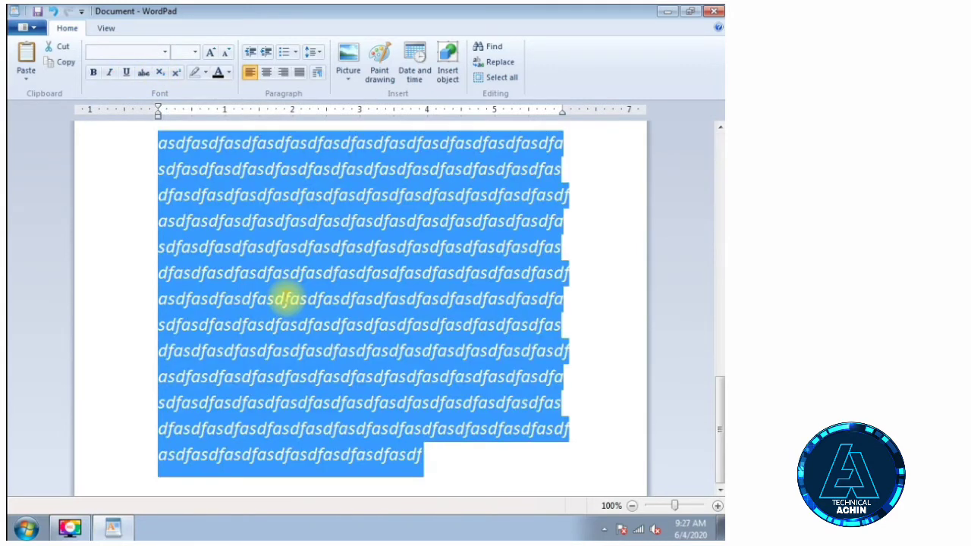
key(Delete)
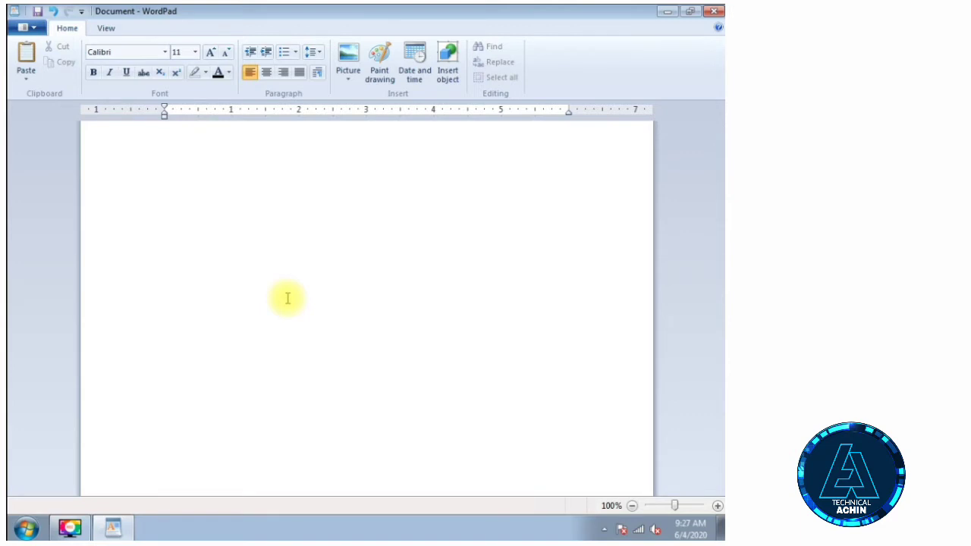
text(10th)
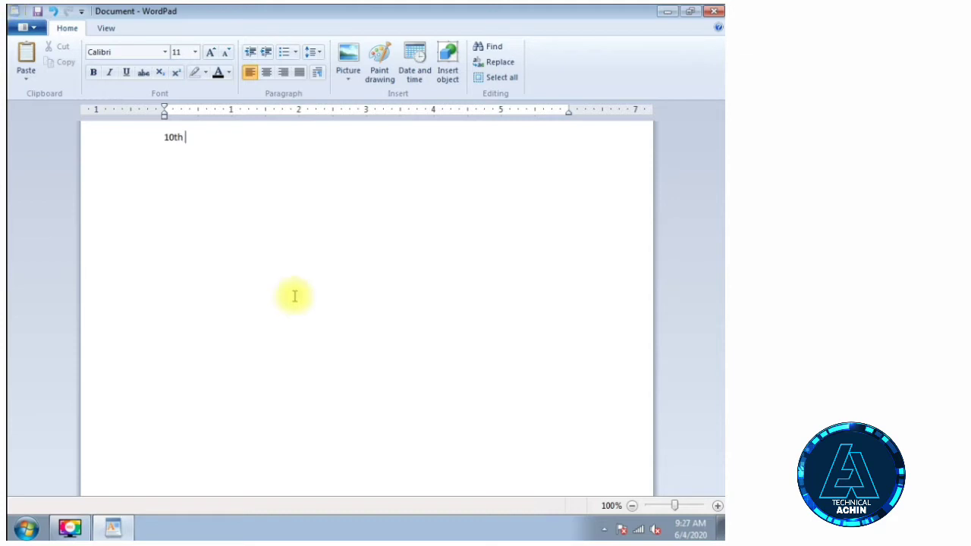
Enlarge "10th" to font size 28 with the Grow font command and deselect it.
drag(214, 154, 140, 112)
click(211, 53)
click(211, 52)
click(211, 52)
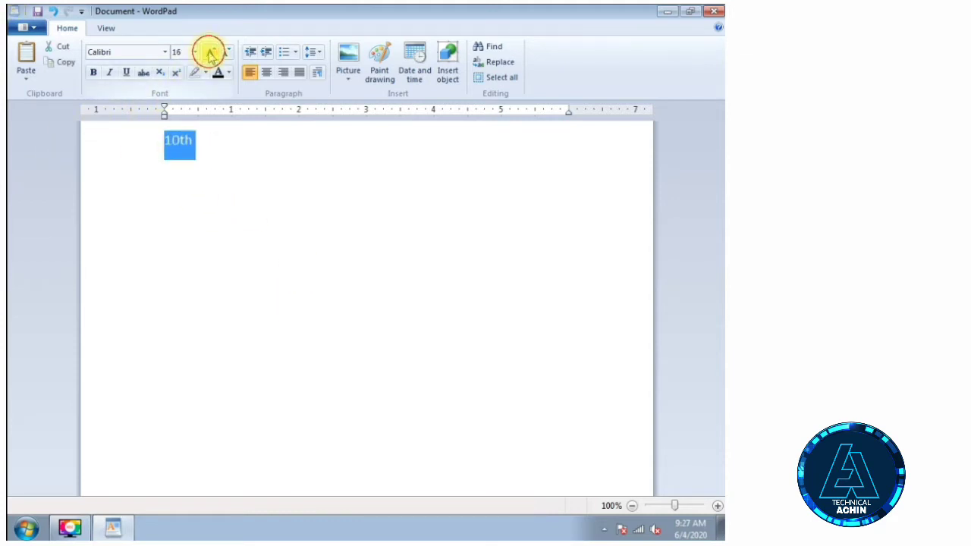
click(211, 52)
click(211, 52)
click(211, 52)
click(211, 52)
click(227, 145)
Make the "th" of "10th" superscript and place the cursor at the end of the line.
drag(190, 146, 213, 148)
click(175, 74)
click(233, 149)
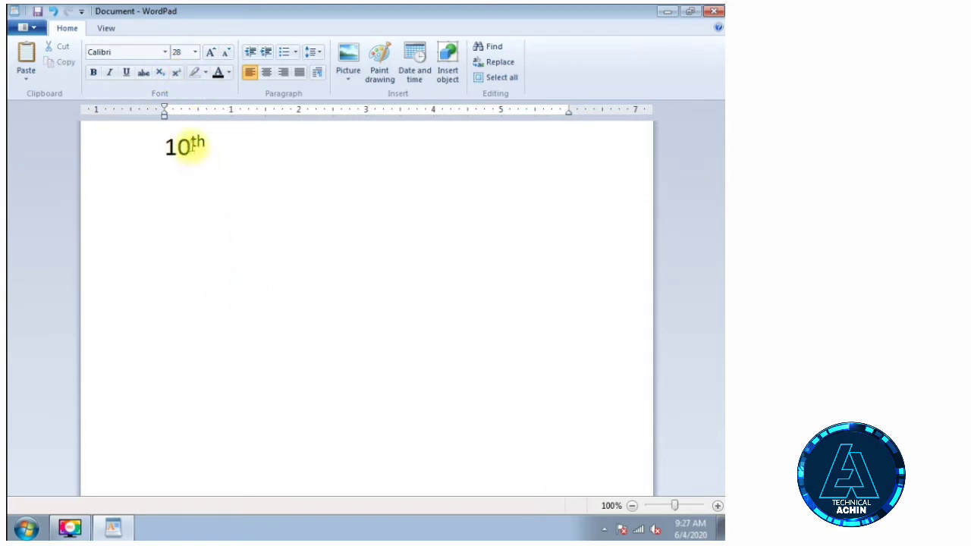
drag(190, 143, 206, 143)
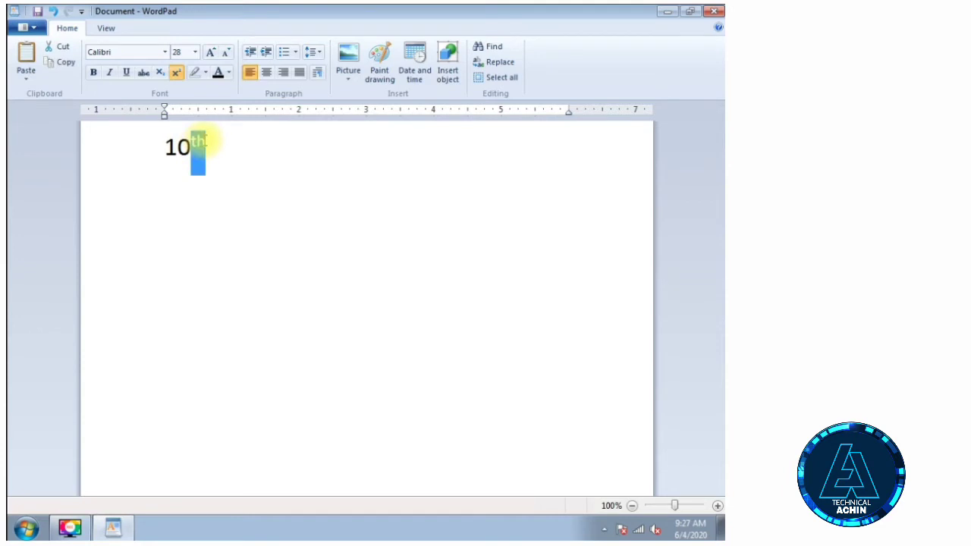
click(218, 147)
Start a new line below "10th" with superscript turned off and enter "H2O".
key(Return)
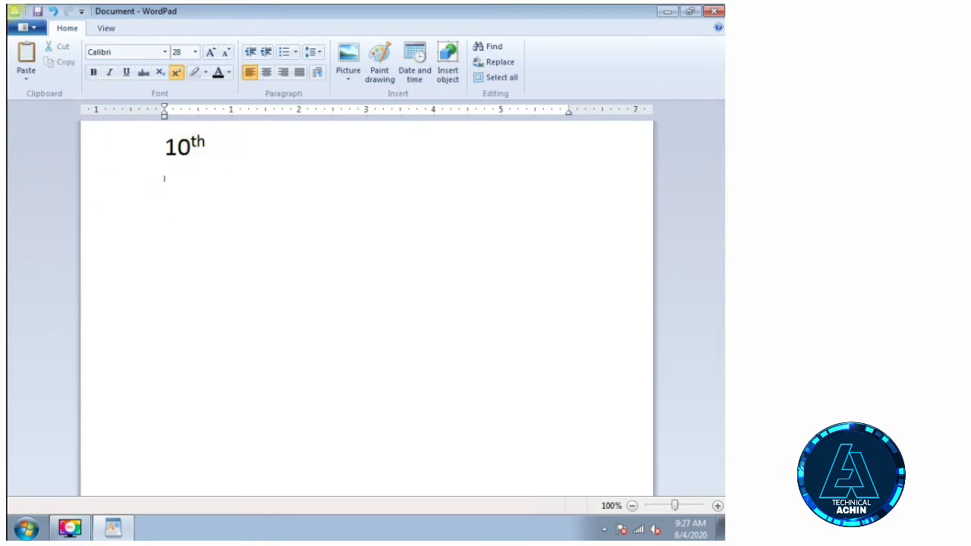
click(177, 73)
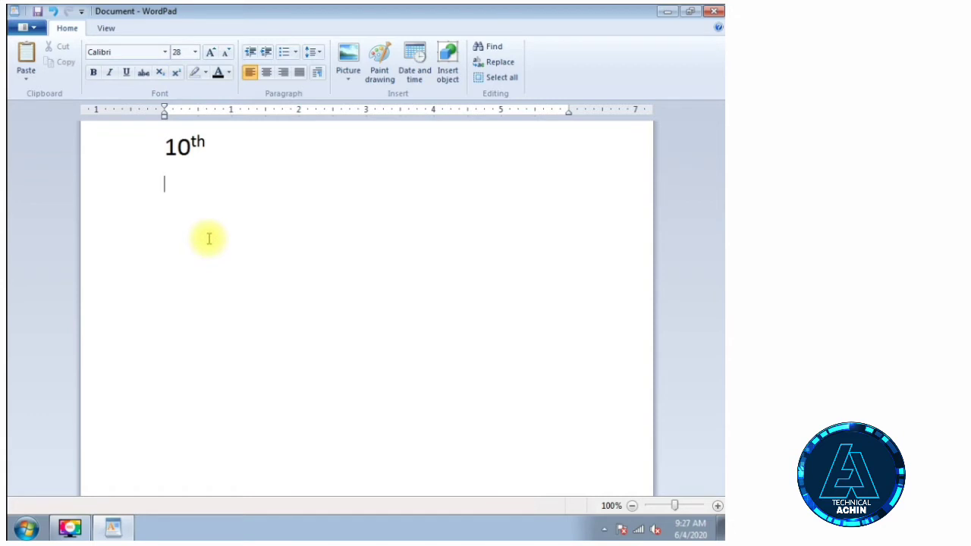
text(H2O)
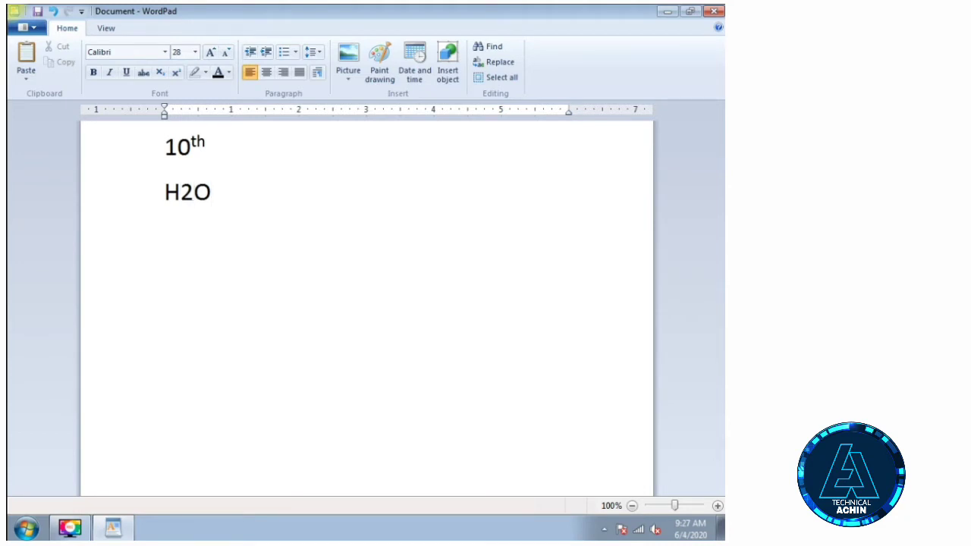
Make the "2" in "H2O" superscript, switch it to subscript instead, and deselect it.
drag(180, 192, 195, 196)
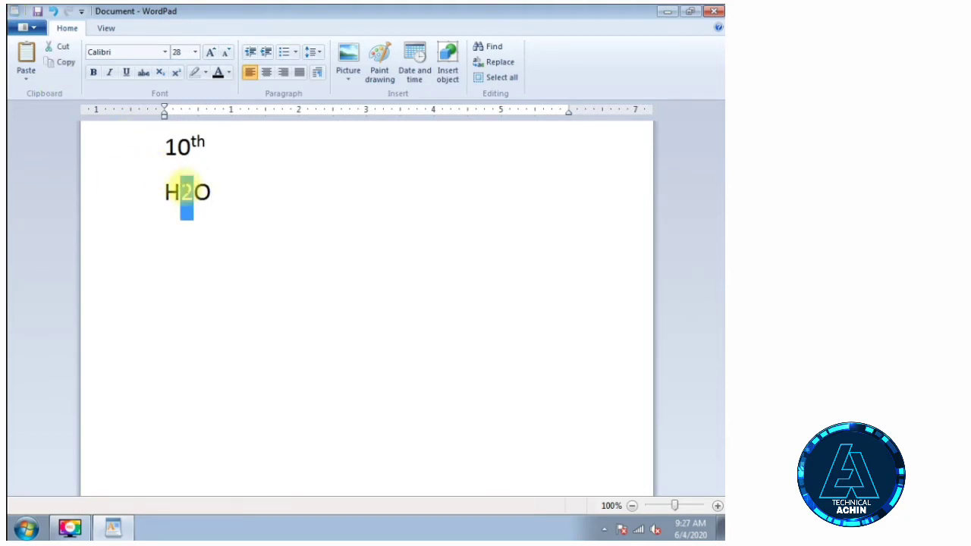
click(180, 74)
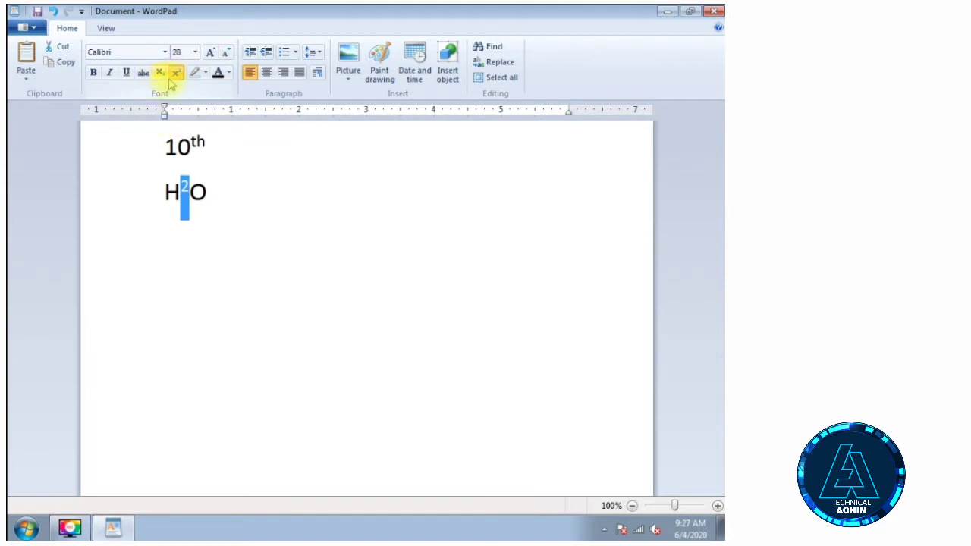
click(160, 74)
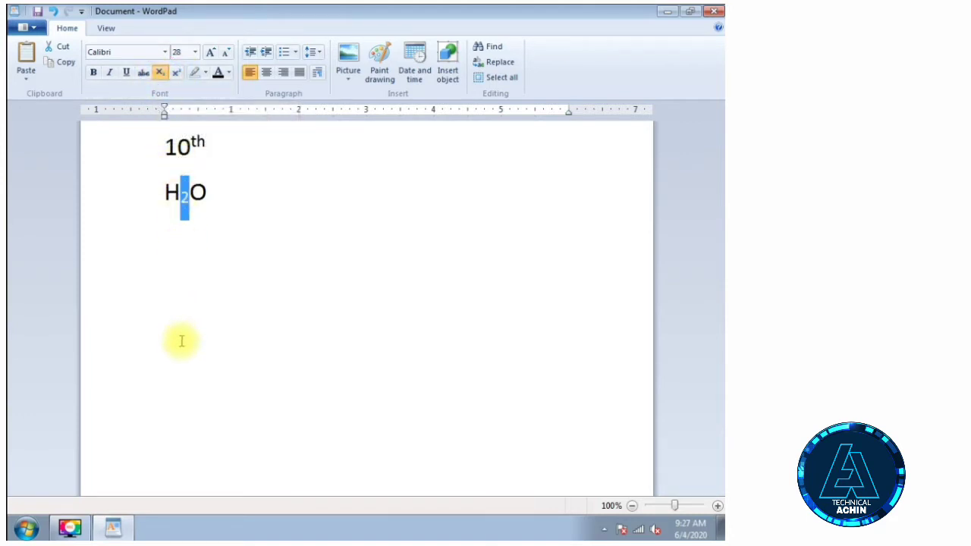
click(229, 252)
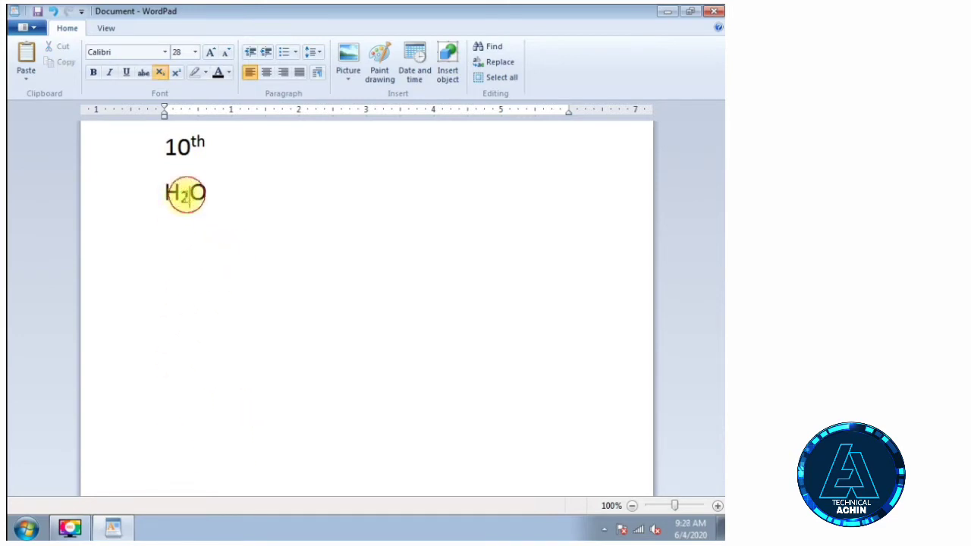
Switch the "2" in "H2O" from subscript to superscript and deselect it.
drag(180, 192, 190, 192)
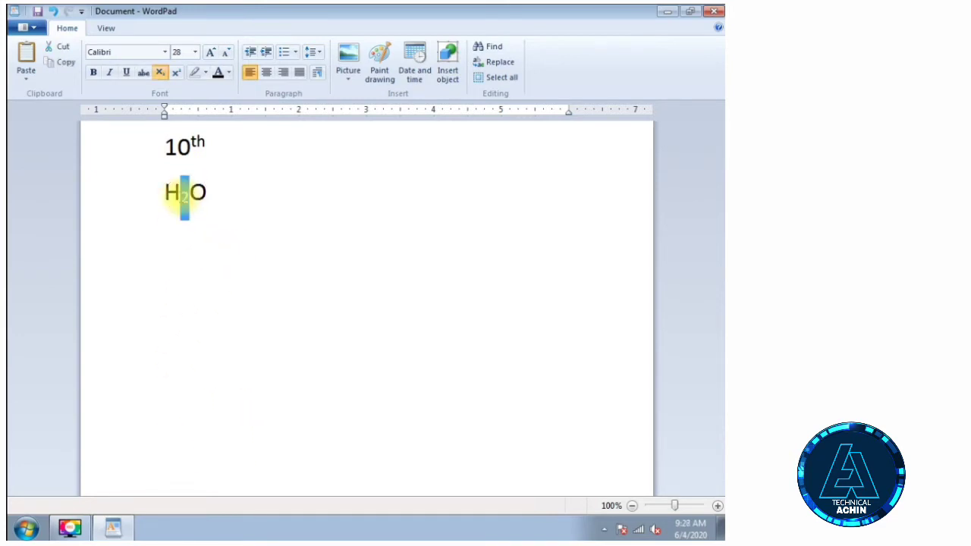
click(174, 73)
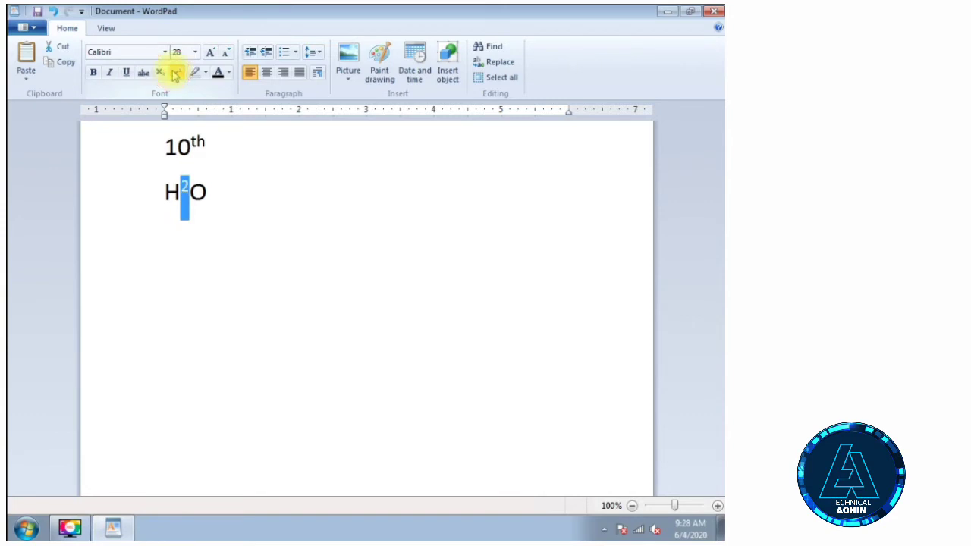
click(232, 240)
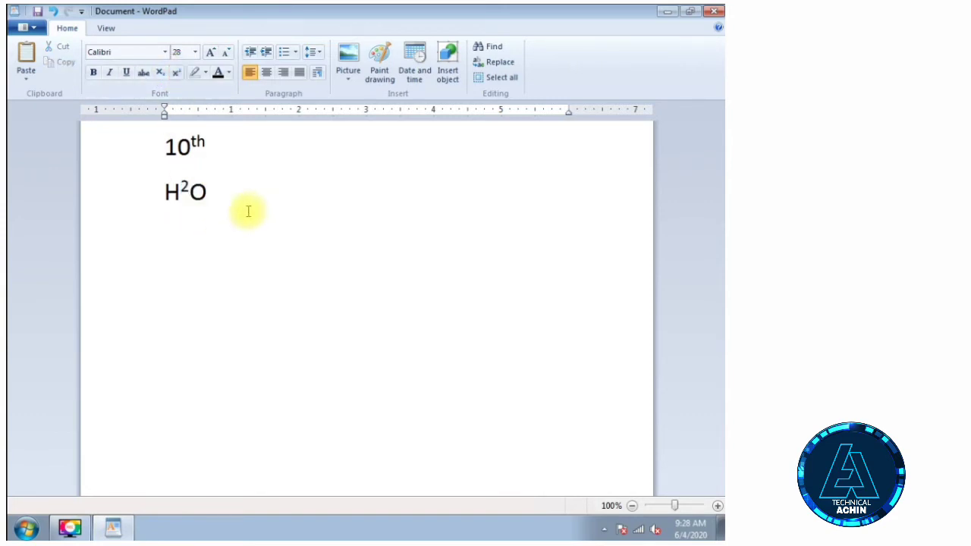
Delete both sample lines, "10th" and "H2O", to empty the document.
key(ctrl+a)
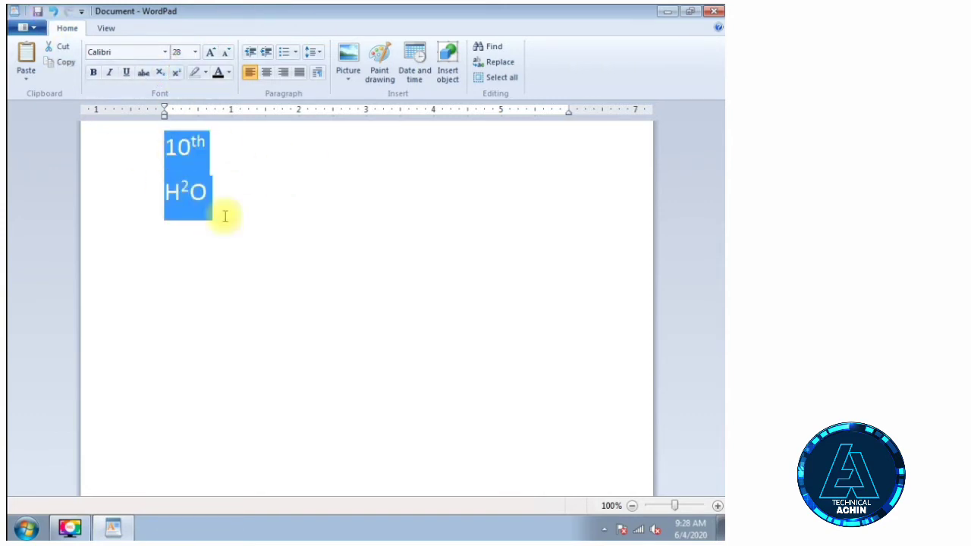
click(215, 192)
drag(215, 192, 164, 159)
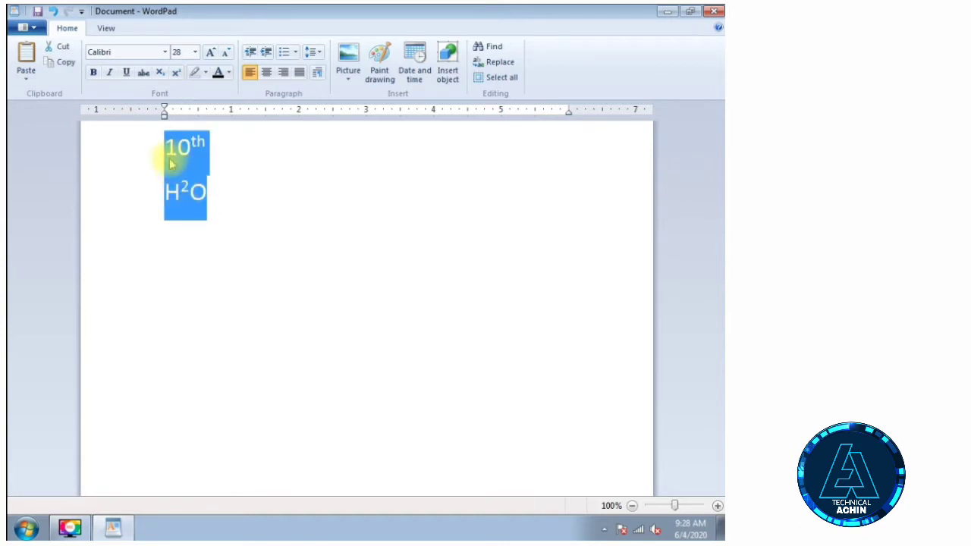
click(250, 182)
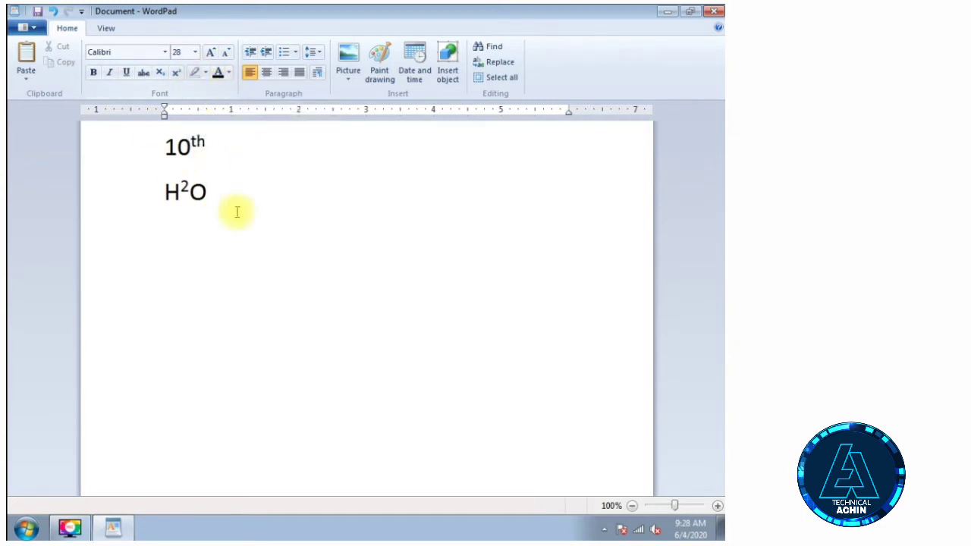
key(ctrl+a)
key(Delete)
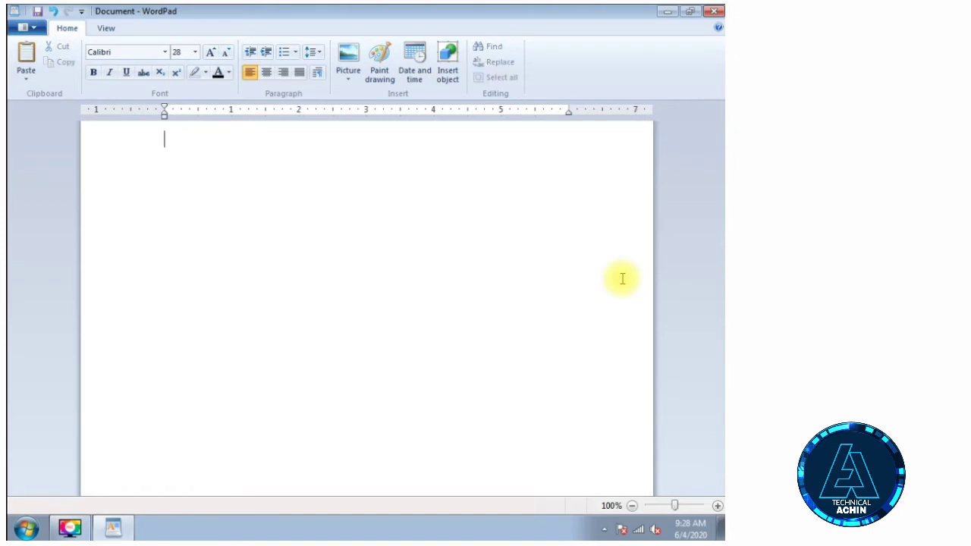
Copy the introductory paragraph of the "Using WordPad" help article, close the help window, and paste the paragraph into the empty document.
click(718, 27)
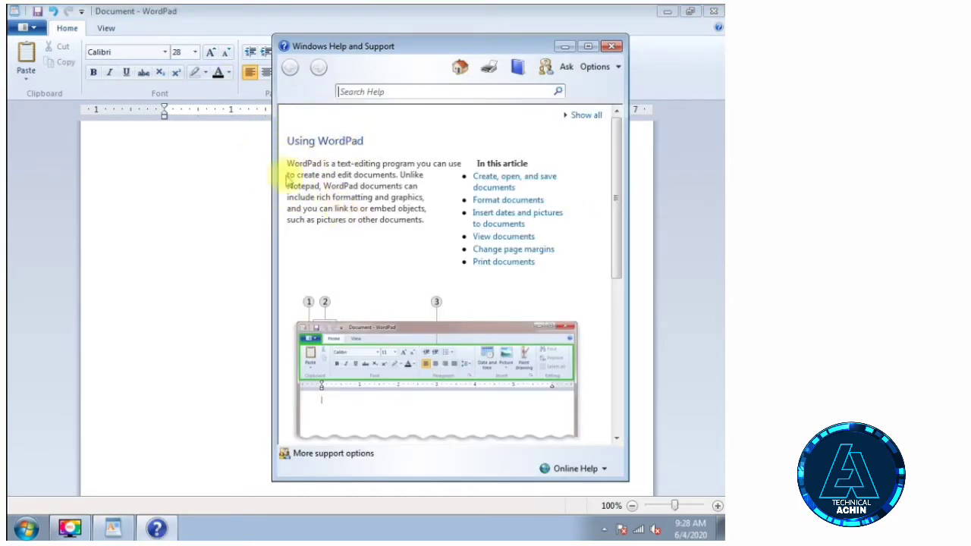
drag(288, 161, 425, 221)
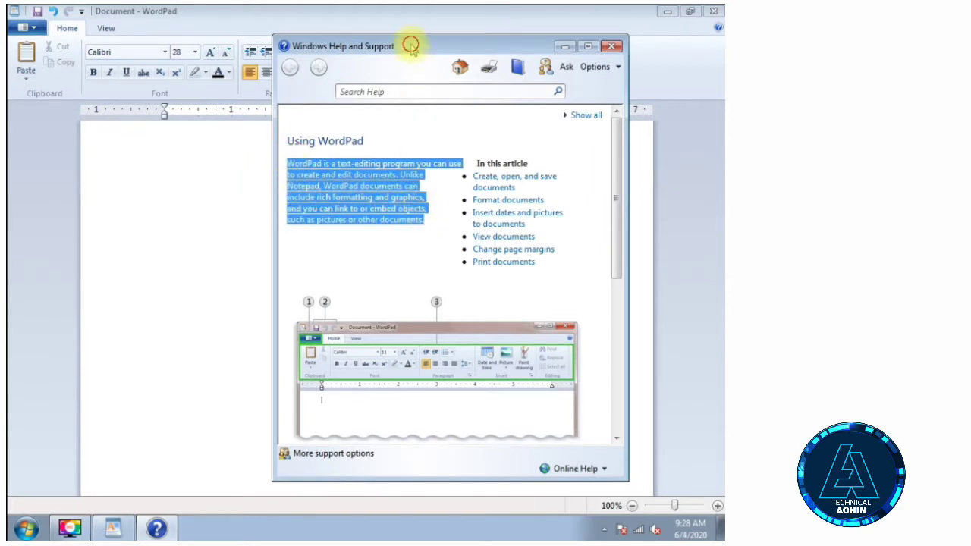
drag(412, 43, 502, 32)
right_click(439, 174)
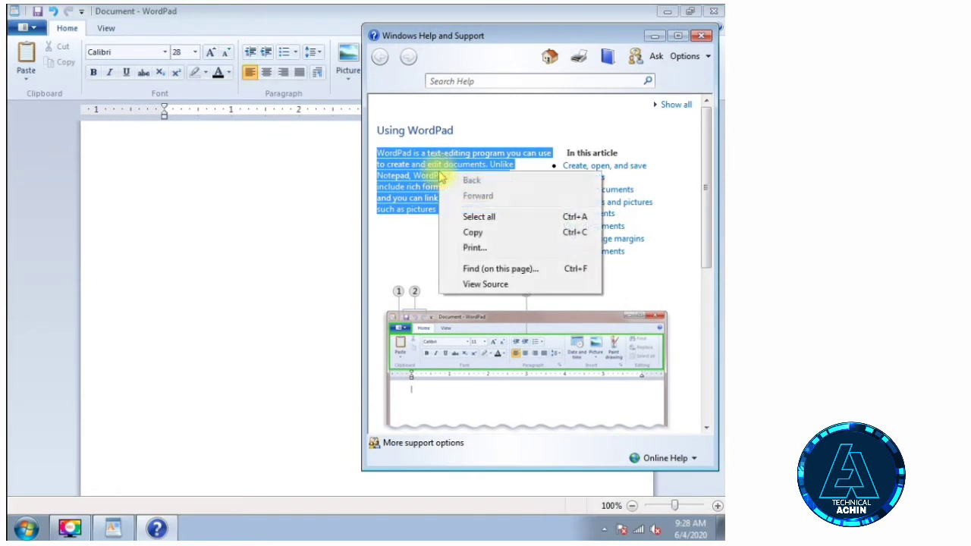
click(470, 233)
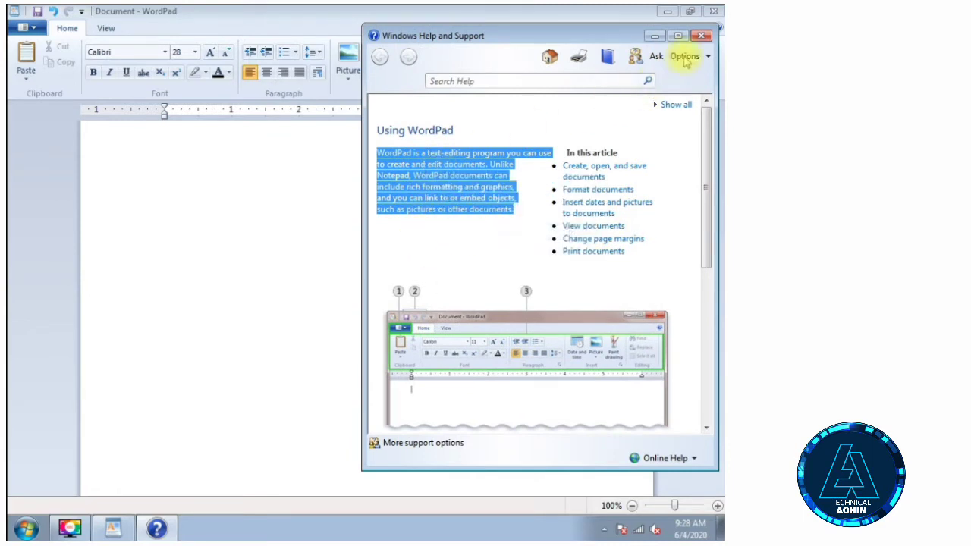
click(701, 36)
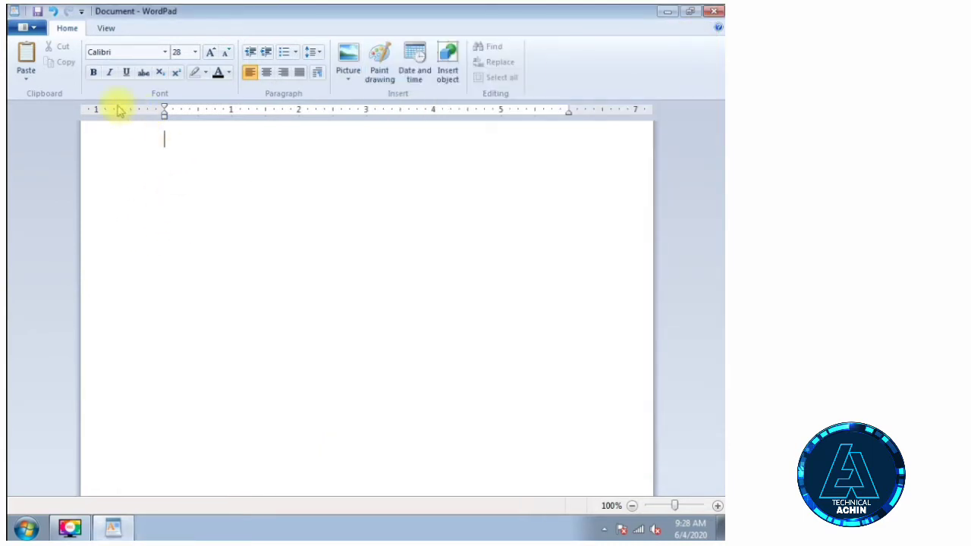
click(26, 61)
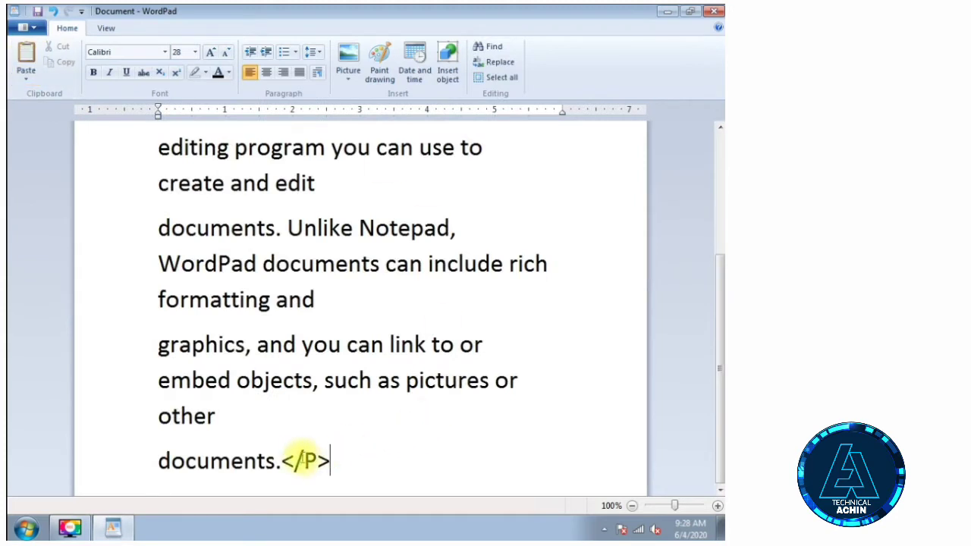
Delete the HTML code around the pasted paragraph: the final ".</P>" and everything before "WordPad is a text-editing program".
click(282, 460)
drag(286, 461, 341, 484)
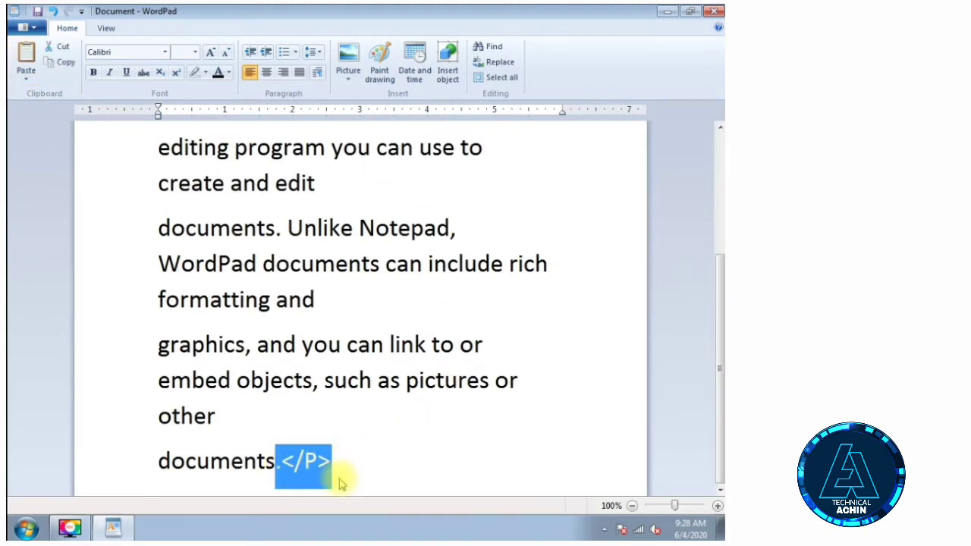
key(Delete)
scroll(339, 485, up, 3)
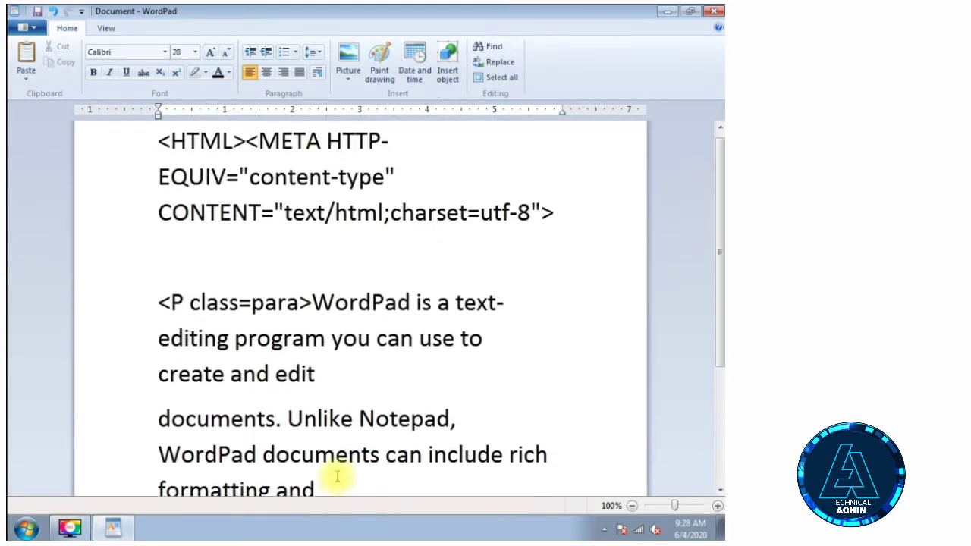
drag(310, 308, 165, 159)
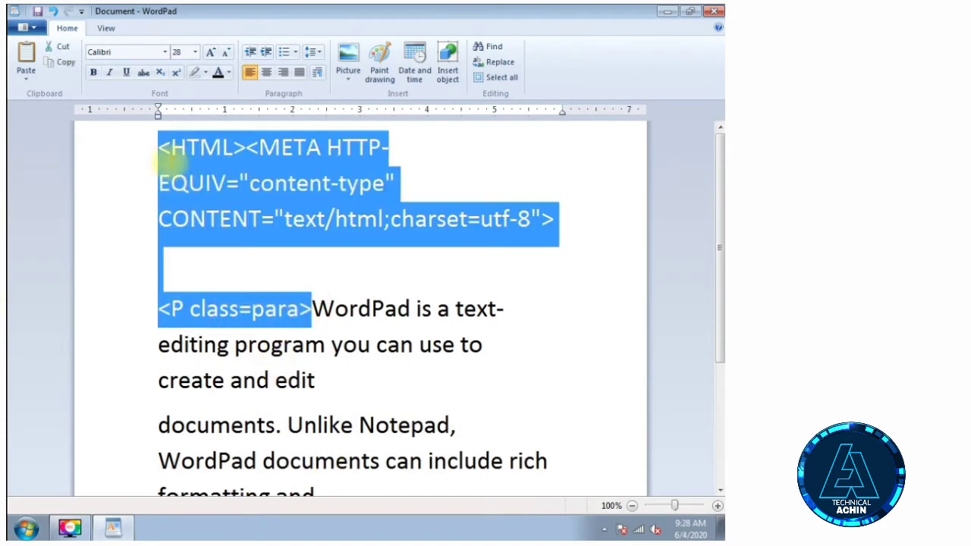
key(Delete)
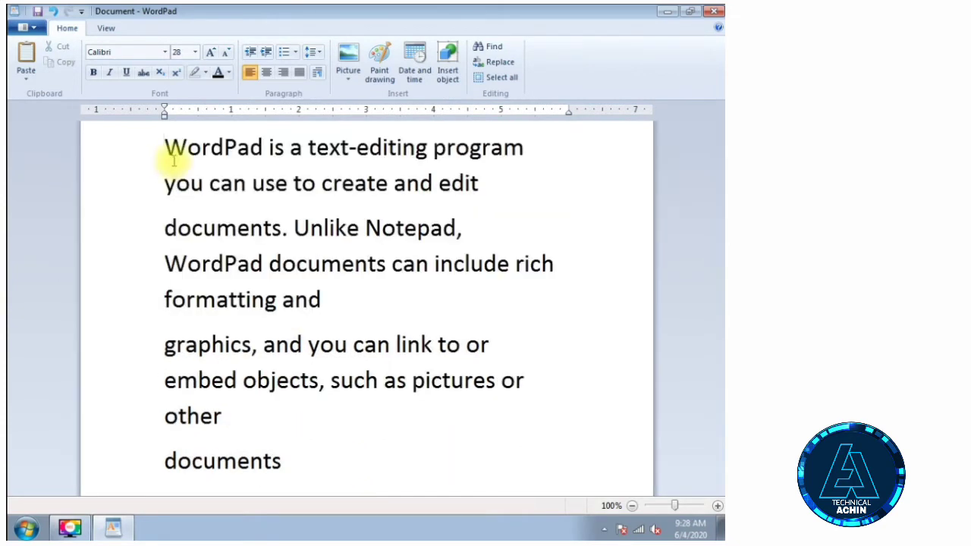
Reduce the whole pasted text to font size 18 with the Shrink font command and deselect it.
drag(308, 464, 148, 159)
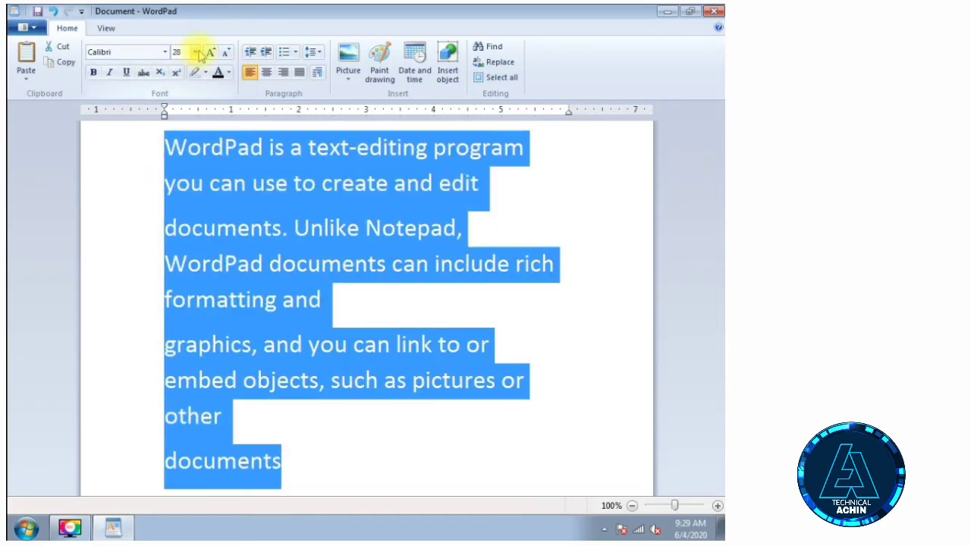
click(226, 52)
click(226, 53)
click(226, 52)
click(226, 52)
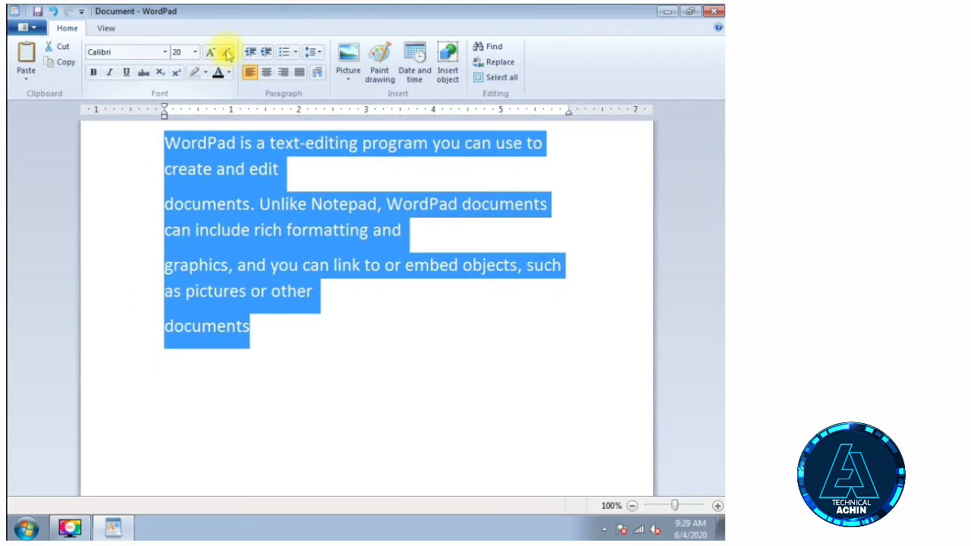
click(226, 53)
click(318, 348)
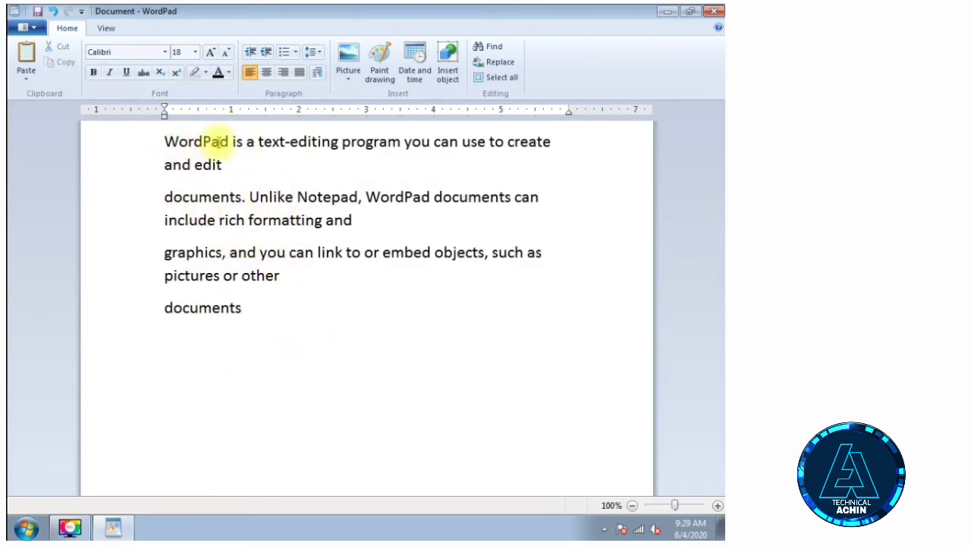
Highlight the word "Notepad" in bright green and deselect it.
double_click(212, 141)
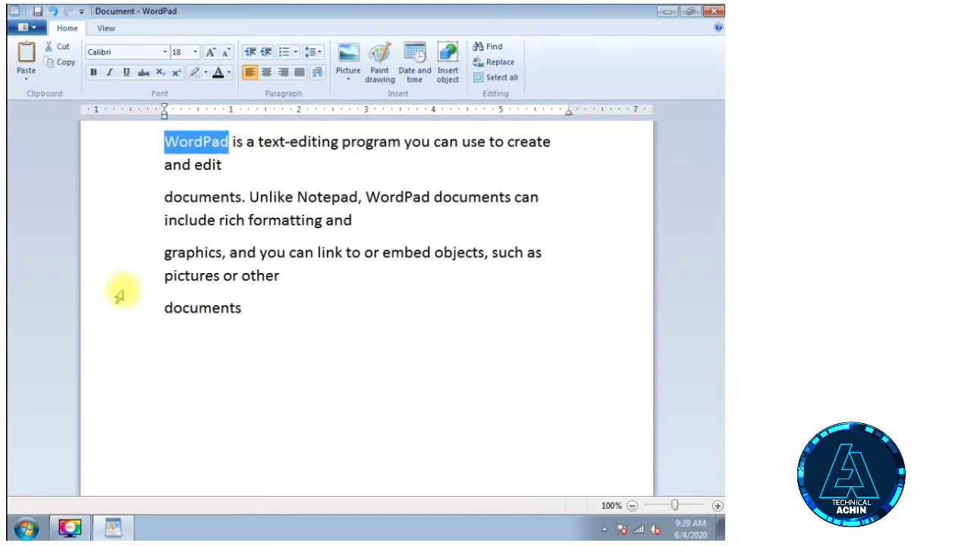
click(288, 304)
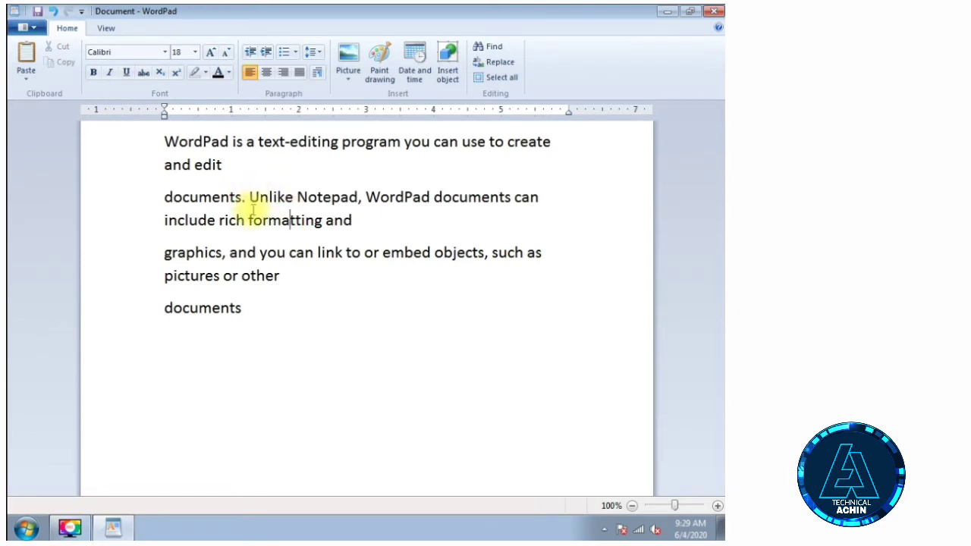
double_click(298, 197)
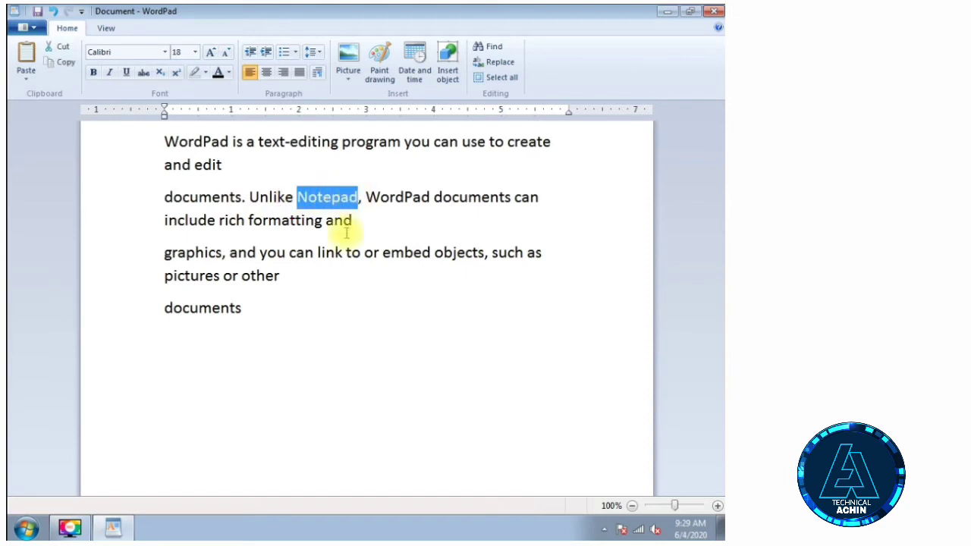
click(206, 76)
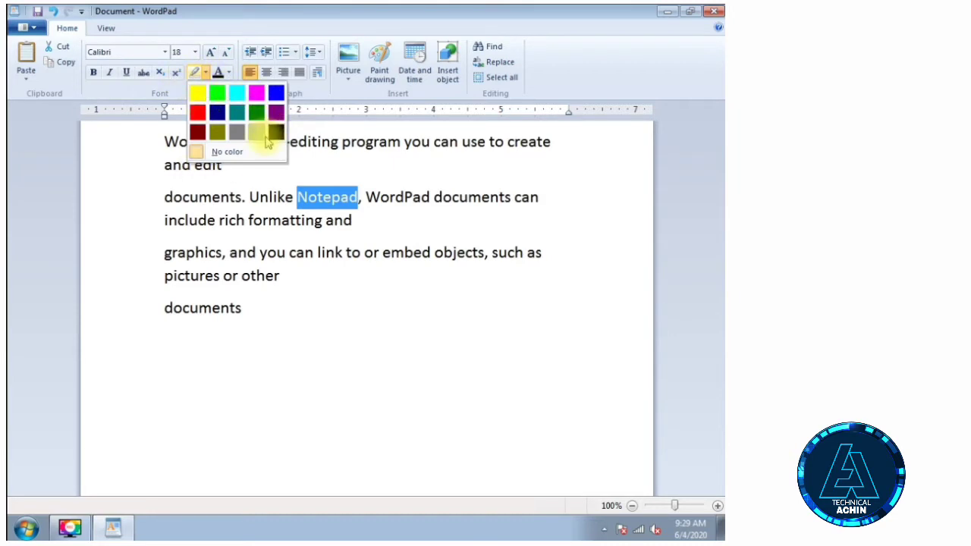
click(217, 92)
click(324, 216)
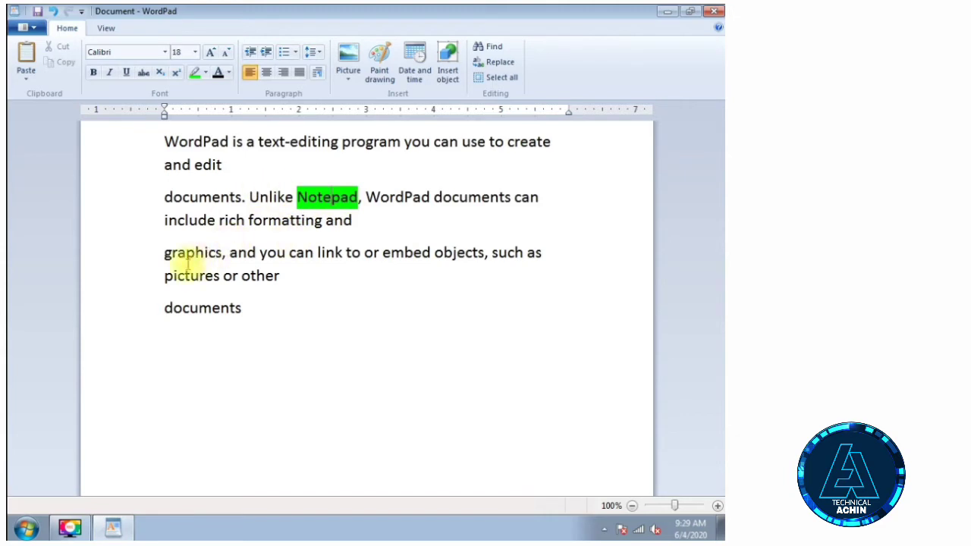
Apply the same bright green highlight to "graphics, and" and "embed objects", leaving the cursor after the last word.
drag(167, 254, 256, 254)
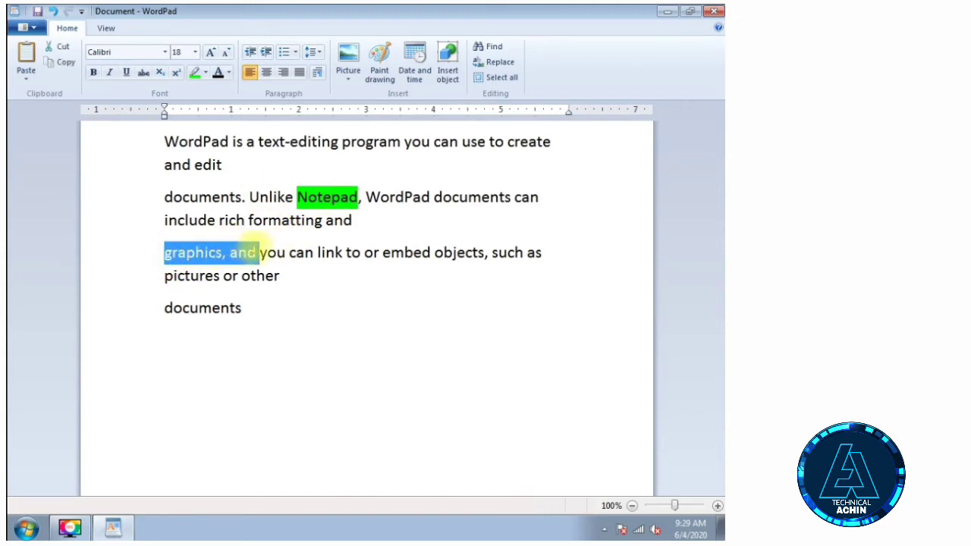
click(194, 74)
click(379, 254)
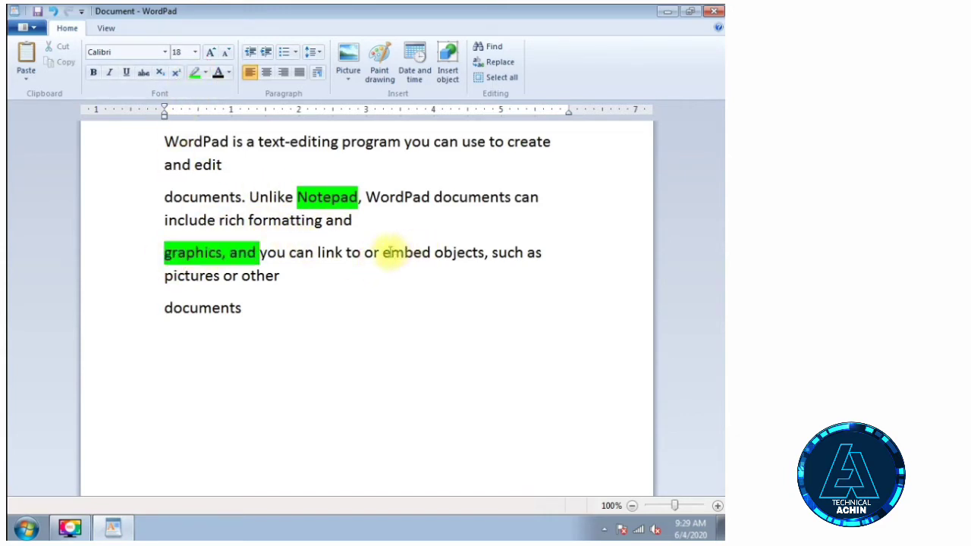
drag(383, 253, 462, 250)
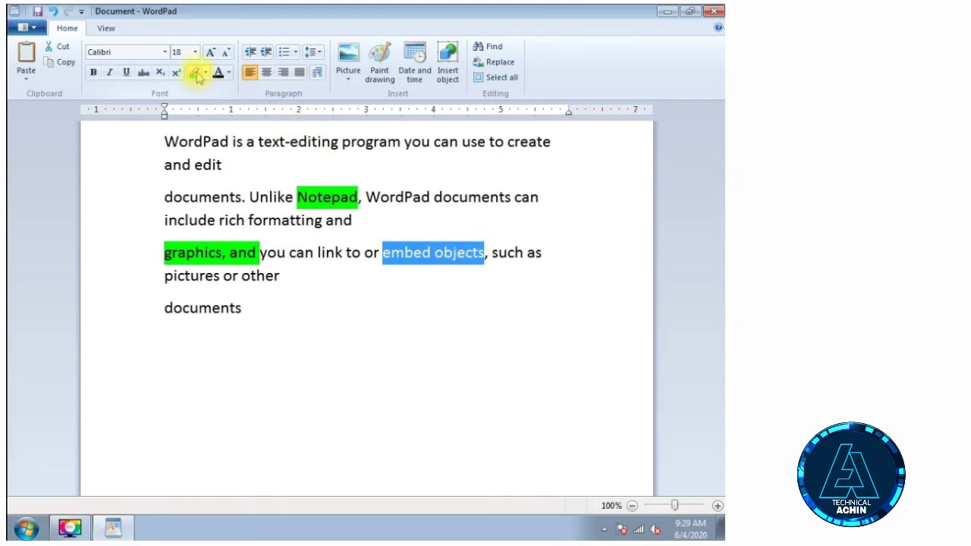
click(302, 273)
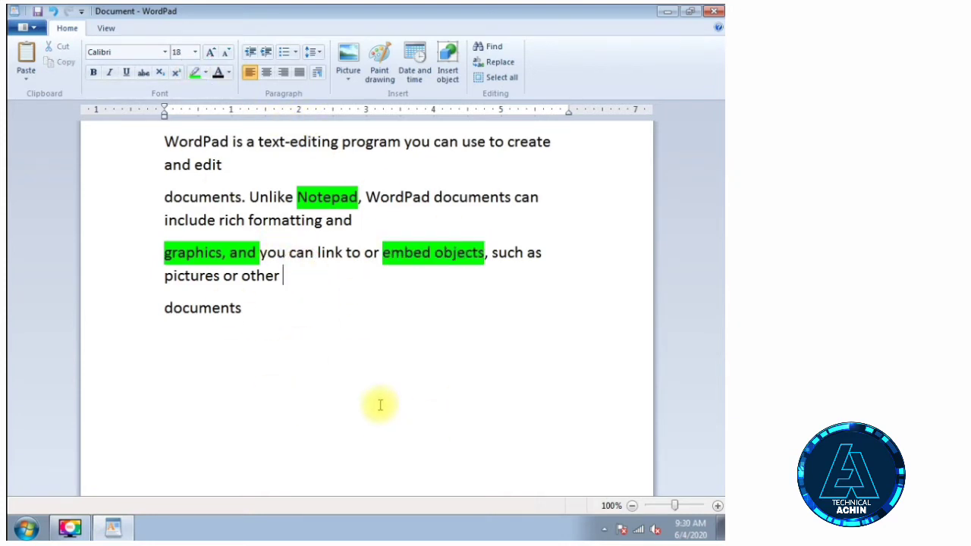
click(332, 374)
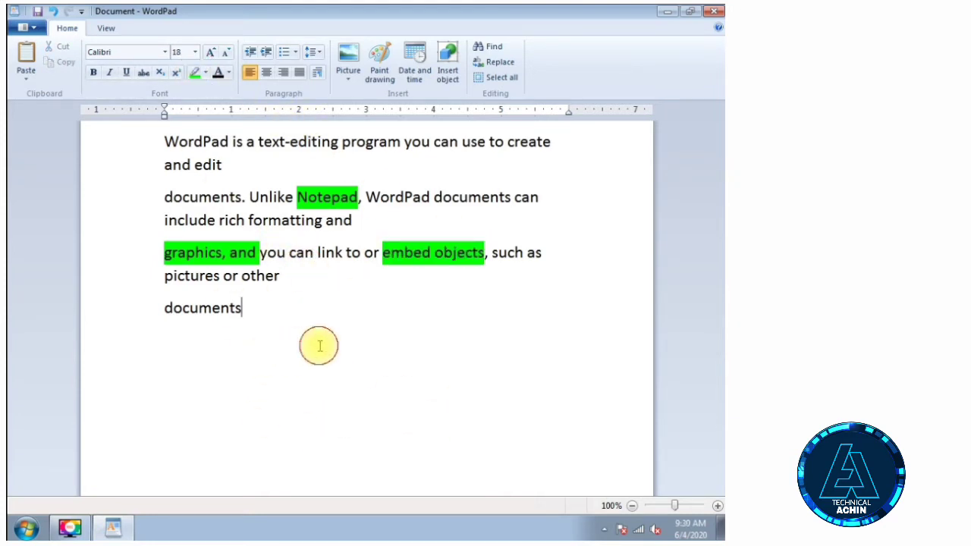
click(283, 326)
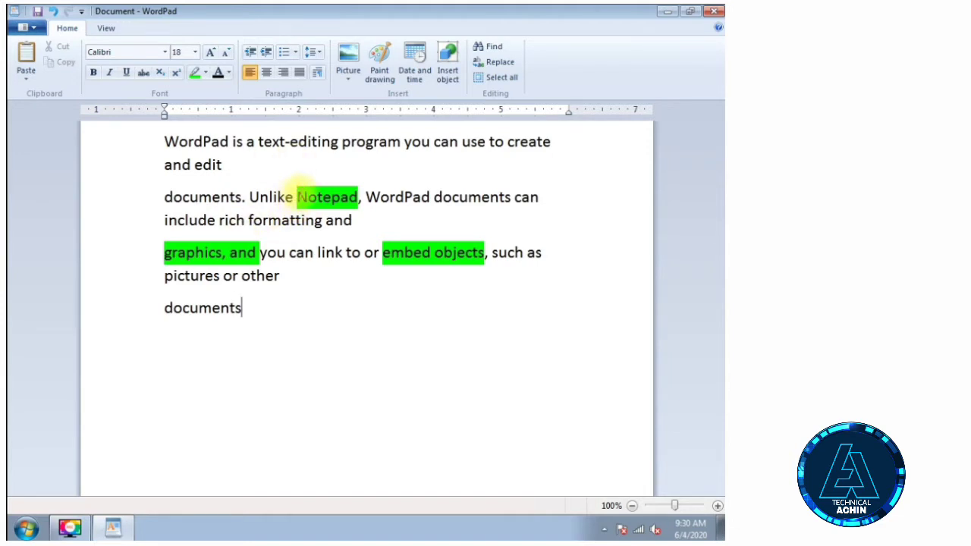
Remove the highlight from "Notepad" with the No color option and deselect the word.
drag(296, 196, 355, 196)
click(308, 194)
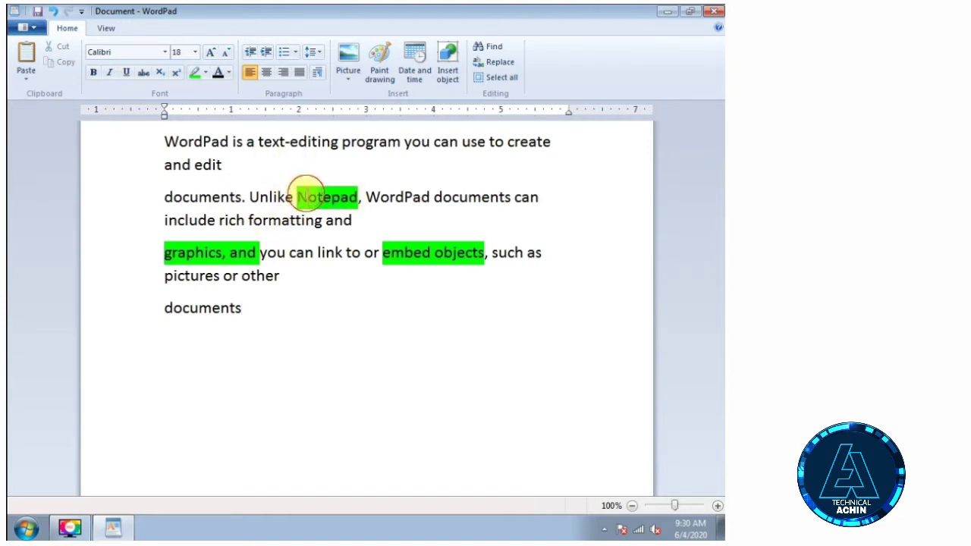
drag(294, 195, 353, 195)
click(325, 232)
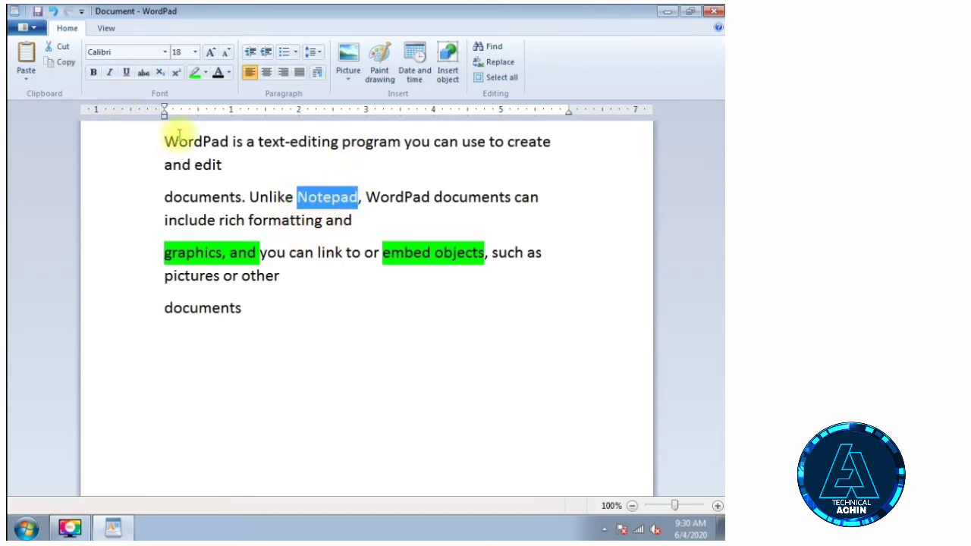
click(206, 76)
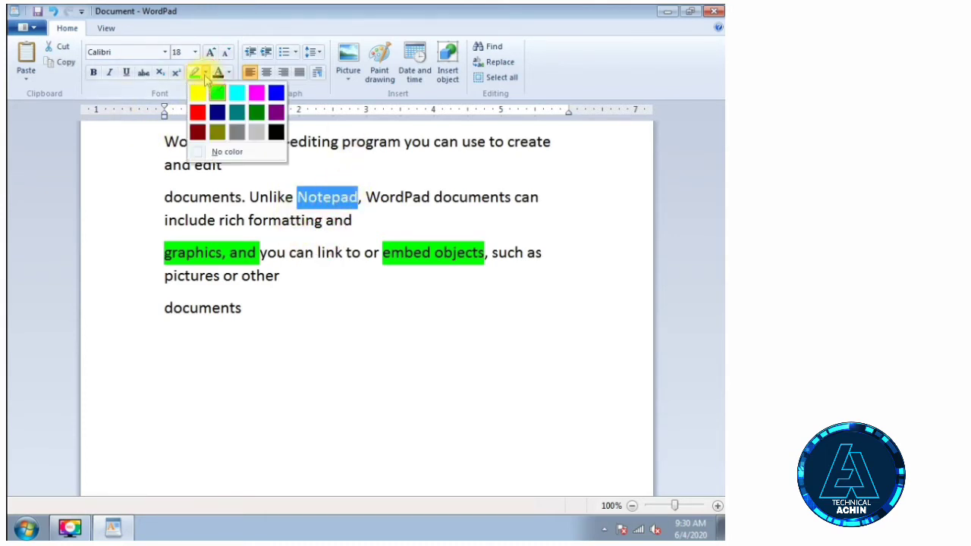
click(211, 151)
click(349, 399)
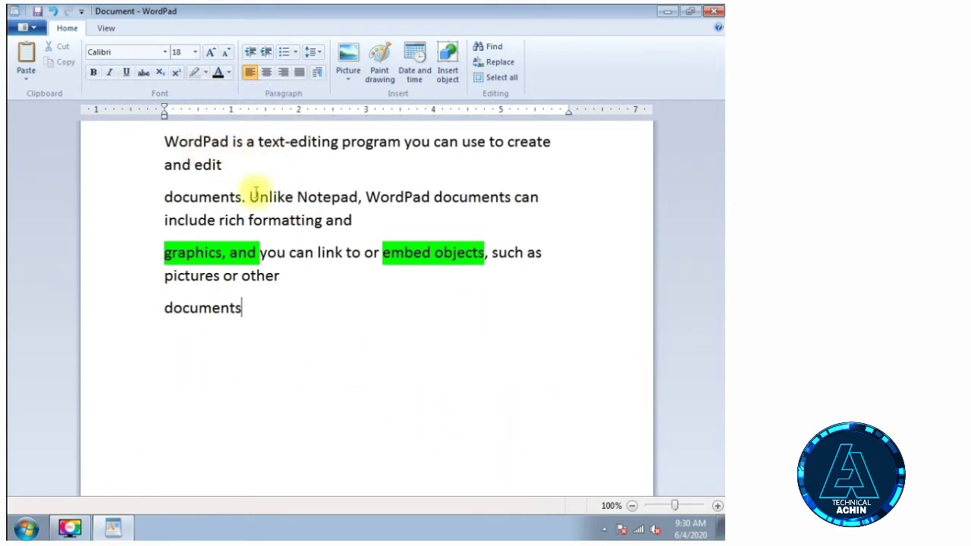
Remove the remaining bright green highlights from the whole text with the No color option and deselect it.
drag(379, 423, 111, 126)
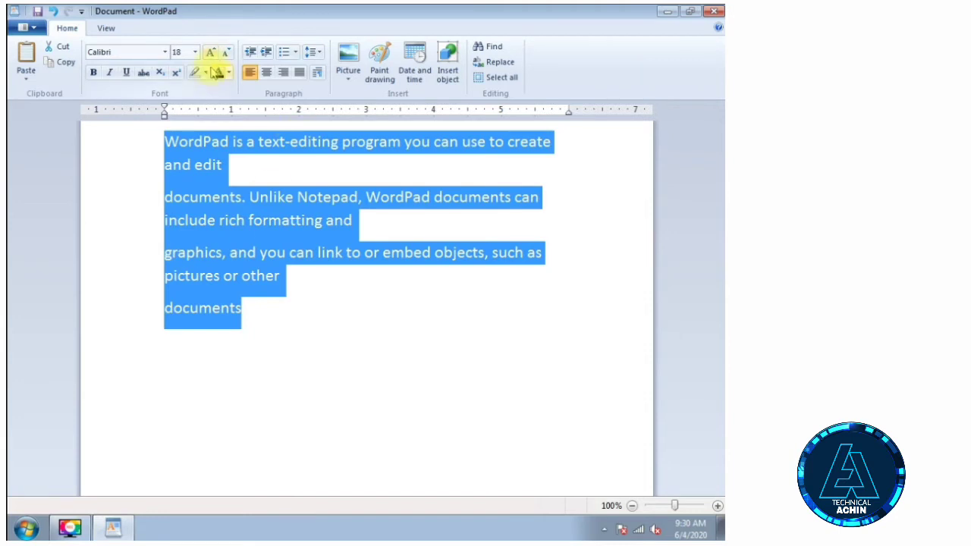
click(206, 73)
click(210, 151)
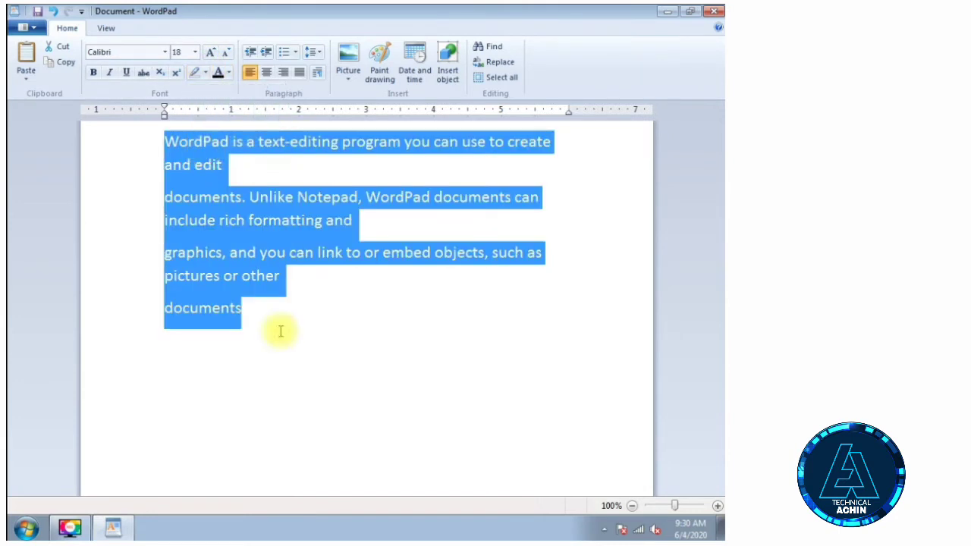
click(285, 353)
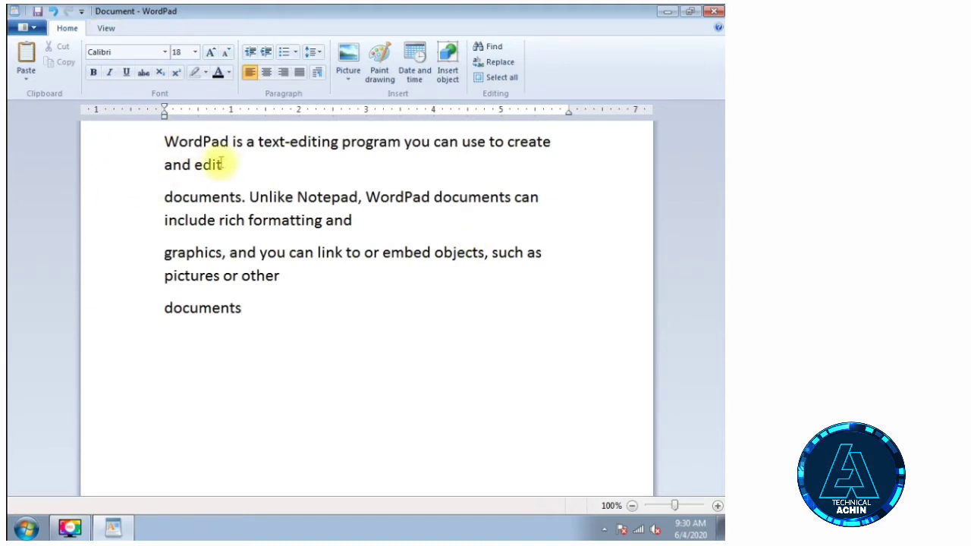
drag(244, 168, 68, 125)
click(217, 277)
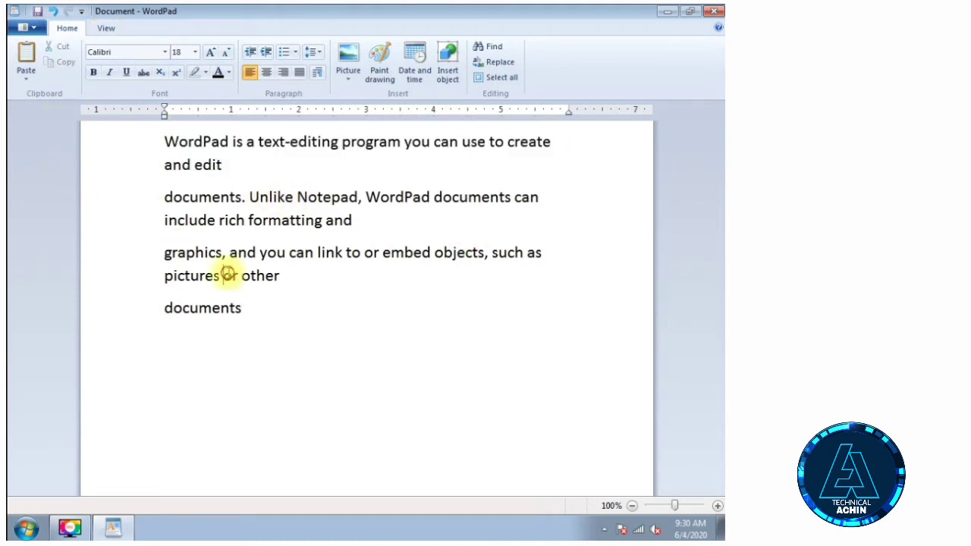
drag(223, 167, 147, 141)
click(217, 169)
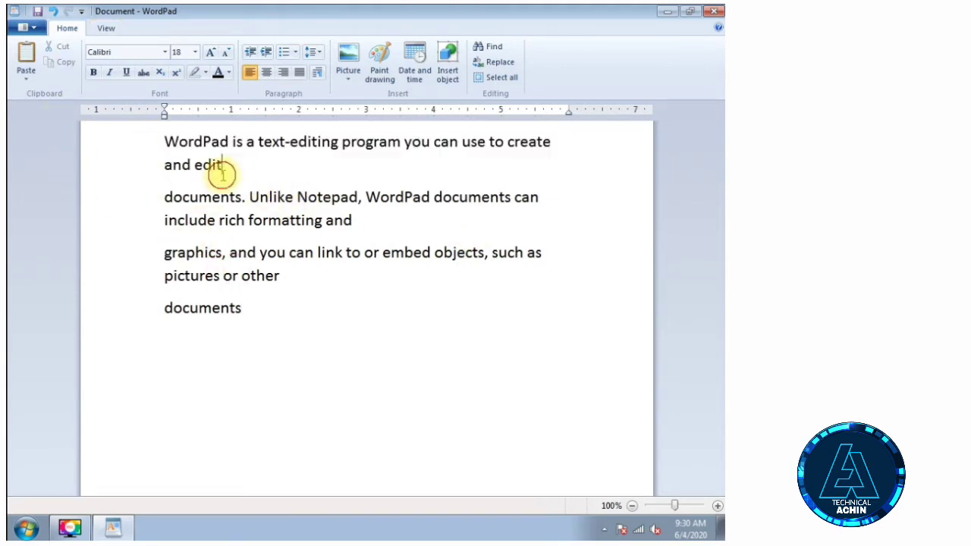
double_click(223, 165)
drag(222, 165, 165, 137)
click(243, 178)
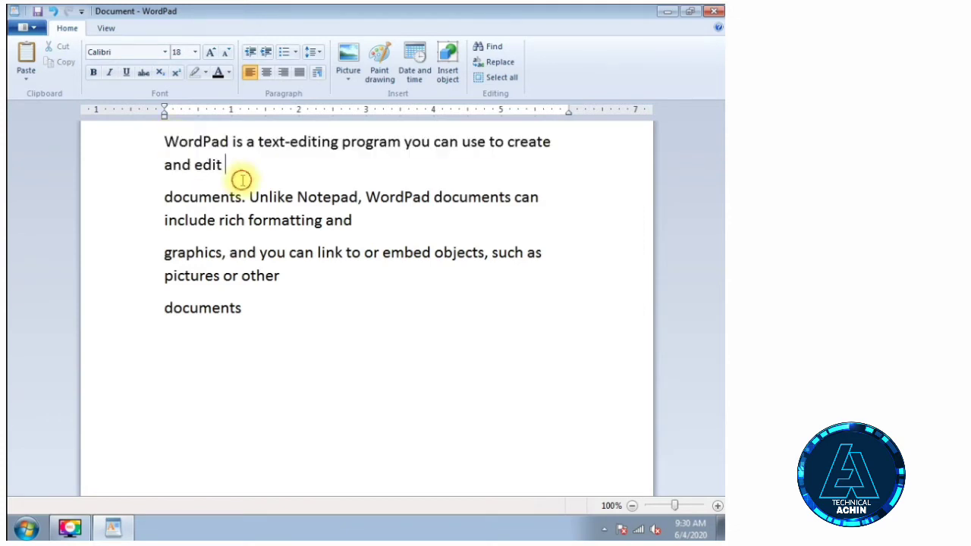
click(221, 161)
click(230, 196)
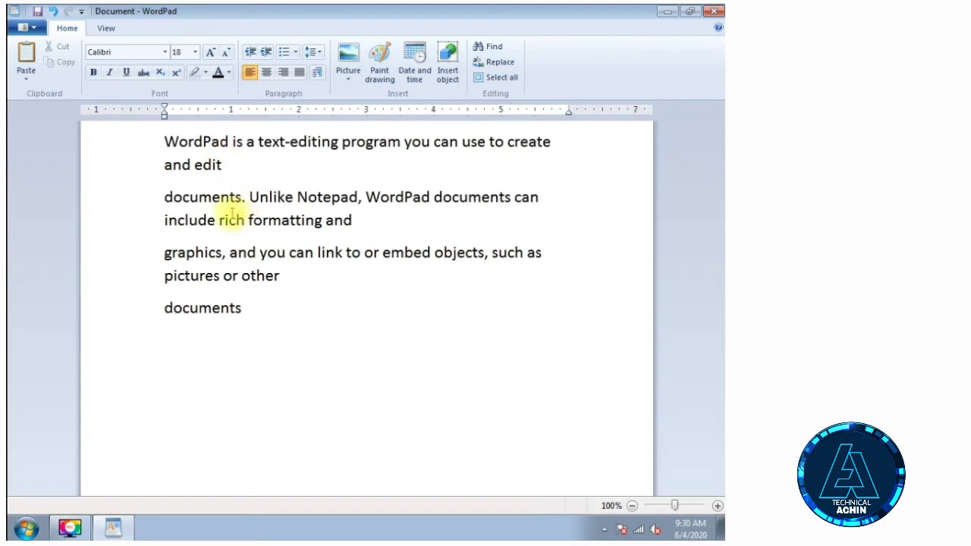
Change the font color of the first paragraph, from "WordPad is" to "and edit", to green and deselect it.
double_click(216, 166)
drag(225, 166, 164, 142)
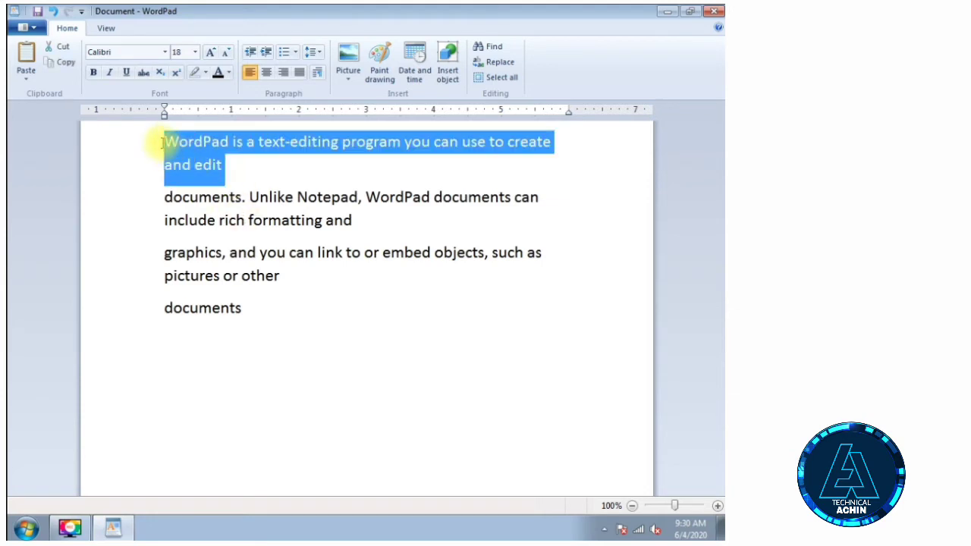
click(230, 75)
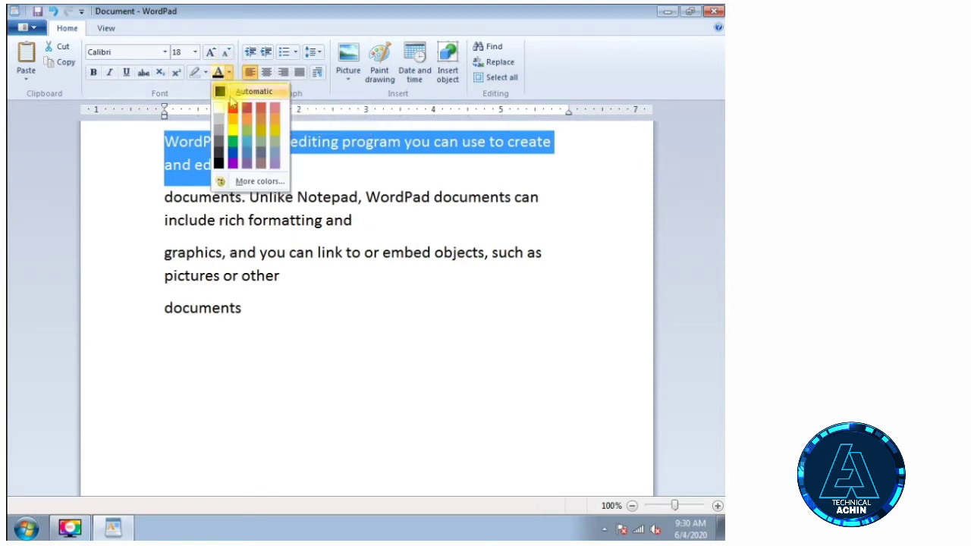
click(233, 164)
click(249, 194)
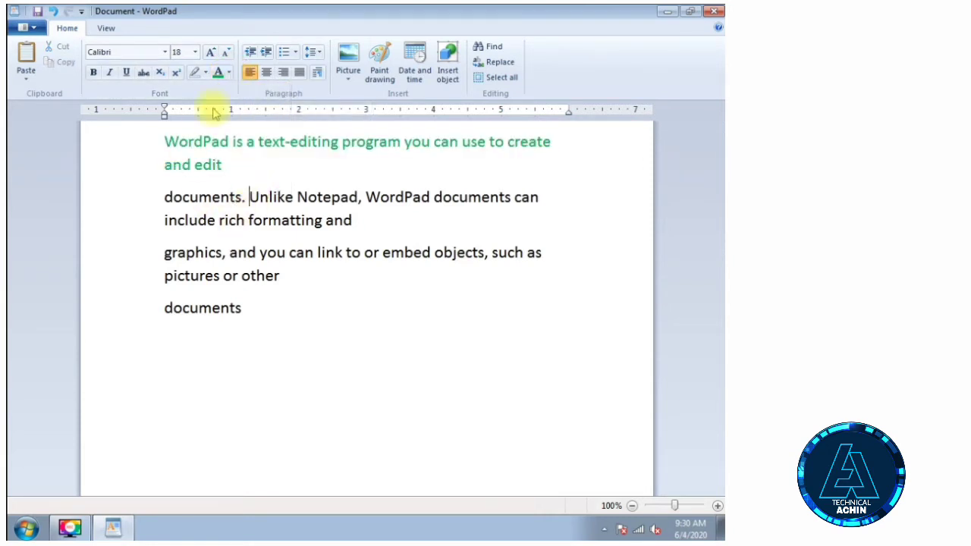
click(217, 220)
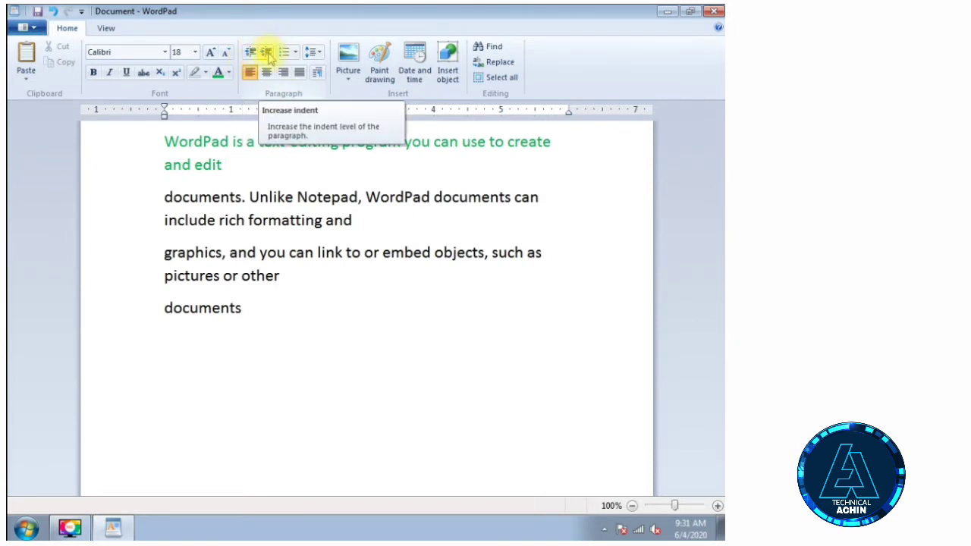
Cut the whole text from the document, undo the cut once, and cut the text again.
drag(299, 321, 164, 136)
key(ctrl+c)
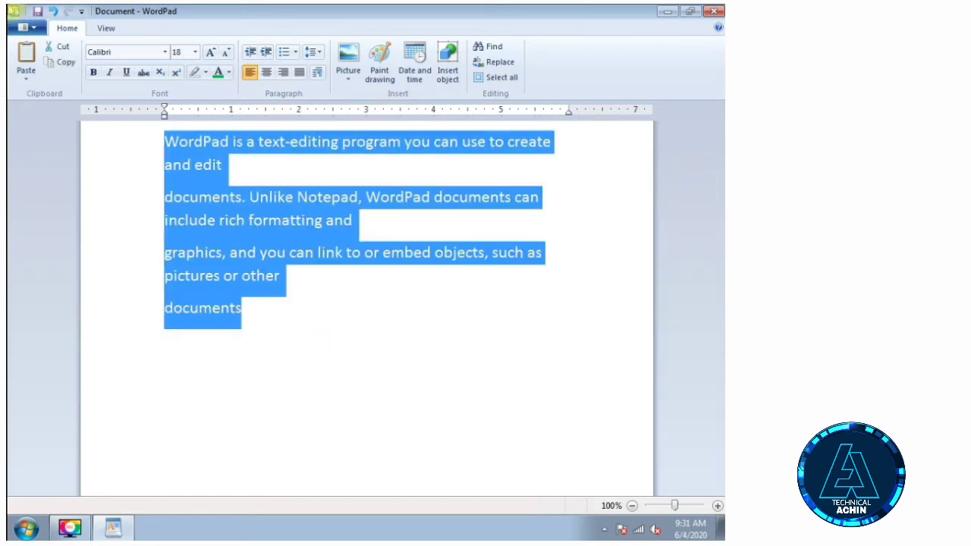
click(53, 15)
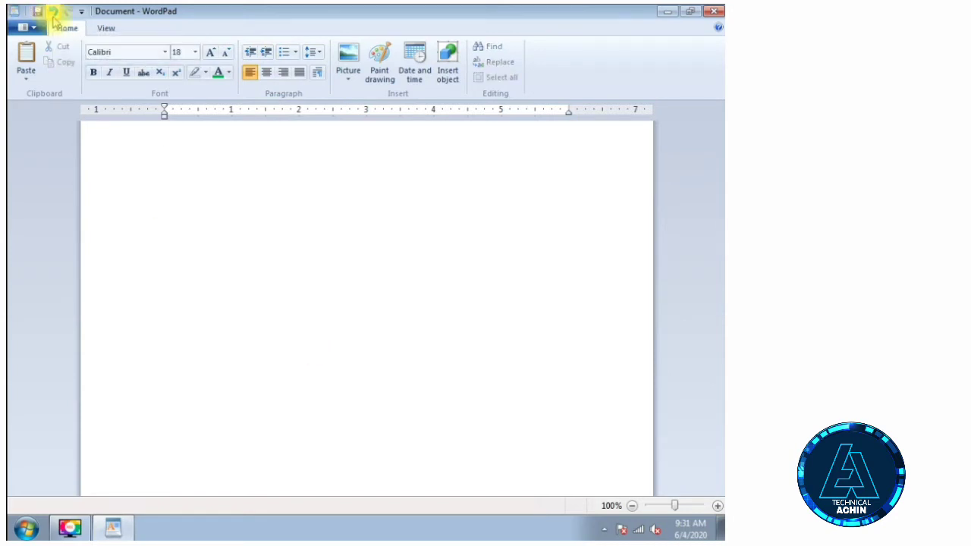
click(53, 13)
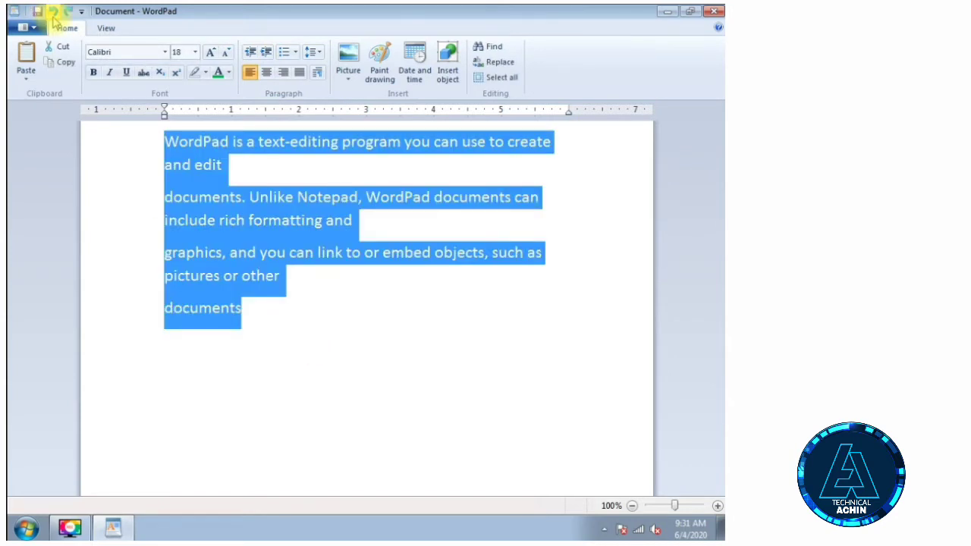
click(53, 14)
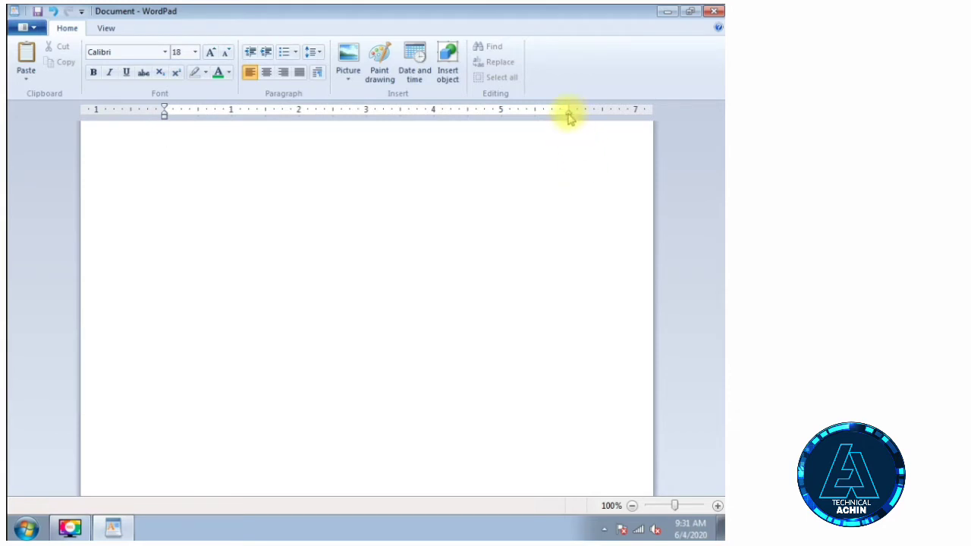
Enter the sample text "ghjjhjhhkhkh" on the empty page and paste the cut text directly behind it.
text(ghjjhjh)
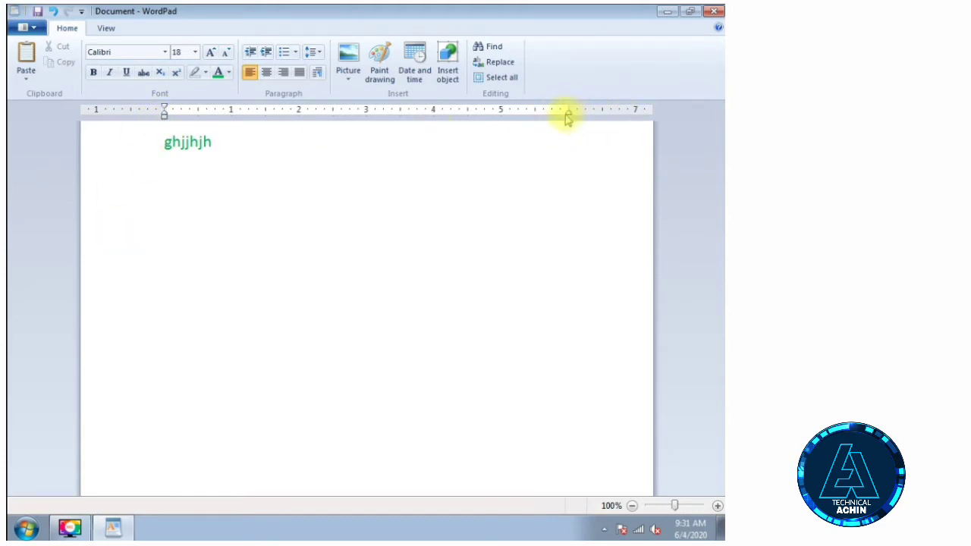
text(khkh)
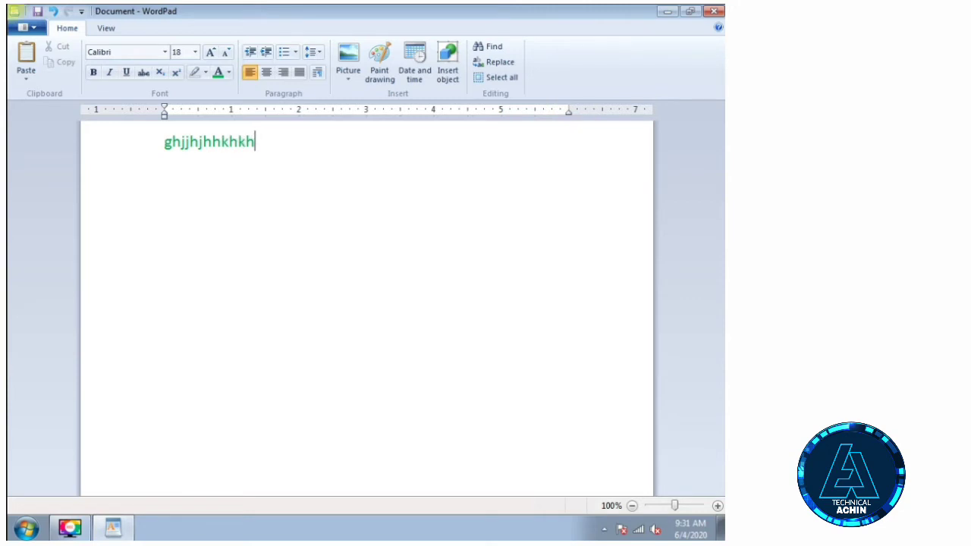
key(ctrl+v)
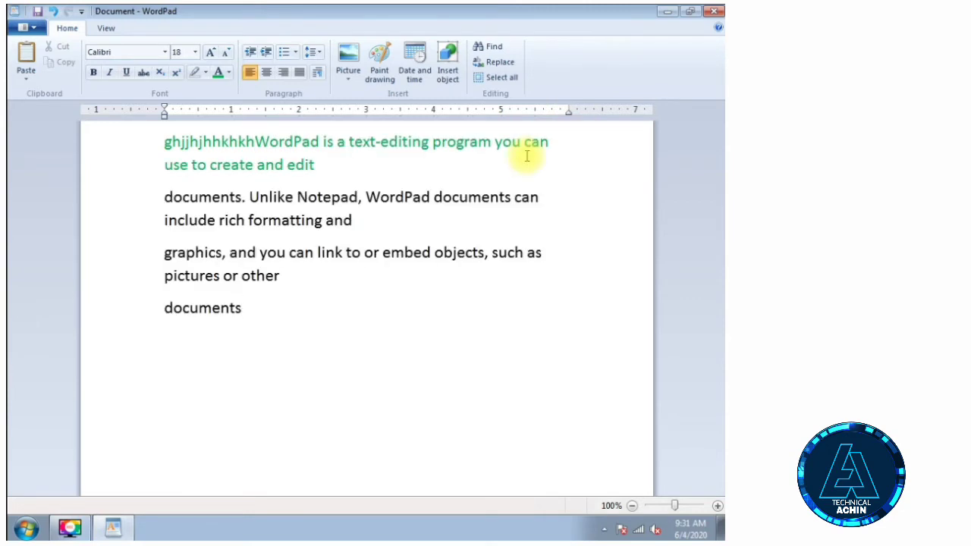
Delete the "u" of "use" in the first paragraph and insert "yioiououou" after the remaining "se".
click(554, 143)
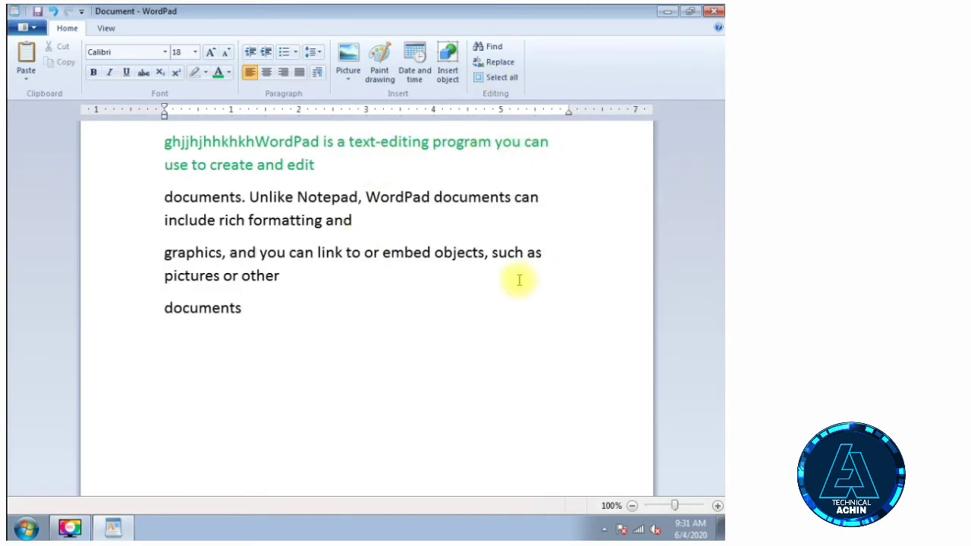
key(Delete)
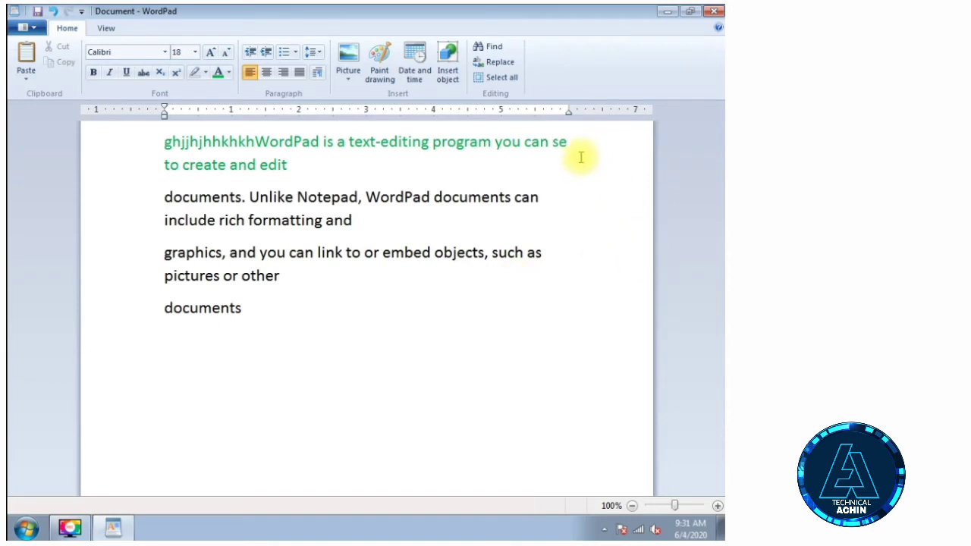
click(581, 142)
text(yioiouoouou)
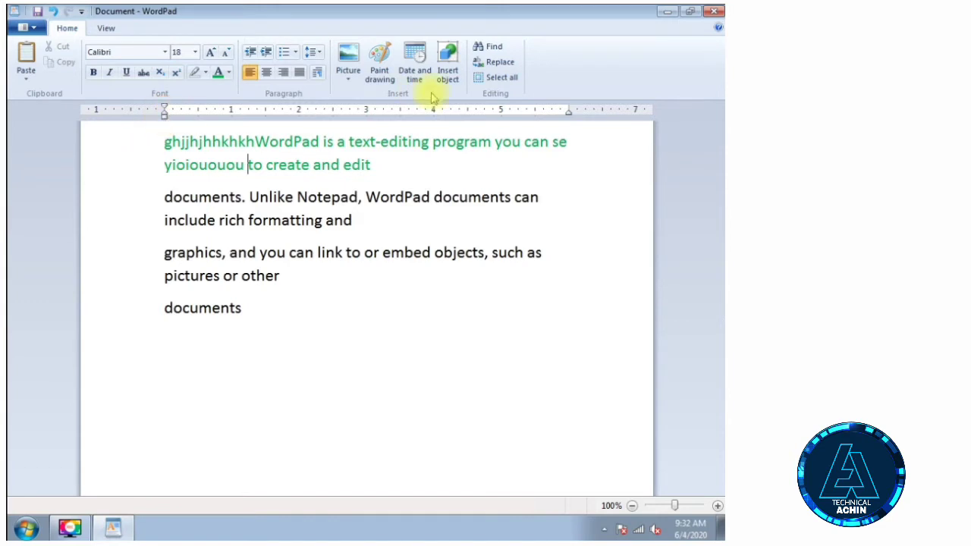
click(569, 113)
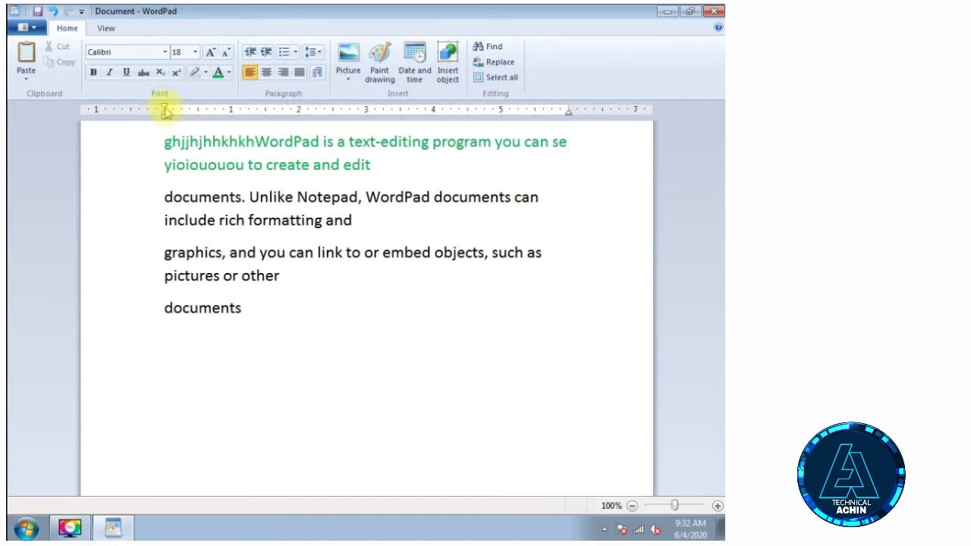
Place the cursor at the start of the first paragraph and increase its indent repeatedly to the 4-inch mark.
click(156, 144)
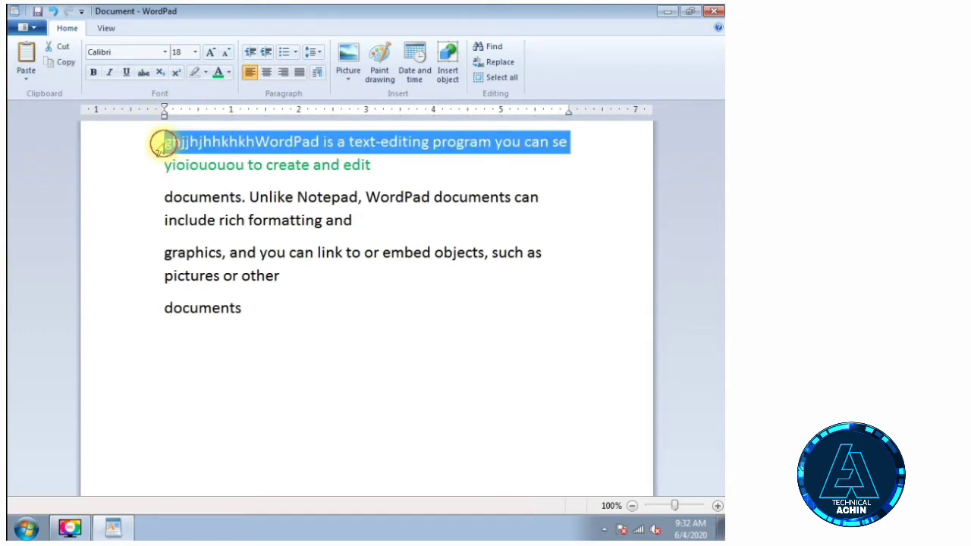
double_click(165, 144)
click(166, 146)
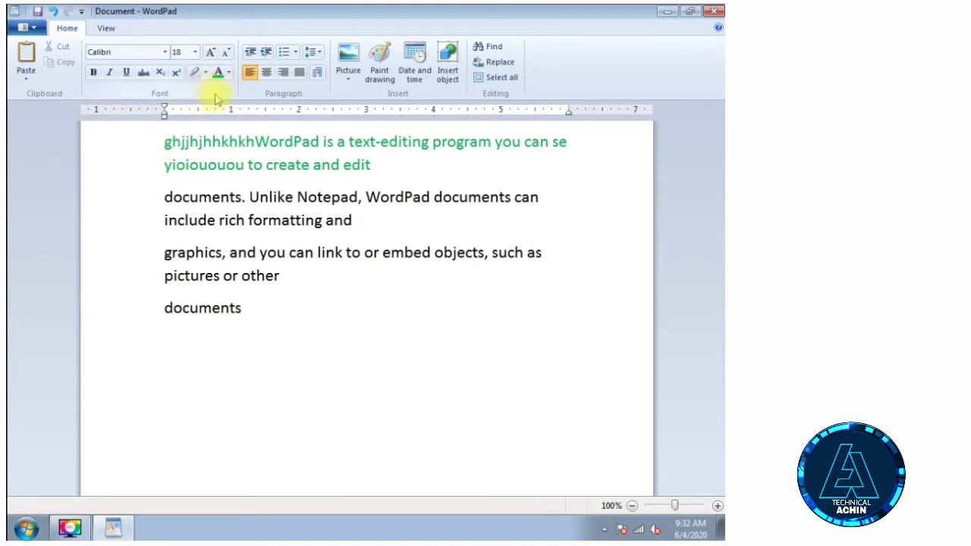
click(266, 53)
click(267, 54)
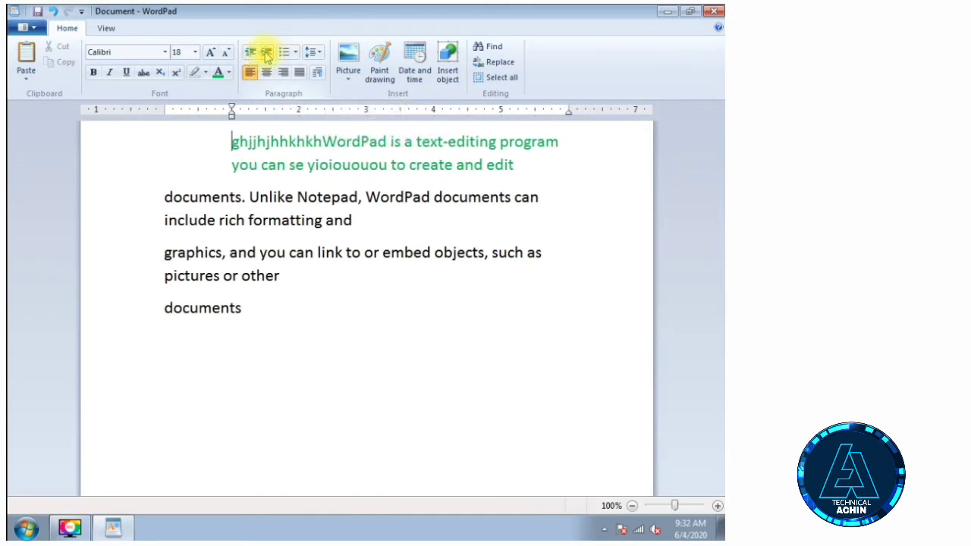
click(266, 53)
click(267, 53)
click(266, 53)
click(266, 53)
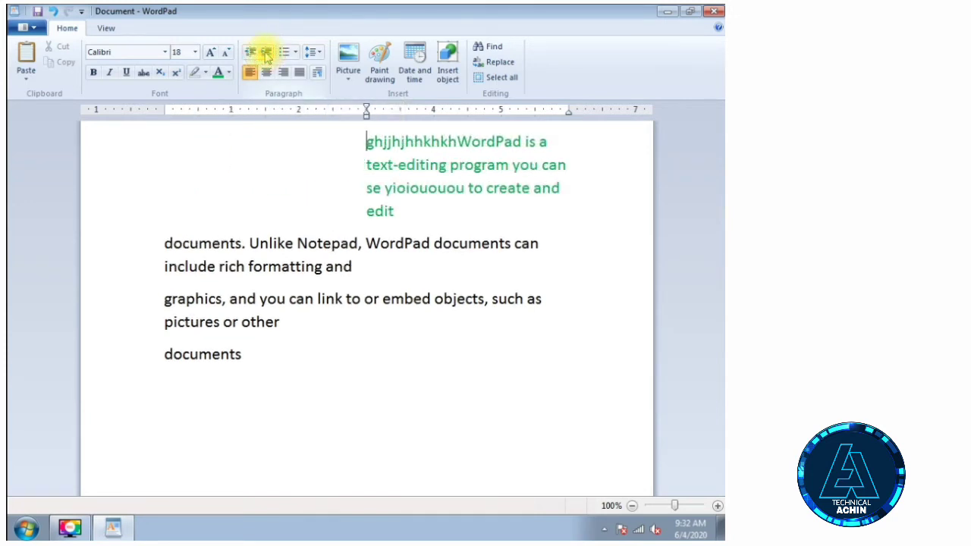
click(267, 53)
click(267, 53)
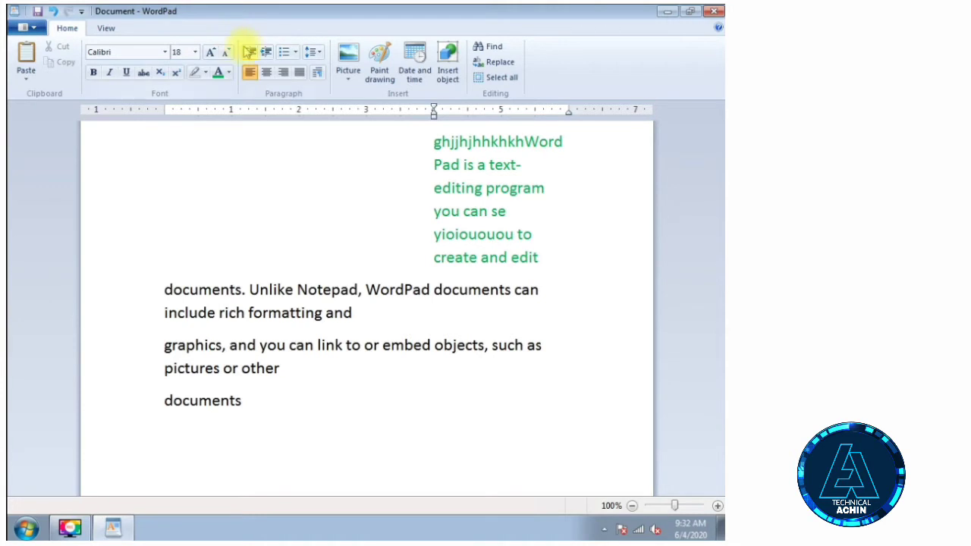
Decrease the first paragraph's indent repeatedly until it is back at the original margin.
click(250, 53)
click(250, 53)
click(249, 53)
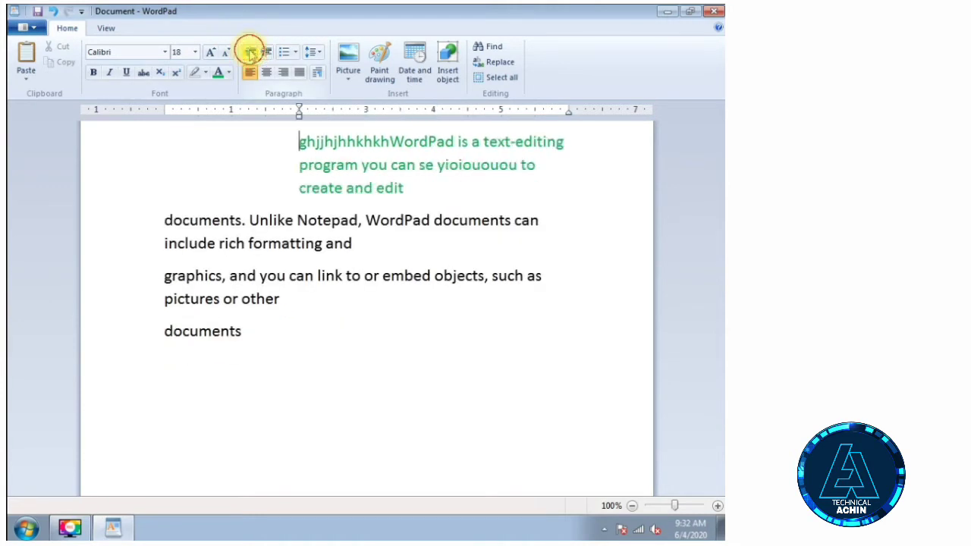
click(249, 53)
click(250, 53)
click(251, 54)
click(249, 53)
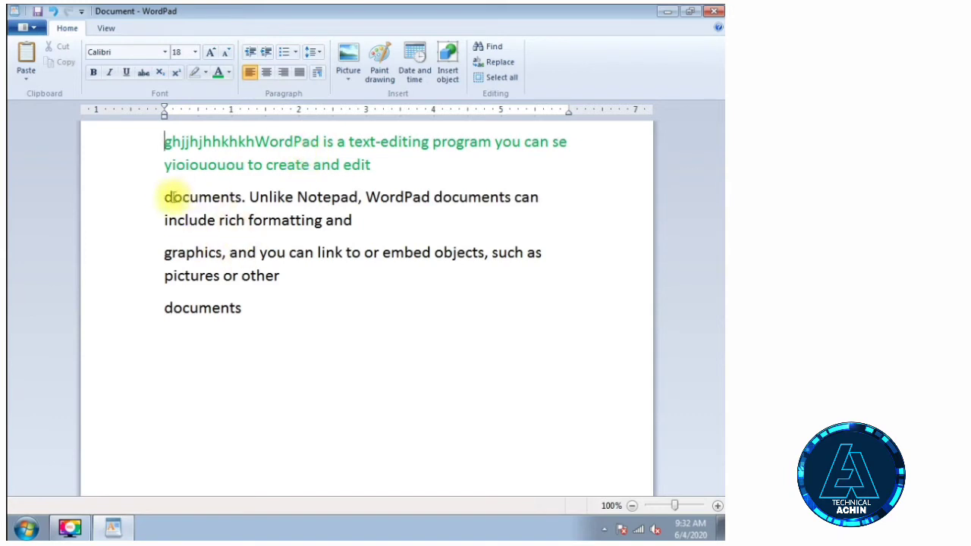
Select the first two paragraphs and increase their indent in five steps.
drag(164, 142, 368, 217)
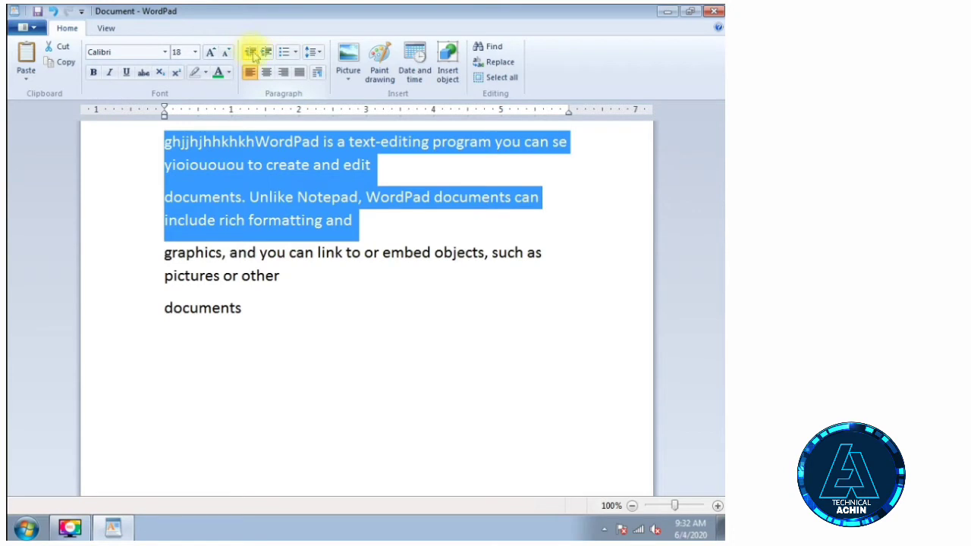
click(267, 53)
click(267, 54)
click(267, 53)
click(267, 54)
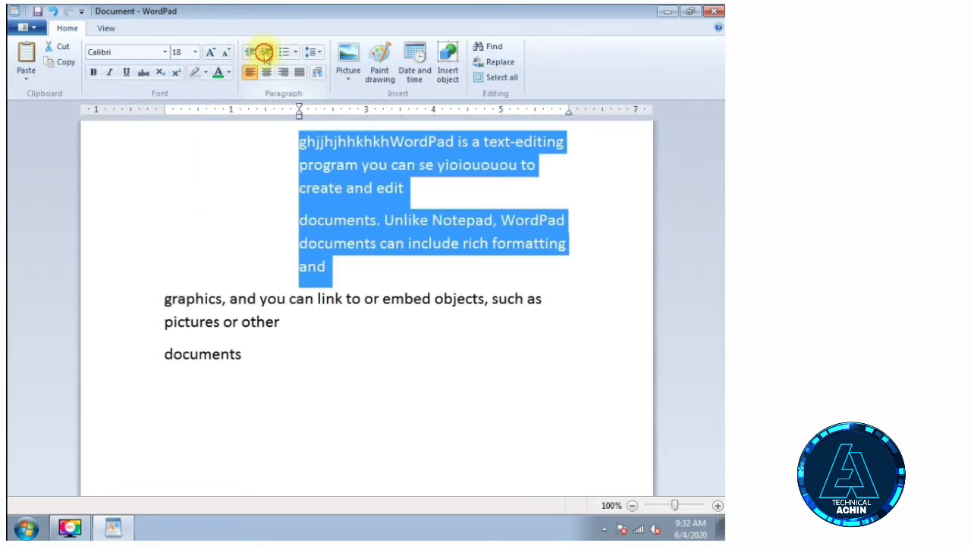
click(266, 53)
Decrease the indent of the first two paragraphs back to the original margin and deselect them.
click(250, 53)
click(250, 53)
click(251, 53)
click(251, 53)
click(250, 53)
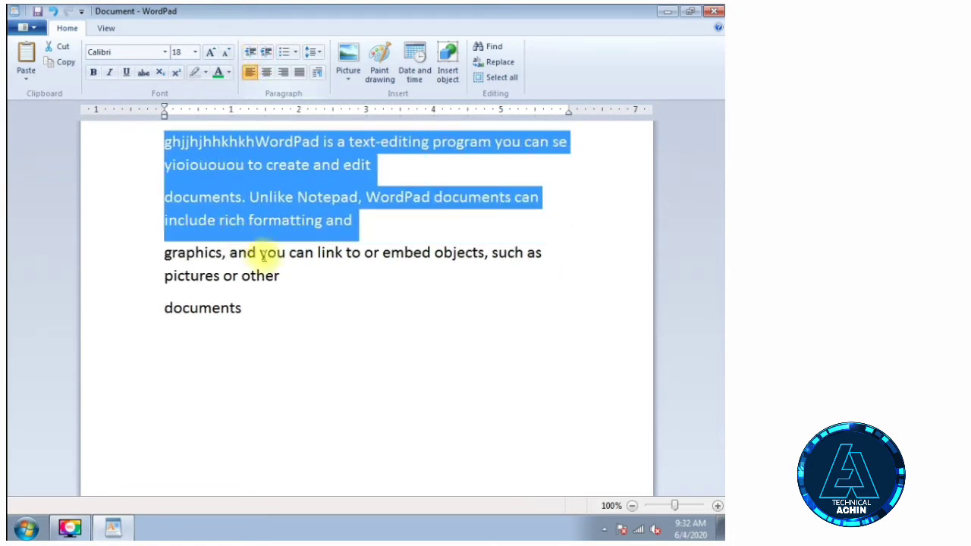
click(279, 275)
Select the whole text and increase its indent repeatedly to the 3.5-inch mark.
drag(281, 350, 164, 146)
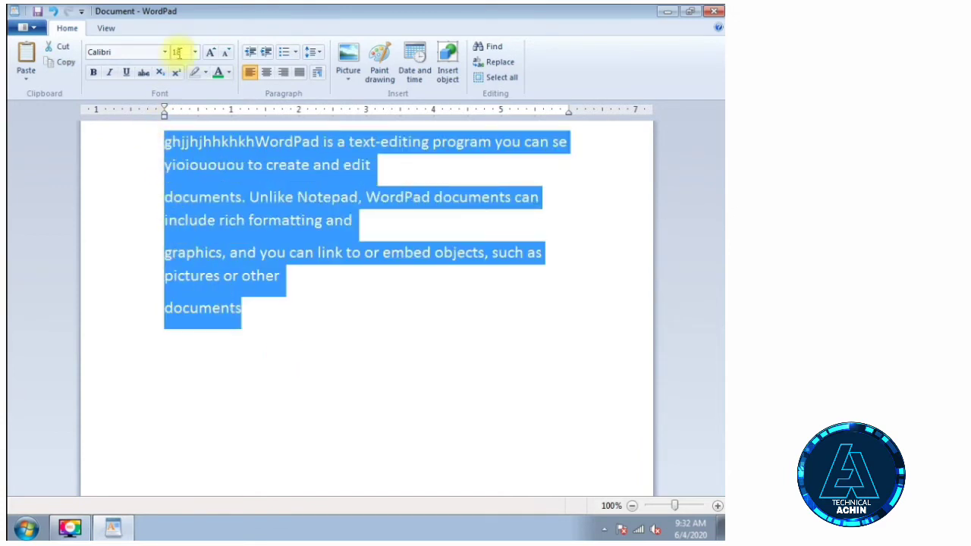
click(268, 54)
click(268, 55)
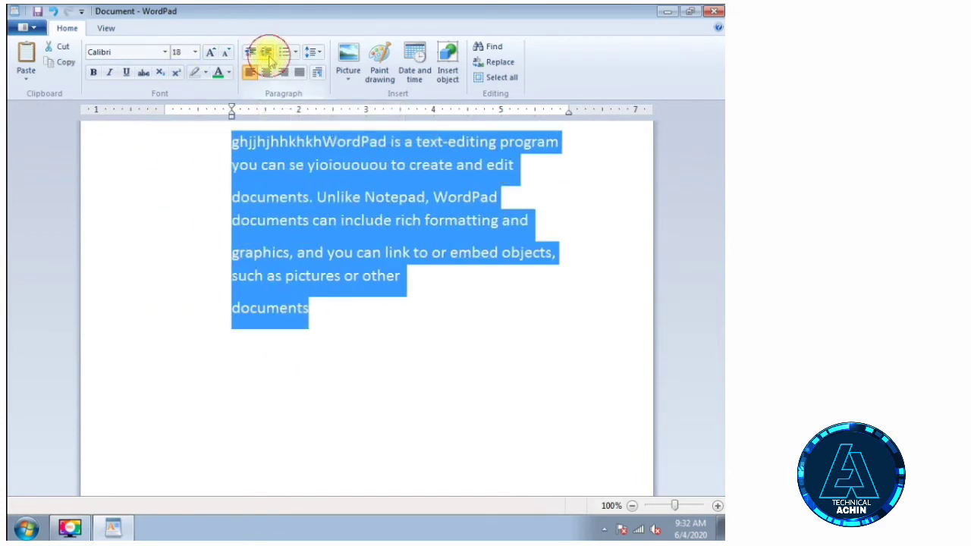
click(268, 55)
click(268, 54)
click(267, 55)
click(268, 55)
click(267, 55)
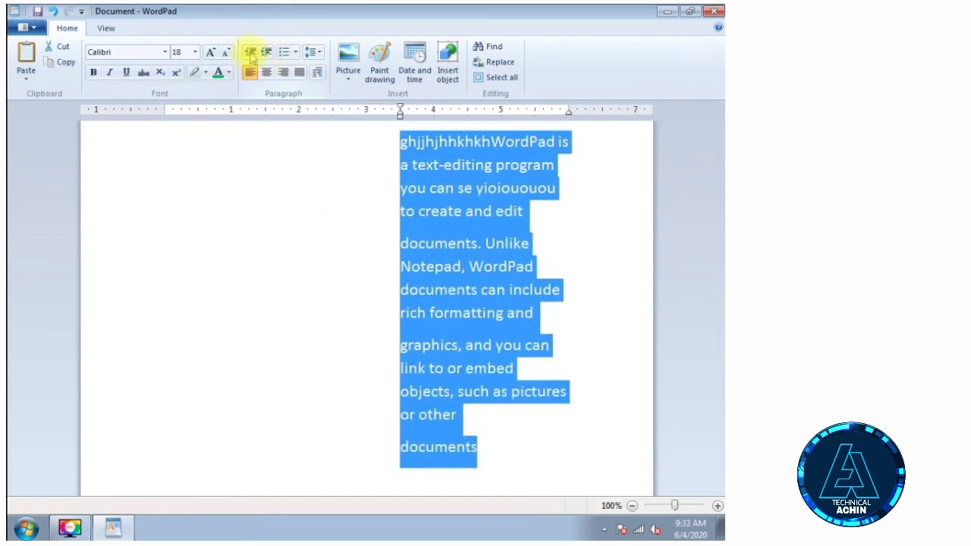
Decrease the indent of the whole selected text repeatedly until it is back at the original margin.
click(251, 53)
click(251, 53)
click(251, 54)
click(251, 53)
click(250, 53)
click(250, 53)
click(250, 53)
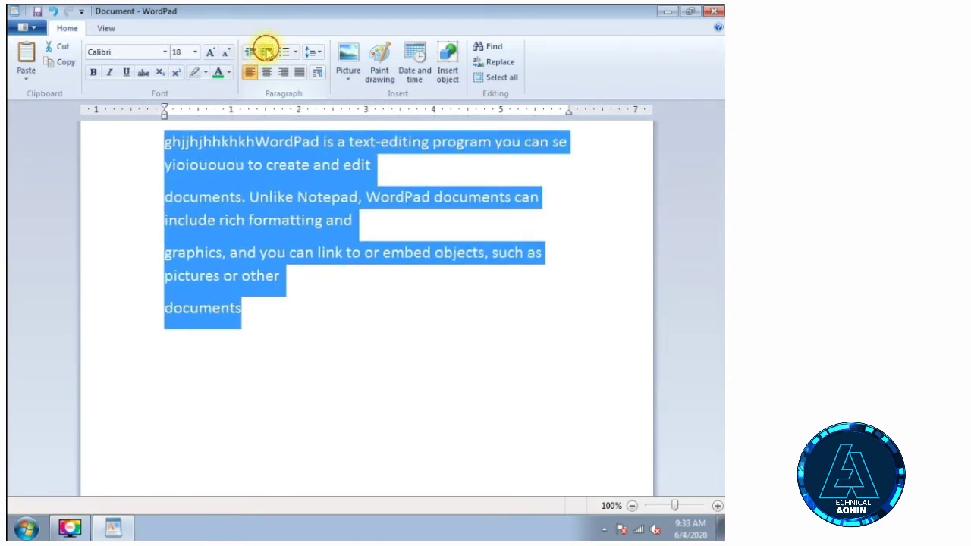
Increase the indent of the whole selected text in eight steps to the 4-inch mark.
click(267, 53)
click(267, 53)
click(267, 53)
click(267, 53)
click(267, 53)
click(267, 53)
click(267, 53)
click(267, 53)
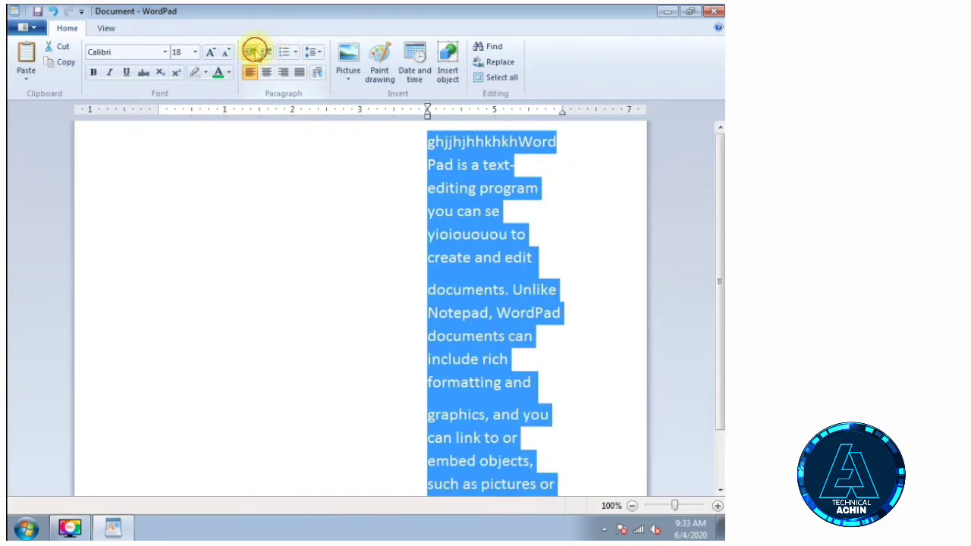
Decrease the whole text's indent from the 4-inch mark back to the original margin and deselect it.
click(253, 53)
click(253, 53)
click(252, 53)
click(253, 53)
click(252, 53)
click(256, 53)
click(256, 53)
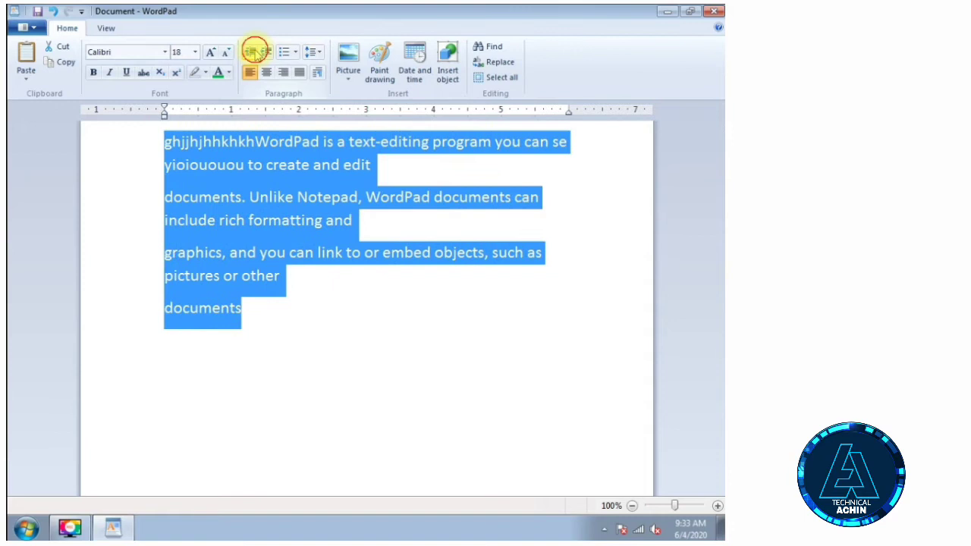
click(235, 310)
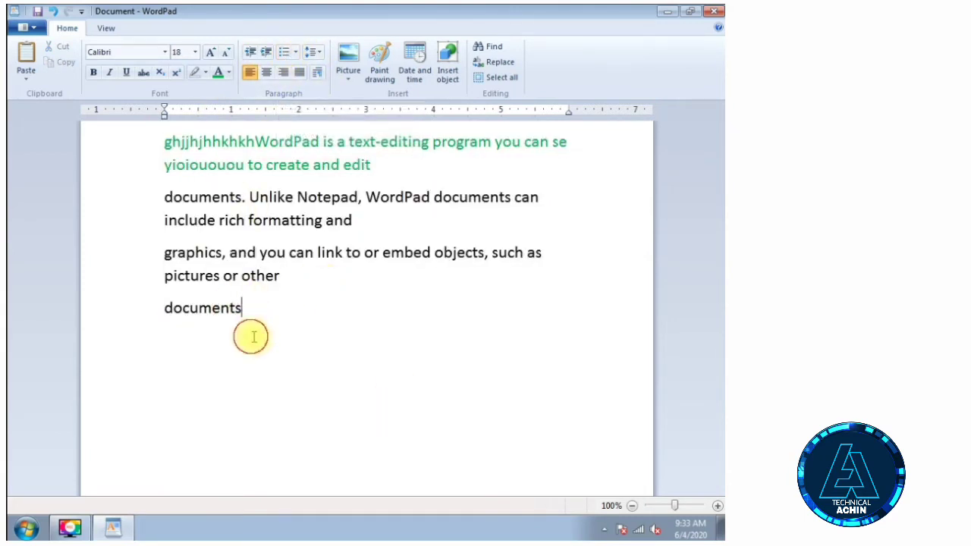
Delete the entire document text and enter "asf" in its place.
key(ctrl+a)
key(Delete)
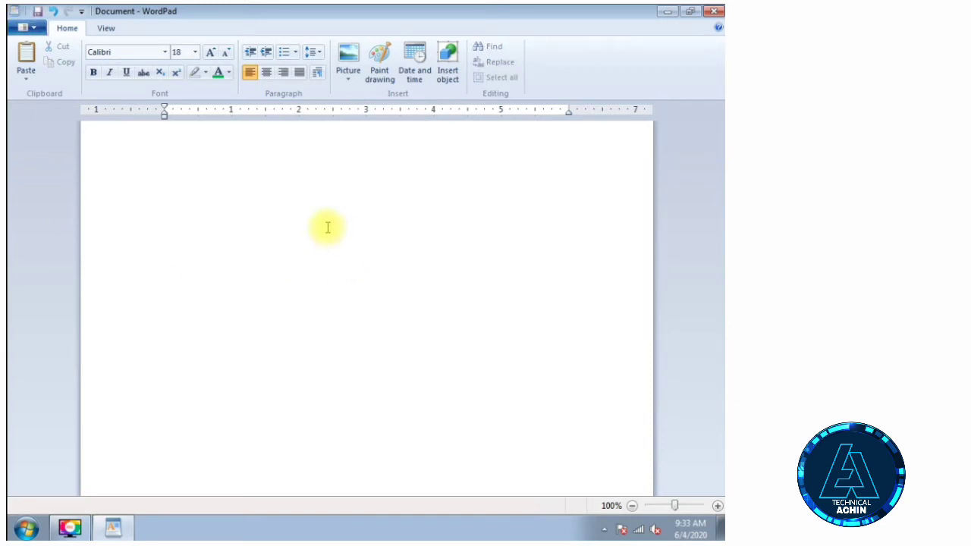
text(asf)
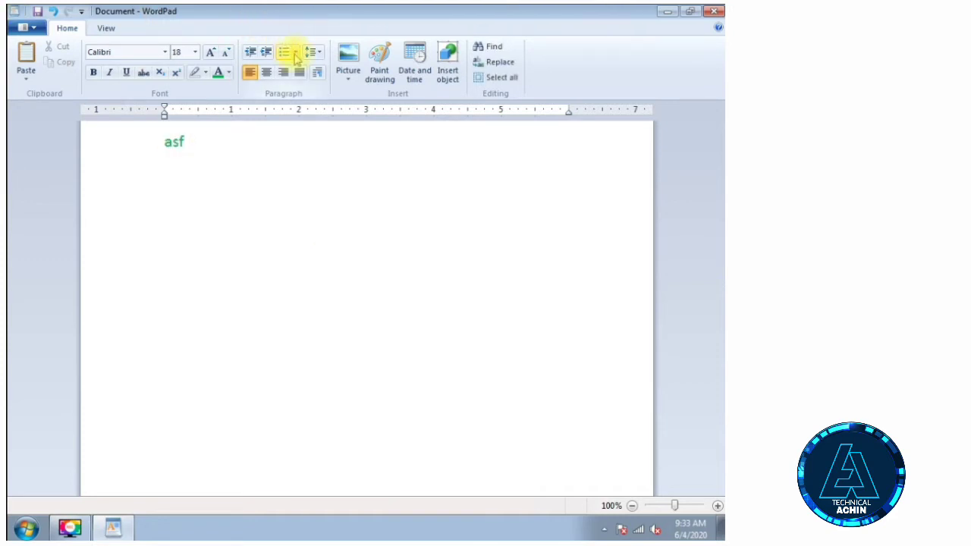
Try the bullet list style on the "asf" line and set the list style back to None.
click(295, 53)
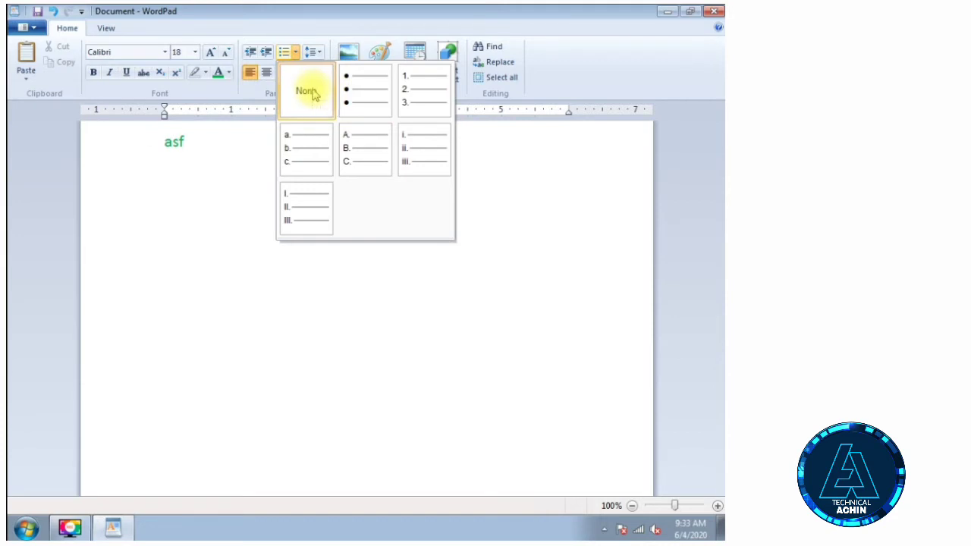
click(366, 92)
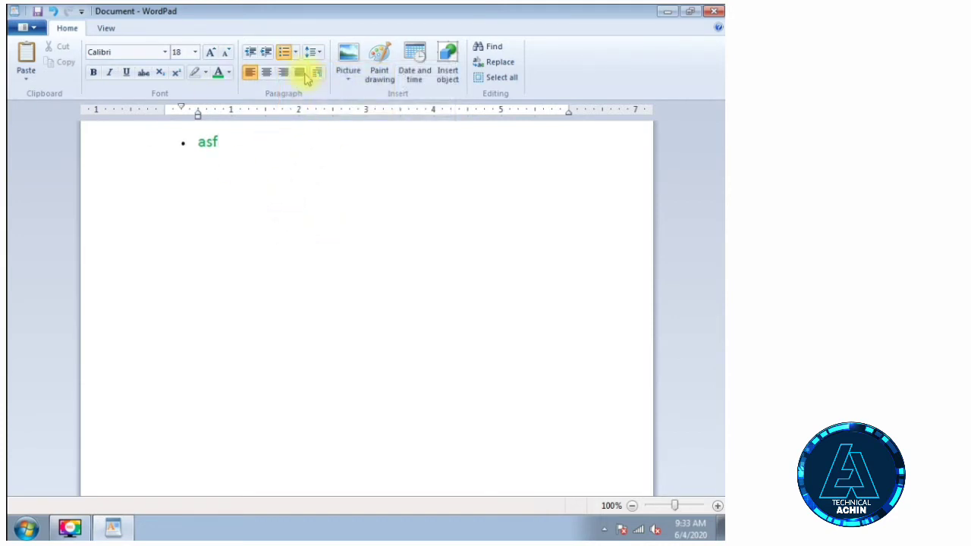
click(294, 52)
click(292, 101)
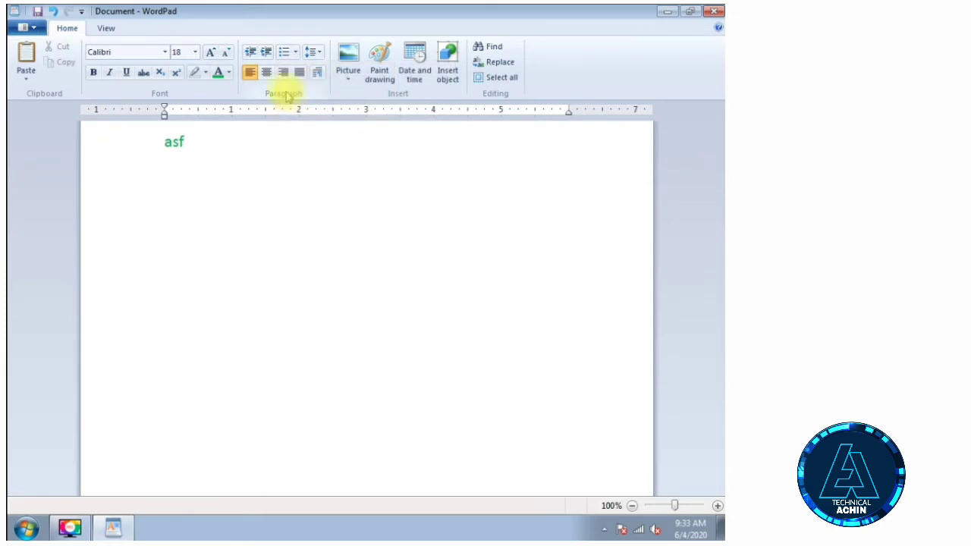
Format the "asf" line as a list with uppercase letters (A., B., C.).
click(287, 52)
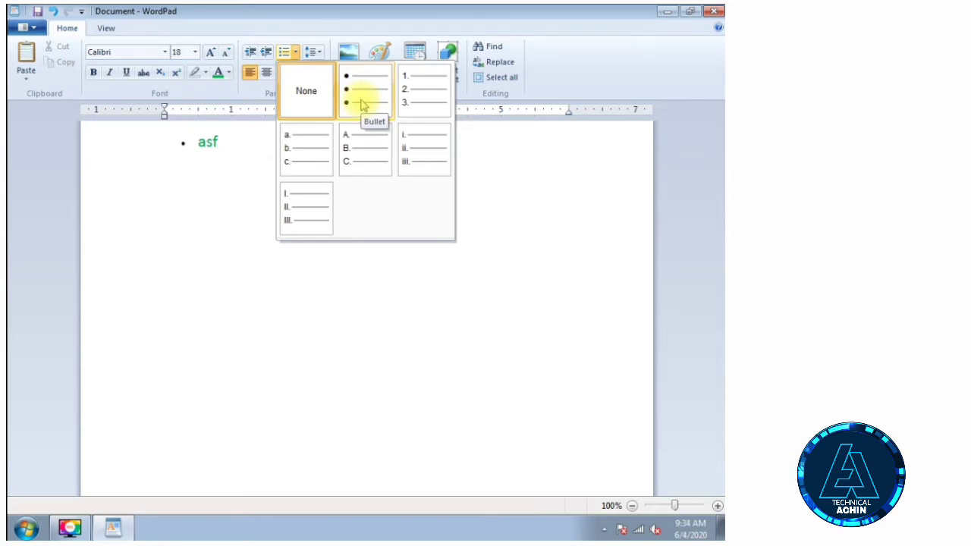
click(415, 103)
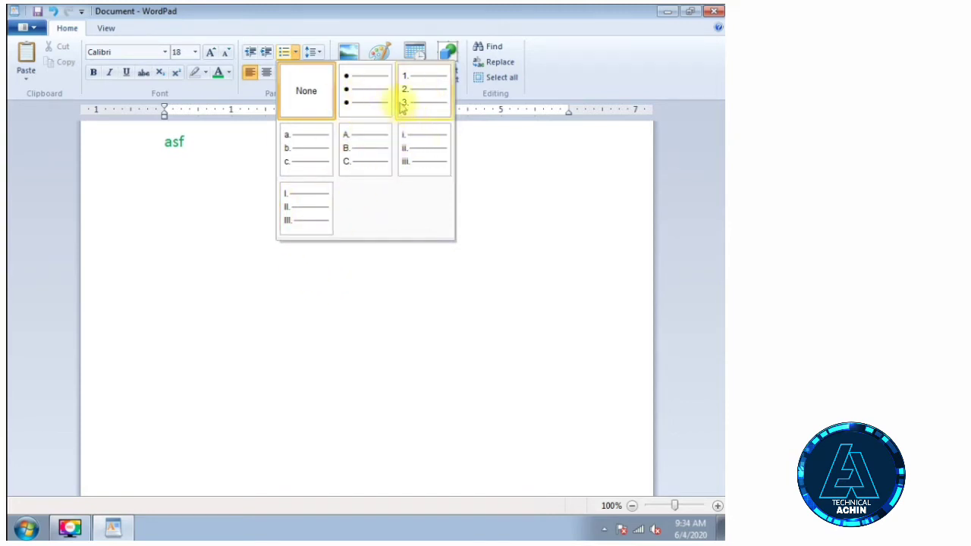
click(345, 148)
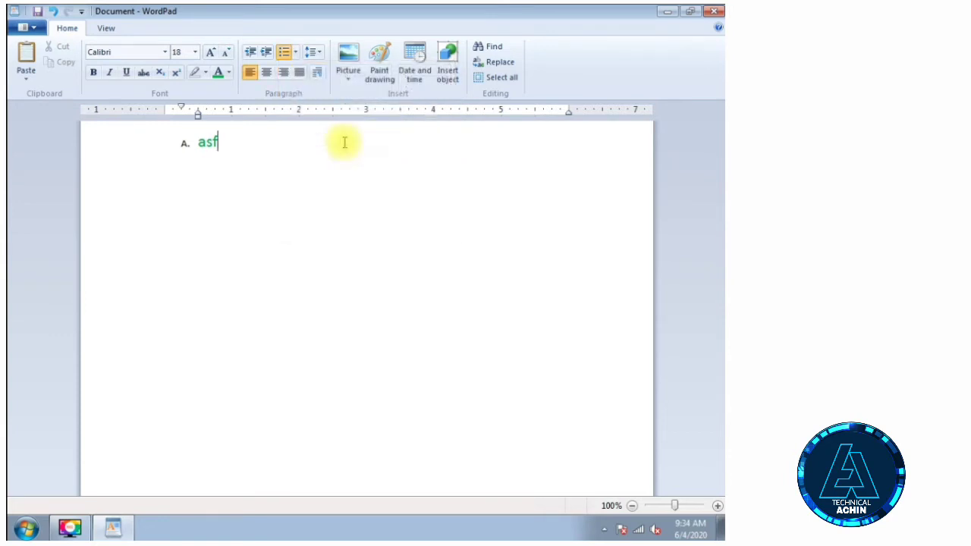
Add list items B to E: "gugjgj", "uytguygujyg", "iuhujik" and a long "igugugu…uuyhiuhyi" entry that wraps onto a second line.
key(Return)
text(gugjgj)
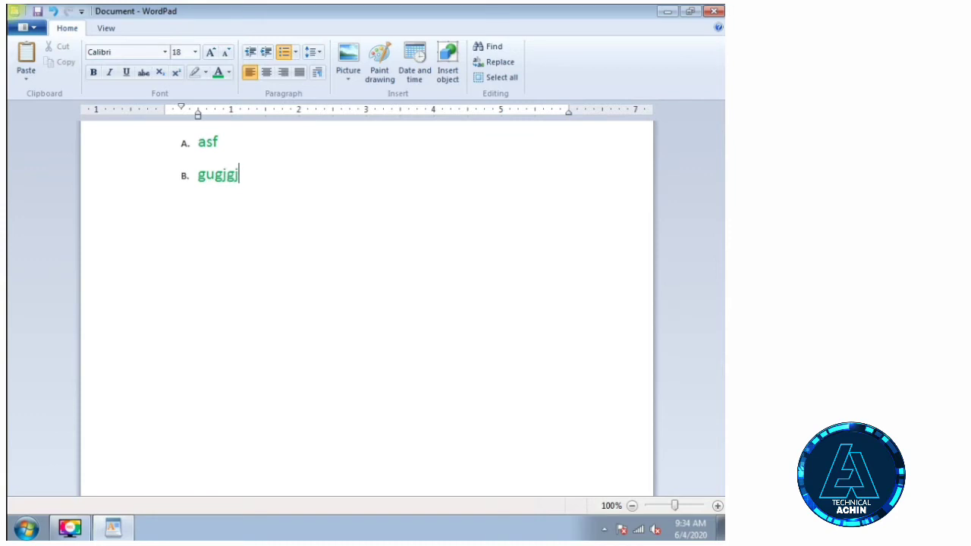
key(Return)
text(uytguygujyg)
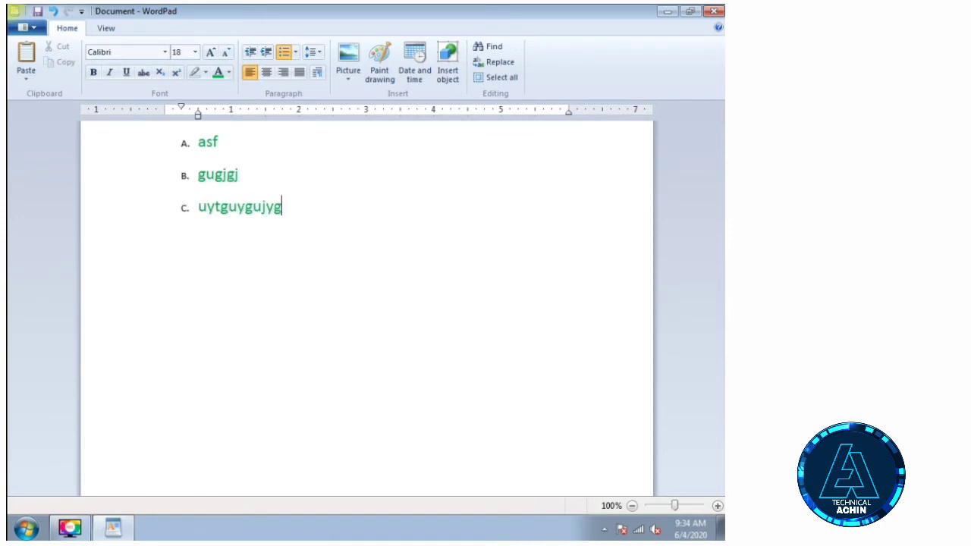
key(Return)
text(iuhujik)
key(Return)
text(iguguguguguguguguguguguguguguguguguguguguguguuyhiuhyi)
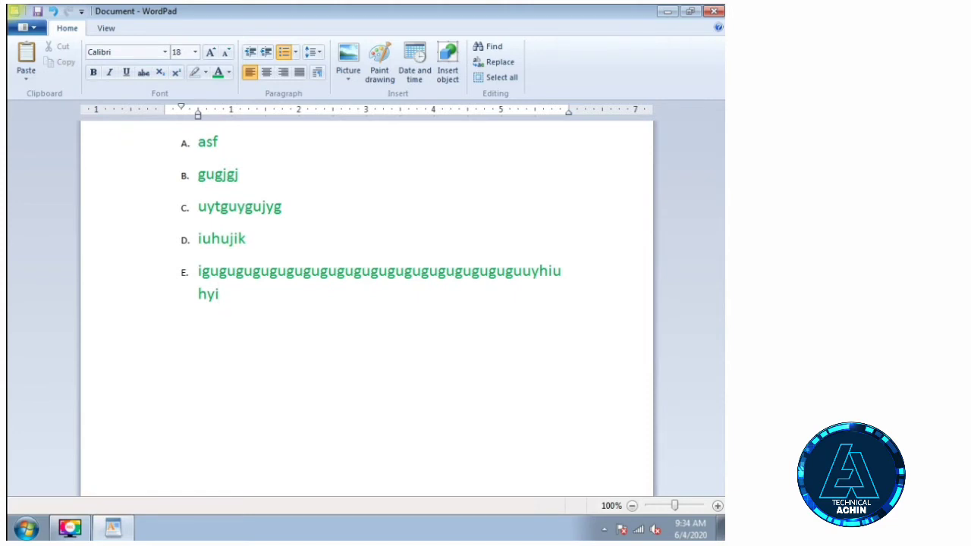
Add list items F to I: "fytfhgfh", "hkjhk", "iuyikhiikj" and "kgjgjgj".
key(Return)
text(fytfhgfh)
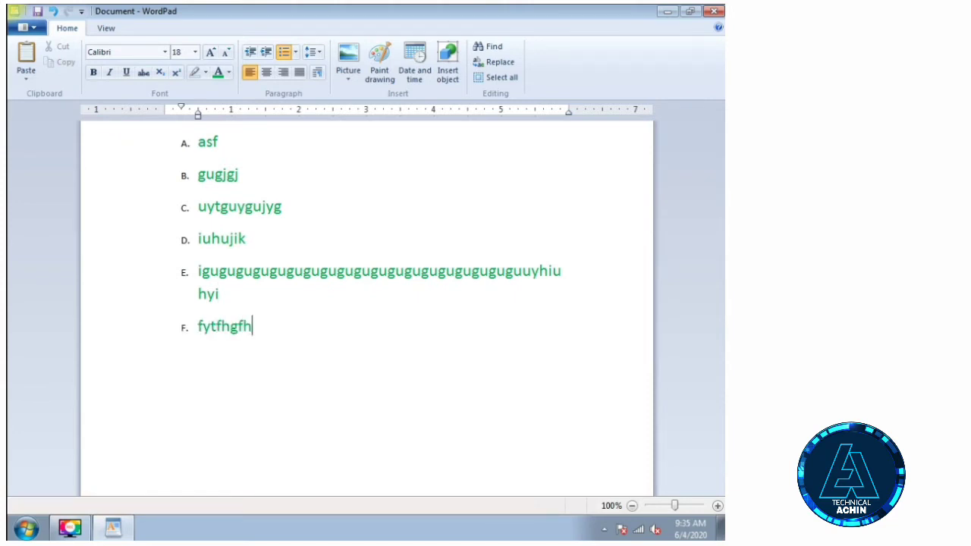
key(Return)
text(hkjhk)
key(Return)
text(iuy)
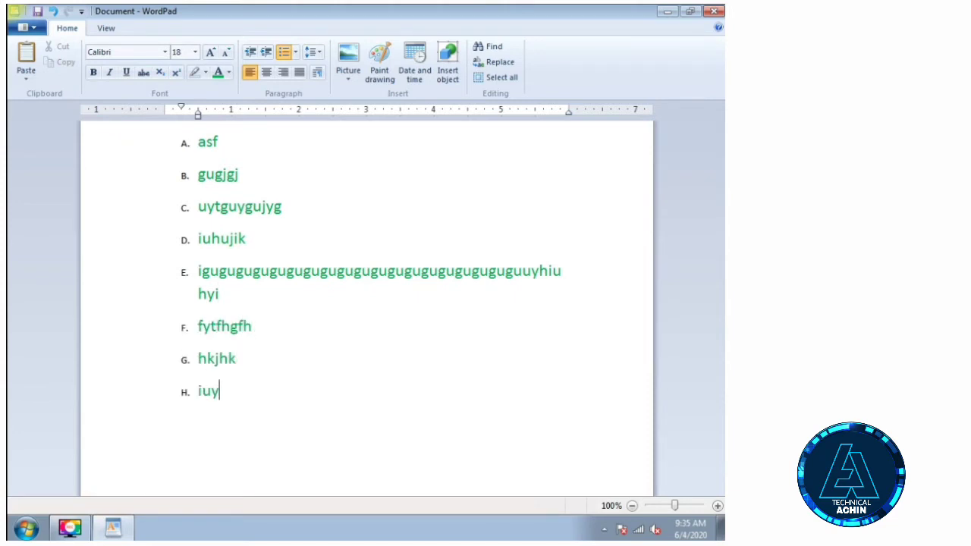
text(ikhiikj)
key(Return)
text(kgjgjgj)
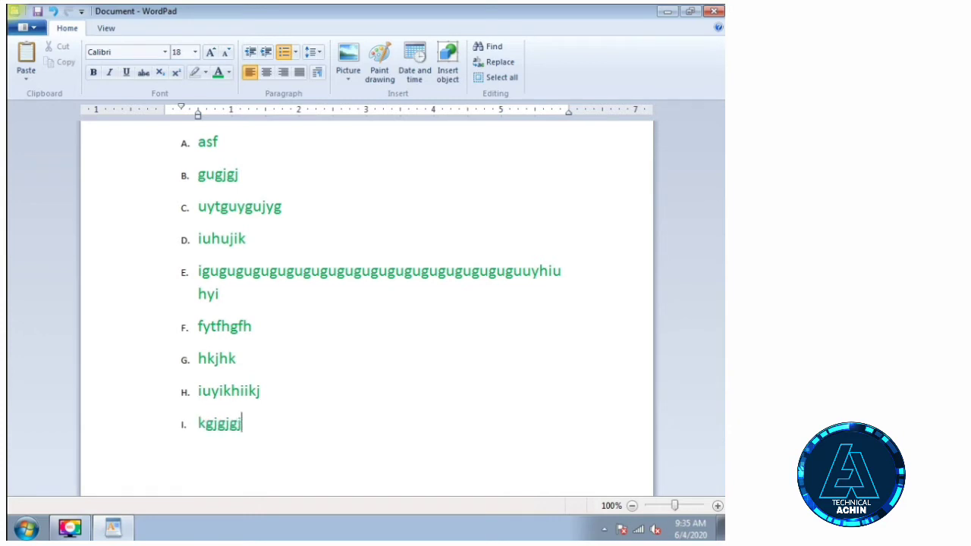
Select all the list items and change their lettering to uppercase Roman numerals (I., II., III.).
drag(288, 436, 137, 113)
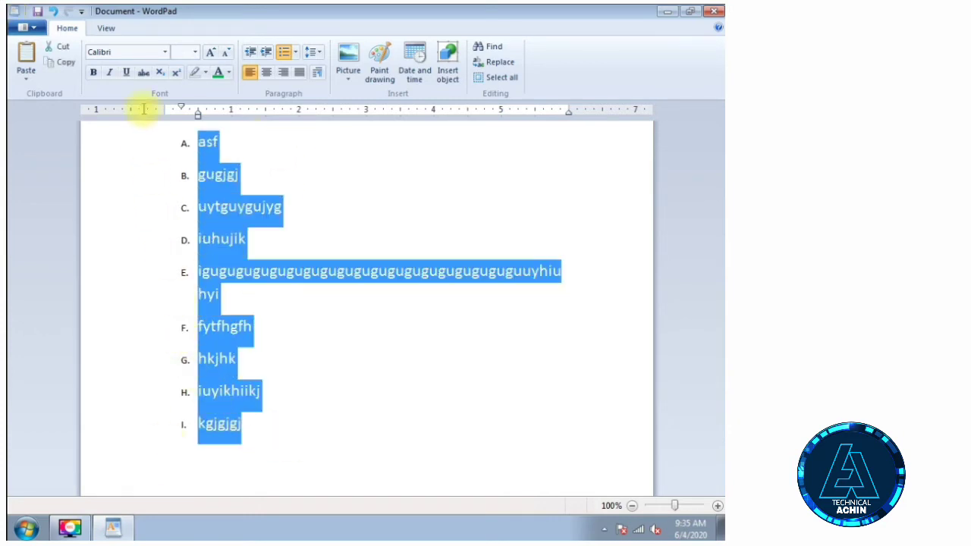
click(286, 52)
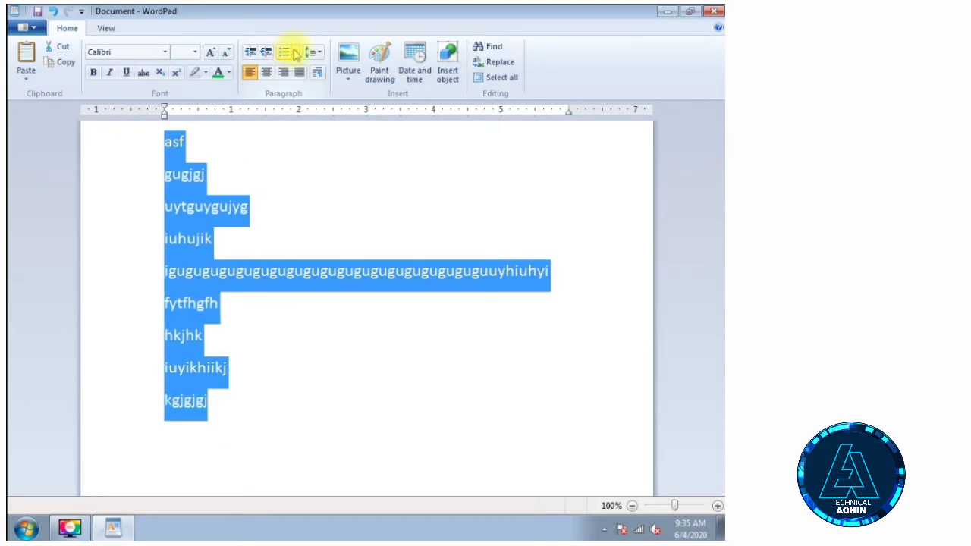
click(295, 53)
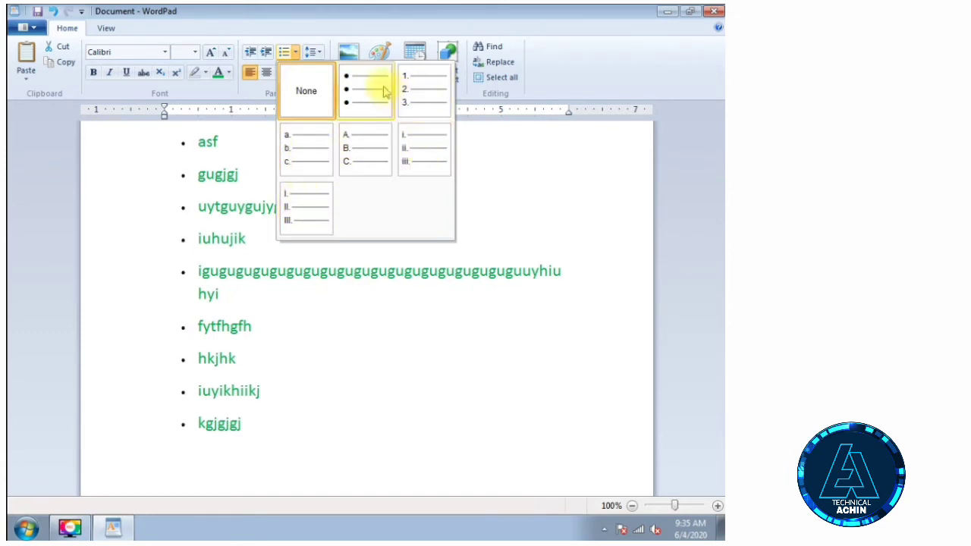
click(308, 207)
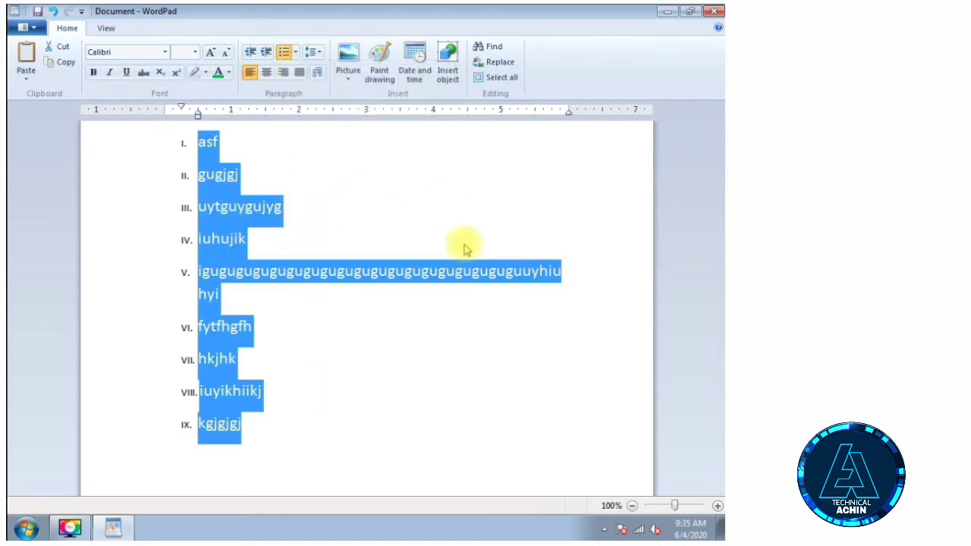
Remove the Roman numbering from the selected lines and set their text color to black.
click(283, 52)
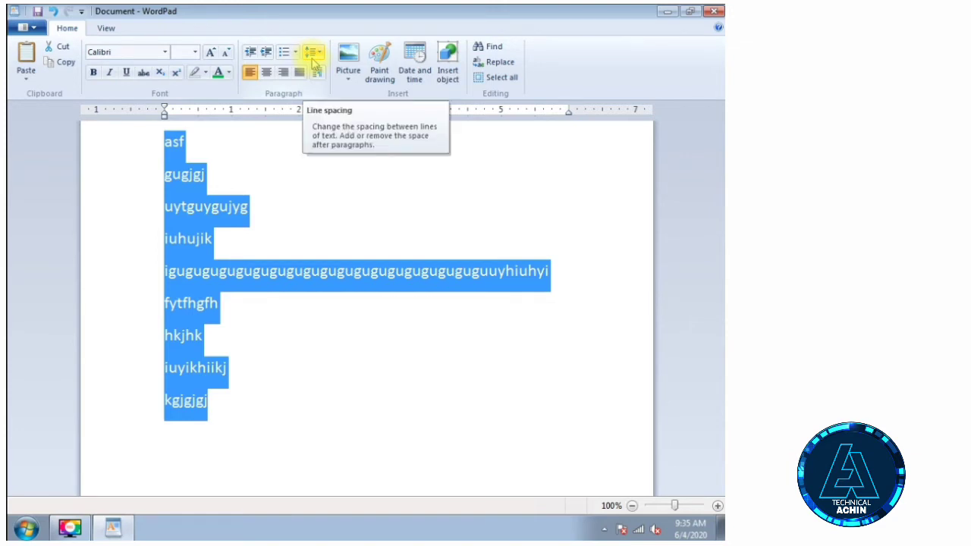
click(229, 72)
click(294, 99)
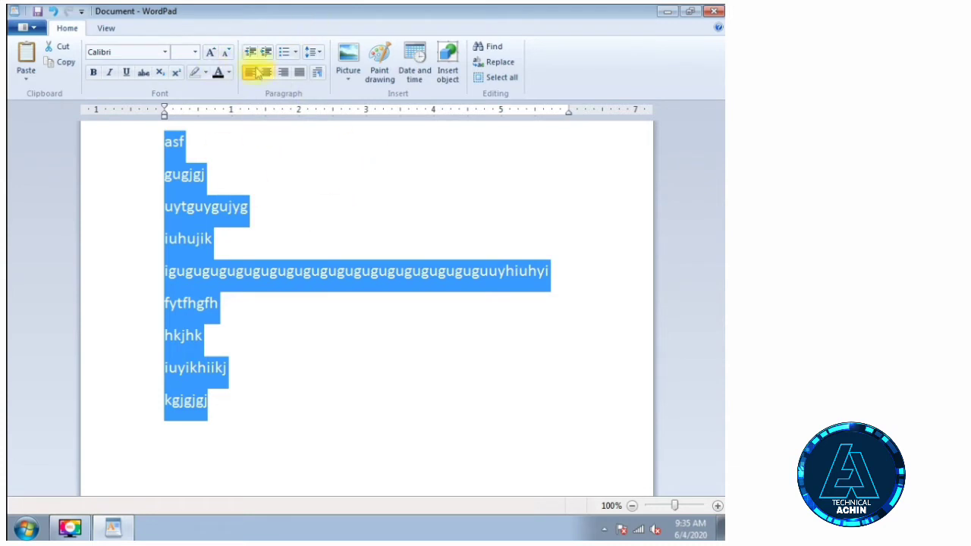
Set the font size of the selected lines to 12 and deselect them.
click(185, 54)
text(12)
key(Return)
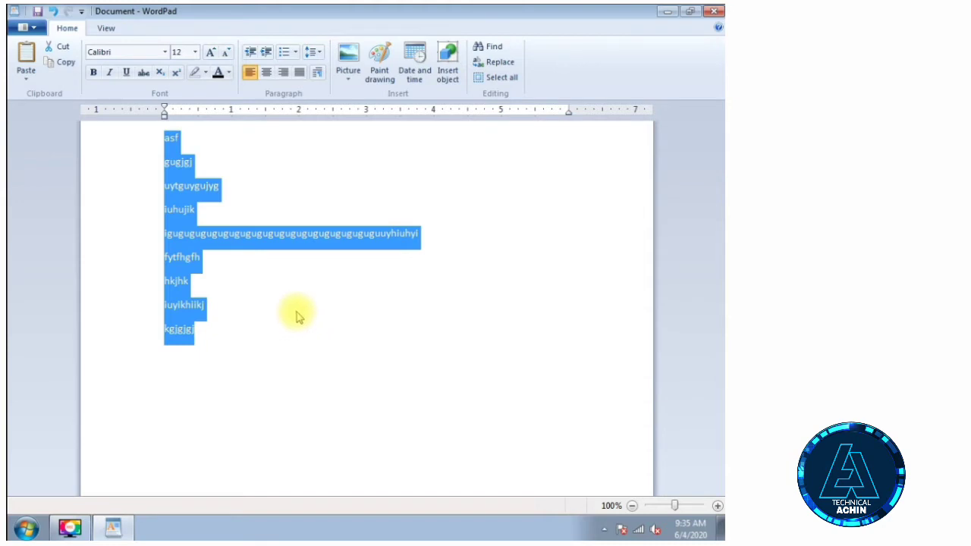
click(310, 389)
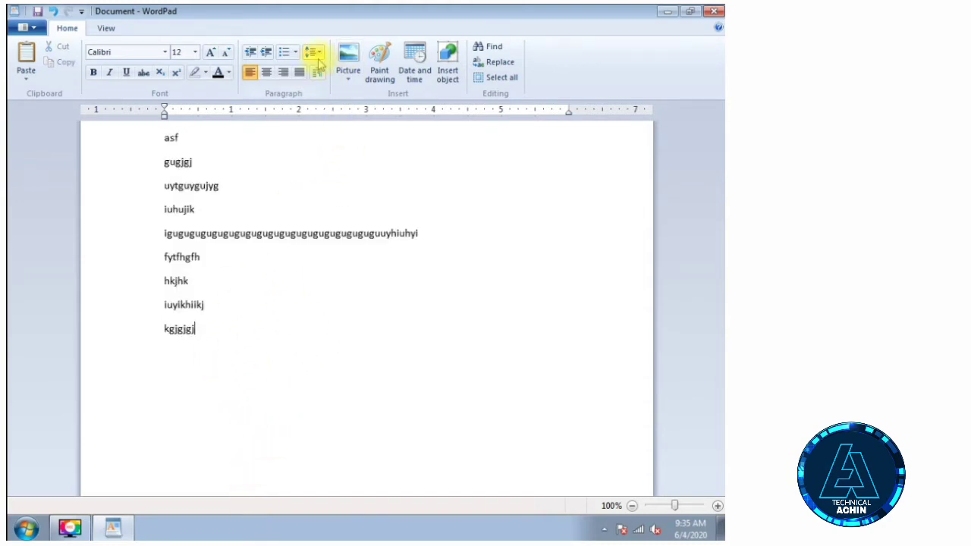
Select all the lines and apply line spacings of 1.0, 1.15, 1.5 and 2 in turn.
drag(212, 334, 167, 109)
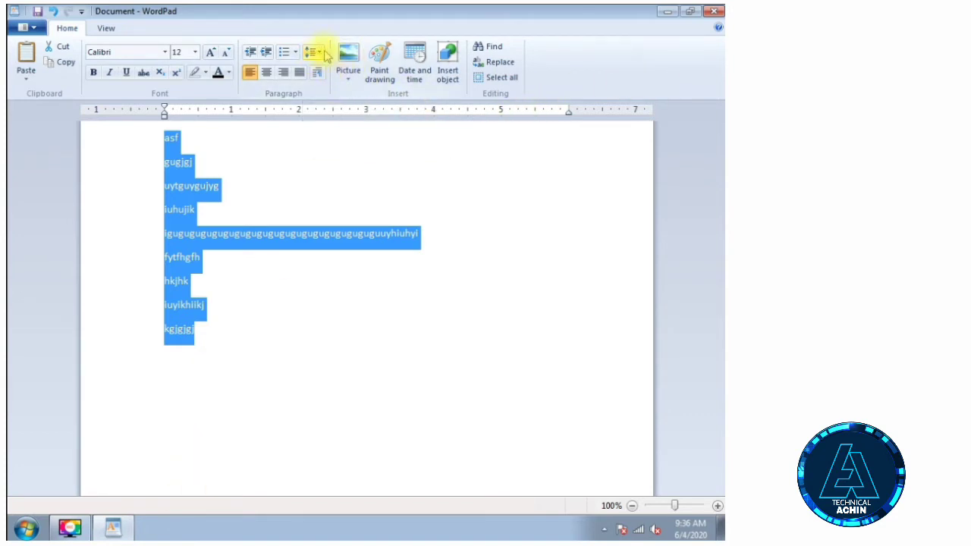
click(316, 47)
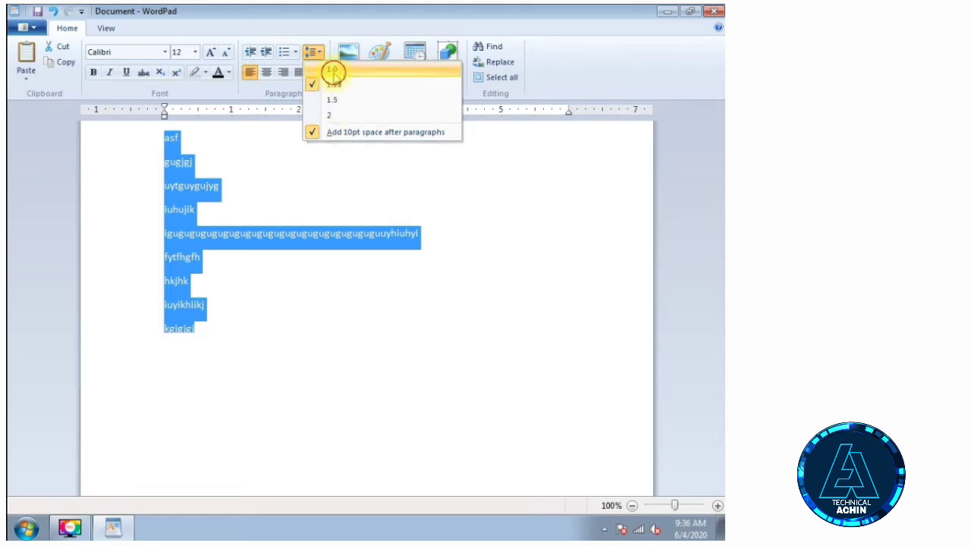
click(334, 69)
click(311, 51)
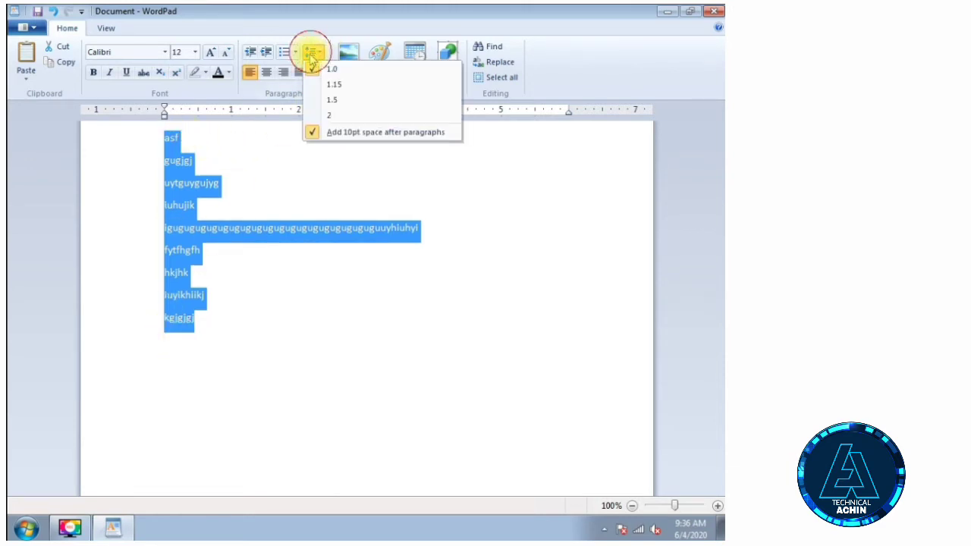
click(334, 85)
click(311, 51)
click(338, 103)
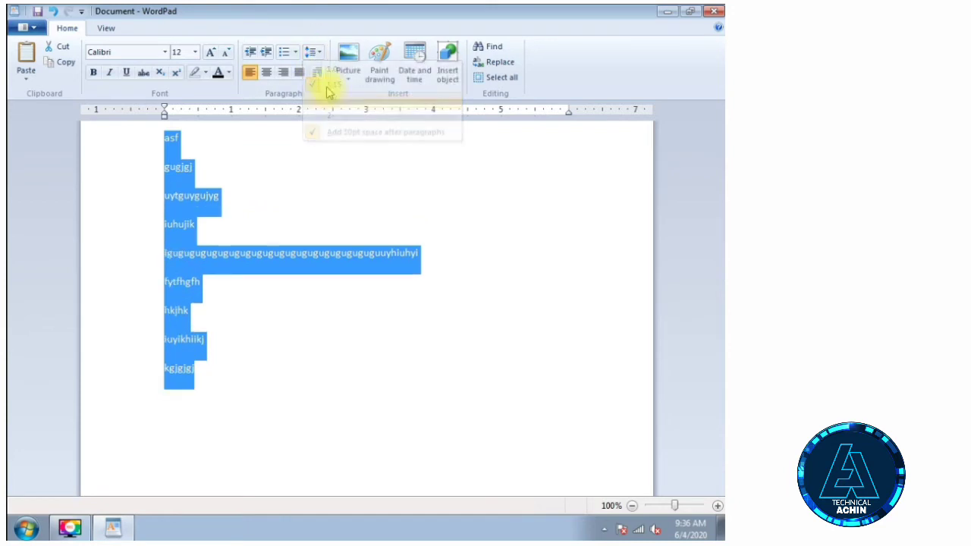
click(313, 51)
click(322, 115)
Set the selected lines' spacing to 1.0 and turn off the 10pt space after paragraphs.
click(313, 51)
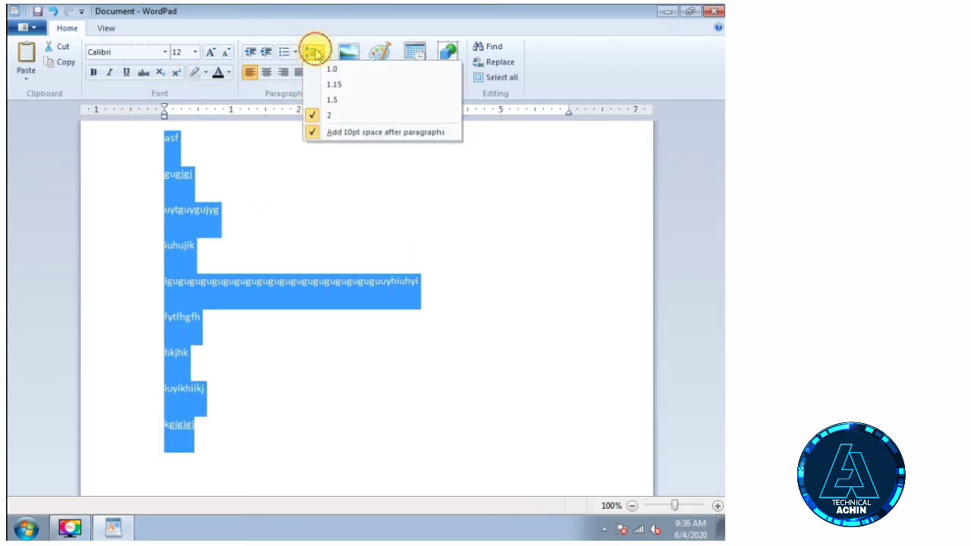
click(328, 68)
click(313, 52)
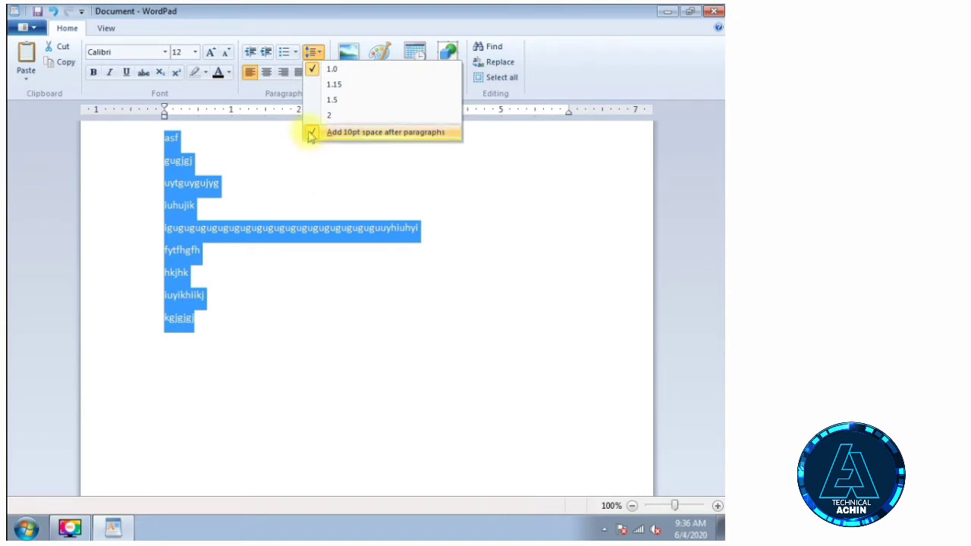
click(311, 133)
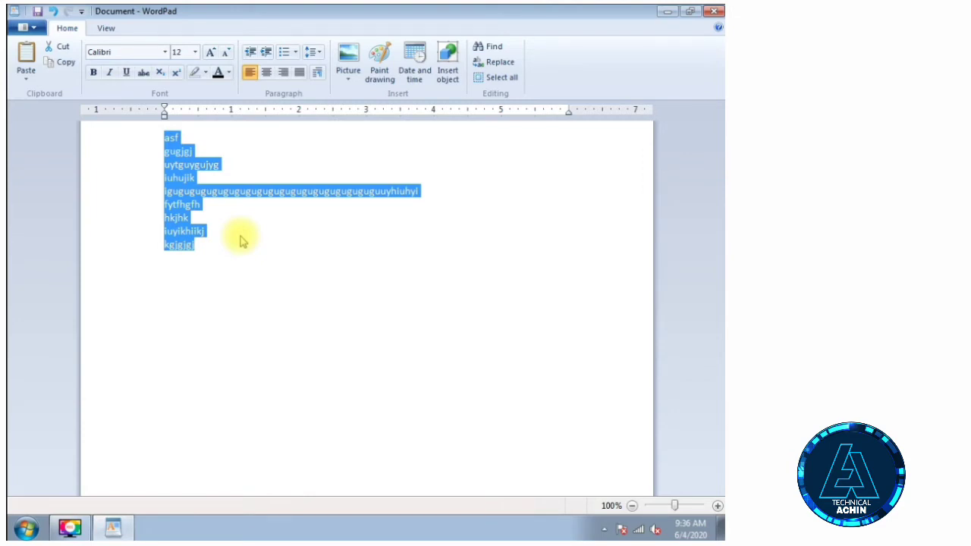
Replace the selected lines with the "WordPad is a text-editing program…" text and place the cursor after "edit" in its first paragraph.
text(WordPad is a text-editing program you can use to create and edit documents. Unlike Notepad, WordPad documents can include rich formatting and graphics, and you can link to or embed objects, such as pictures or other documents)
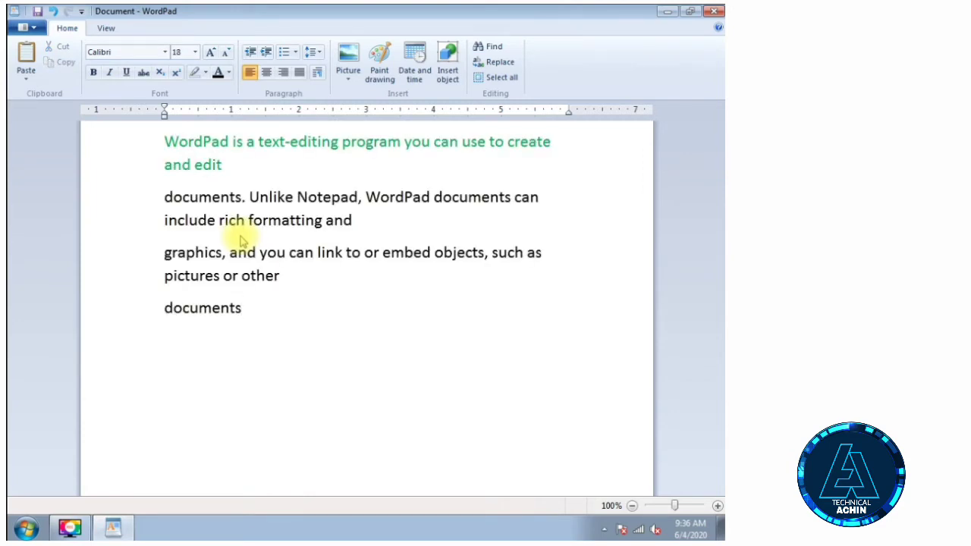
click(243, 165)
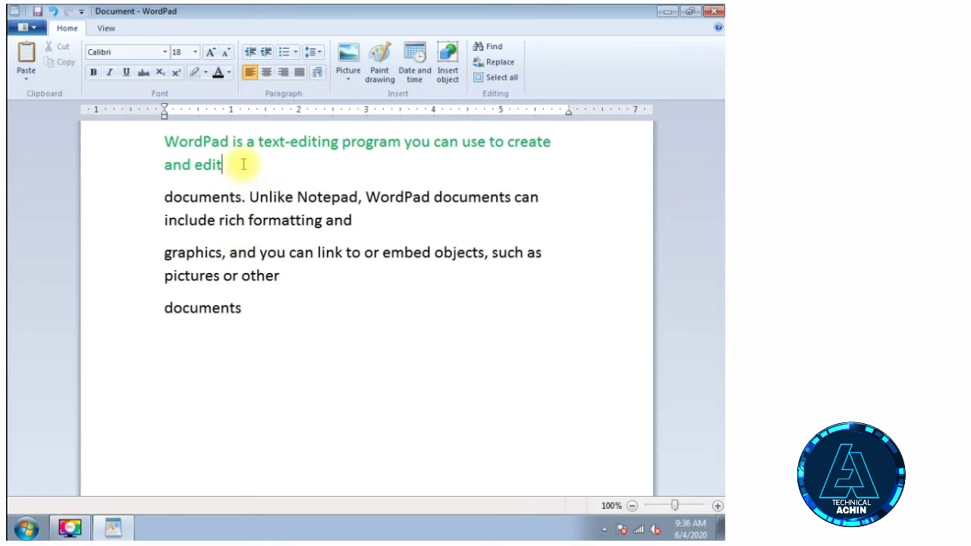
Join the four separate paragraphs into one continuous paragraph by removing the paragraph breaks between them.
key(Return)
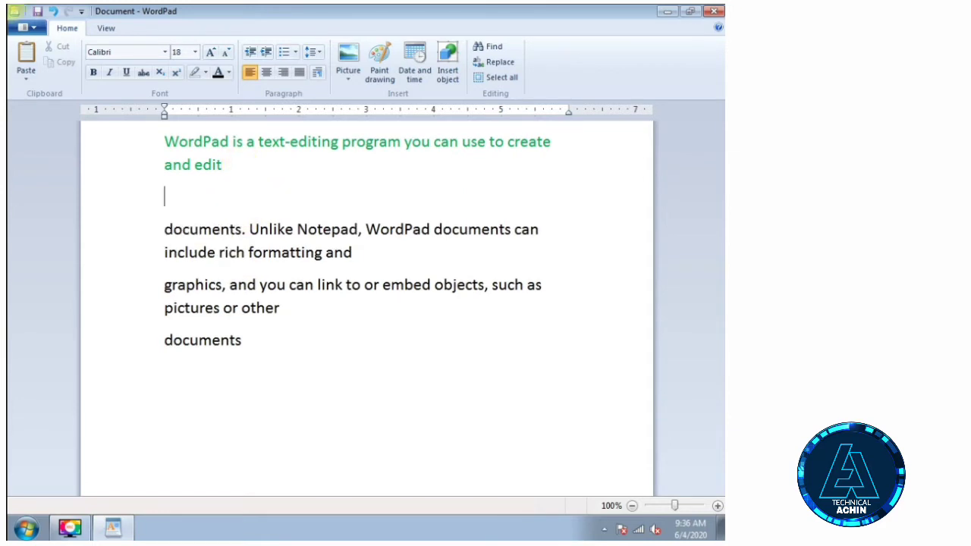
key(Delete)
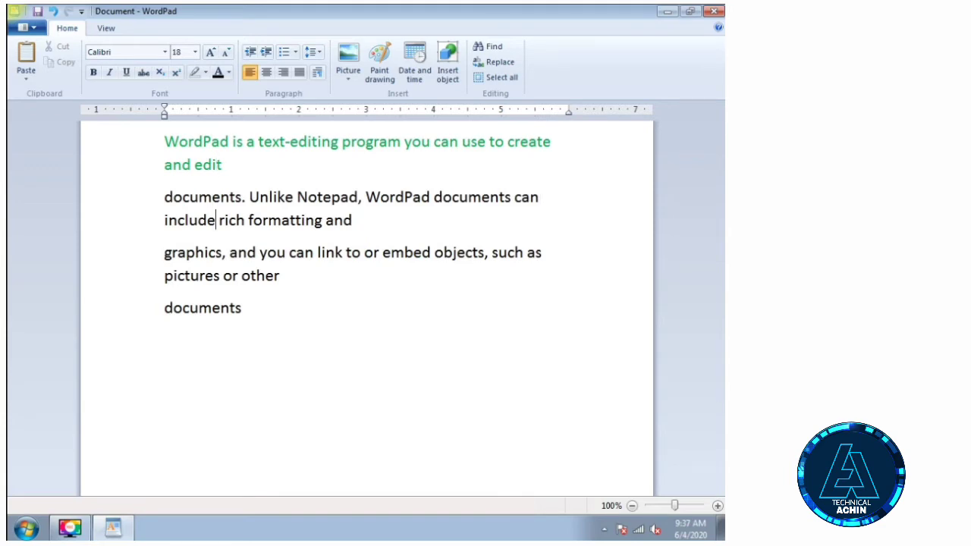
key(Delete)
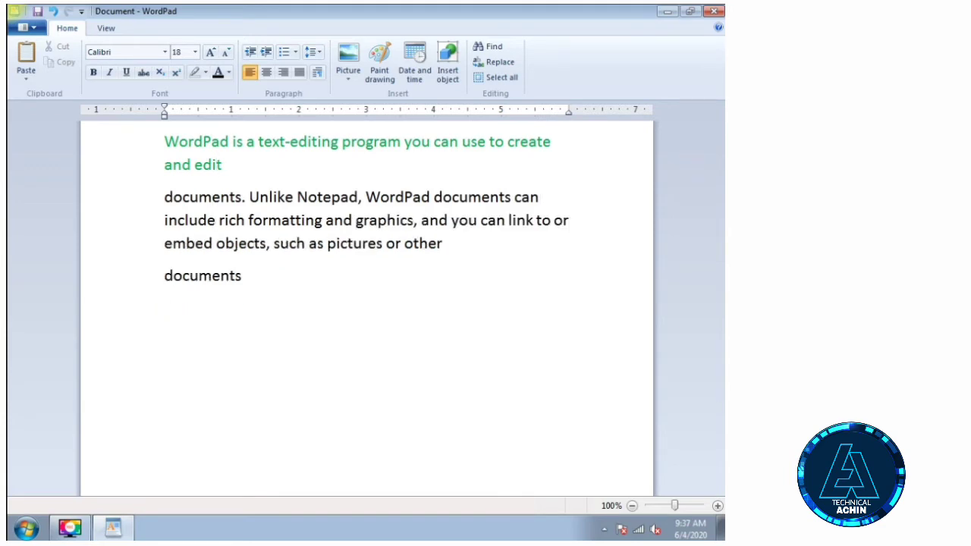
key(End)
key(Delete)
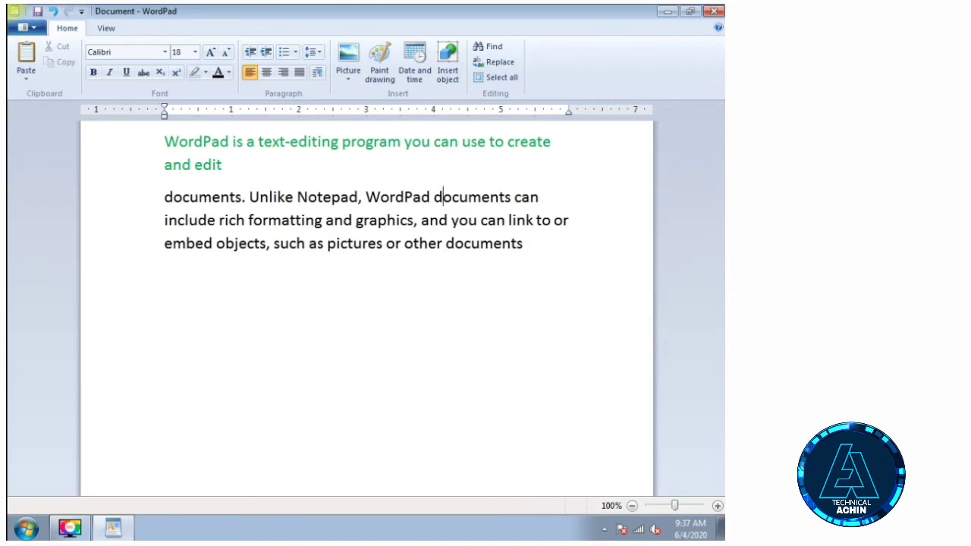
key(Delete)
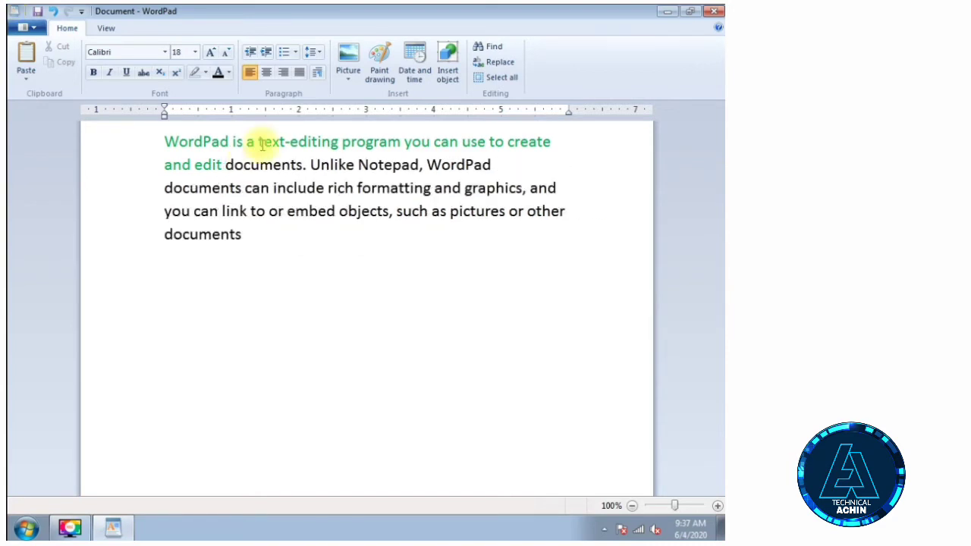
Add a period after the closing word "documents" and select the whole paragraph.
key(ctrl+a)
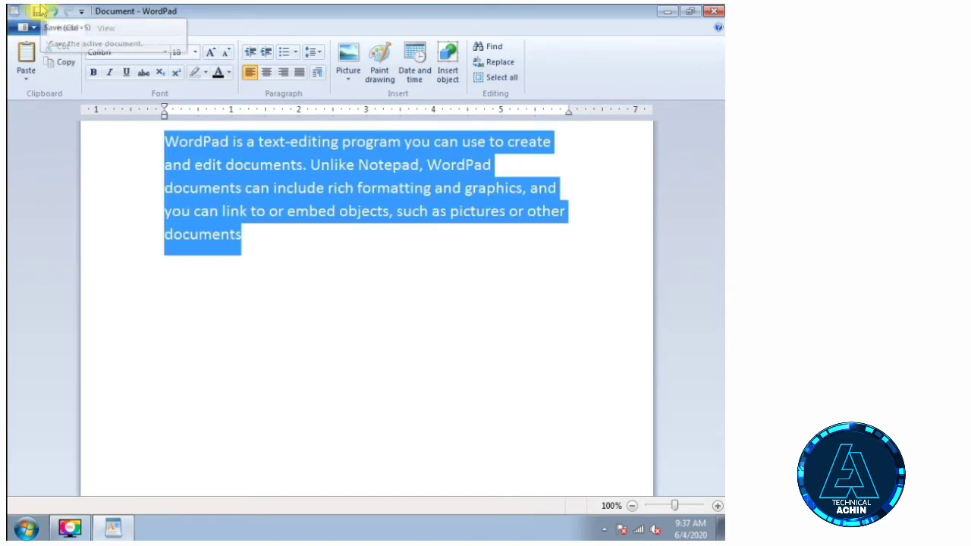
click(283, 233)
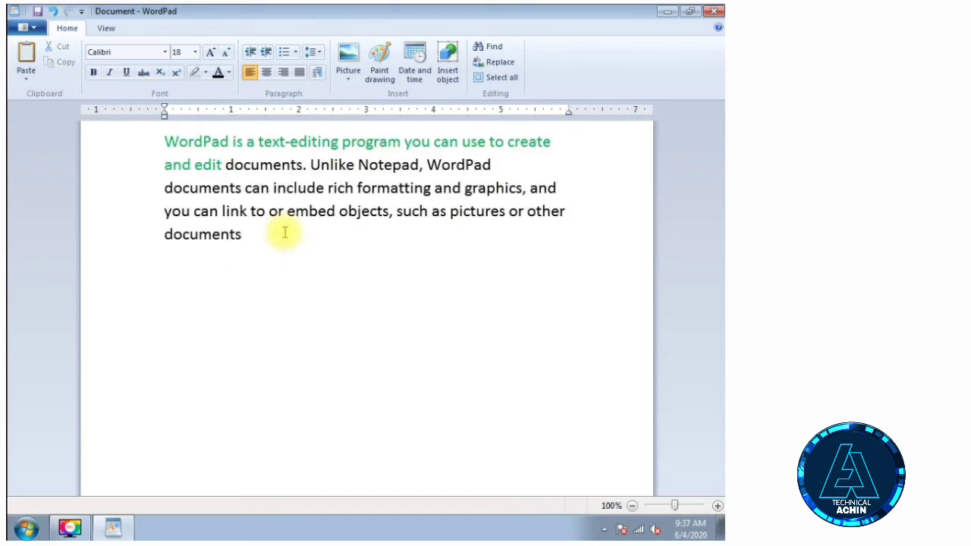
text(,)
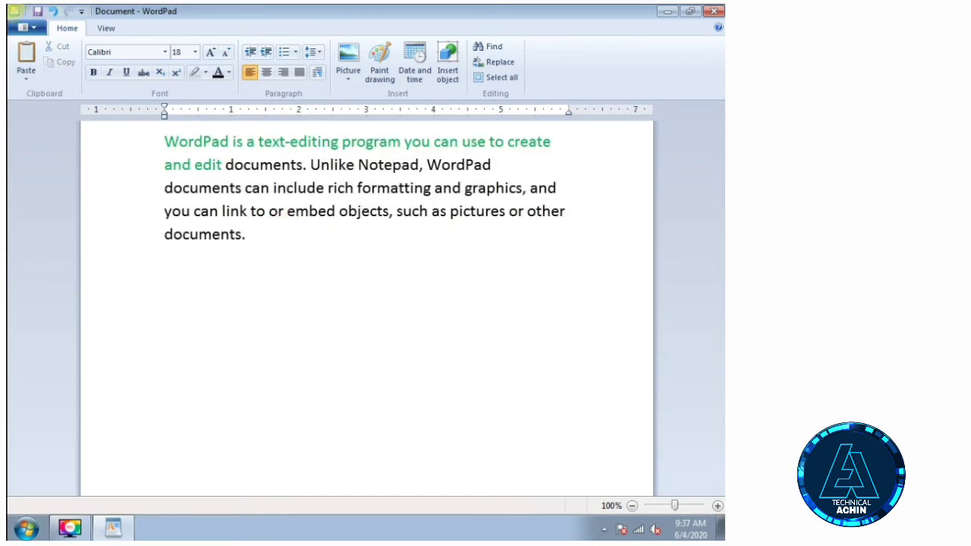
drag(200, 319, 75, 110)
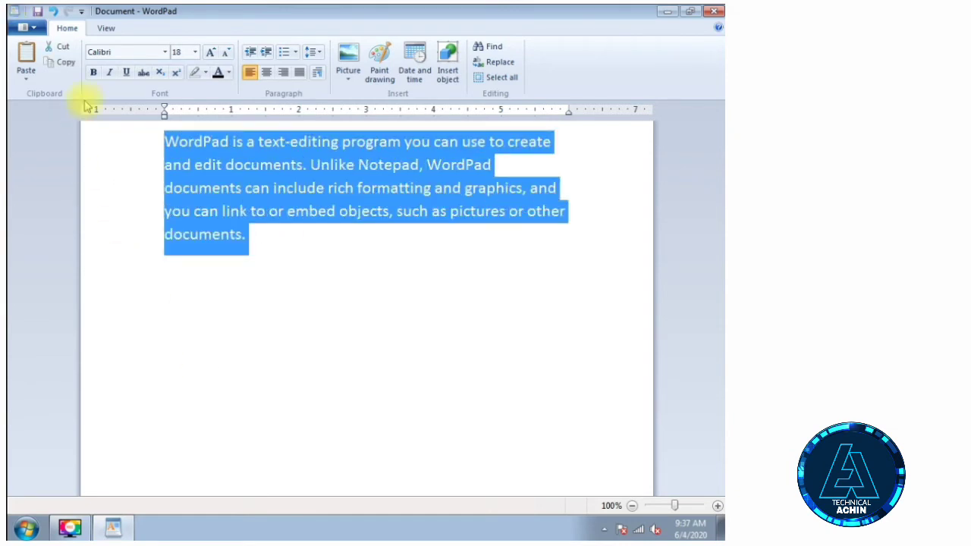
Copy the selected WordPad paragraph and paste it so that the document holds three copies.
key(ctrl+c)
key(ctrl+v)
key(ctrl+v)
key(ctrl+v)
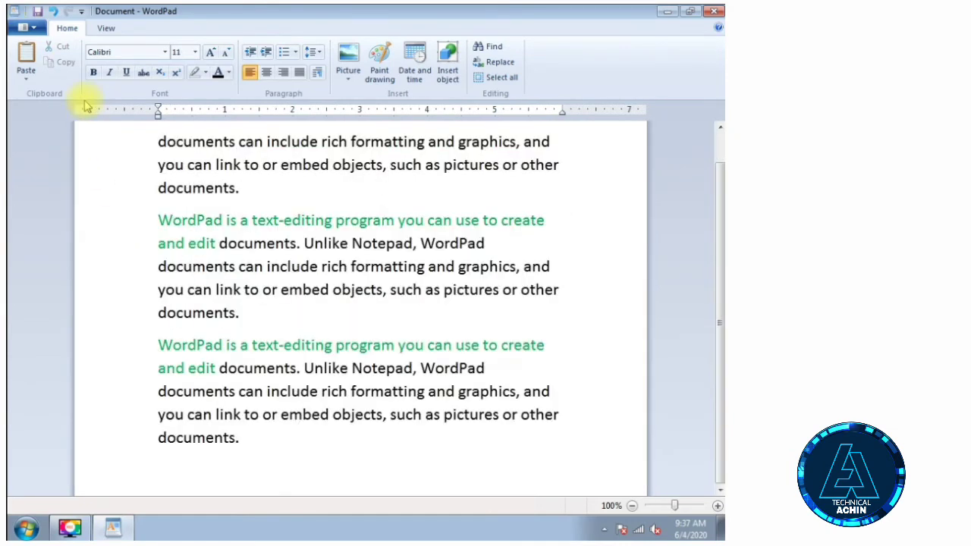
scroll(201, 334, up, 1)
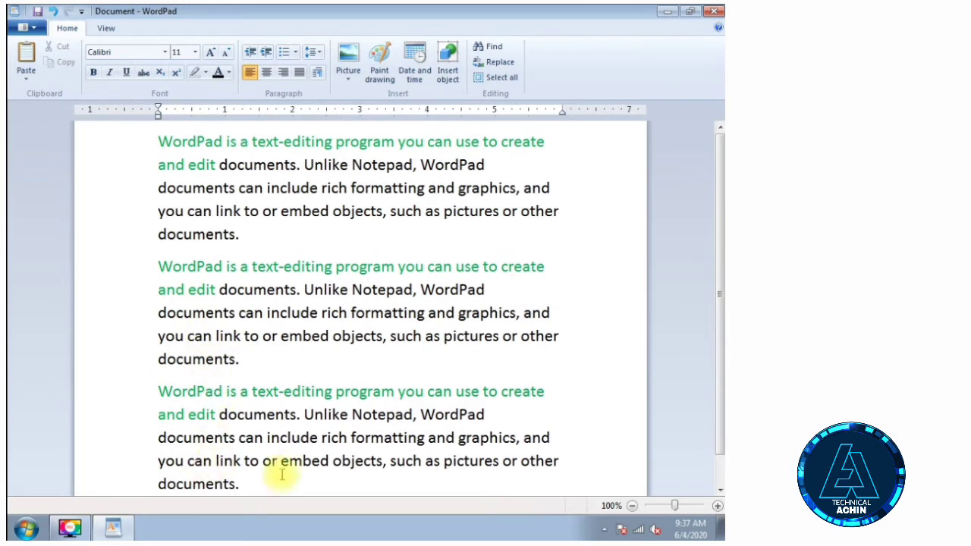
Select all three paragraphs and turn the 10pt space after paragraphs off and back on.
scroll(241, 474, down, 1)
drag(241, 474, 65, 91)
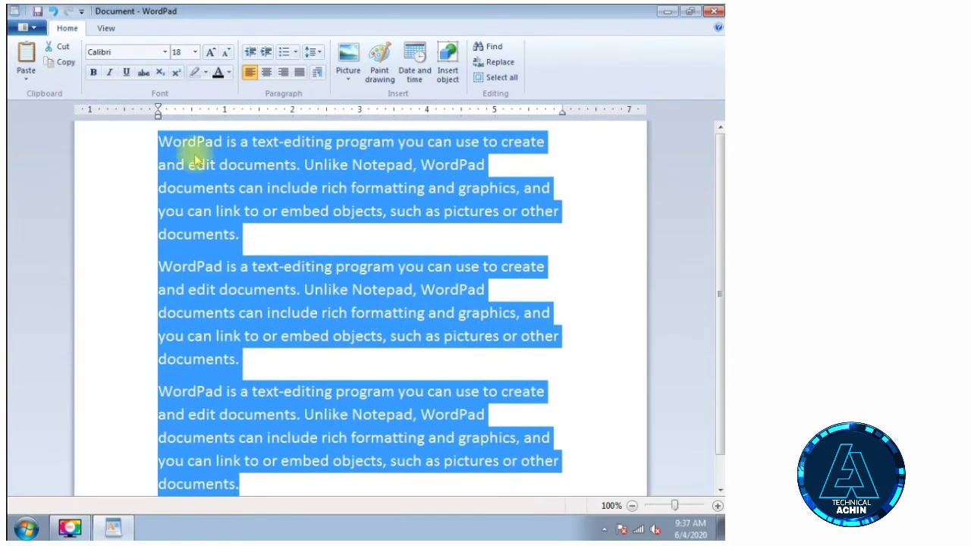
click(313, 52)
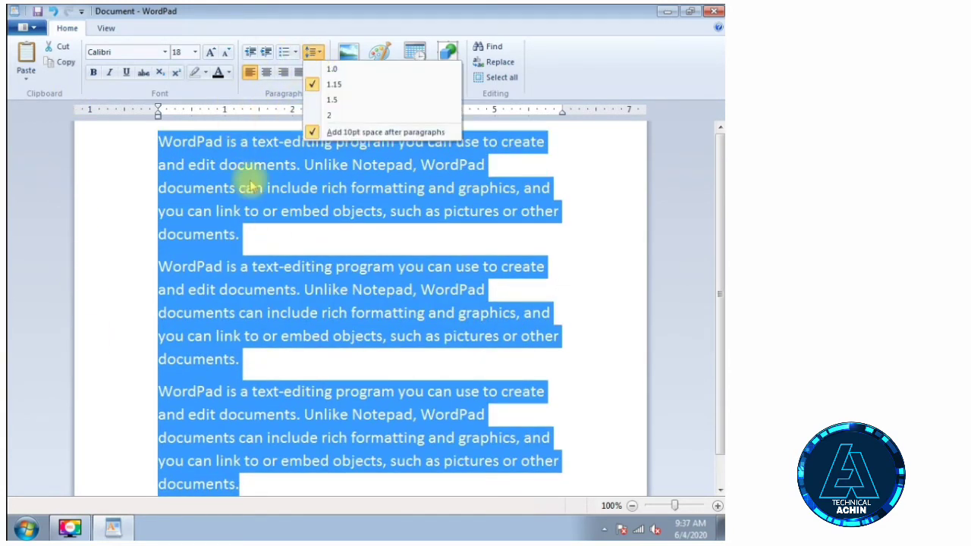
click(328, 132)
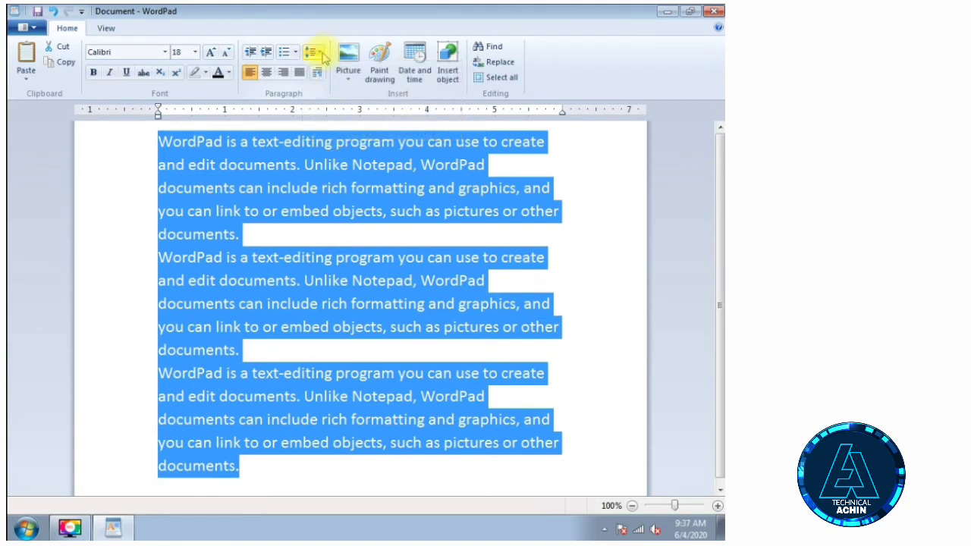
click(321, 52)
click(330, 132)
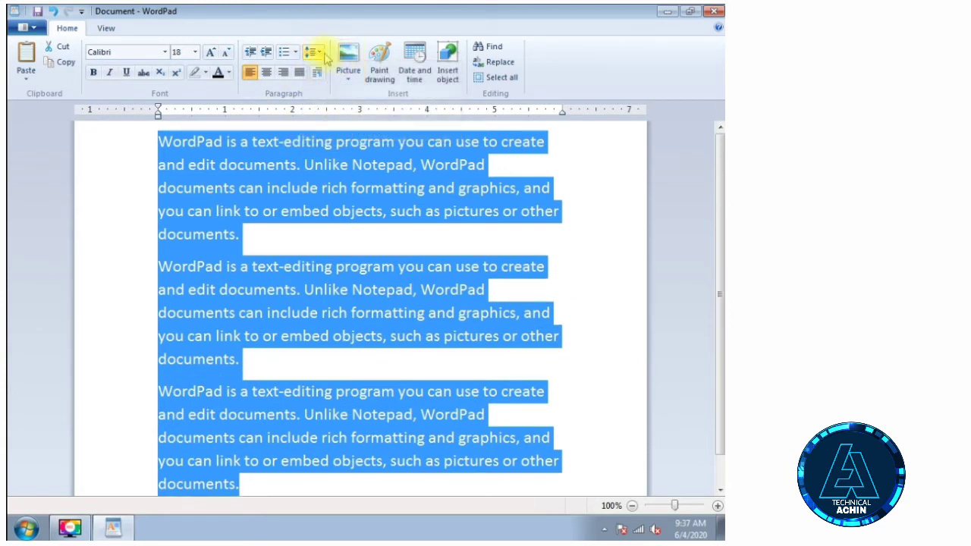
Toggle the 10pt space after paragraphs off and on several times to compare the paragraph gaps.
click(315, 53)
click(327, 133)
click(314, 52)
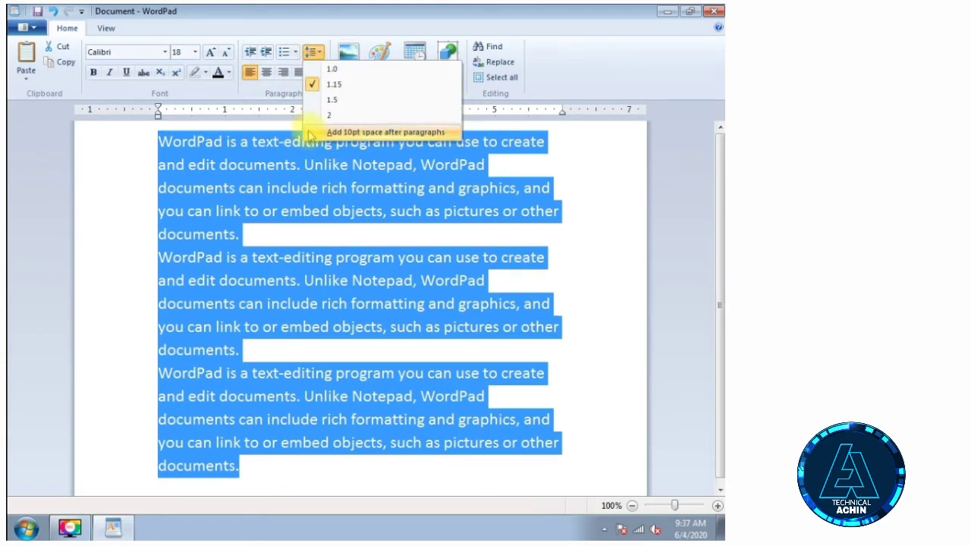
click(330, 133)
click(314, 52)
click(319, 133)
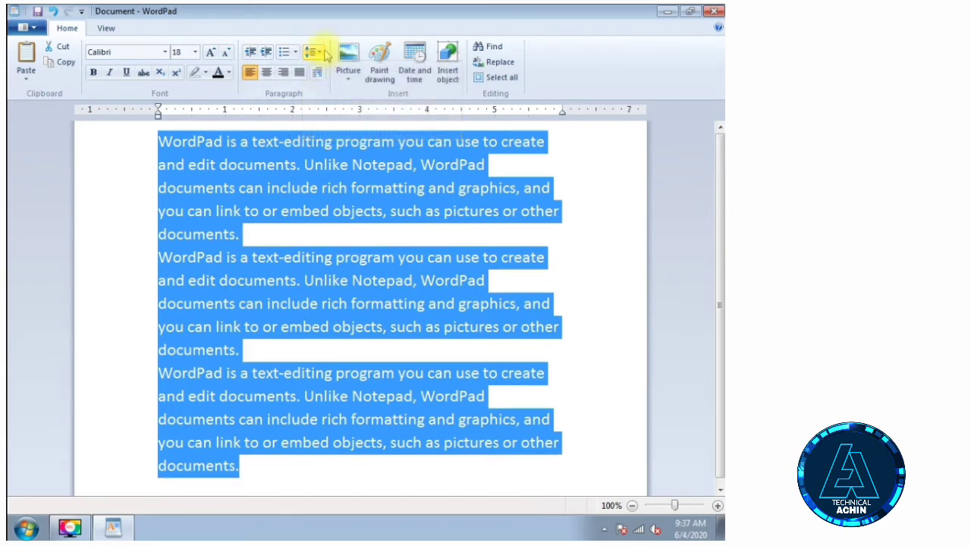
click(312, 52)
click(314, 134)
click(312, 51)
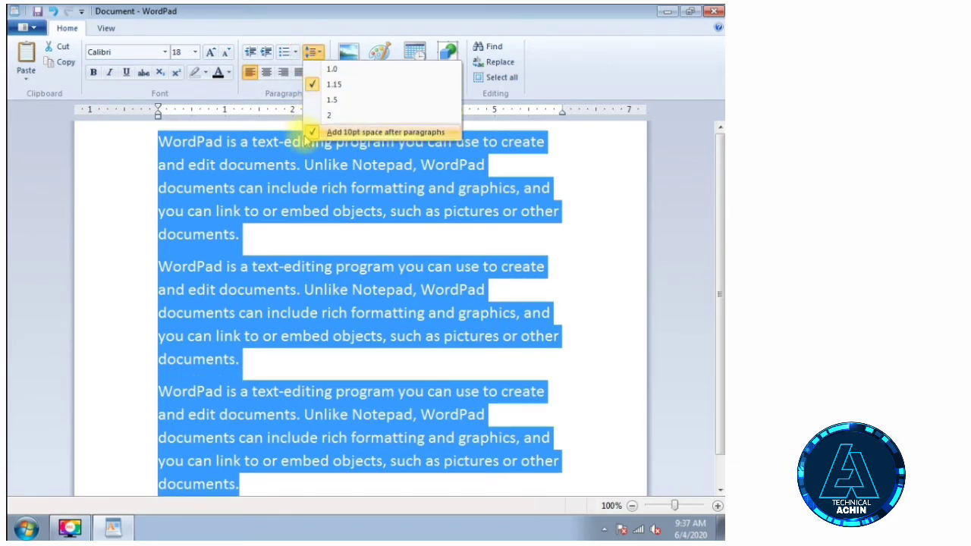
click(311, 132)
click(312, 51)
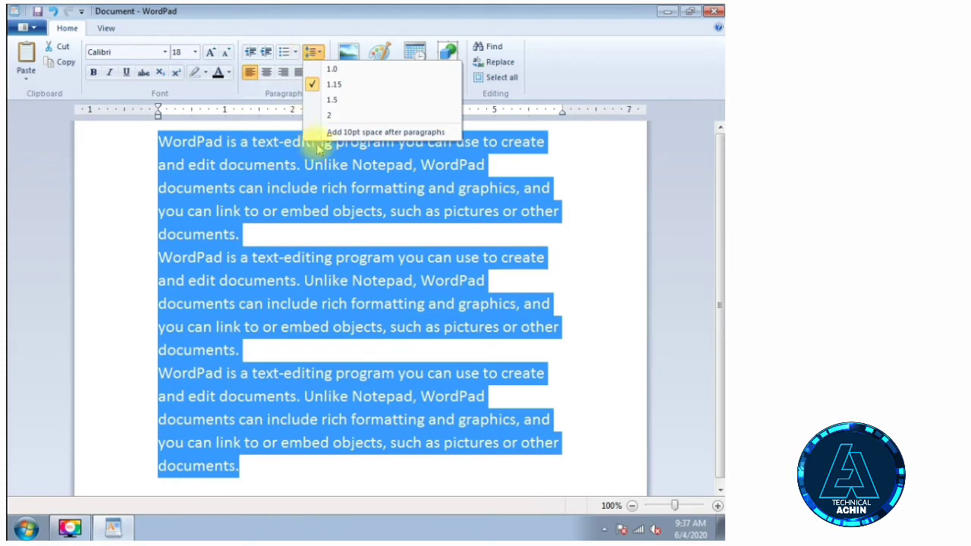
click(314, 133)
Set the selected paragraphs' line spacing to 2 and remove the 10pt space after paragraphs.
click(315, 50)
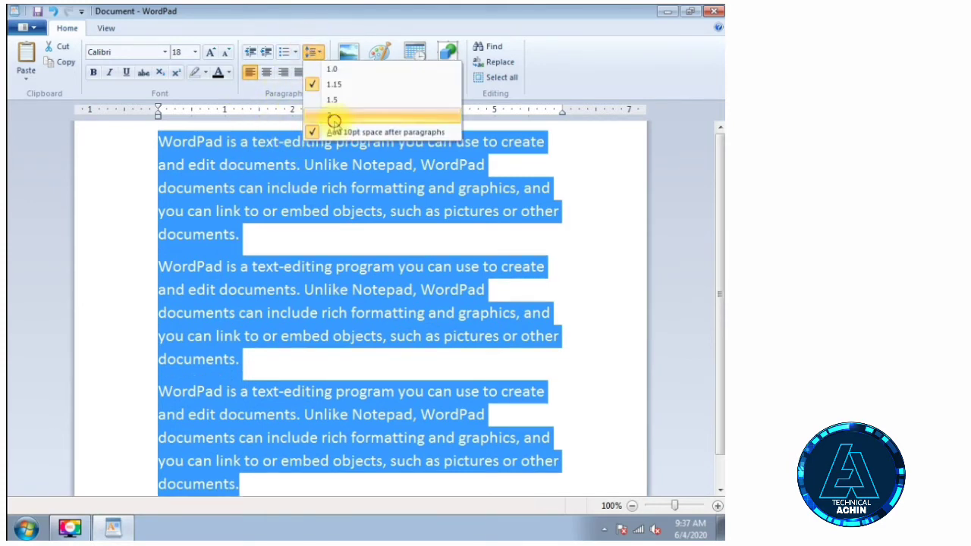
click(331, 116)
click(319, 55)
click(314, 132)
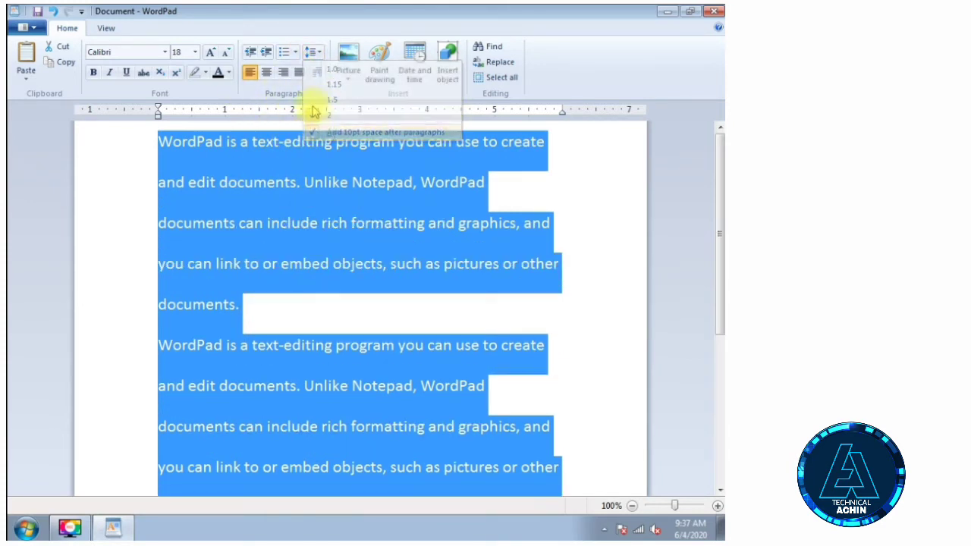
Compare line spacings 1.0 and 1.15 on the three paragraphs, finish with 1.0, and deselect the text.
click(313, 51)
click(326, 70)
click(311, 51)
click(333, 84)
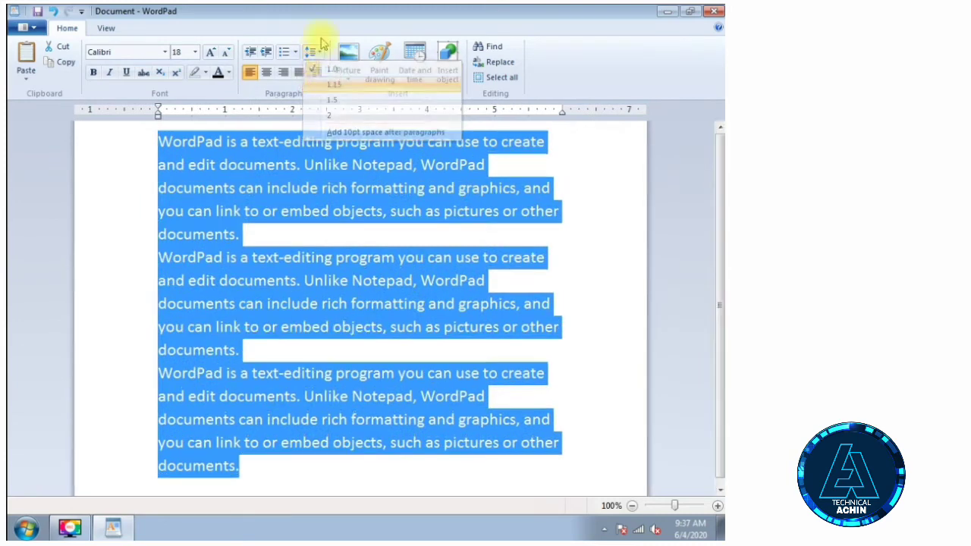
click(313, 51)
click(330, 69)
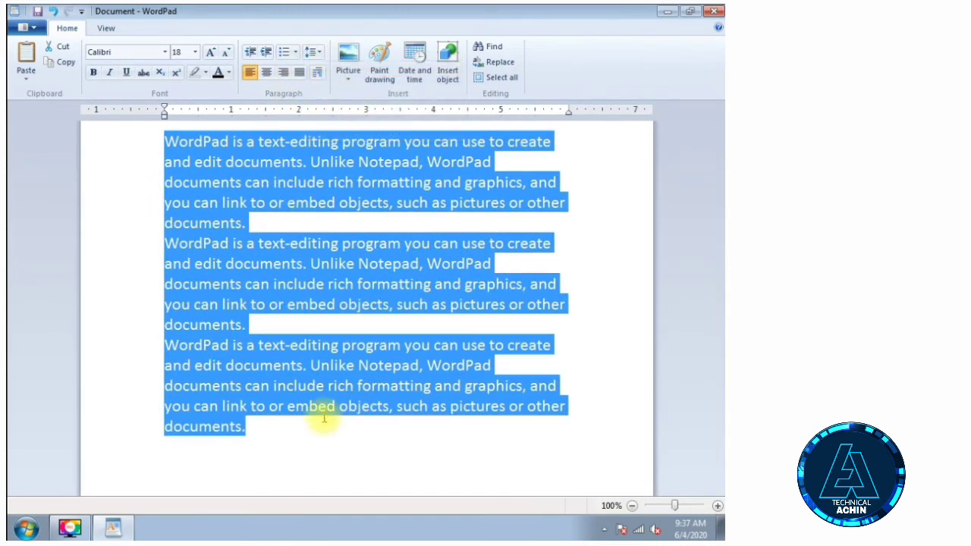
click(370, 448)
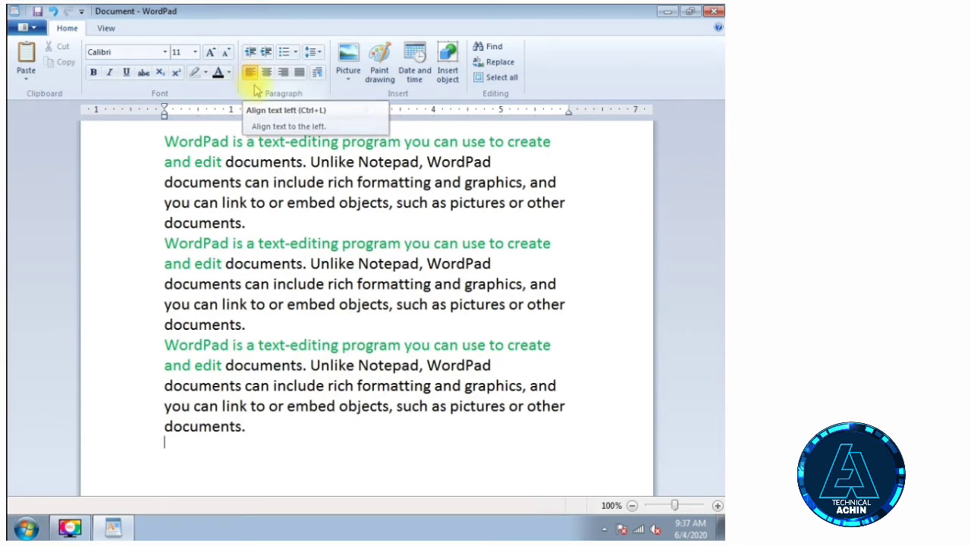
Select all three paragraphs, center them, and switch their alignment to right.
drag(264, 440, 129, 145)
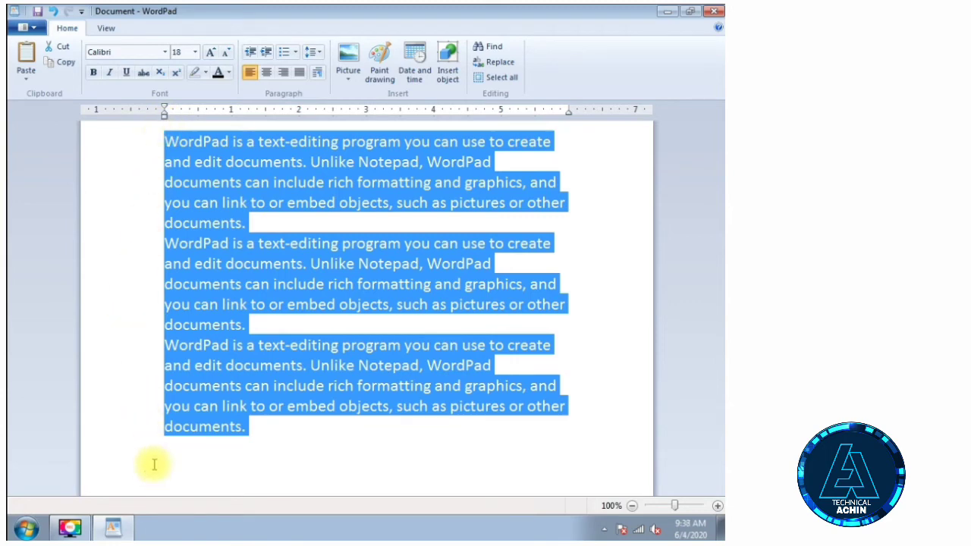
click(547, 159)
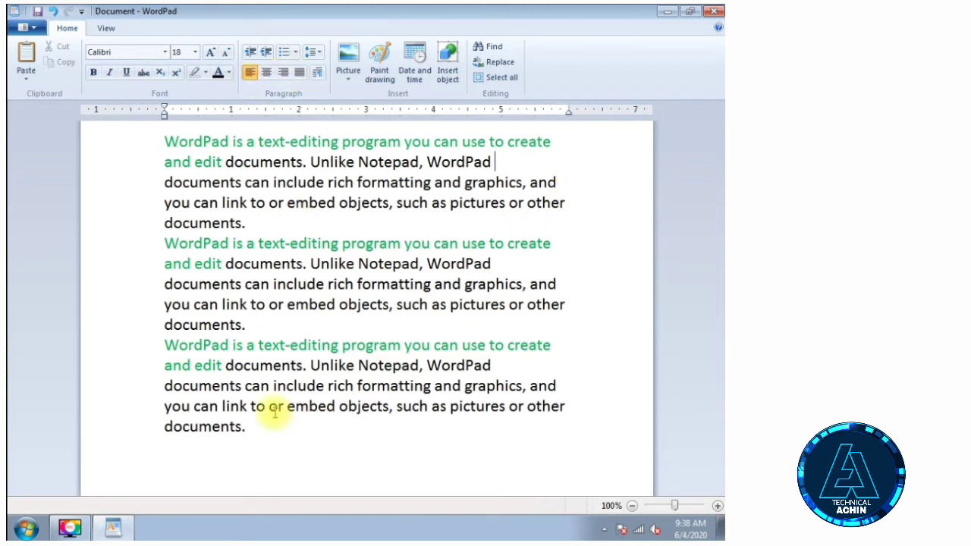
drag(276, 430, 78, 97)
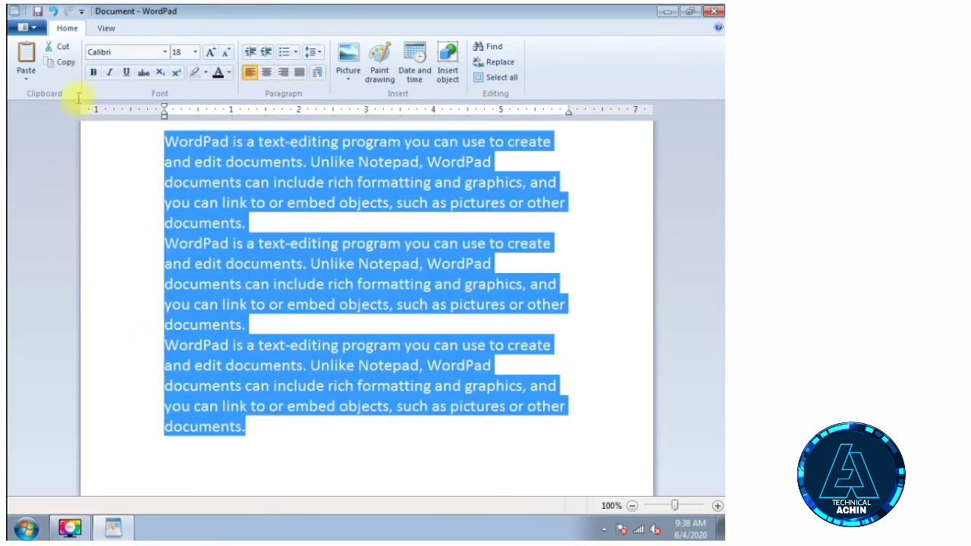
click(267, 72)
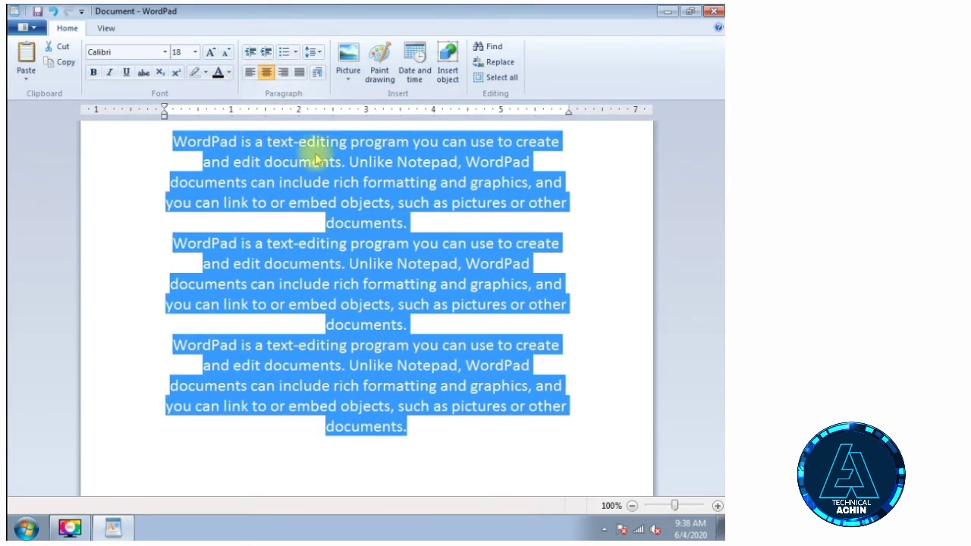
click(282, 72)
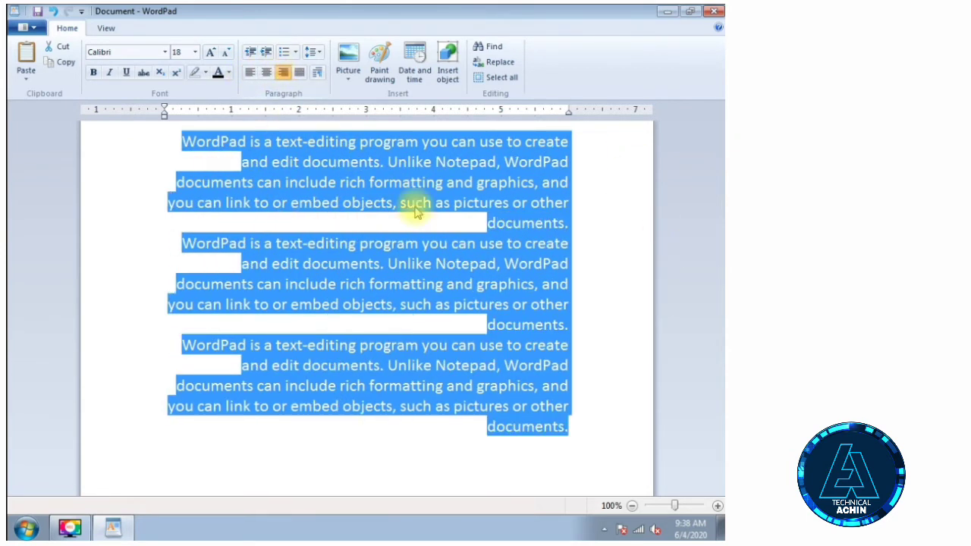
click(464, 311)
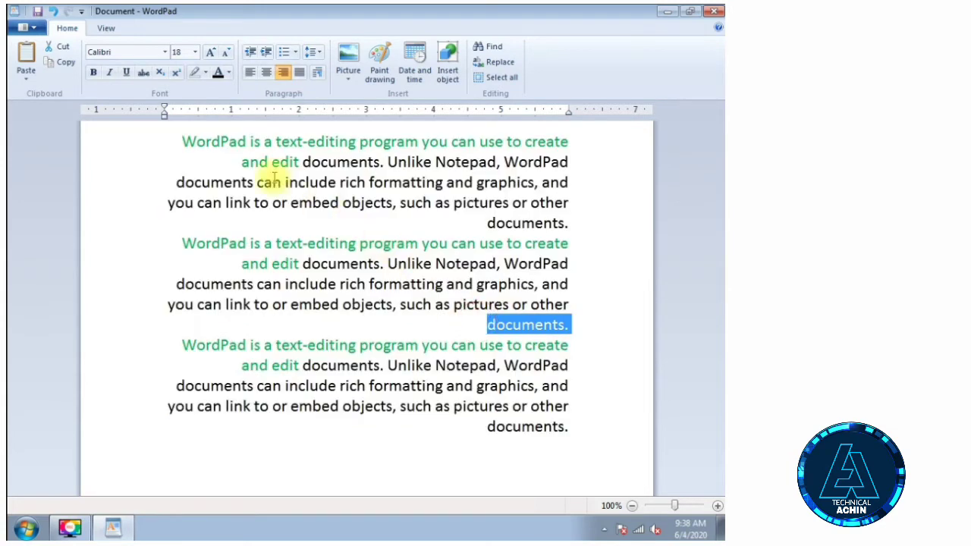
Justify only the first paragraph to both margins.
drag(182, 141, 379, 161)
click(395, 161)
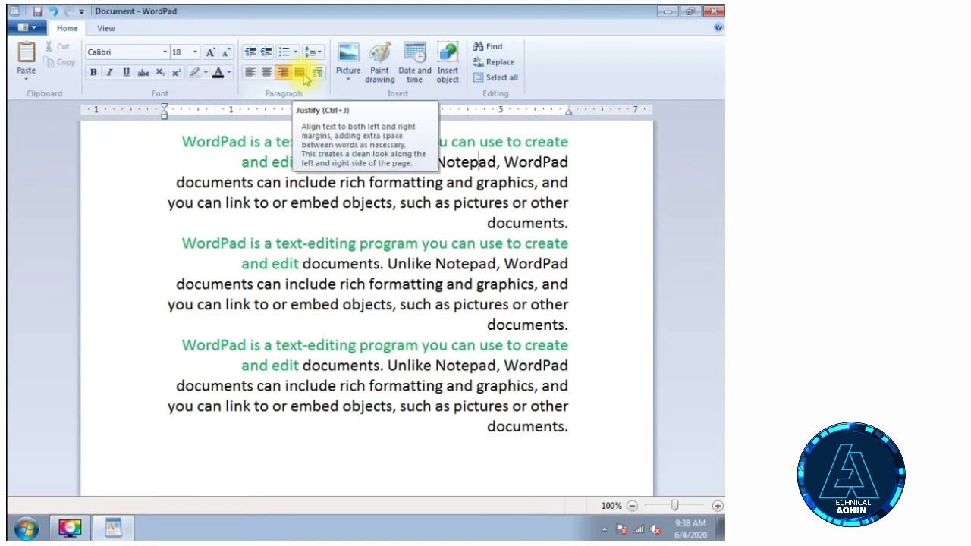
click(300, 73)
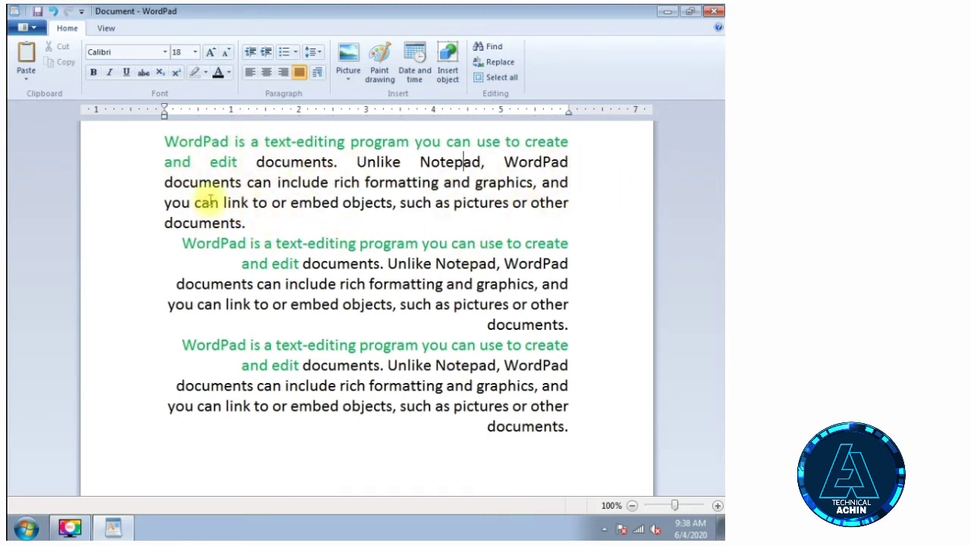
In the first paragraph, replace the lowercase first letter of "documents" after "and edit" with a capital "D", keeping a single space before it.
click(189, 162)
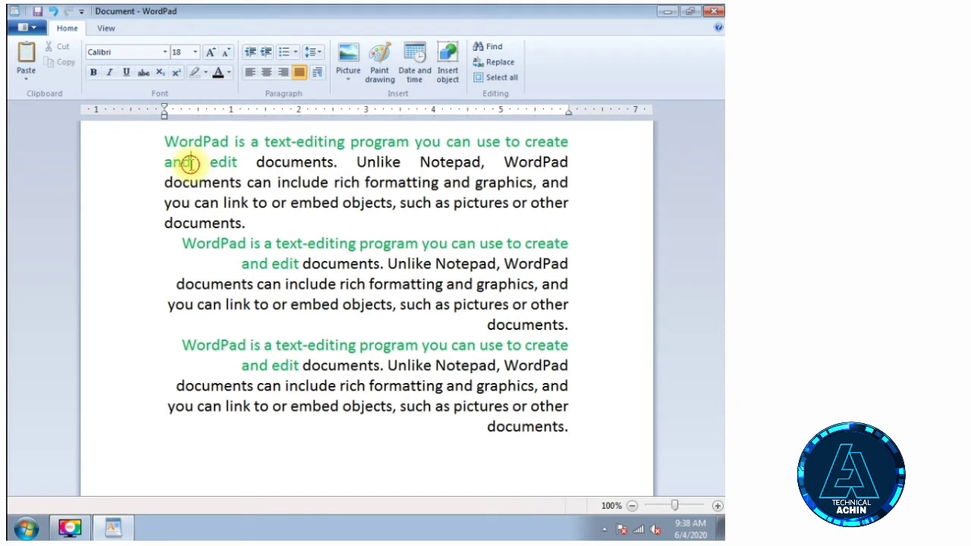
drag(255, 162, 247, 166)
click(245, 163)
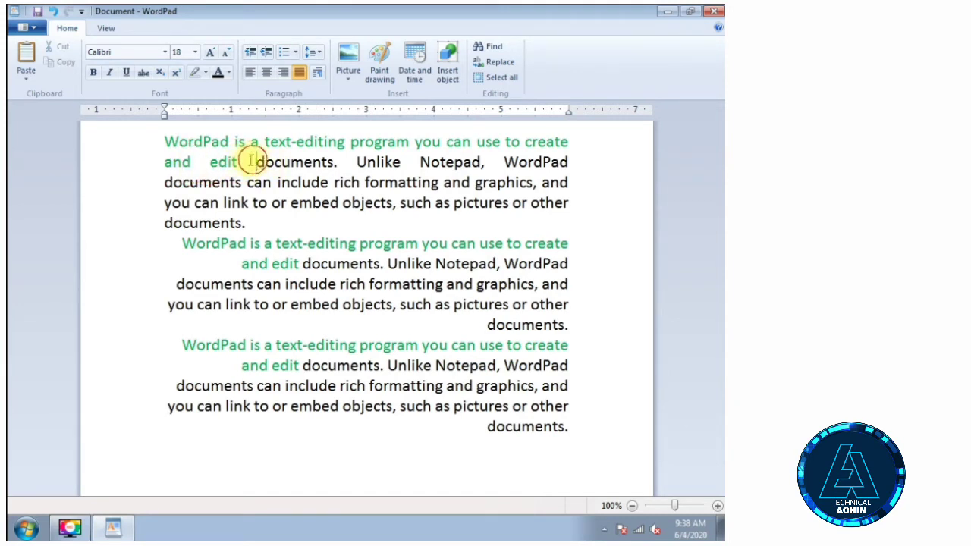
double_click(251, 160)
click(255, 158)
double_click(248, 160)
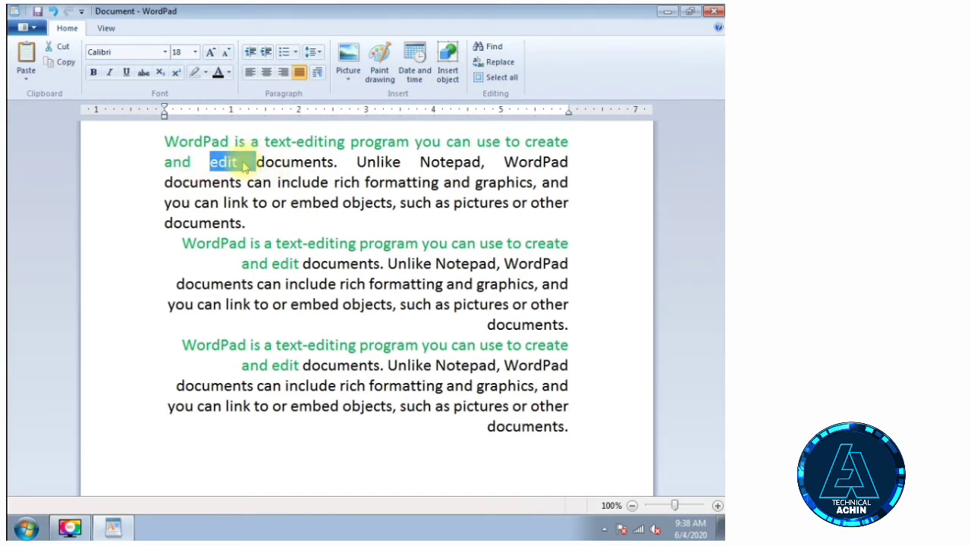
click(248, 158)
key(Delete)
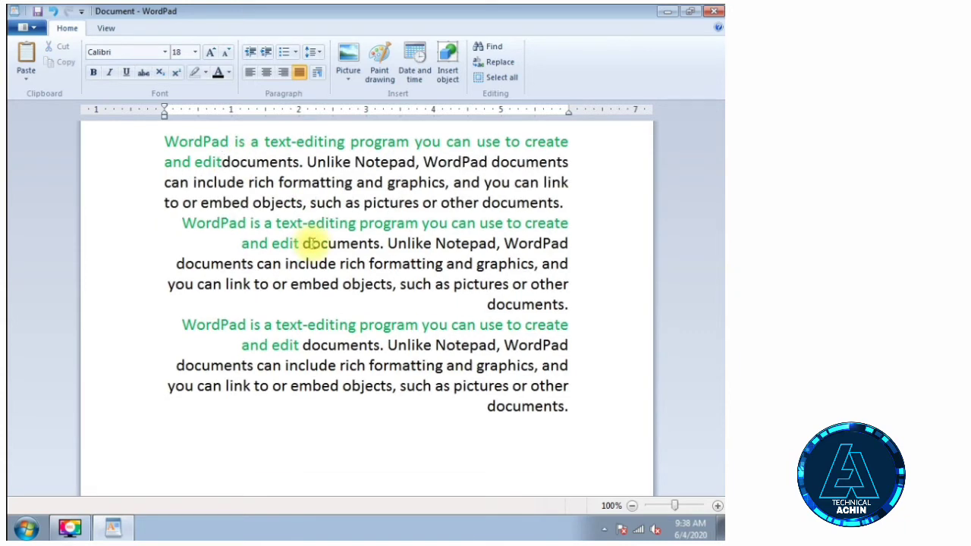
key(Delete)
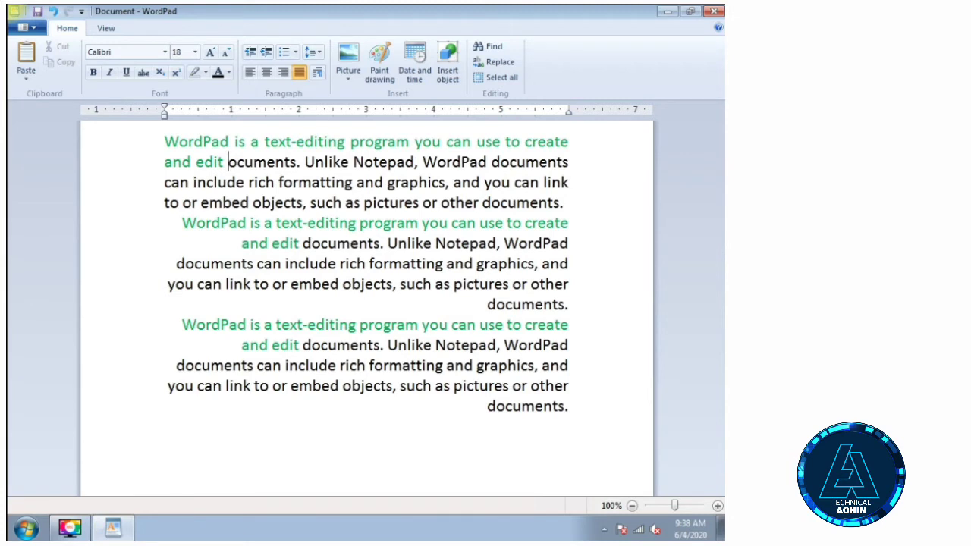
text(D)
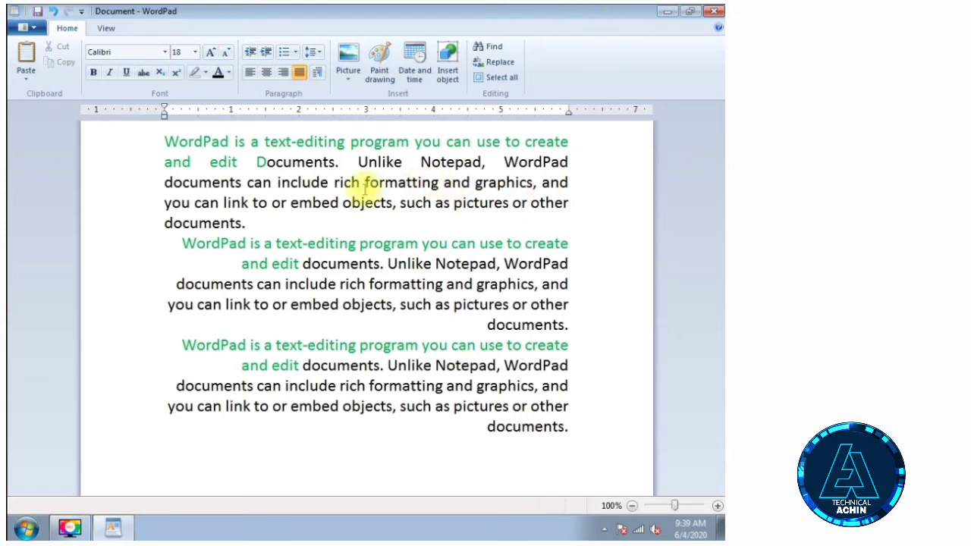
click(358, 162)
click(230, 221)
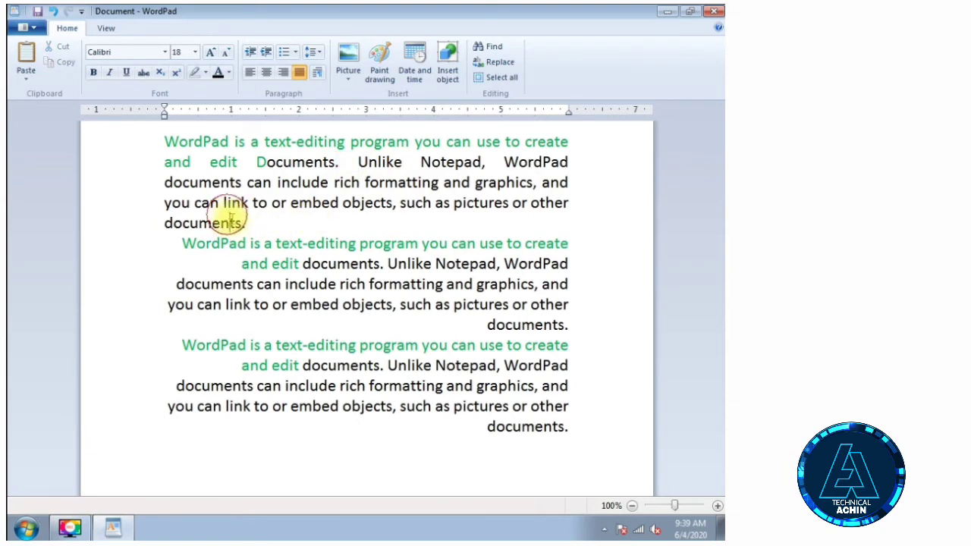
Select all three paragraphs and apply left, center, right and finally justified alignment, then deselect them.
drag(546, 422, 54, 56)
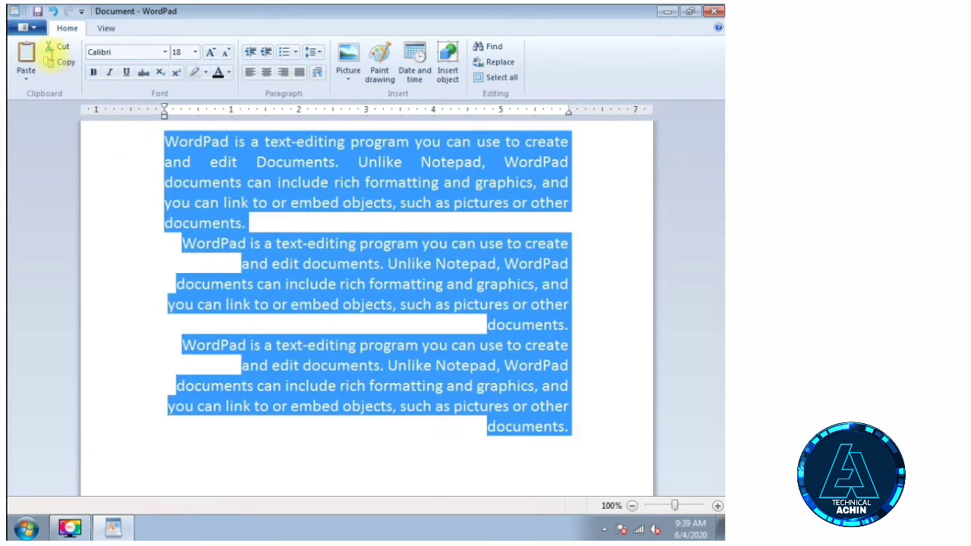
drag(603, 432, 245, 109)
click(251, 72)
click(267, 72)
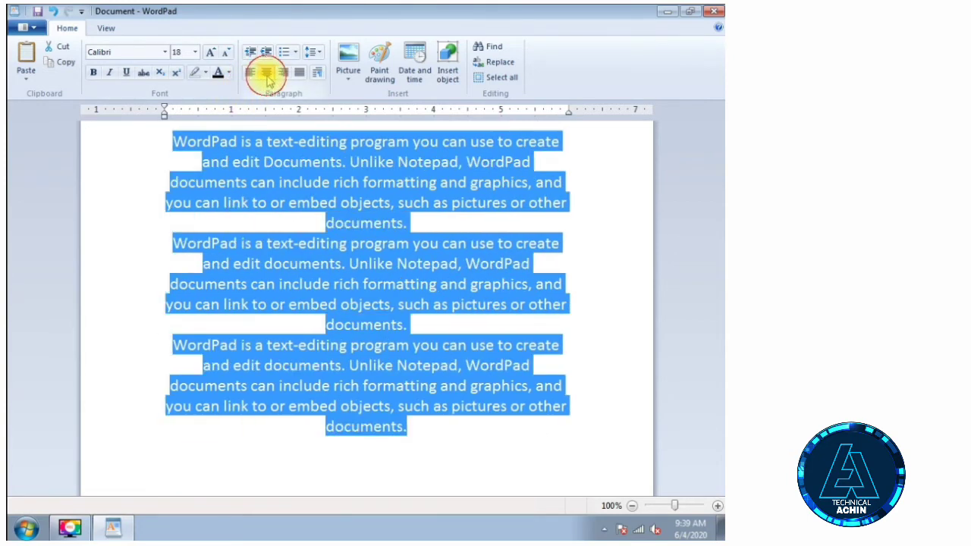
click(283, 72)
click(300, 72)
click(312, 443)
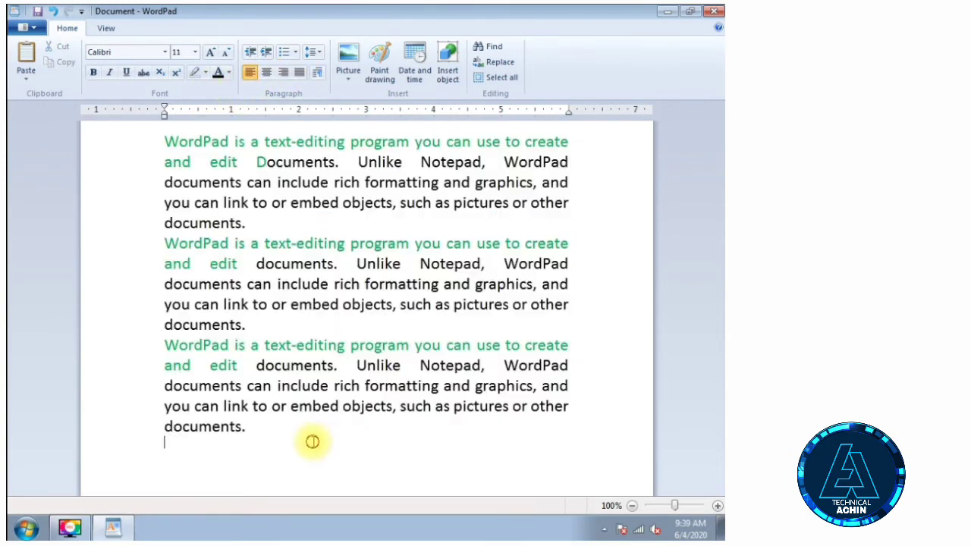
Select all three paragraphs again and align them to the left.
drag(297, 468, 175, 137)
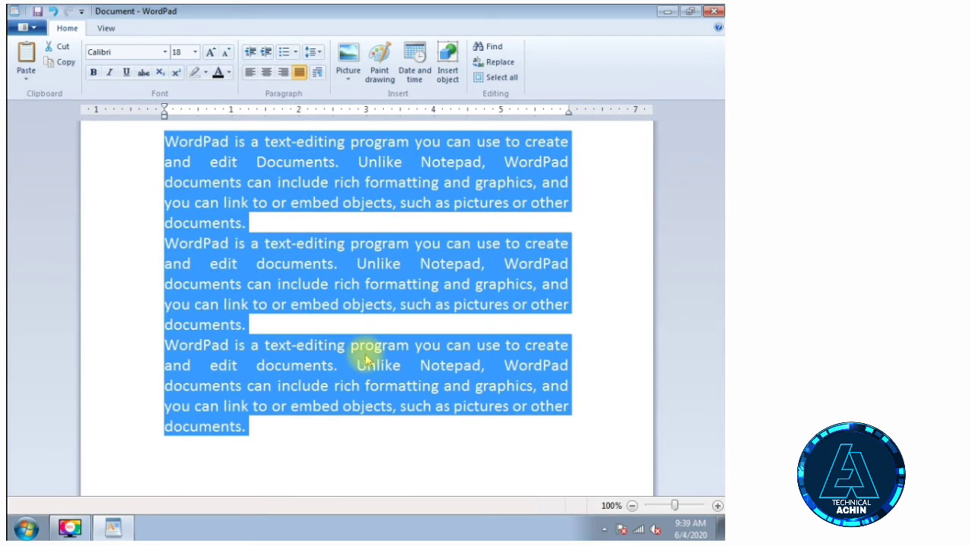
key(ctrl+l)
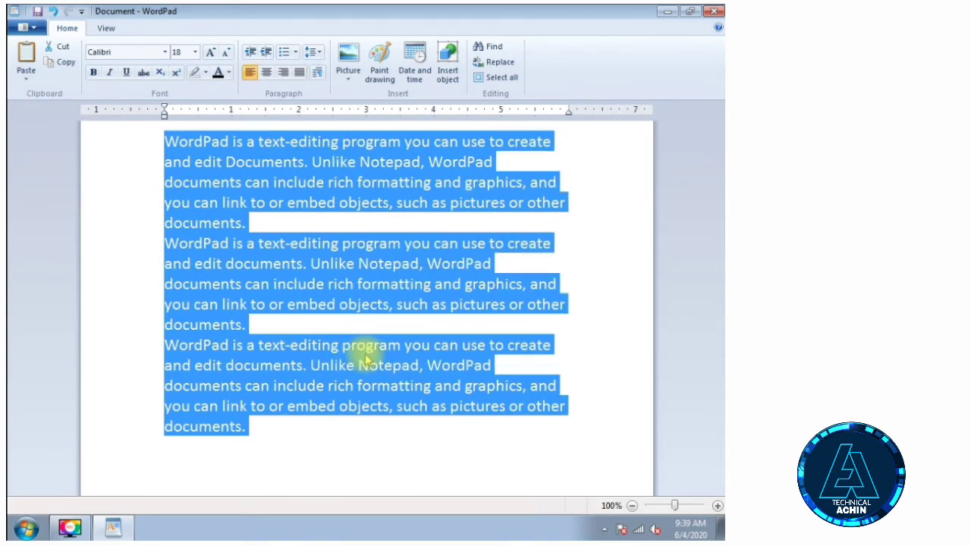
Apply center, right and finally justified alignment to the three selected paragraphs, and deselect them.
key(ctrl+e)
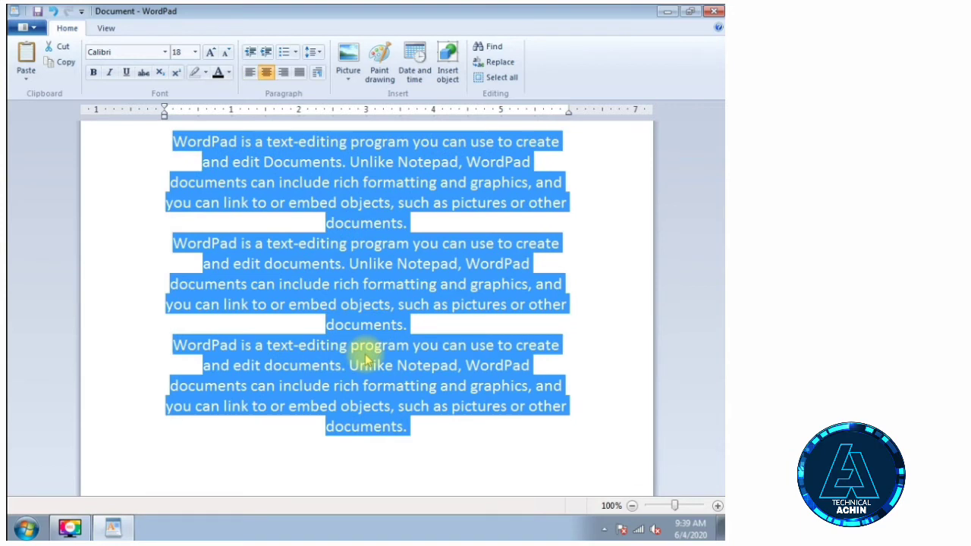
key(ctrl+r)
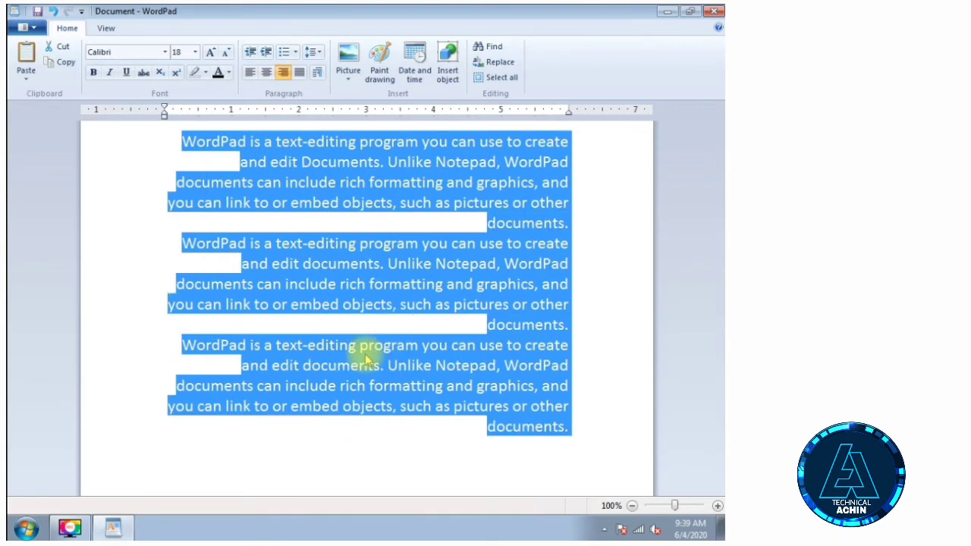
key(ctrl+j)
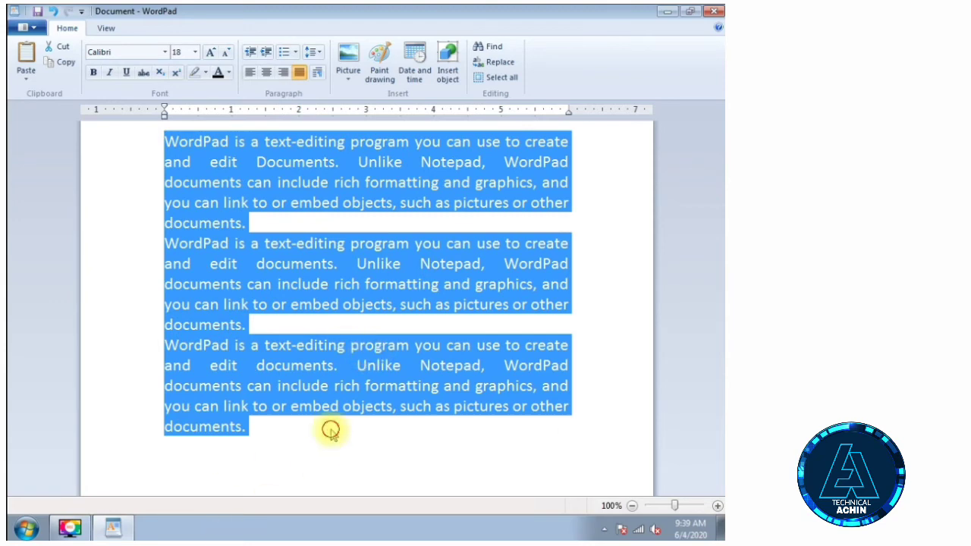
click(321, 487)
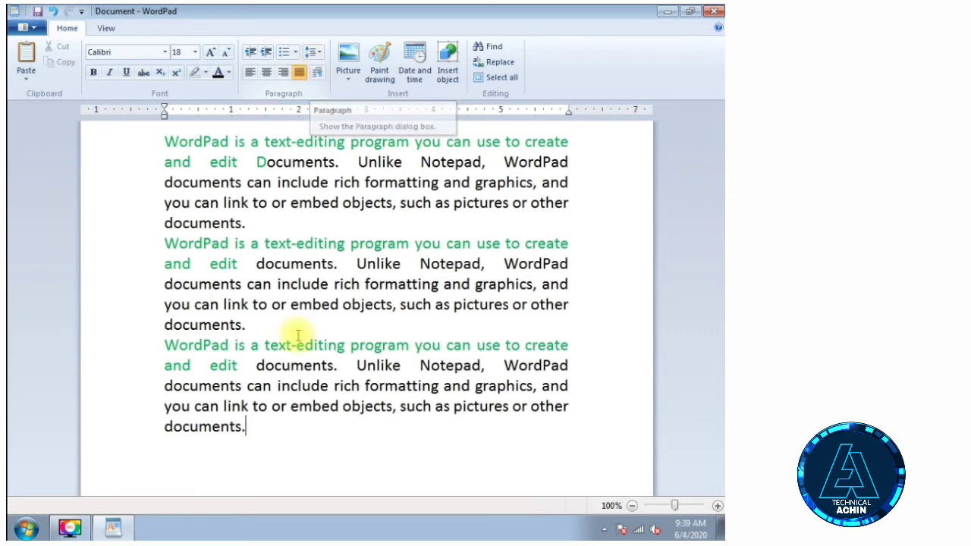
Select all three paragraphs and enter 1 for both their left and right indentation in the paragraph settings.
drag(271, 436, 141, 109)
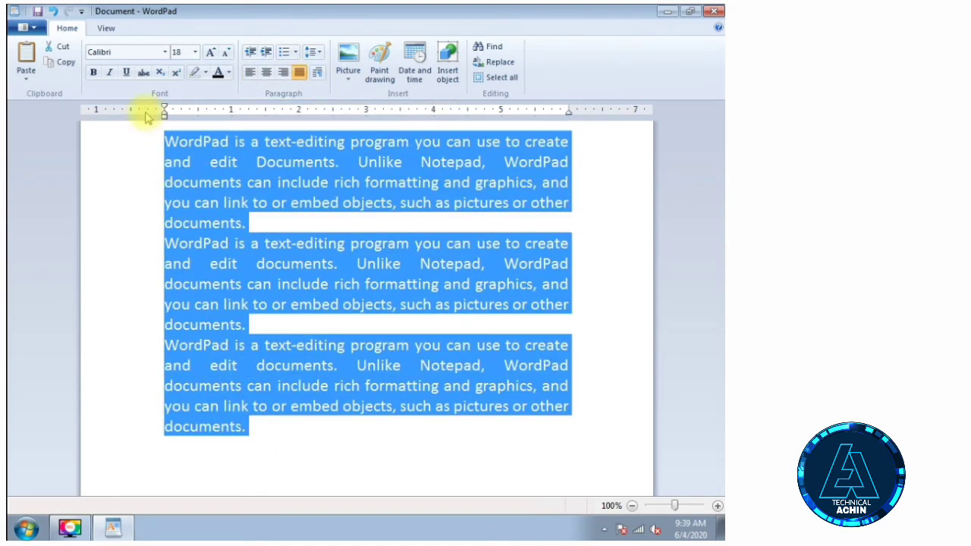
click(334, 447)
drag(331, 460, 101, 125)
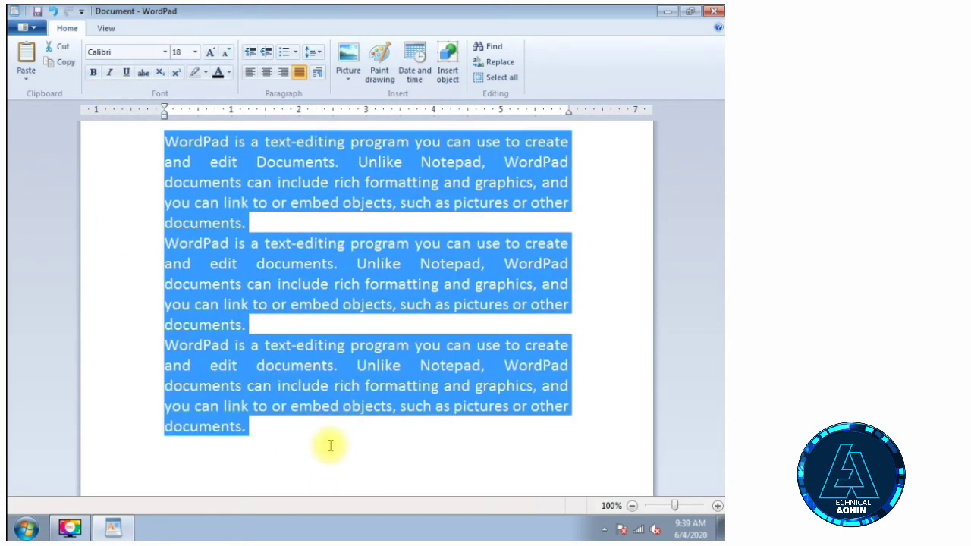
click(317, 72)
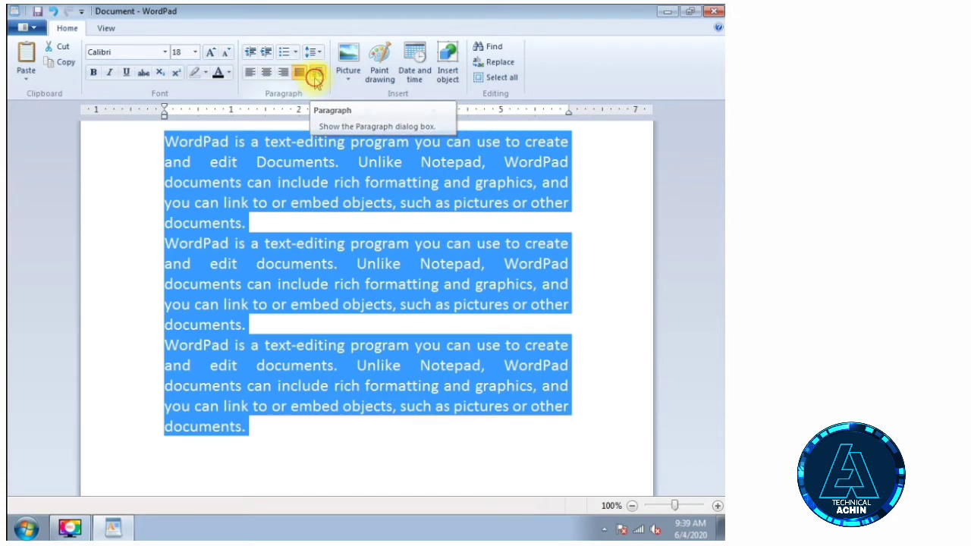
drag(325, 141, 288, 97)
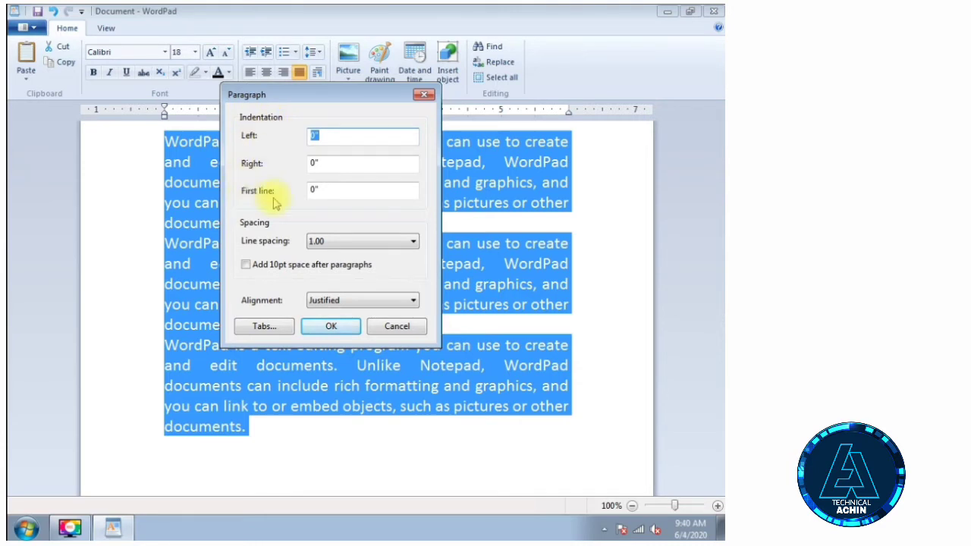
drag(285, 97, 259, 165)
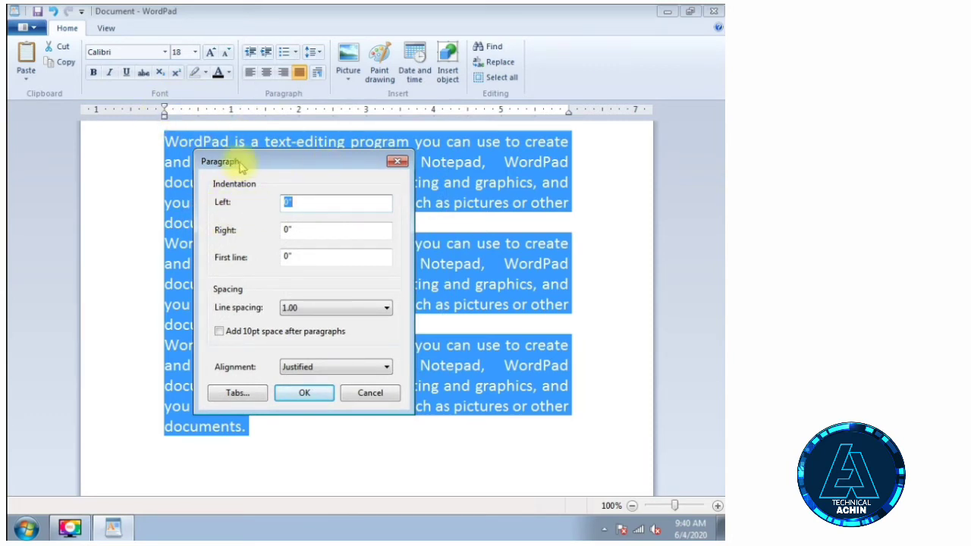
drag(297, 163, 228, 165)
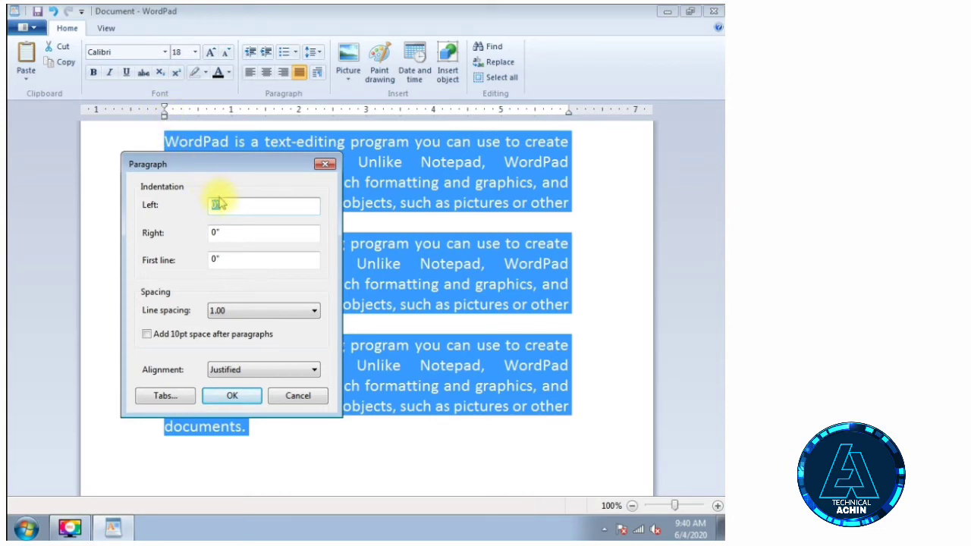
text(1)
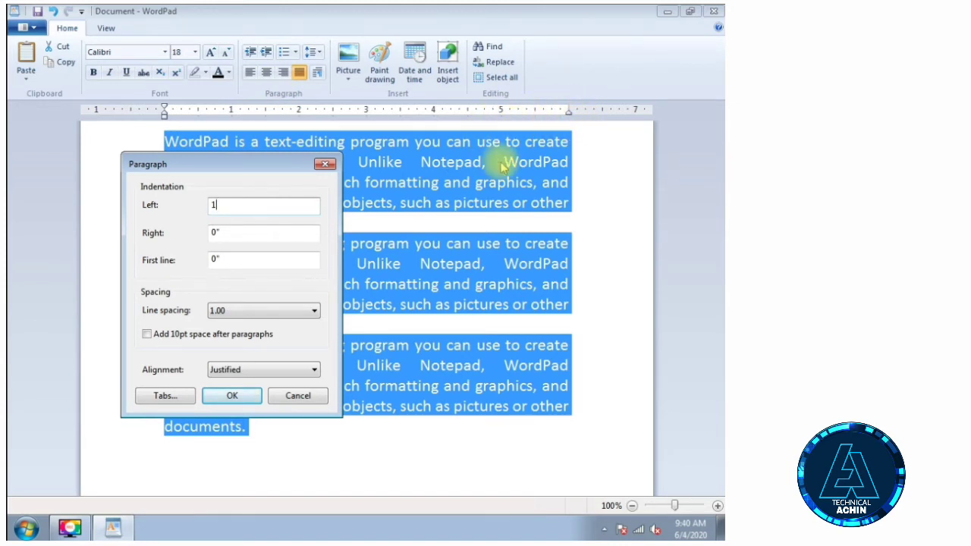
key(Tab)
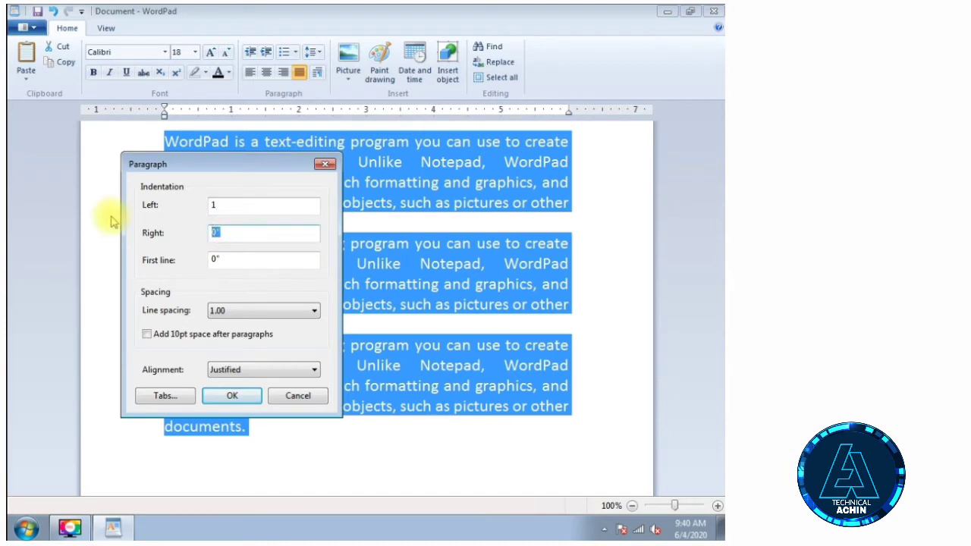
text(1)
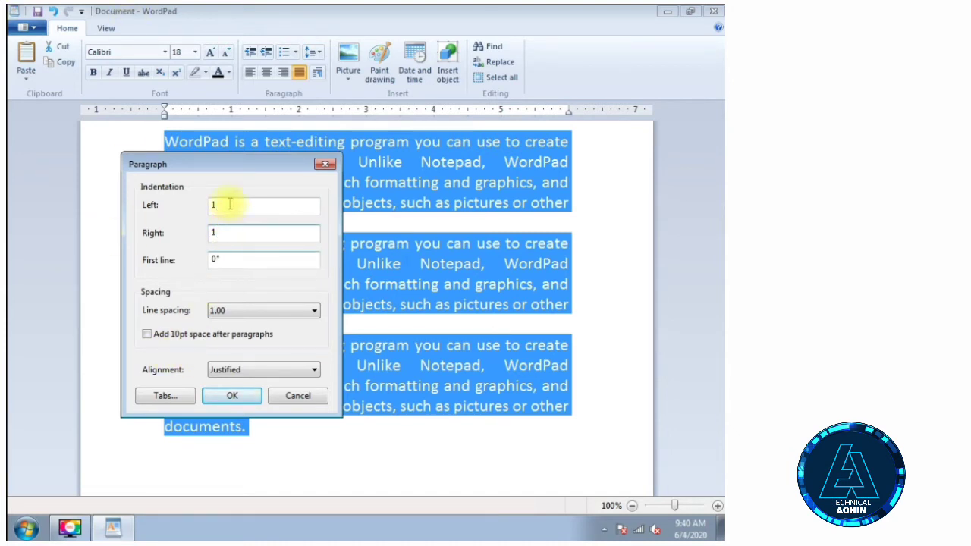
Set the first-line indentation to 0.5 and apply the indents to the selected paragraphs.
drag(245, 166, 167, 133)
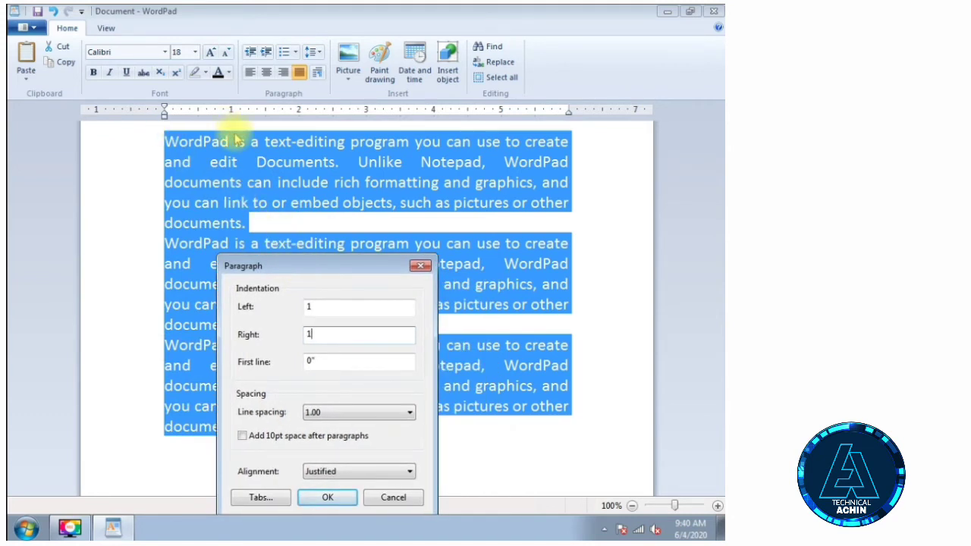
drag(261, 262, 264, 158)
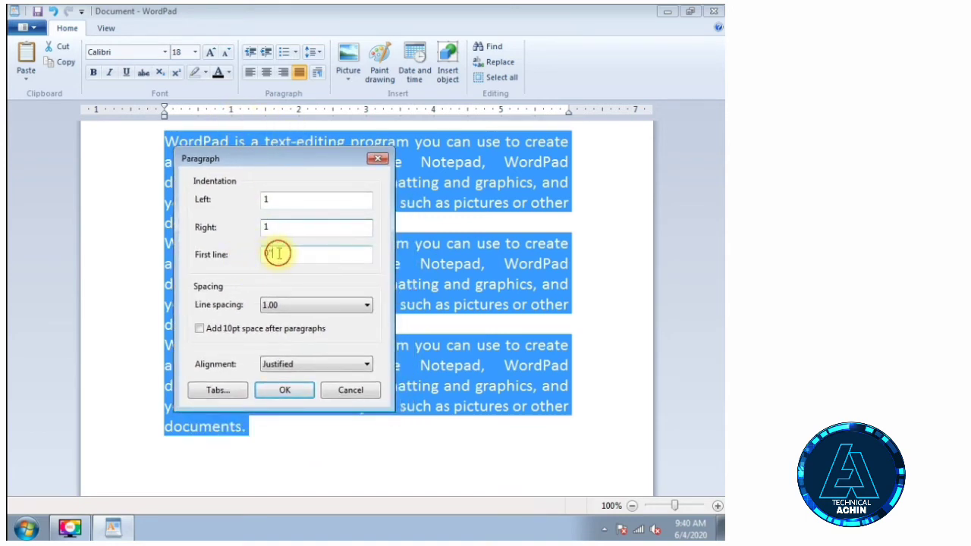
double_click(278, 254)
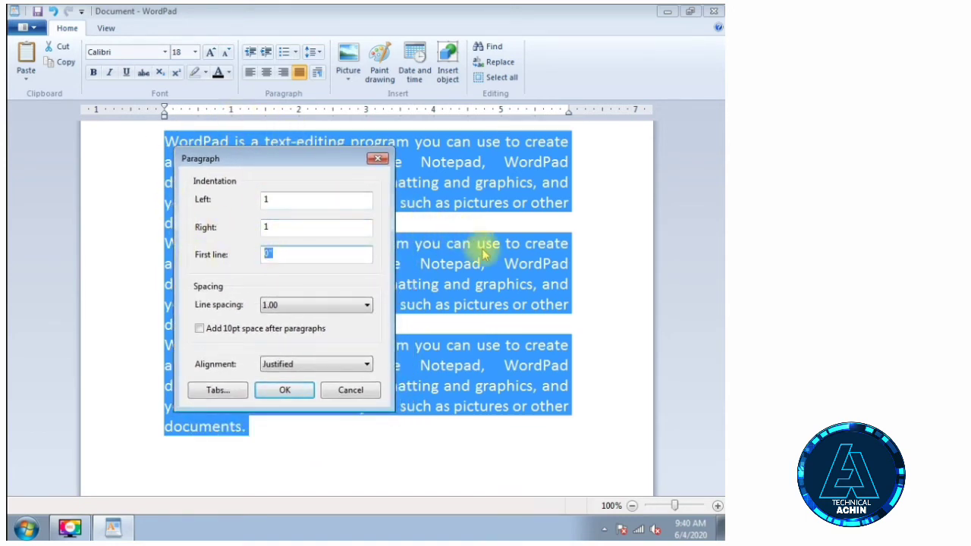
text(0.5)
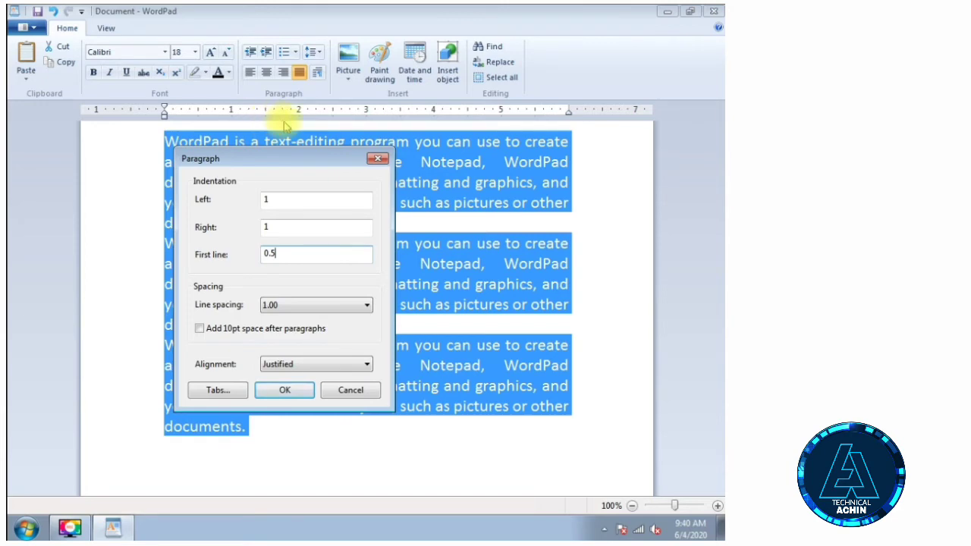
drag(281, 154, 456, 102)
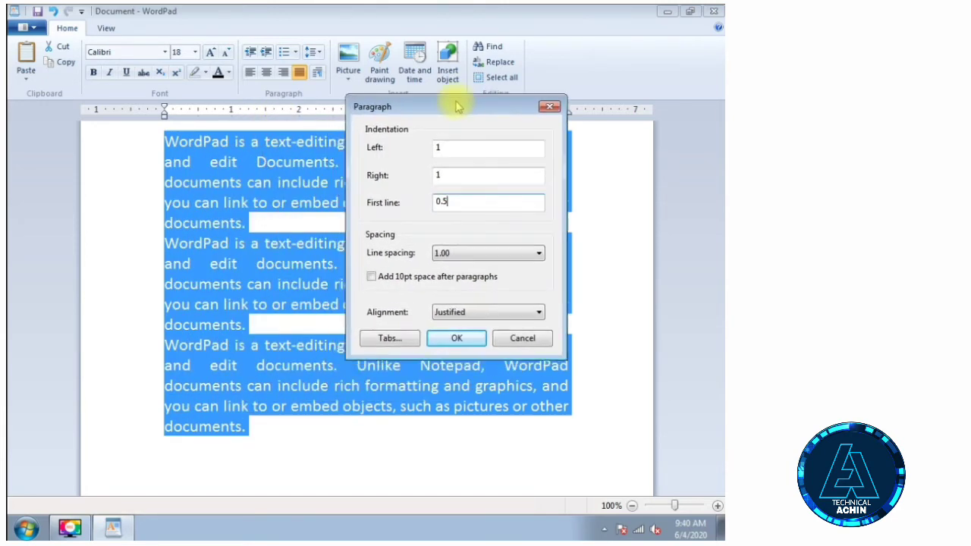
click(456, 338)
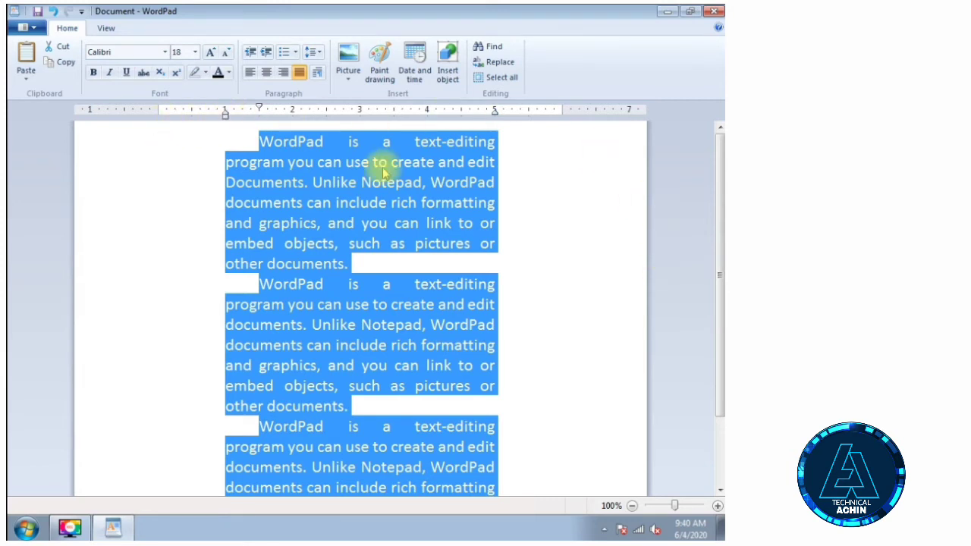
scroll(336, 174, down, 1)
scroll(326, 179, up, 1)
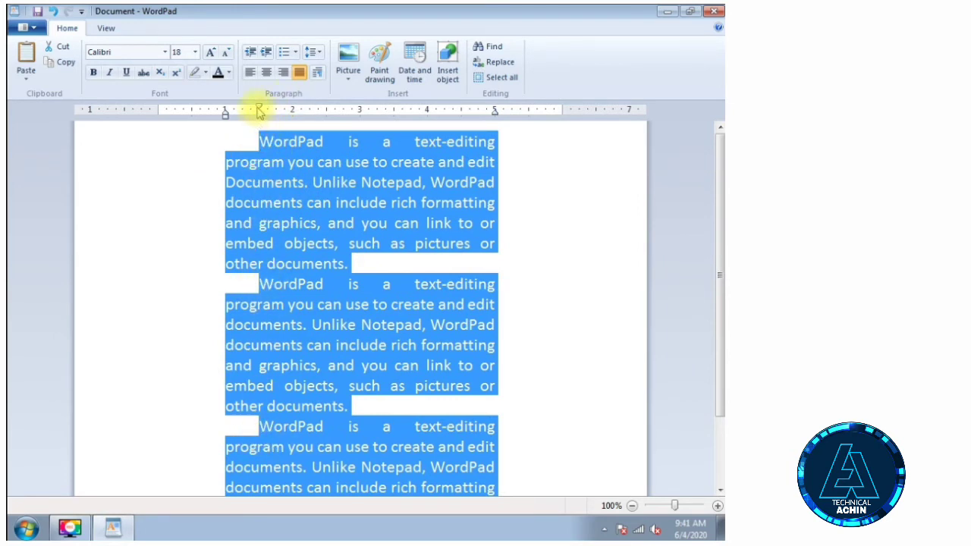
Set the line spacing of the three selected paragraphs to 2.00 and apply it.
click(319, 73)
drag(332, 139, 372, 78)
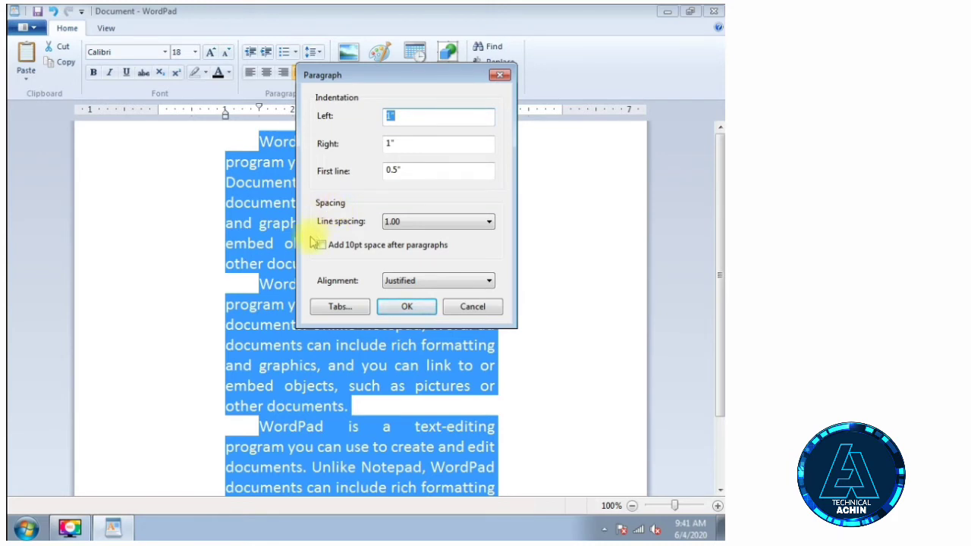
click(427, 222)
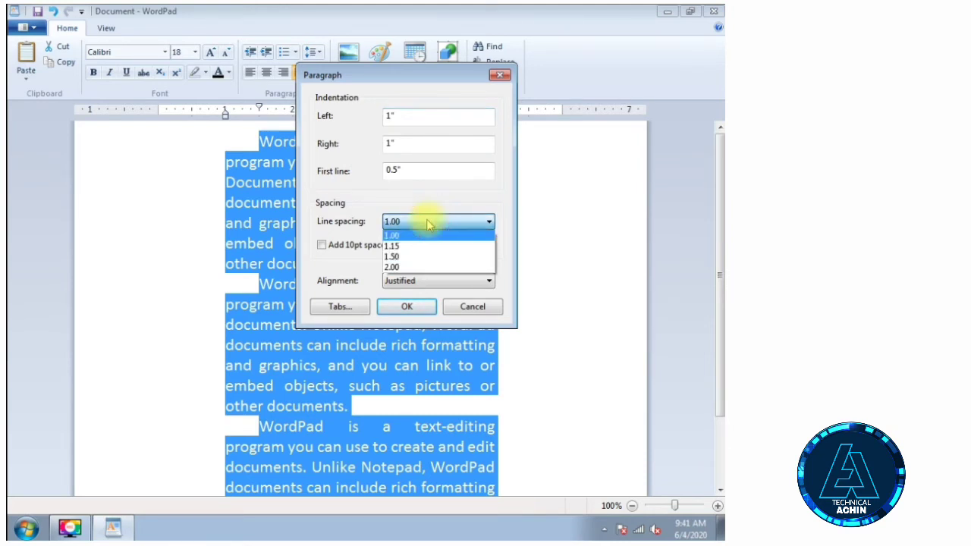
click(410, 267)
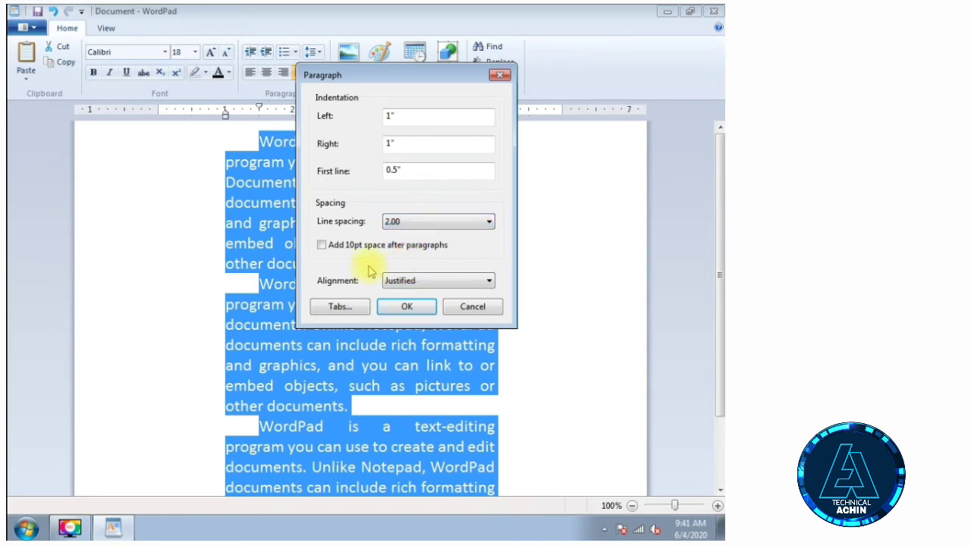
click(400, 308)
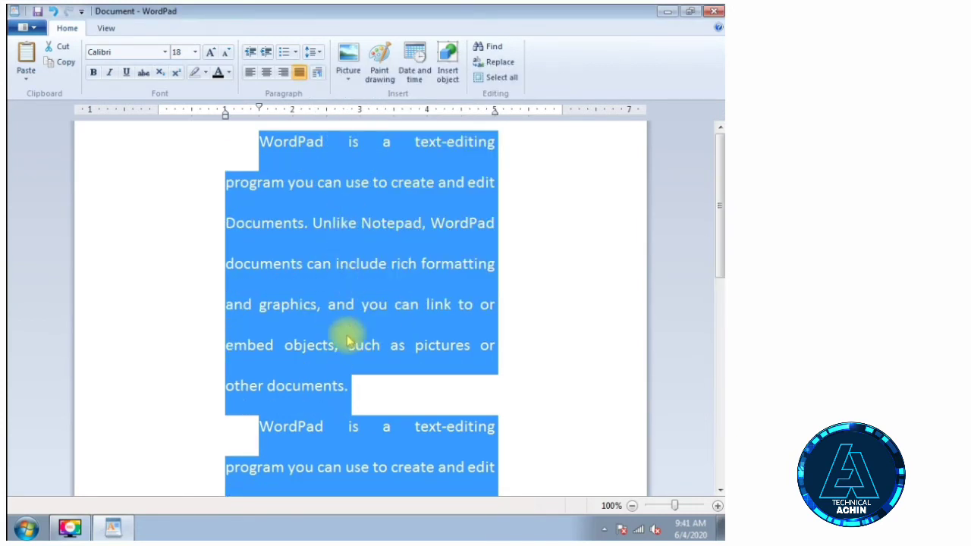
In the paragraph settings, try line spacing 1.50, settle on 1.00, and enable 10pt space after paragraphs.
click(318, 73)
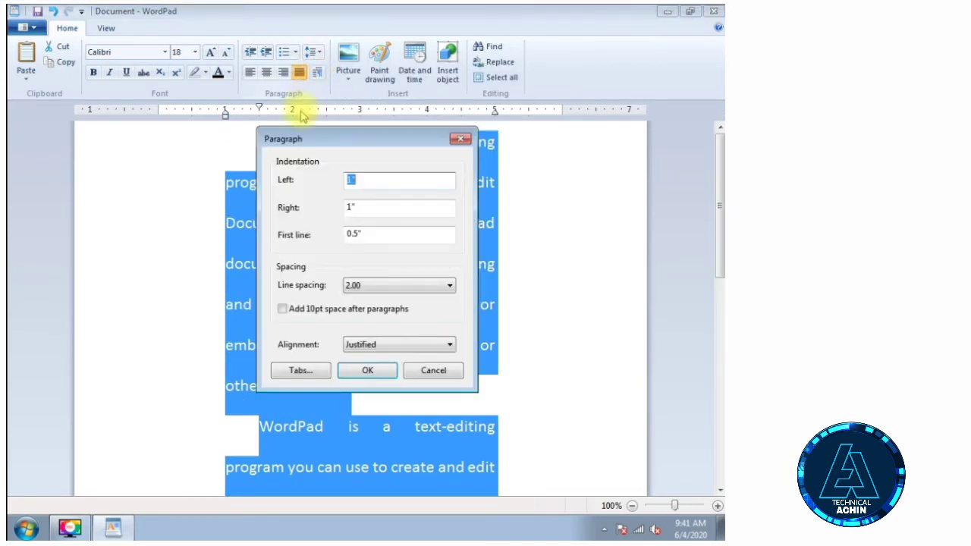
click(350, 285)
click(354, 320)
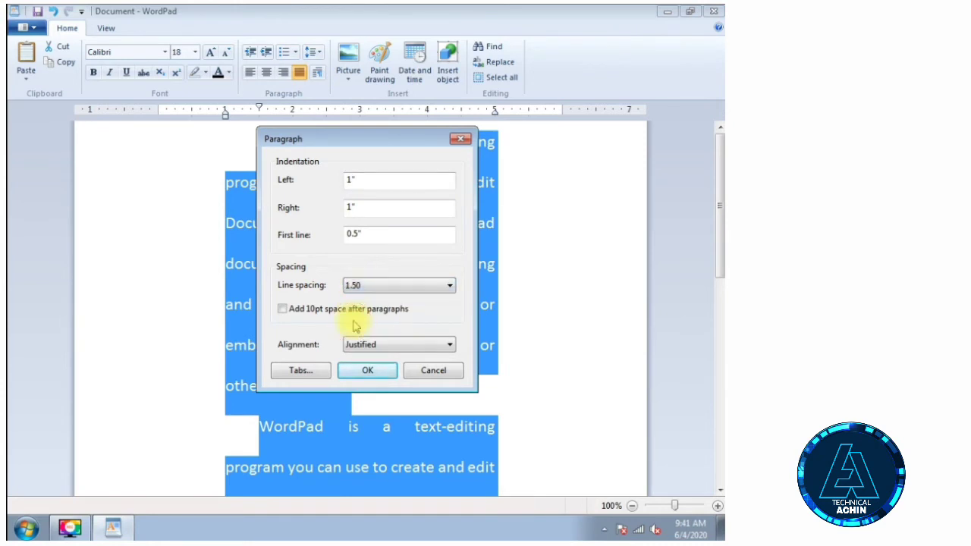
click(374, 287)
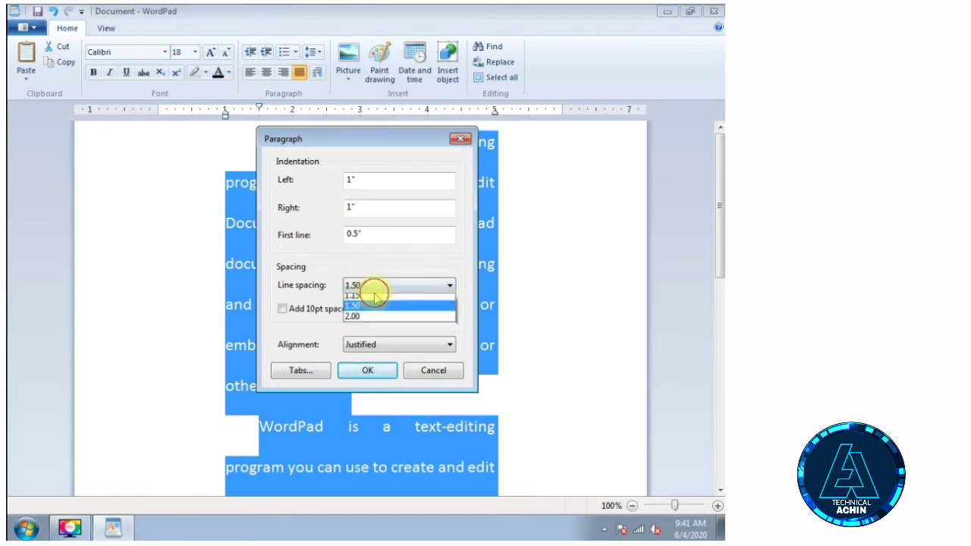
click(372, 297)
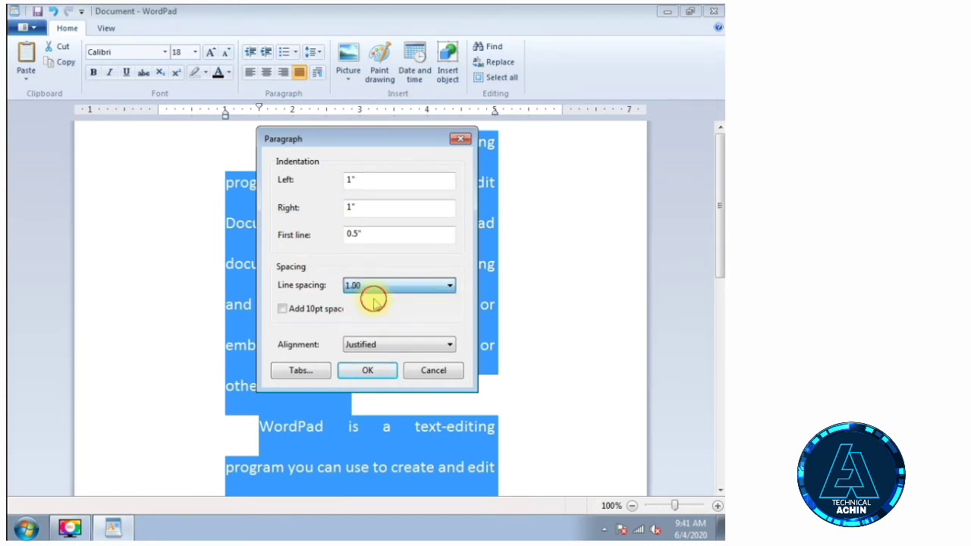
click(286, 309)
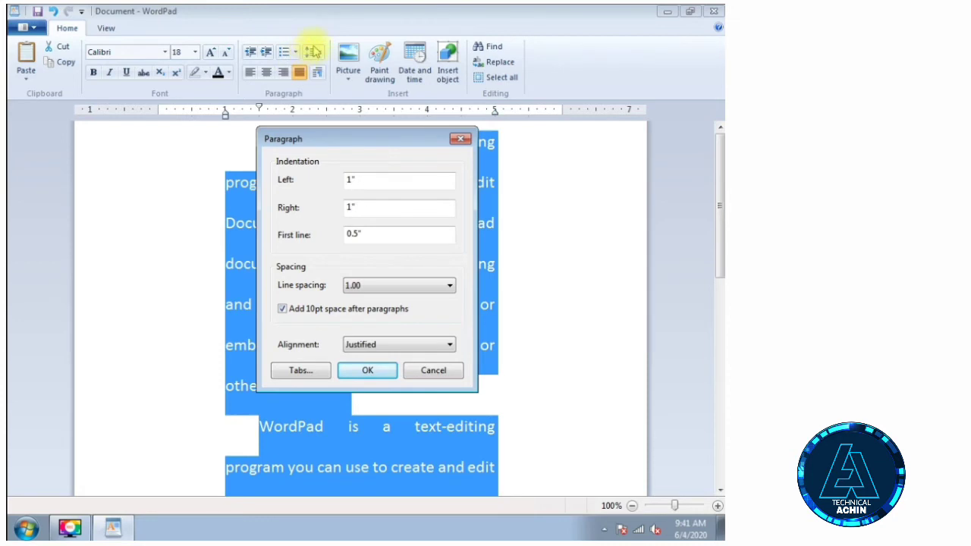
drag(337, 145, 319, 65)
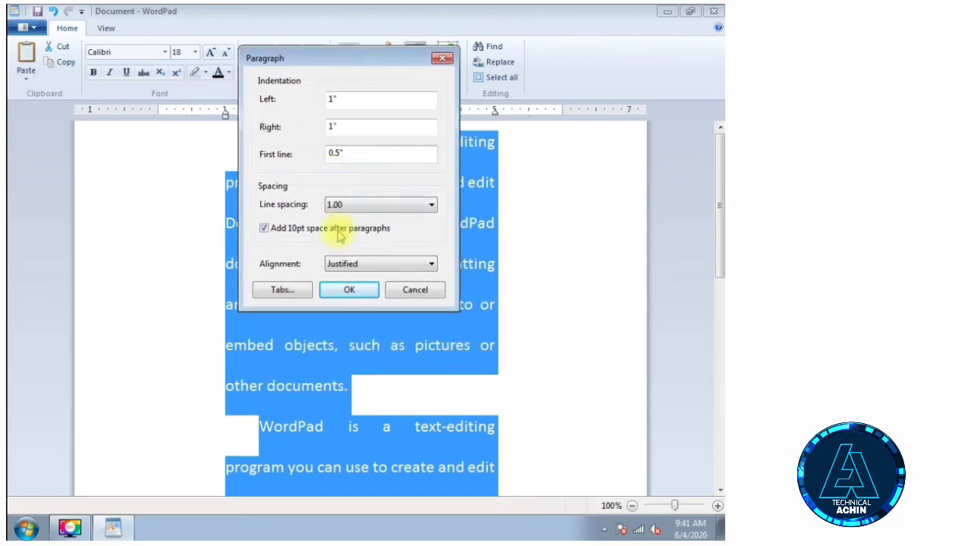
Choose Justified as the alignment of the selected paragraphs and apply the paragraph settings.
click(350, 264)
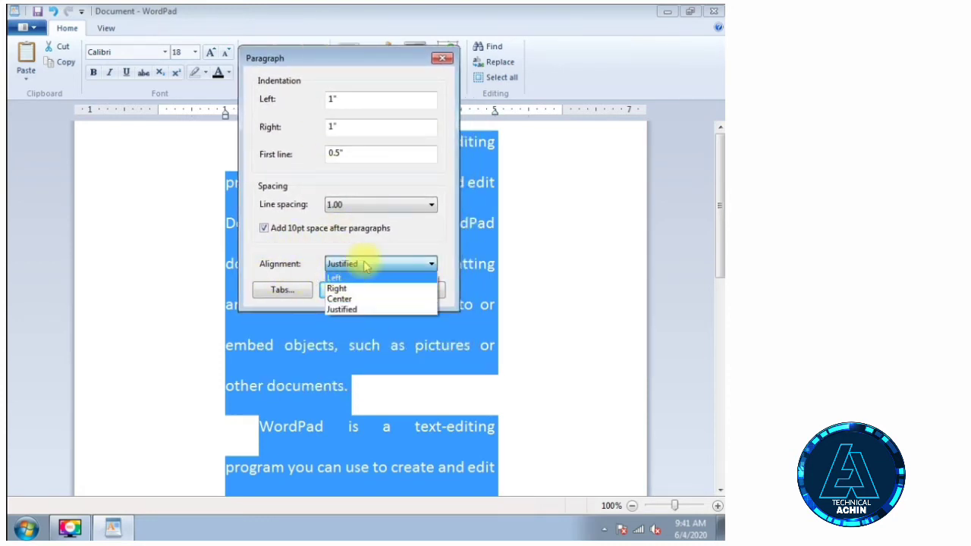
click(369, 263)
drag(341, 50, 256, 193)
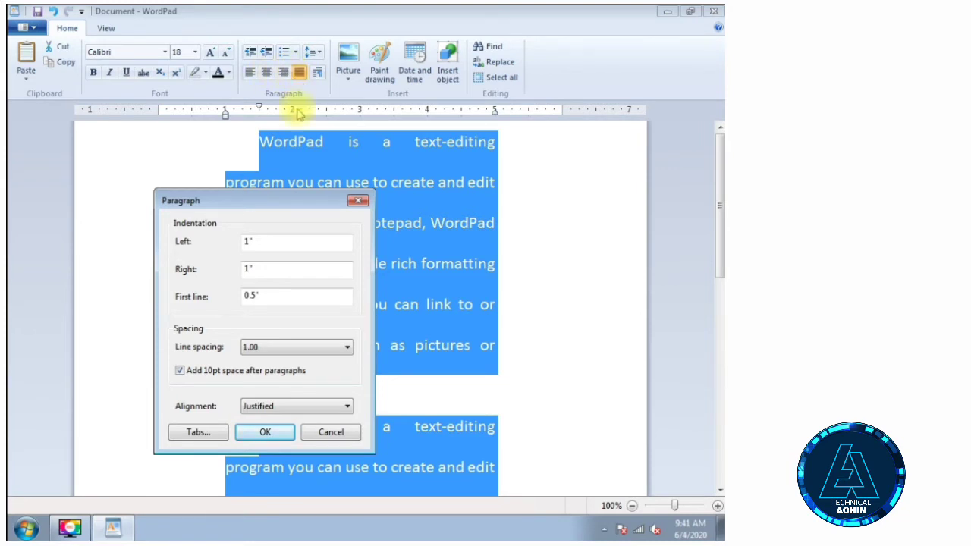
drag(300, 202, 445, 39)
click(402, 244)
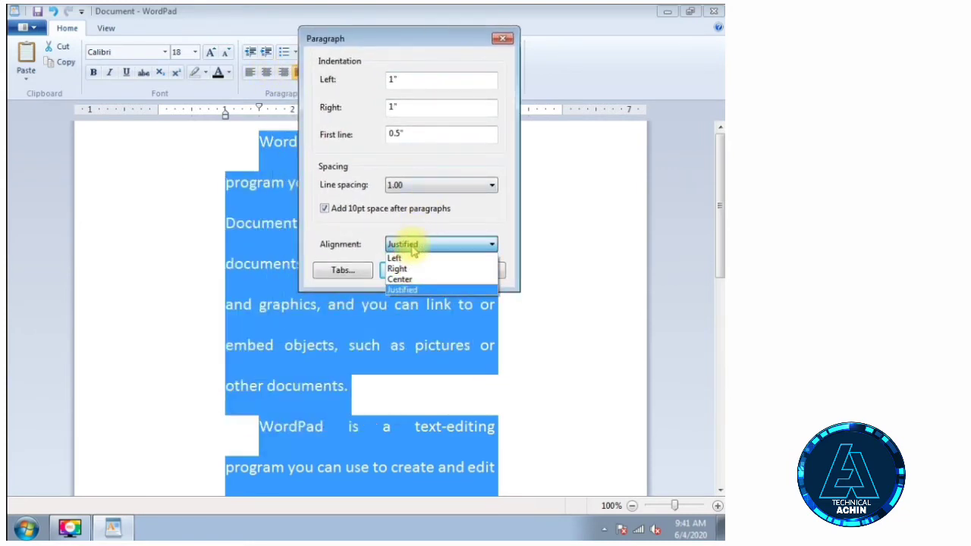
click(403, 291)
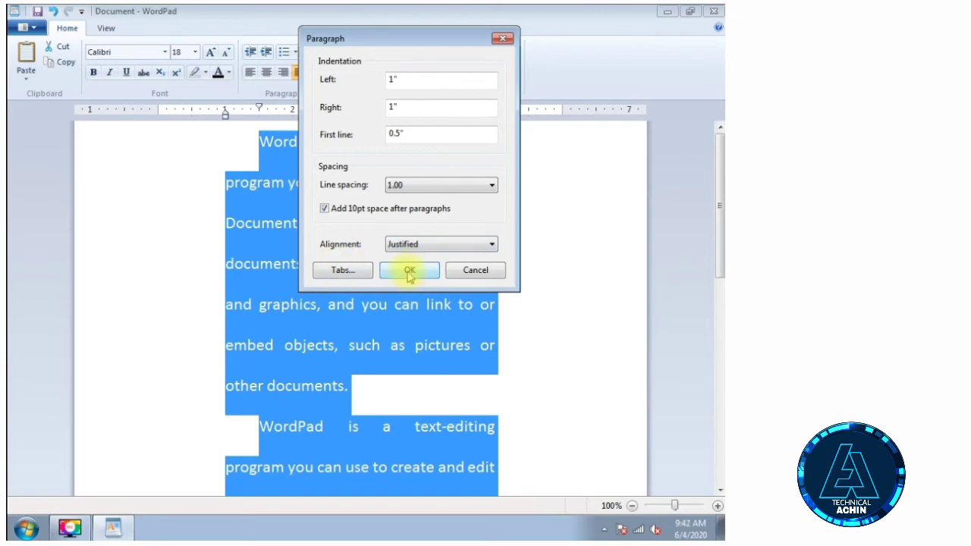
click(409, 272)
scroll(379, 254, down, 2)
scroll(381, 263, up, 2)
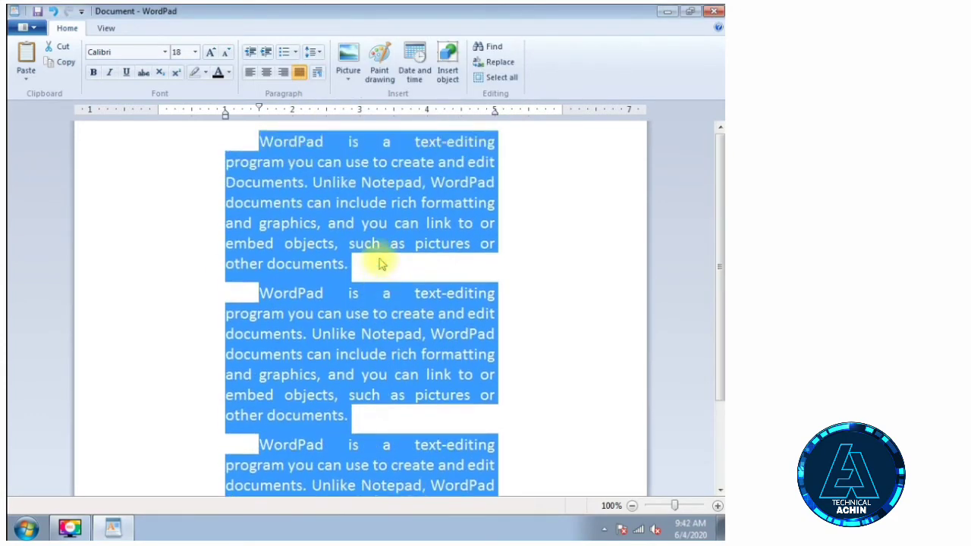
Delete all the formatted sample text from the document.
scroll(382, 262, down, 1)
scroll(382, 260, up, 1)
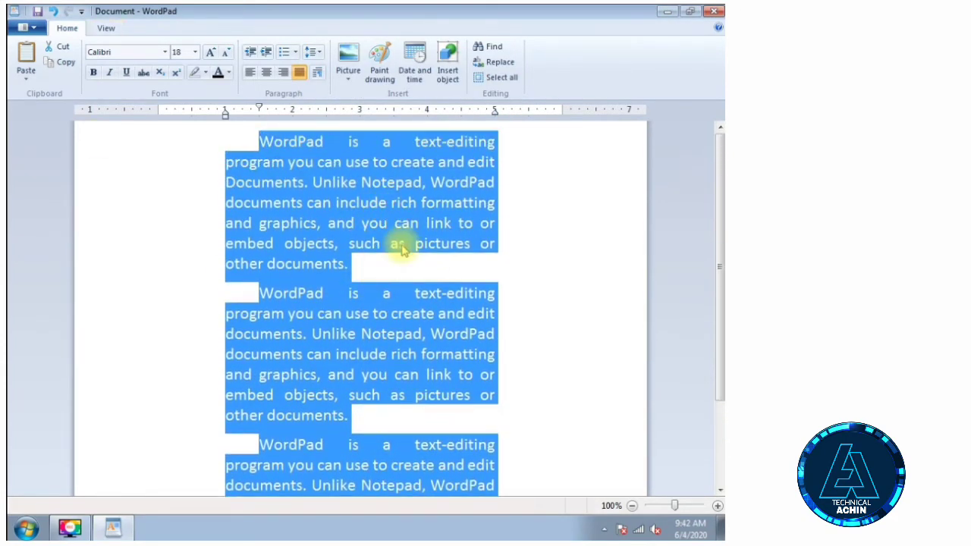
click(399, 244)
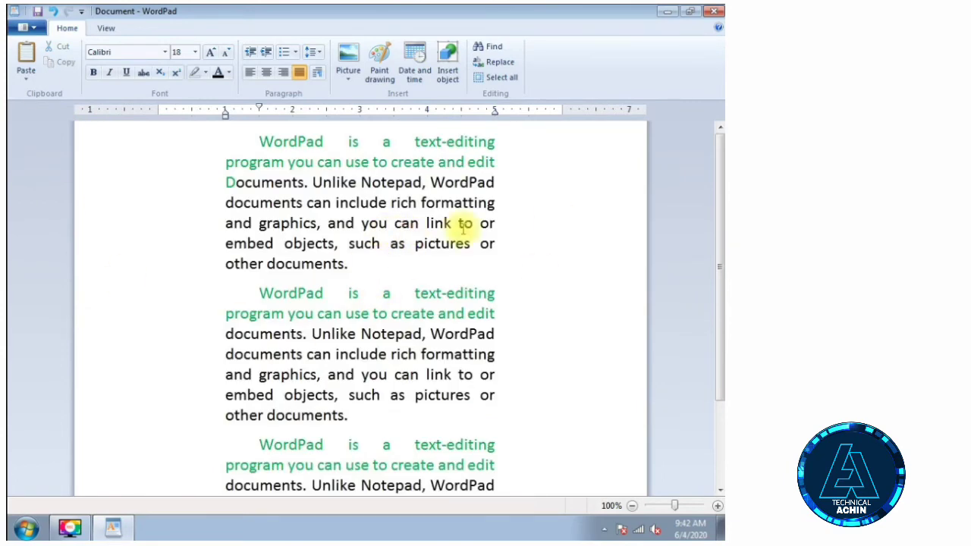
key(ctrl+a)
key(Delete)
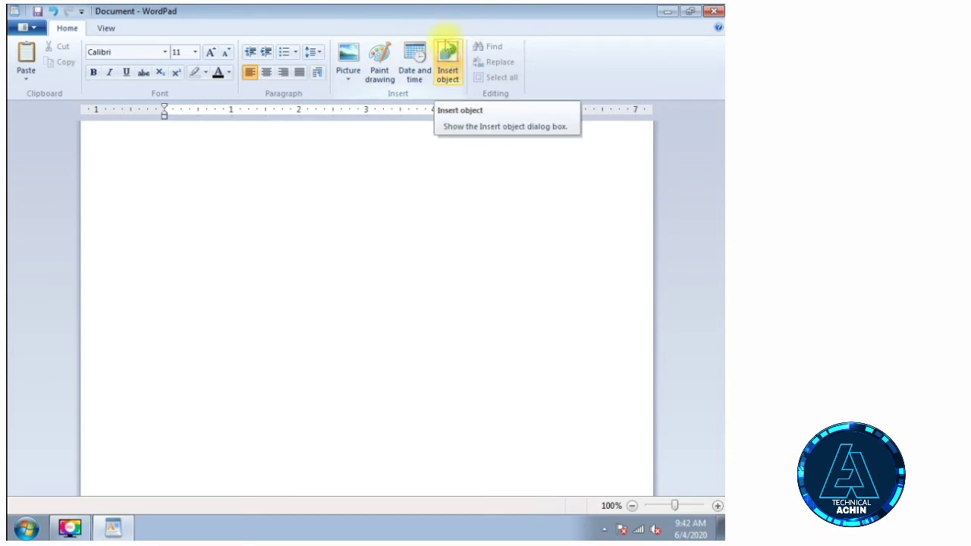
Insert the Tulips picture from the Sample Pictures folder into the empty document.
click(347, 61)
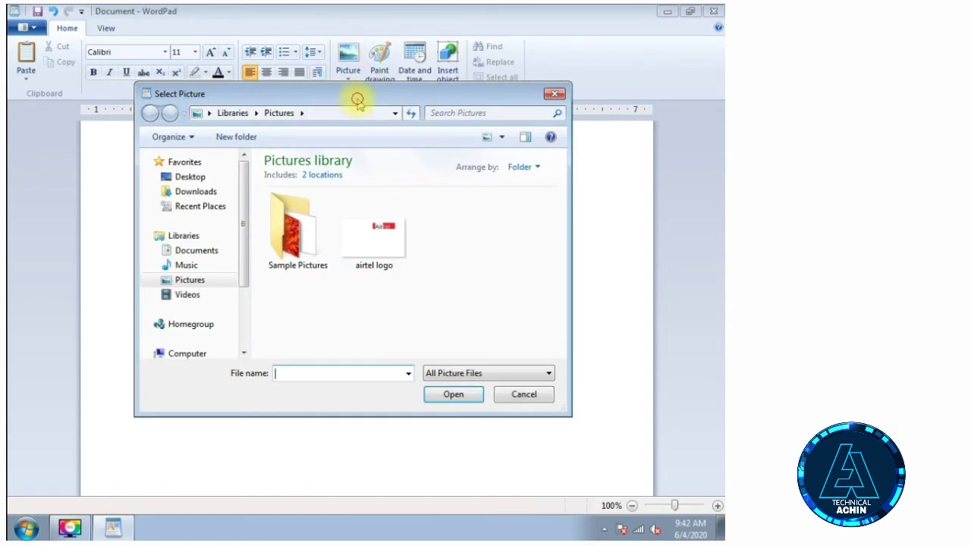
drag(358, 99, 336, 77)
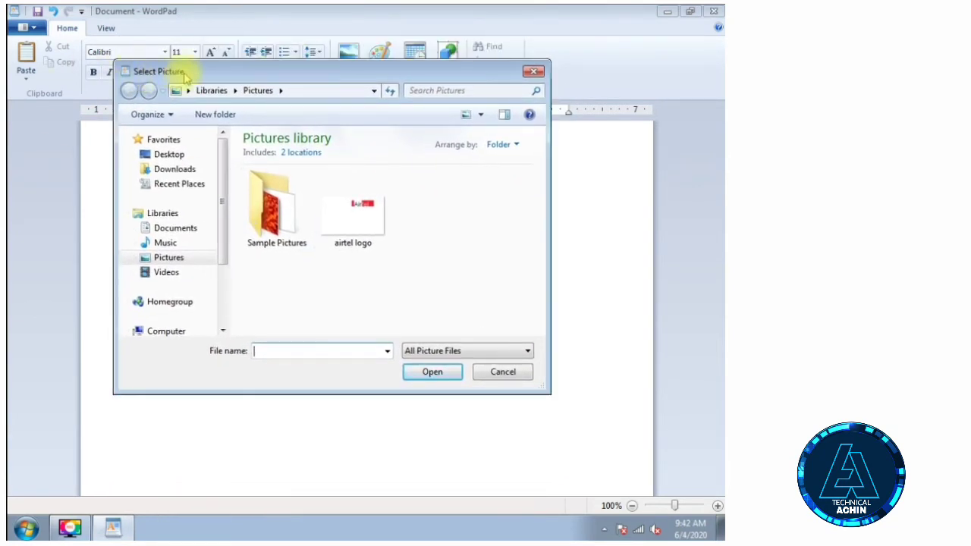
double_click(273, 208)
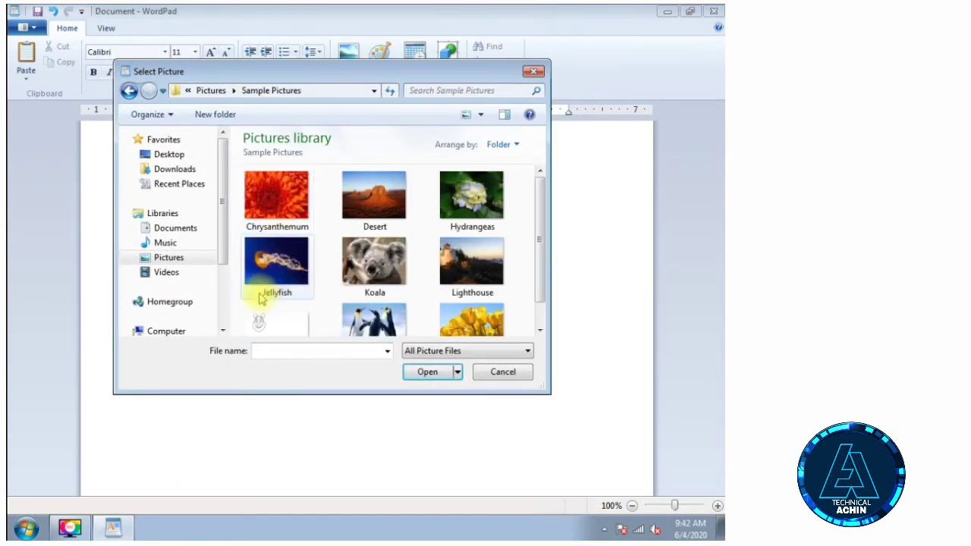
click(469, 320)
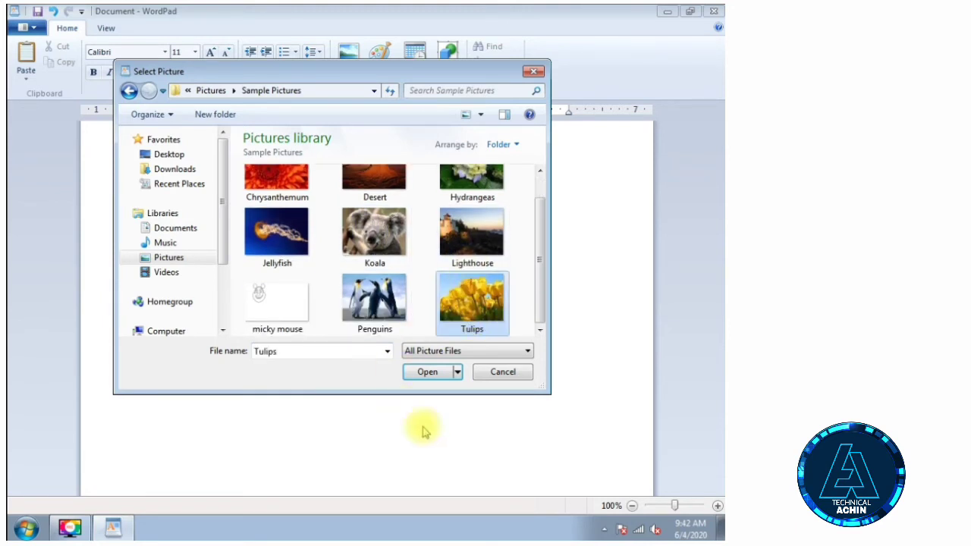
click(426, 372)
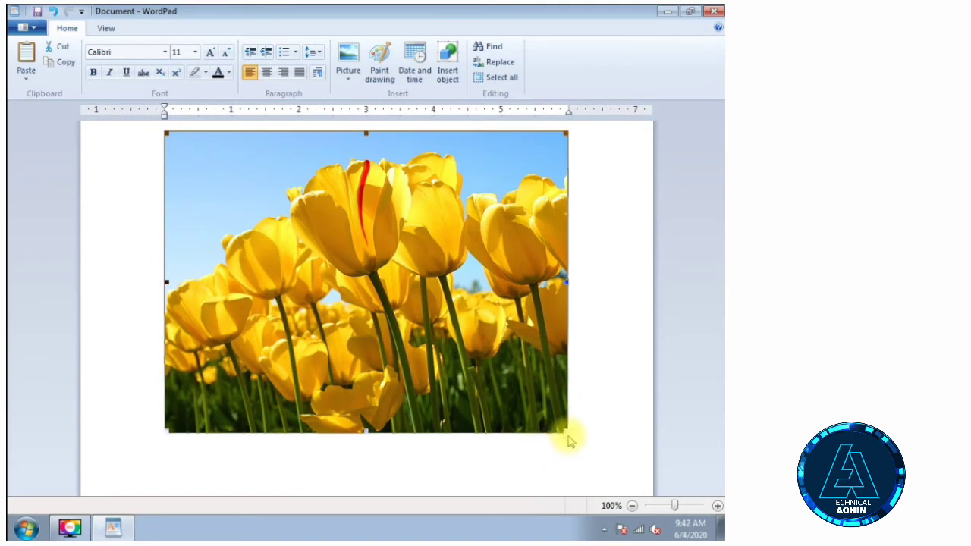
Resize the tulips picture freehand, trying its height and width separately, and end at about 3.6 inches wide.
click(575, 282)
click(382, 223)
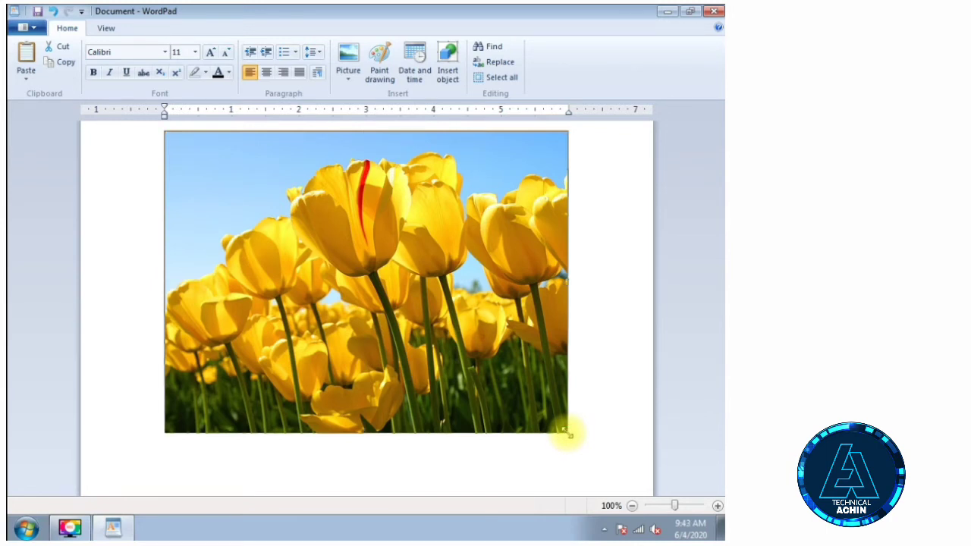
drag(569, 434, 434, 364)
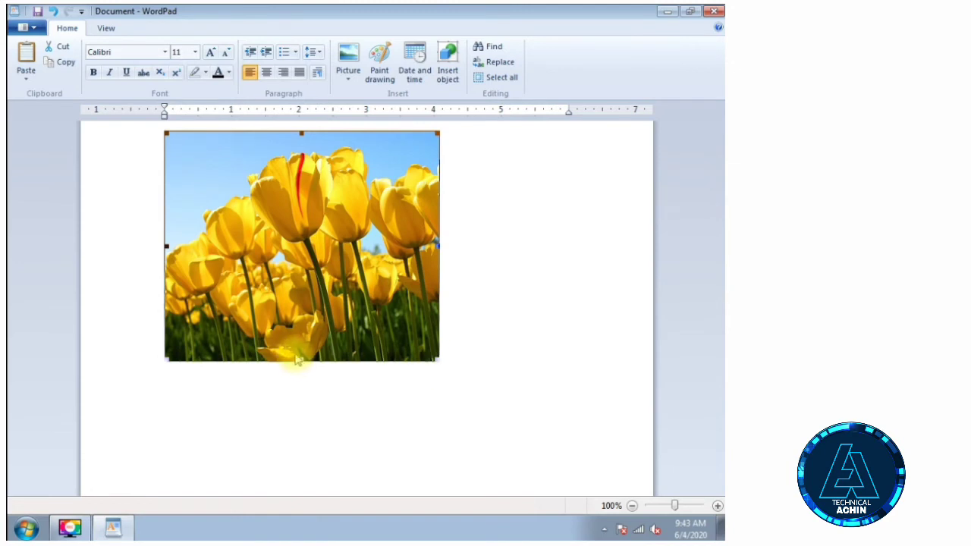
drag(302, 358, 293, 452)
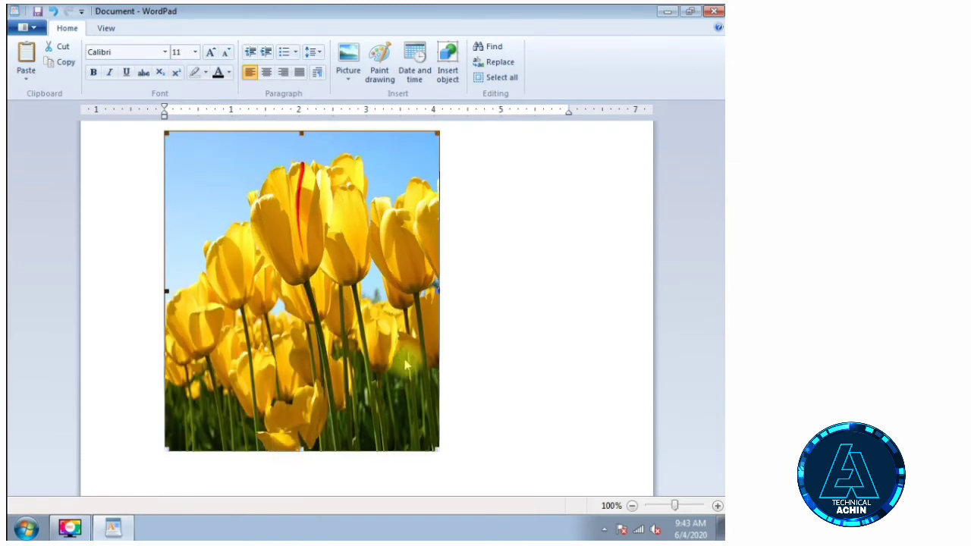
drag(440, 291, 529, 284)
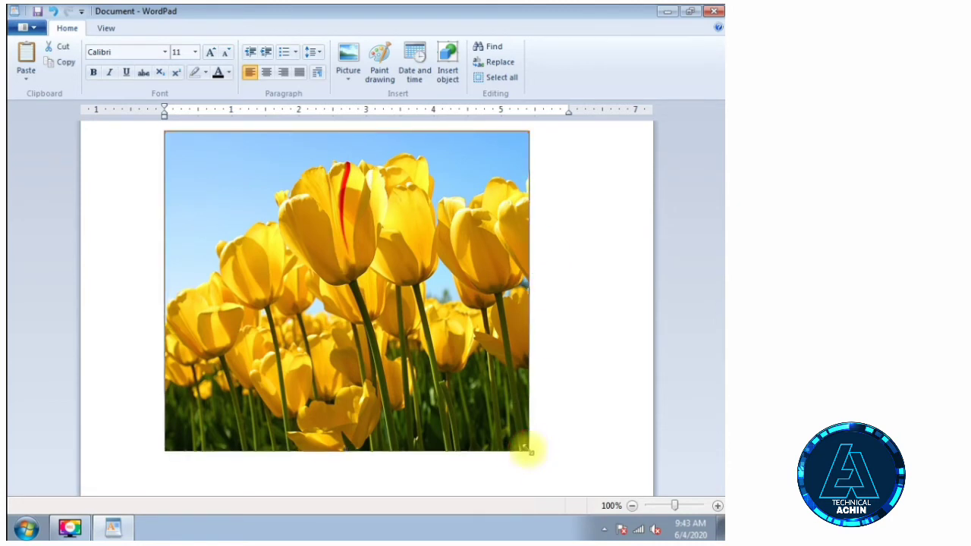
drag(529, 450, 407, 346)
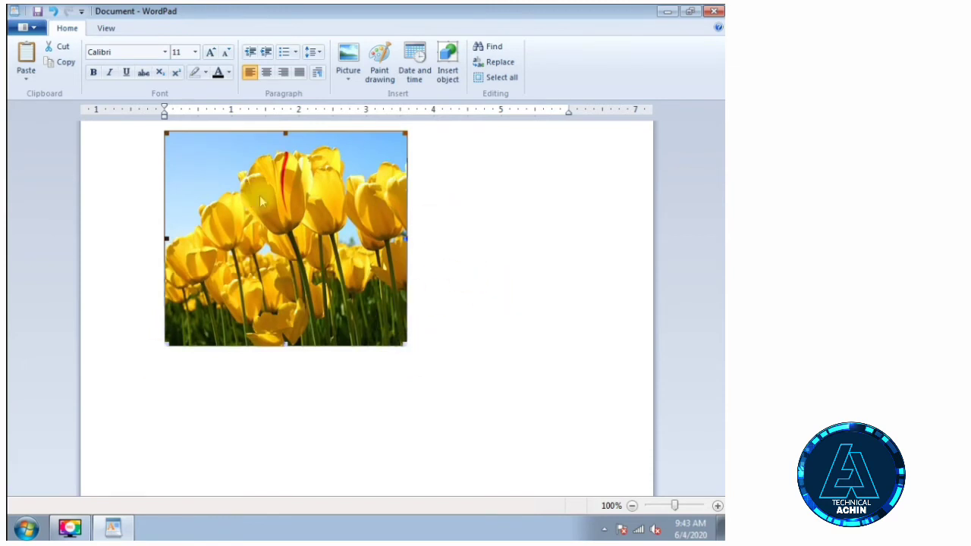
click(457, 359)
click(251, 228)
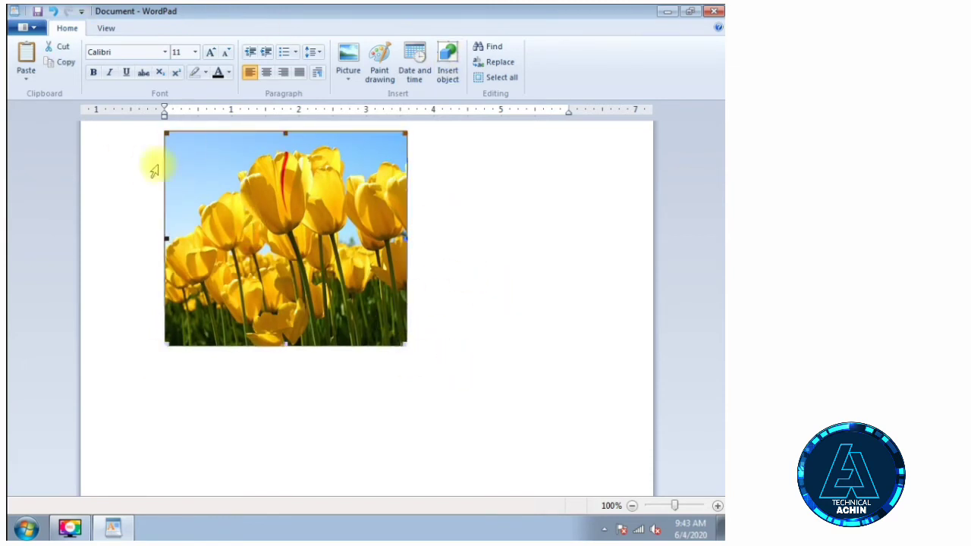
Replace the tulips picture with the Koala picture from Sample Pictures.
click(349, 82)
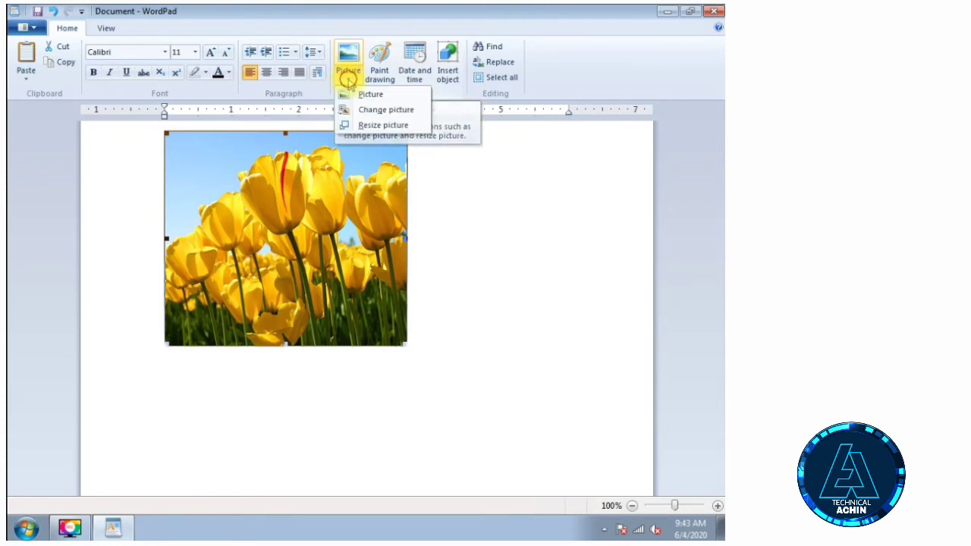
click(370, 111)
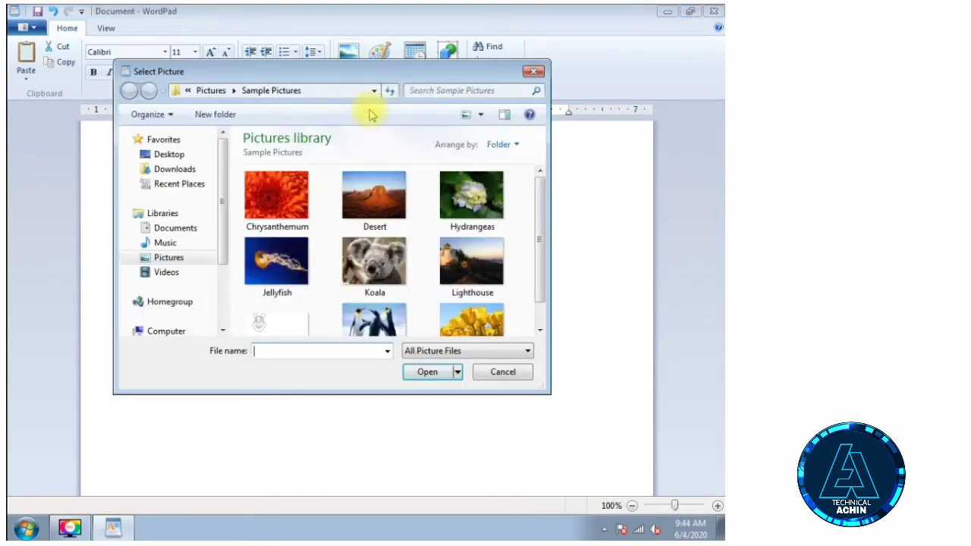
click(283, 199)
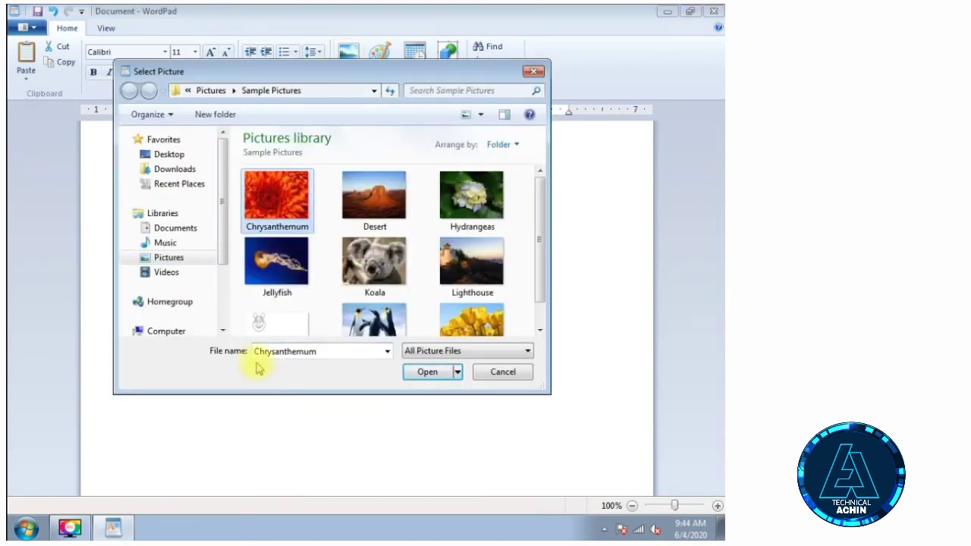
click(390, 210)
click(374, 262)
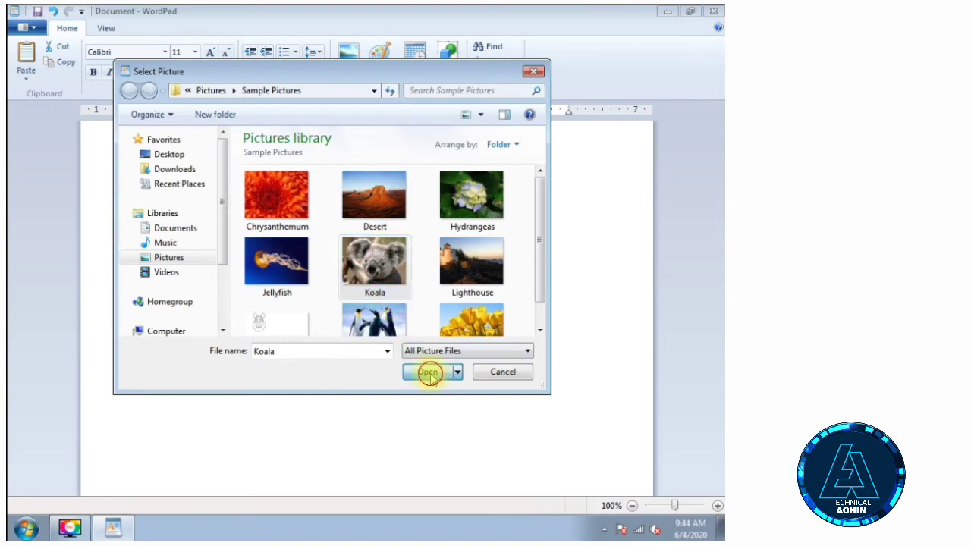
click(428, 372)
click(351, 253)
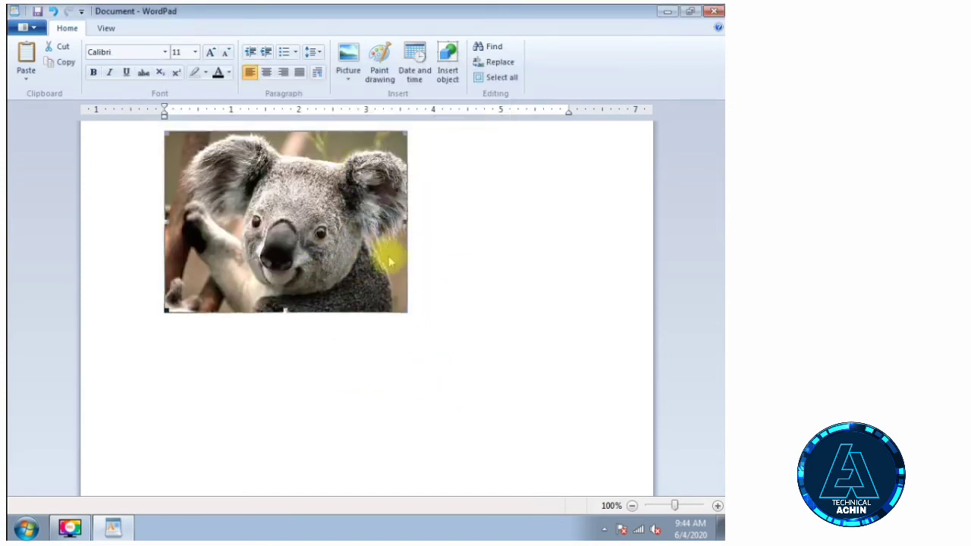
Scale the koala picture to 66% horizontally and 43% vertically with the aspect ratio unlocked, and reshape it freehand to about 5 inches wide.
click(348, 75)
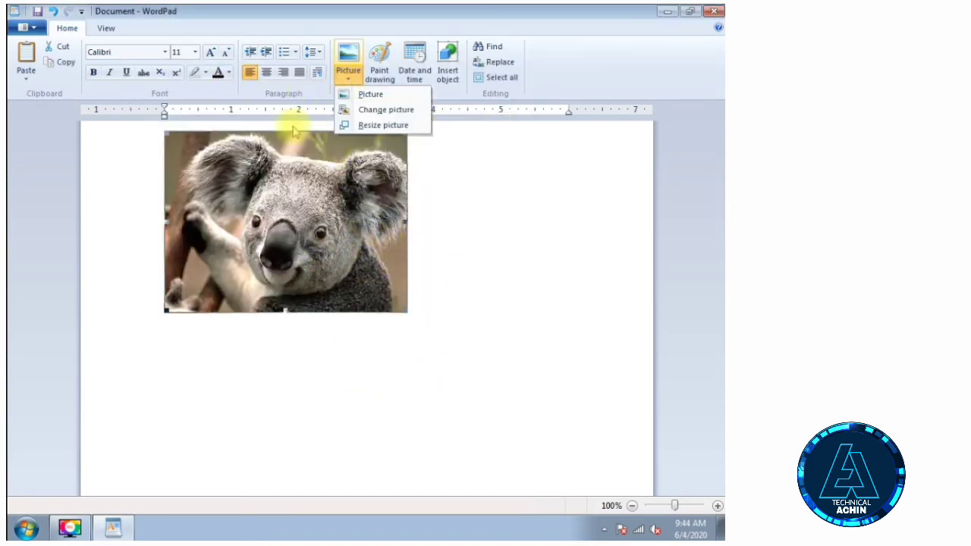
click(383, 125)
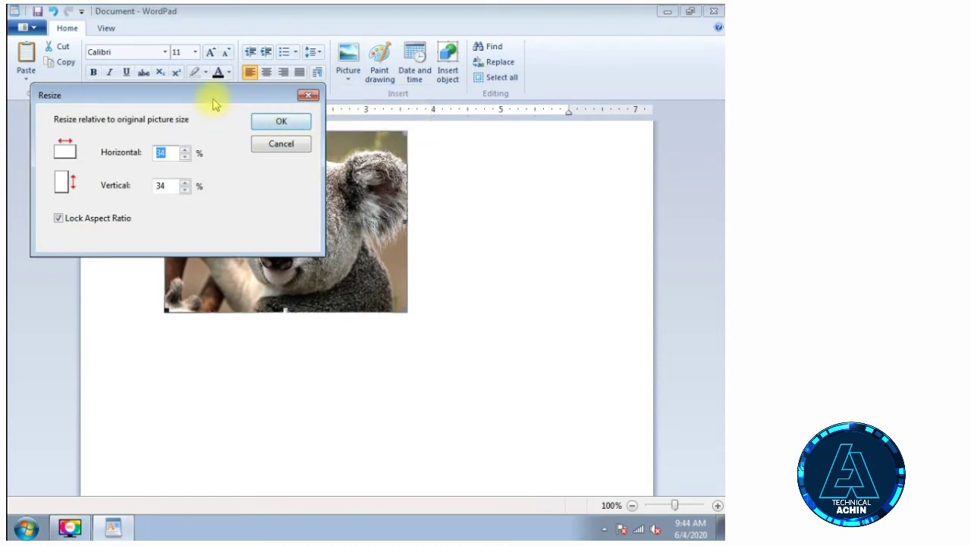
drag(211, 98, 474, 146)
drag(414, 149, 445, 142)
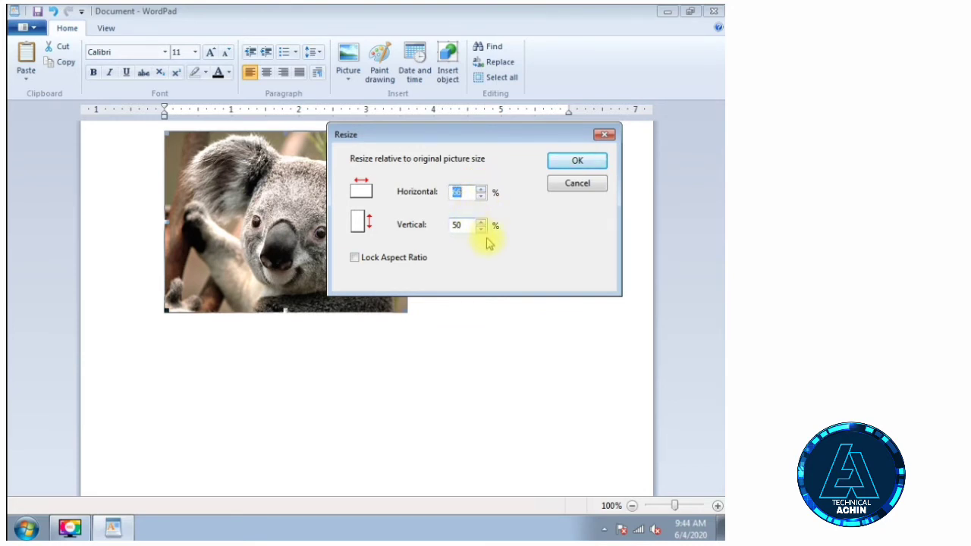
click(481, 228)
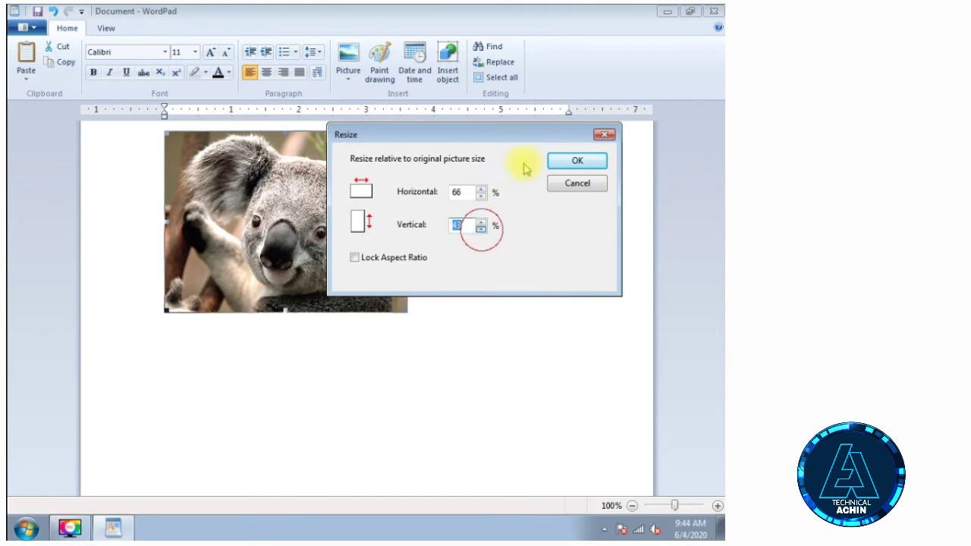
click(559, 163)
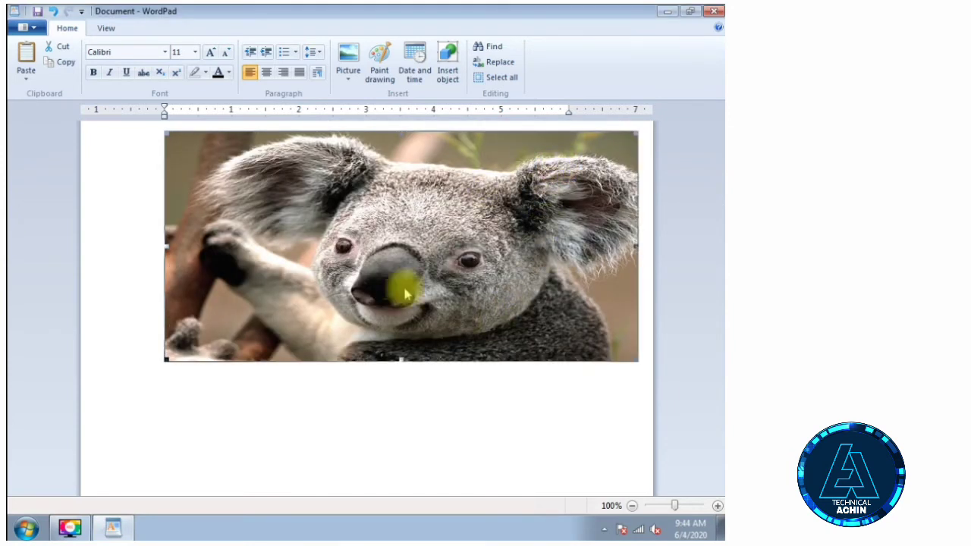
drag(637, 361, 498, 378)
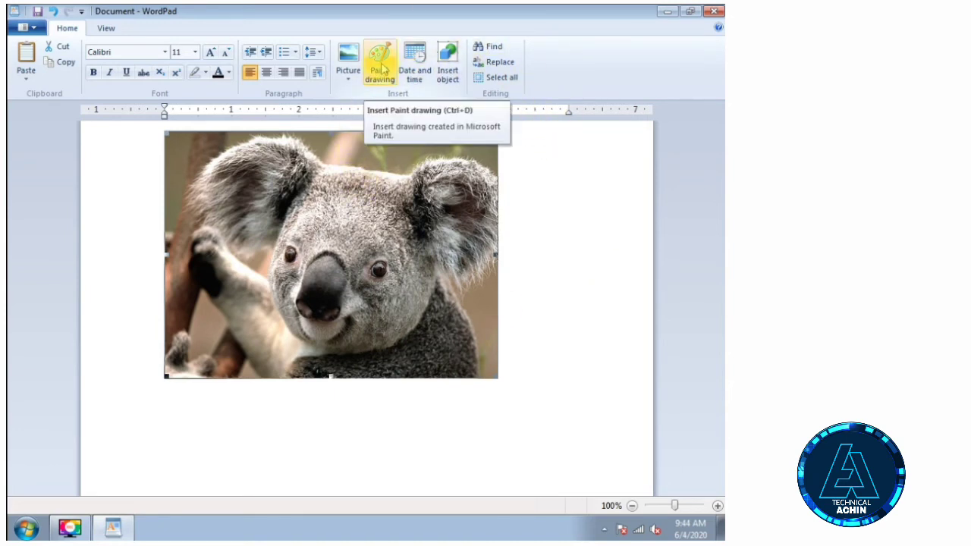
Delete the koala picture and start a new Paint drawing inside the empty document.
click(382, 258)
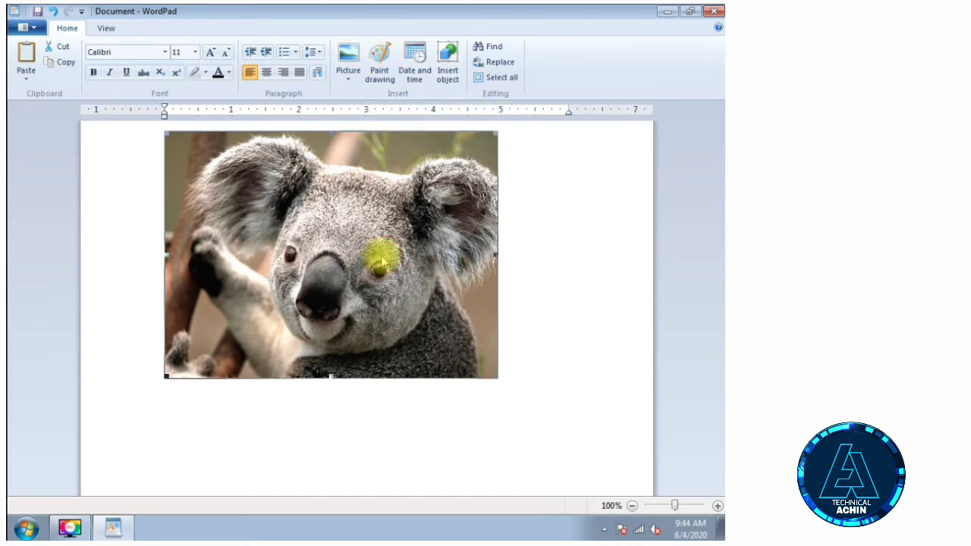
key(Delete)
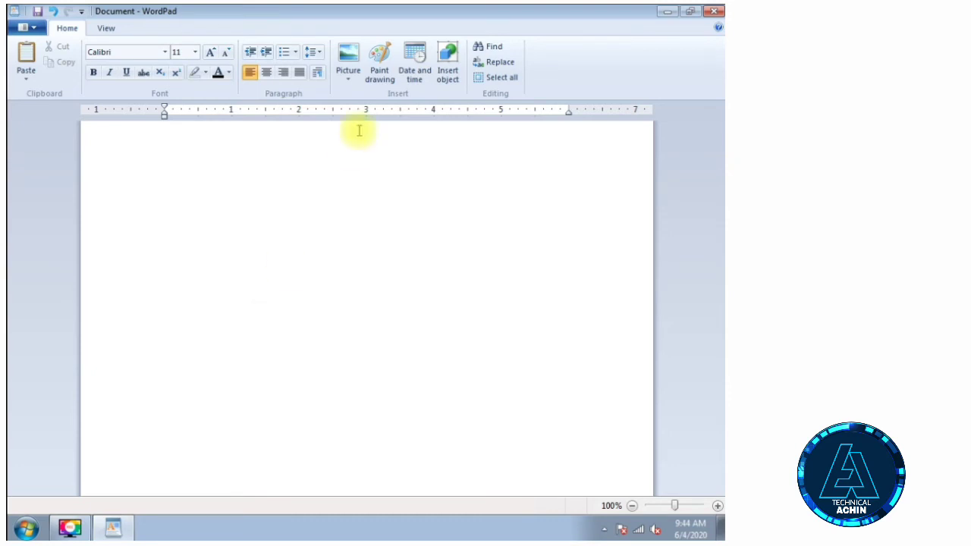
click(191, 148)
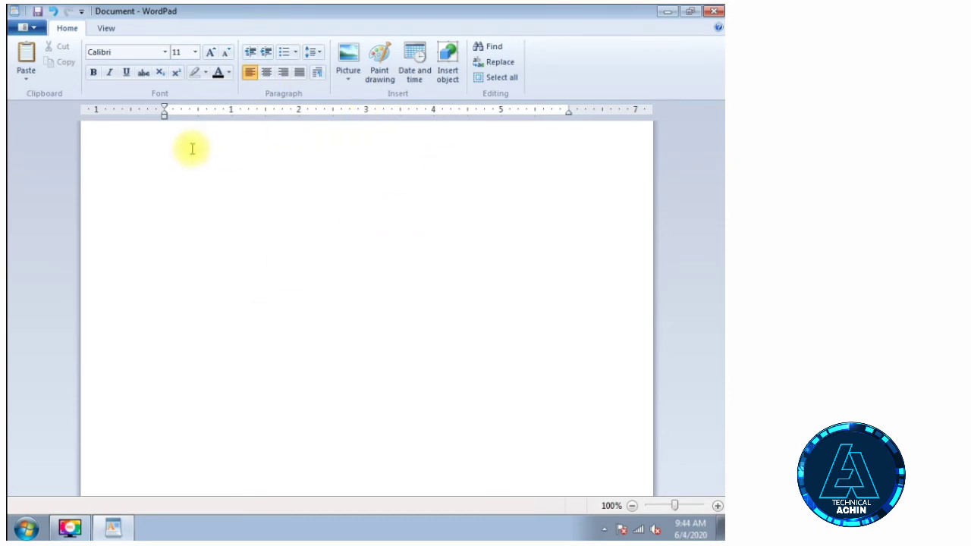
click(379, 56)
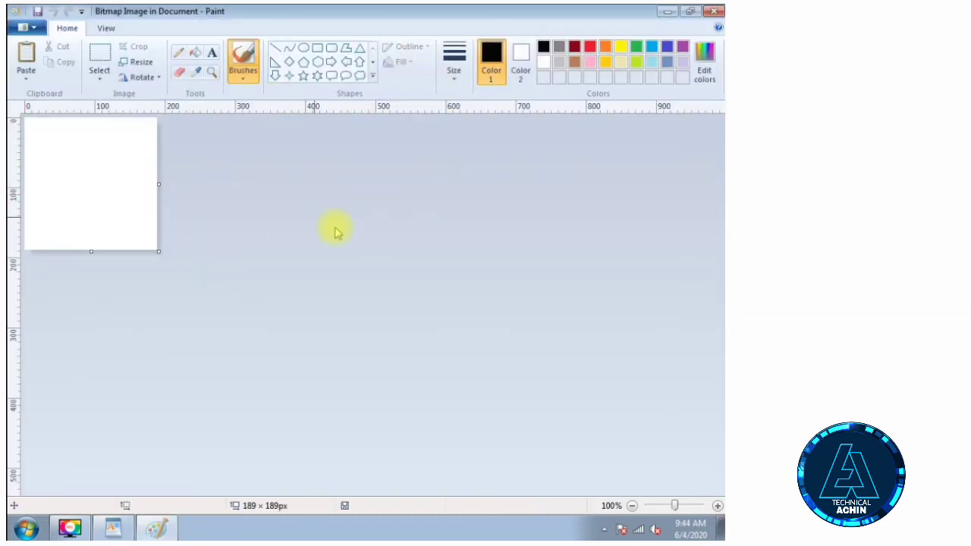
Enlarge the drawing canvas to about 892 × 494 px and draw a black rectangle of about 451 × 350 px near its centre.
drag(158, 252, 652, 465)
click(319, 48)
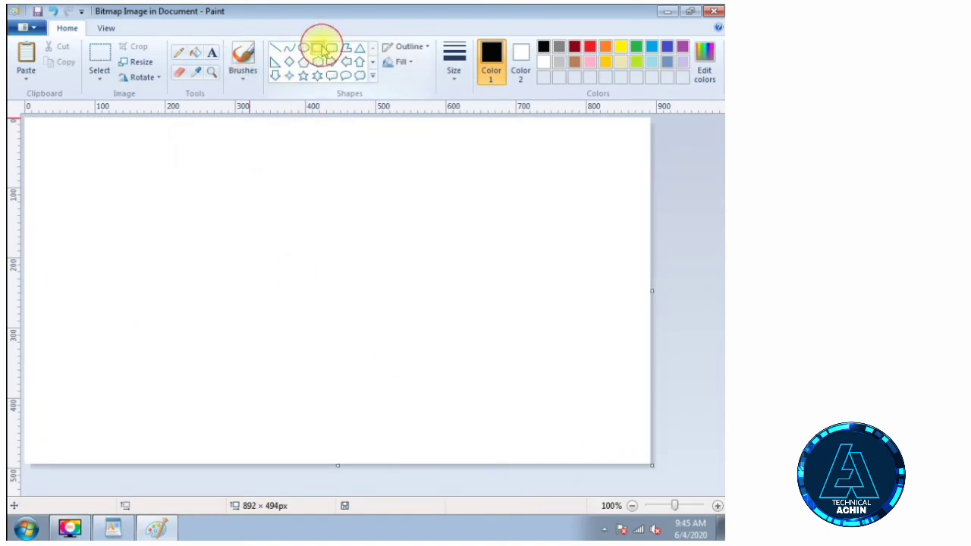
drag(202, 155, 518, 397)
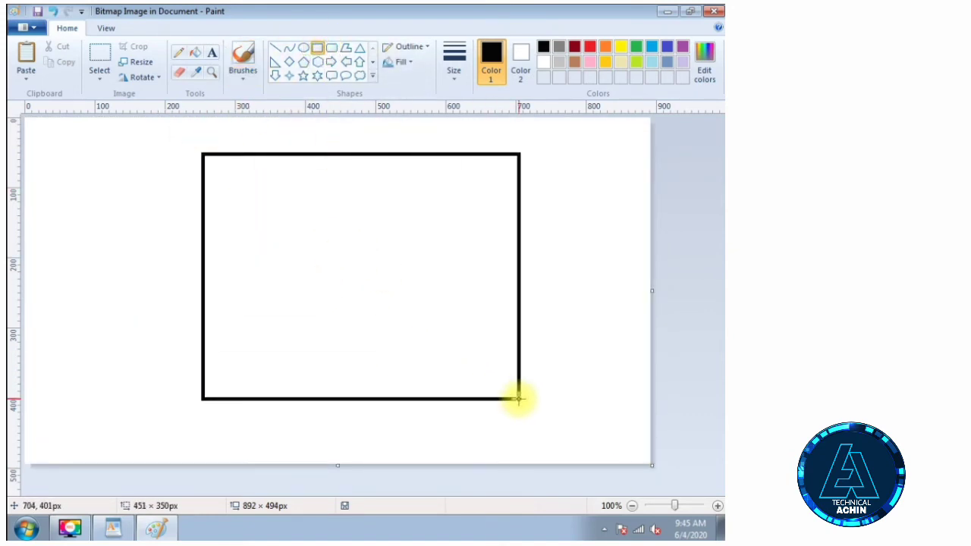
Fill the inside of the rectangle with indigo blue.
click(195, 53)
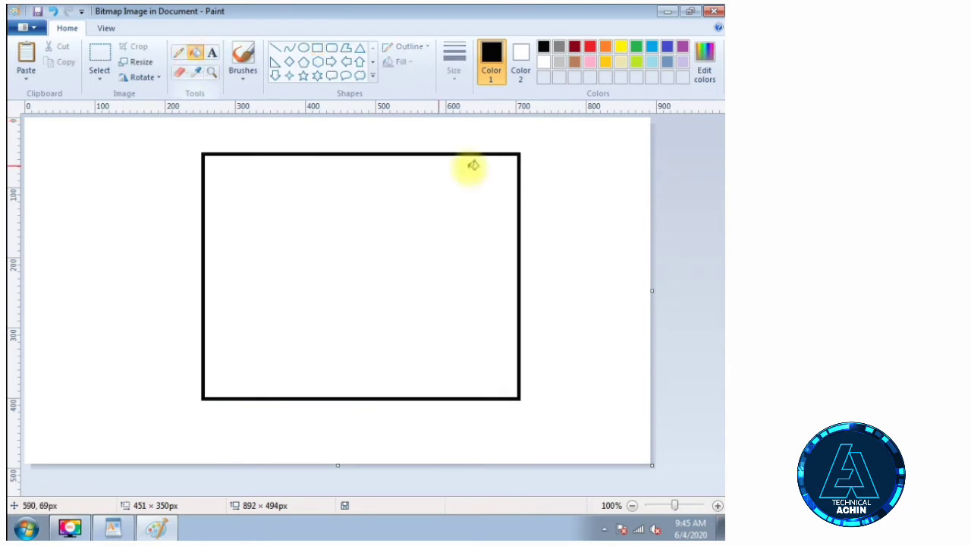
click(666, 47)
click(386, 218)
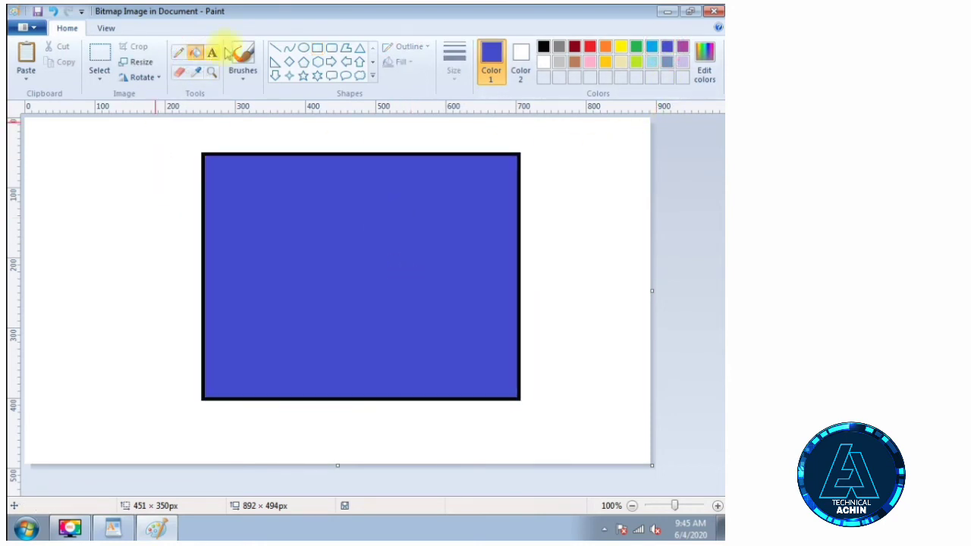
Draw an upright ellipse of about 170 × 225 px to the left of the rectangle and fill it with the same indigo blue.
click(304, 47)
drag(74, 152, 193, 309)
click(195, 52)
click(134, 213)
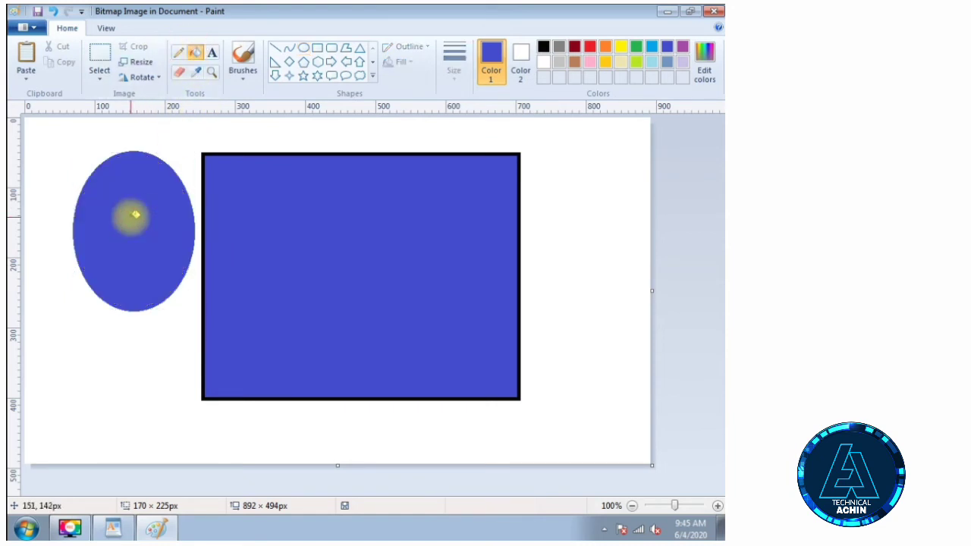
Delete the blue rectangle and the blue ellipse from the canvas.
click(104, 53)
drag(54, 130, 199, 320)
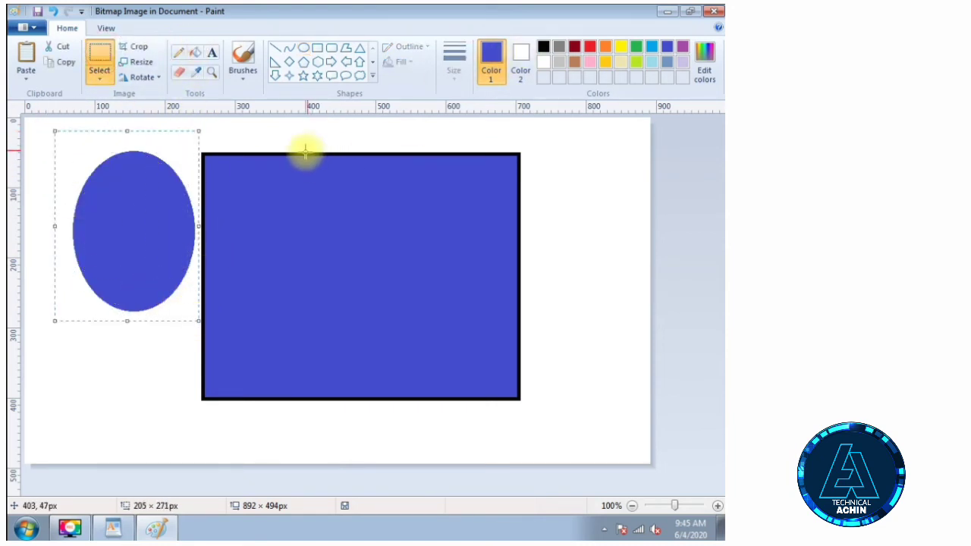
drag(199, 131, 538, 413)
key(Delete)
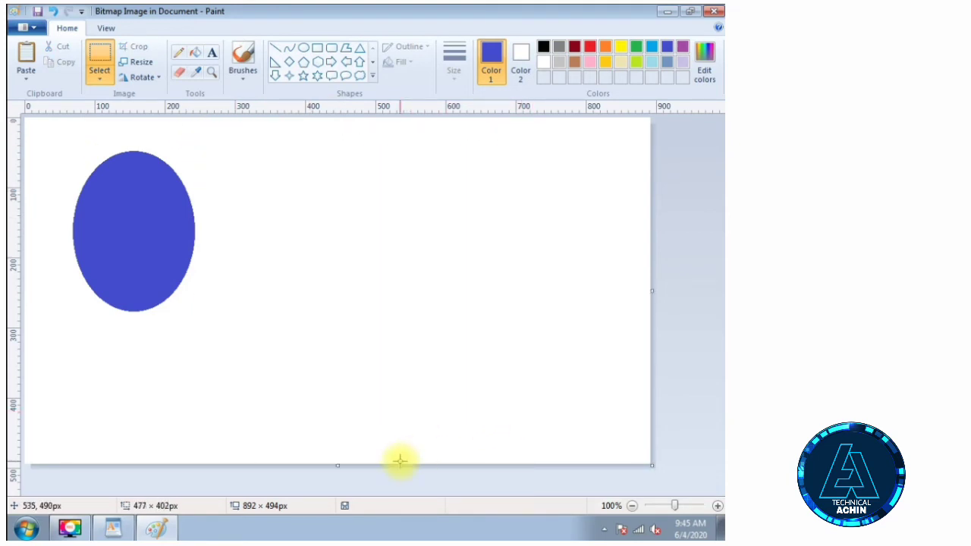
drag(54, 119, 247, 367)
key(Delete)
Draw an upright ellipse of about 194 × 250 px near the canvas centre and fill it with indigo blue.
click(303, 47)
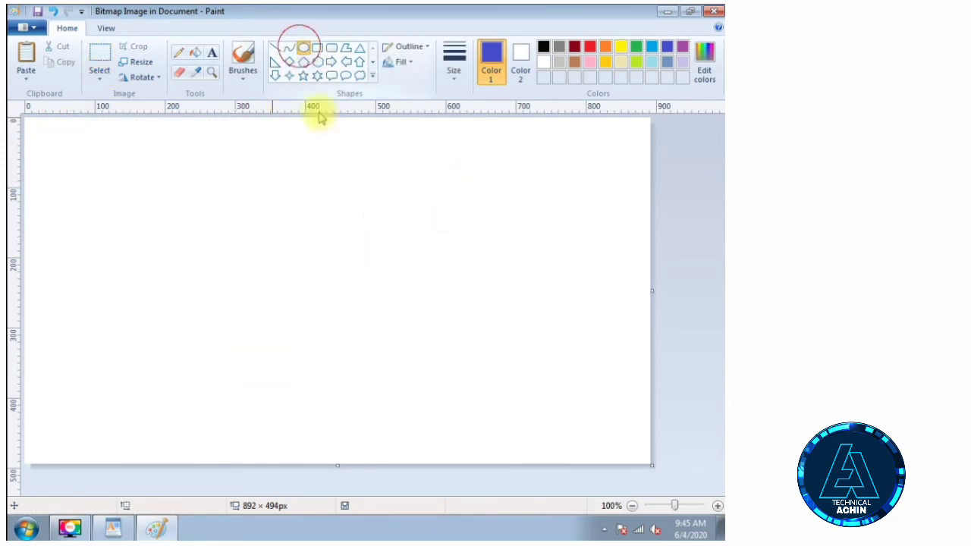
drag(258, 159, 391, 336)
click(196, 53)
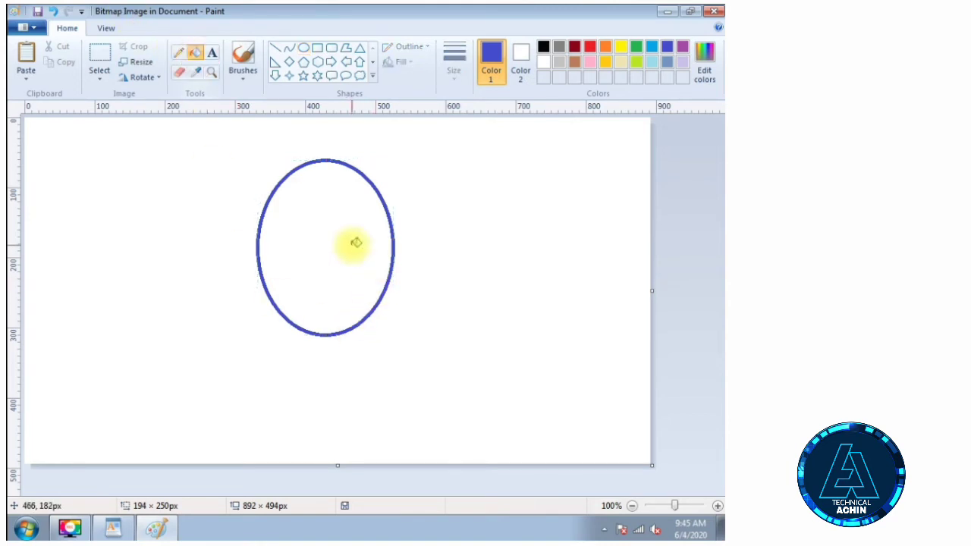
click(352, 243)
Select the filled ellipse with a rectangular selection and move it around the canvas.
click(98, 59)
drag(224, 149, 420, 352)
mouse_move(344, 274)
mouse_down()
mouse_move(180, 137)
mouse_move(217, 261)
mouse_move(241, 210)
mouse_move(360, 380)
mouse_move(328, 302)
mouse_move(418, 286)
mouse_move(492, 251)
mouse_move(494, 303)
mouse_move(389, 343)
mouse_move(356, 342)
mouse_up()
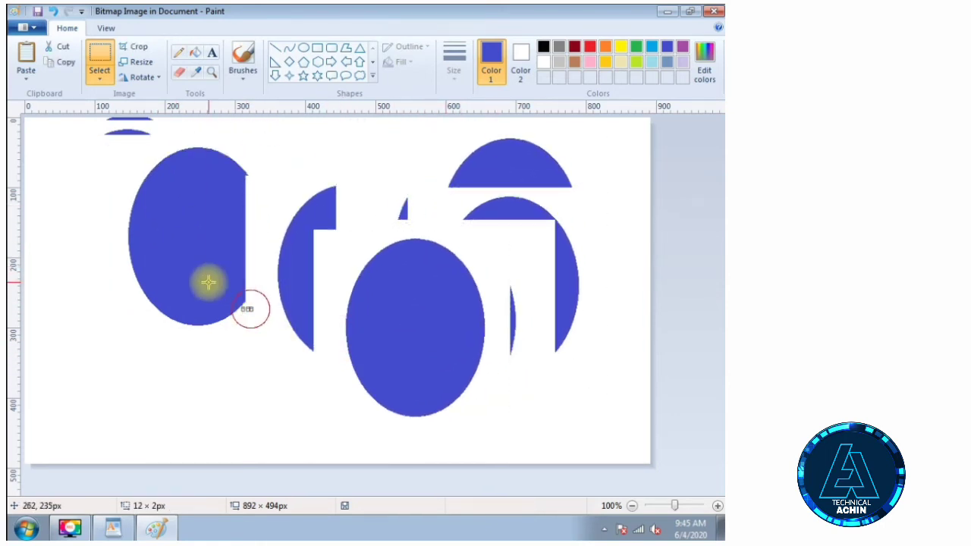
Delete a rectangular area across the ellipse pieces, and clear everything from the canvas.
drag(325, 219, 217, 333)
key(Delete)
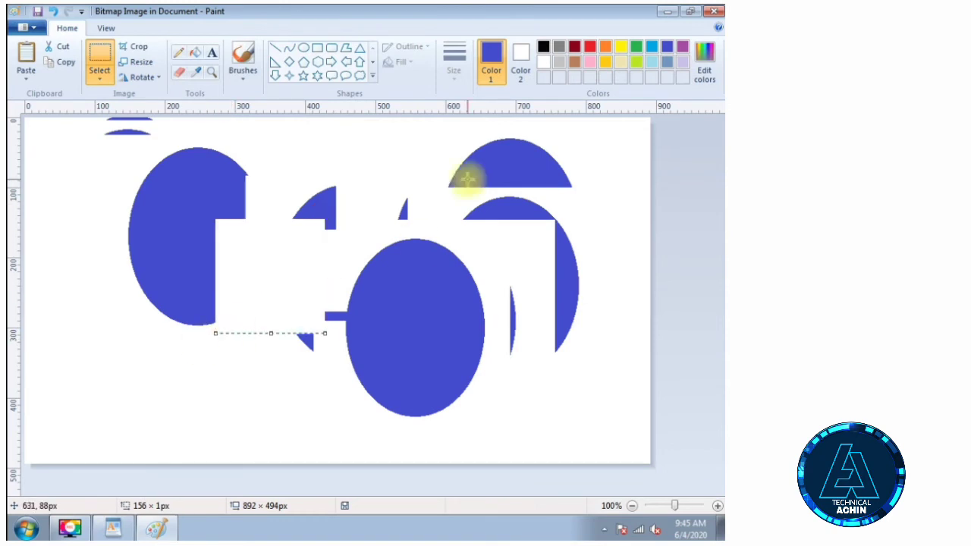
drag(347, 184, 455, 336)
drag(543, 255, 553, 299)
click(531, 183)
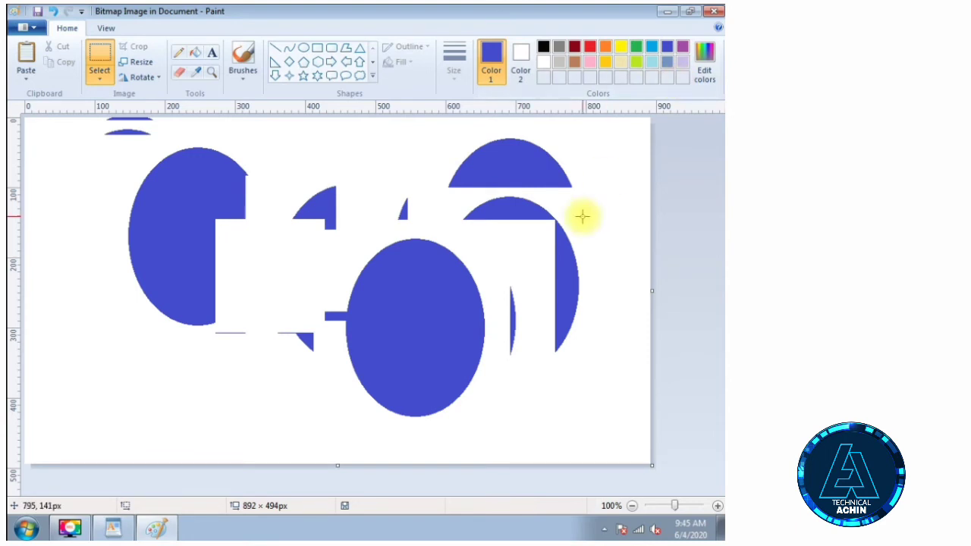
key(ctrl+a)
key(Delete)
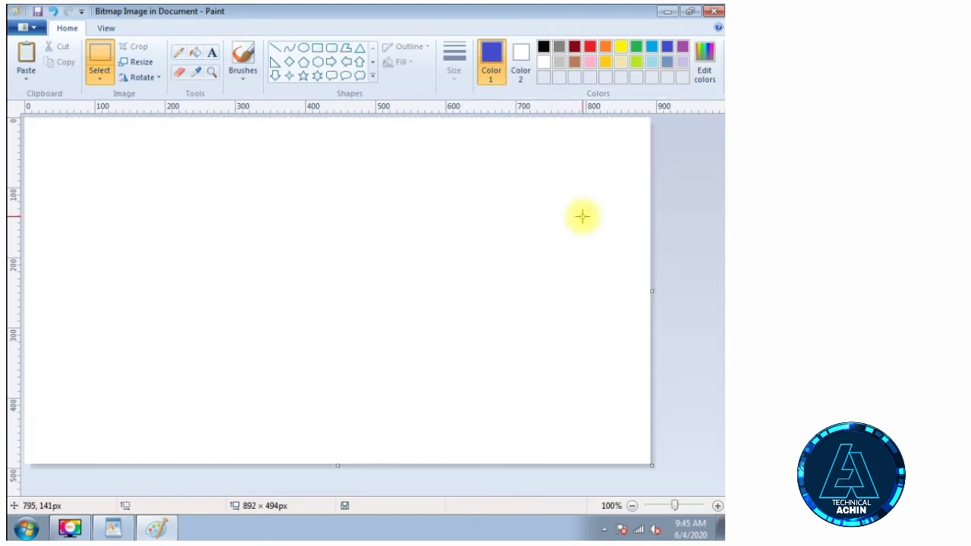
Draw an indigo-outlined rectangle of about 487 × 234 px in the upper half of the canvas and fill it with light yellow.
click(318, 47)
drag(193, 157, 534, 321)
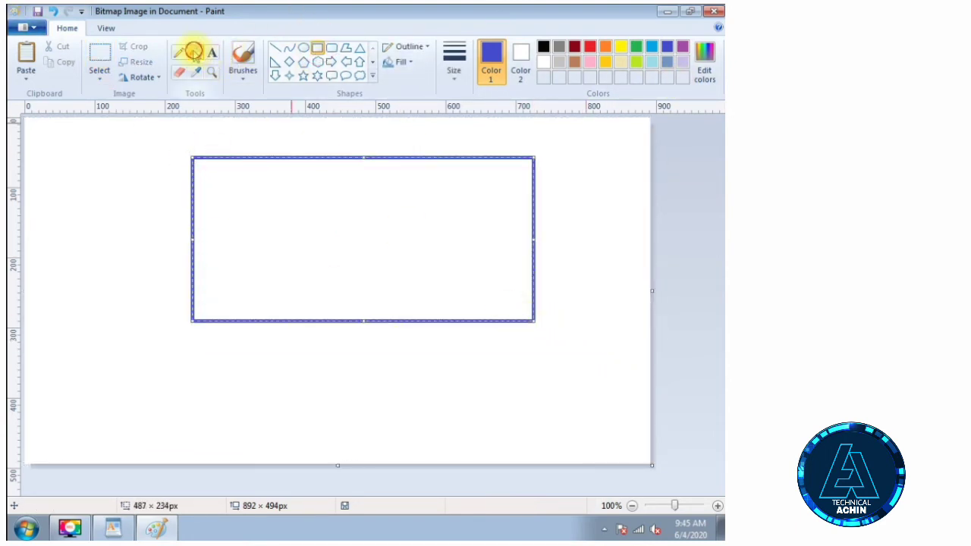
click(195, 52)
click(620, 61)
click(336, 236)
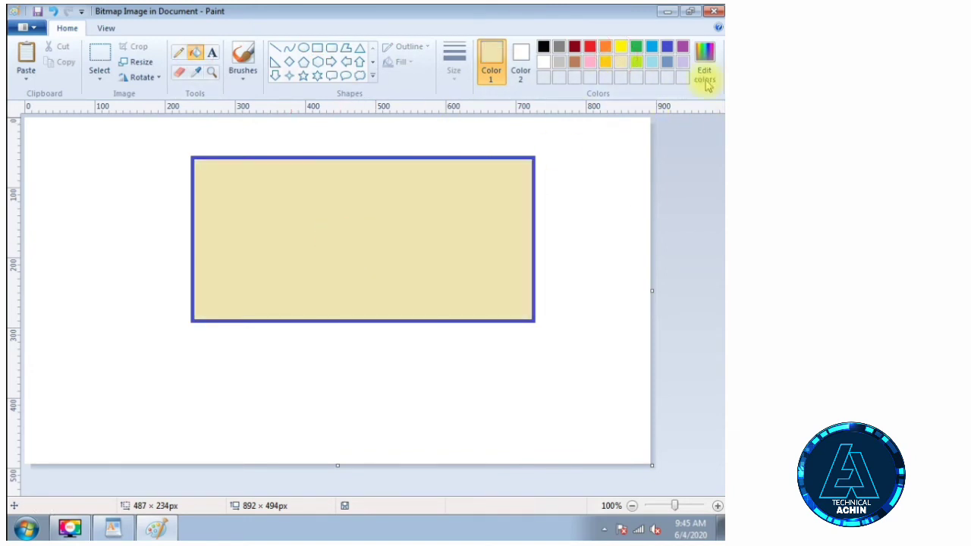
Refill the rectangle with green, and delete the entire canvas content.
click(636, 47)
click(443, 197)
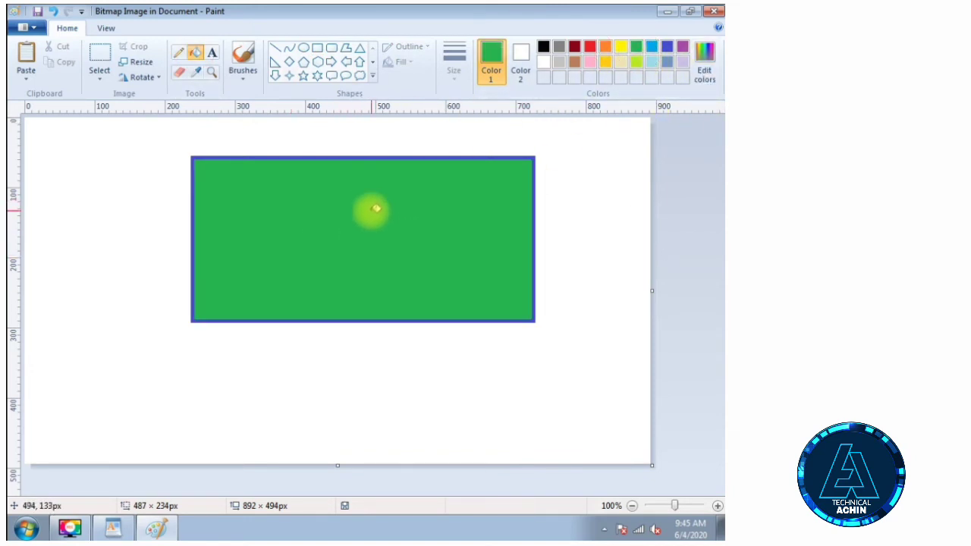
click(114, 50)
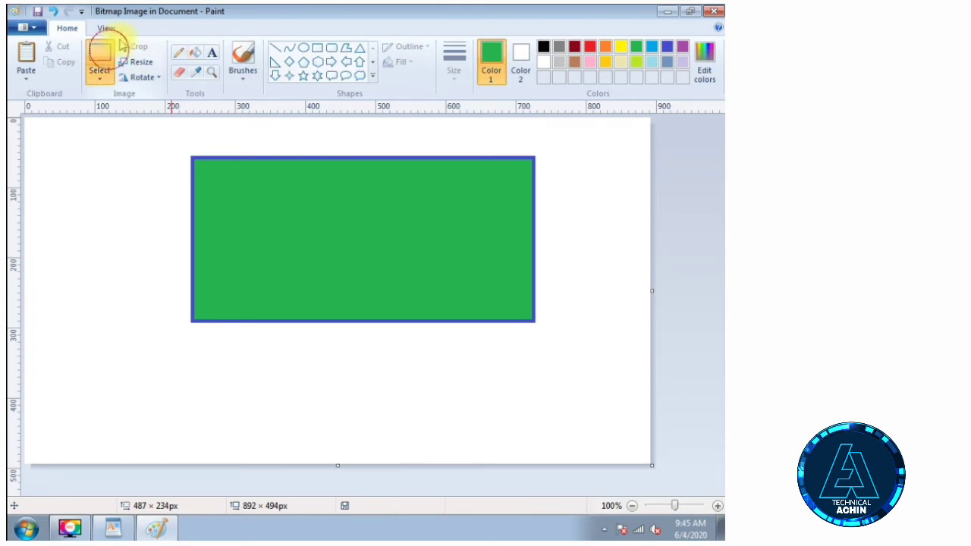
key(ctrl+a)
key(Delete)
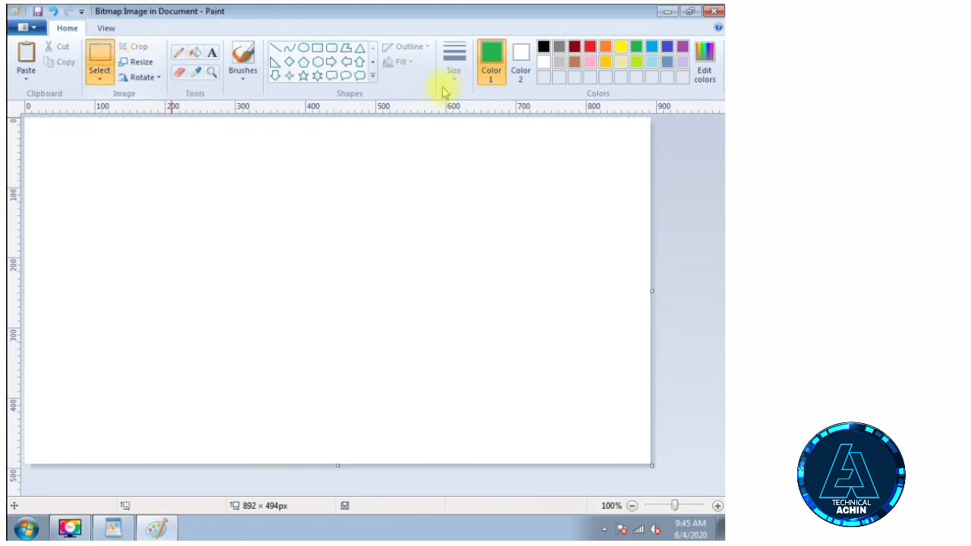
Set the foreground color (Color 1) to black and the background color (Color 2) to white.
click(319, 47)
click(522, 59)
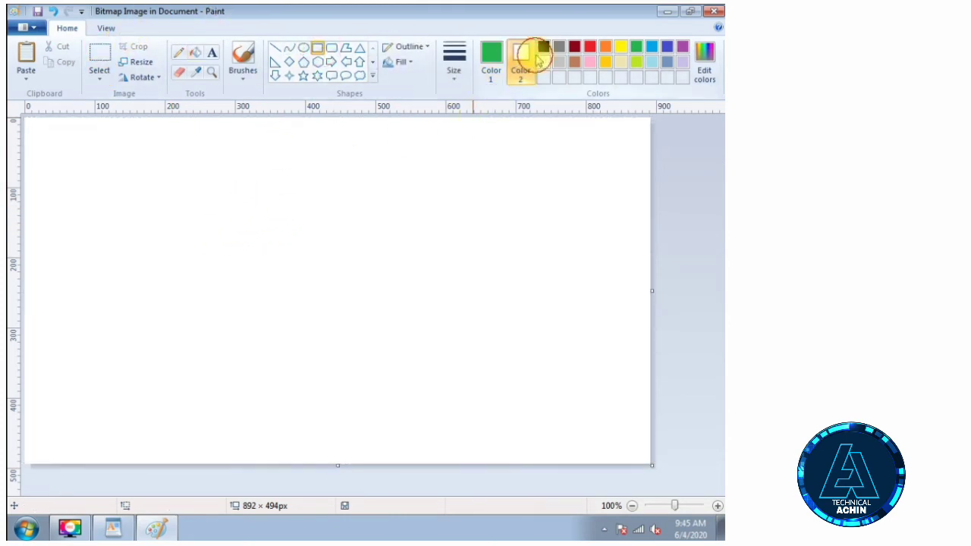
click(544, 47)
click(543, 62)
click(492, 53)
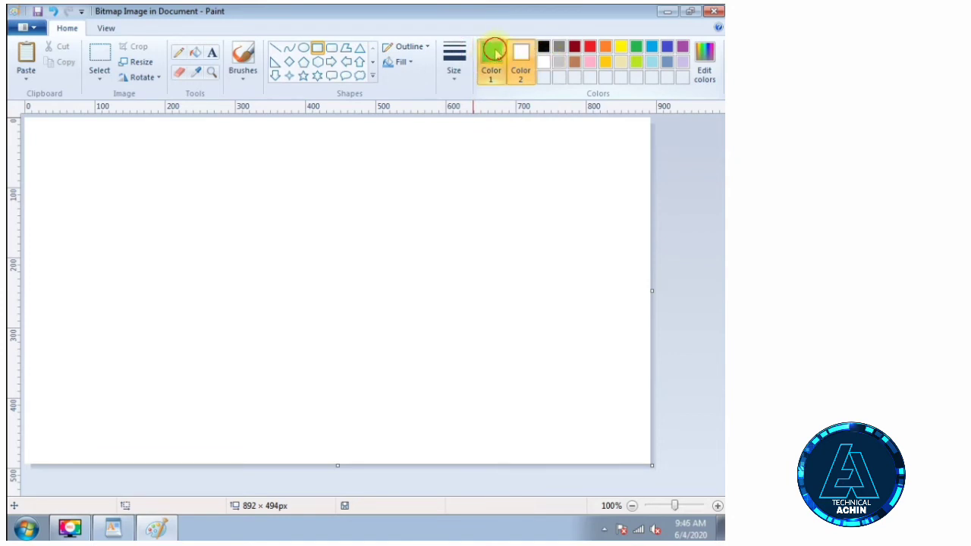
click(543, 47)
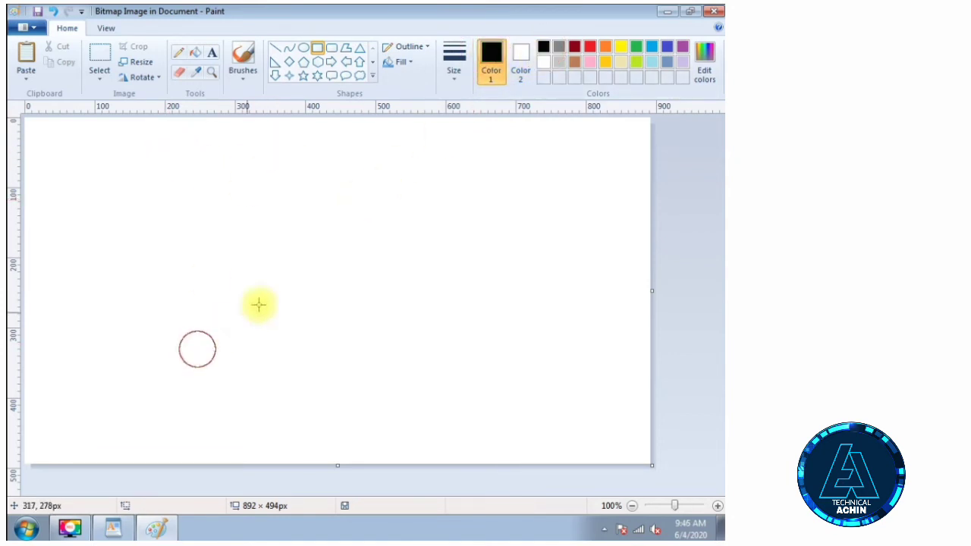
click(286, 195)
click(99, 60)
drag(307, 169, 230, 251)
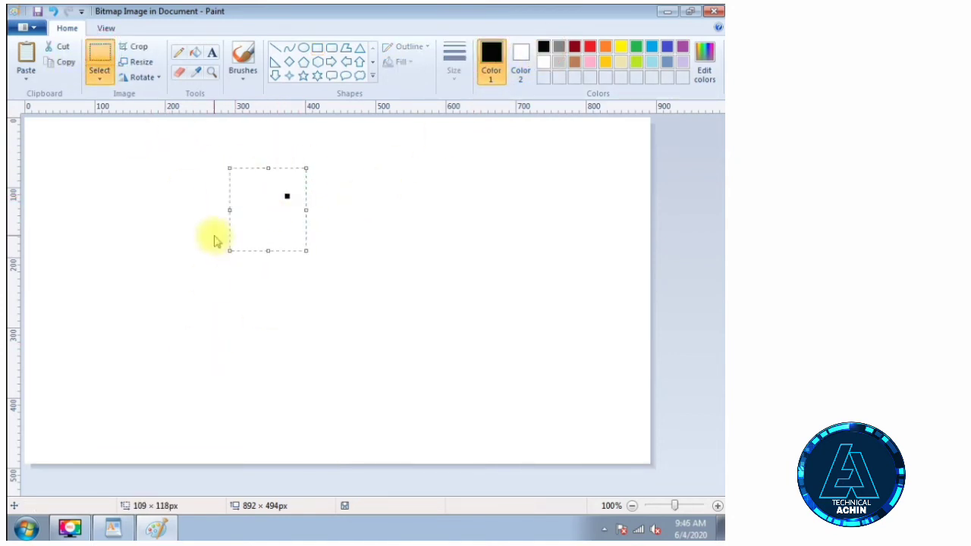
key(Delete)
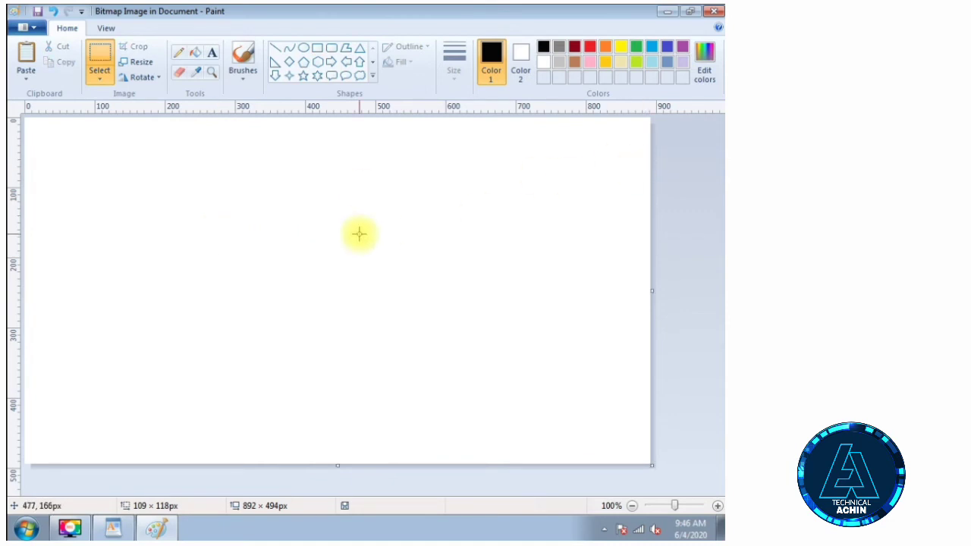
Draw a black-outlined six-pointed star of about 256 × 326 px near the canvas centre and fill it with purple.
click(317, 75)
drag(211, 163, 286, 255)
drag(390, 389, 391, 391)
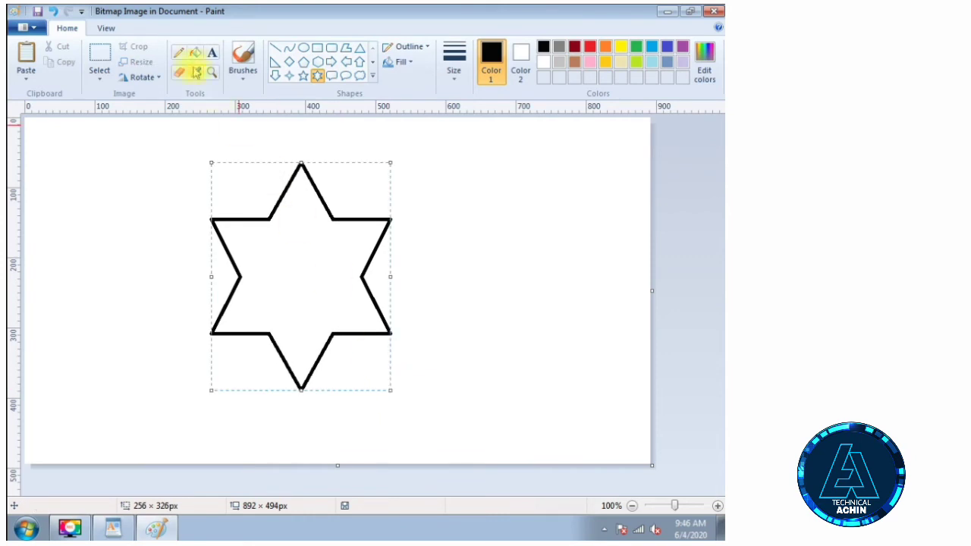
click(195, 52)
click(683, 47)
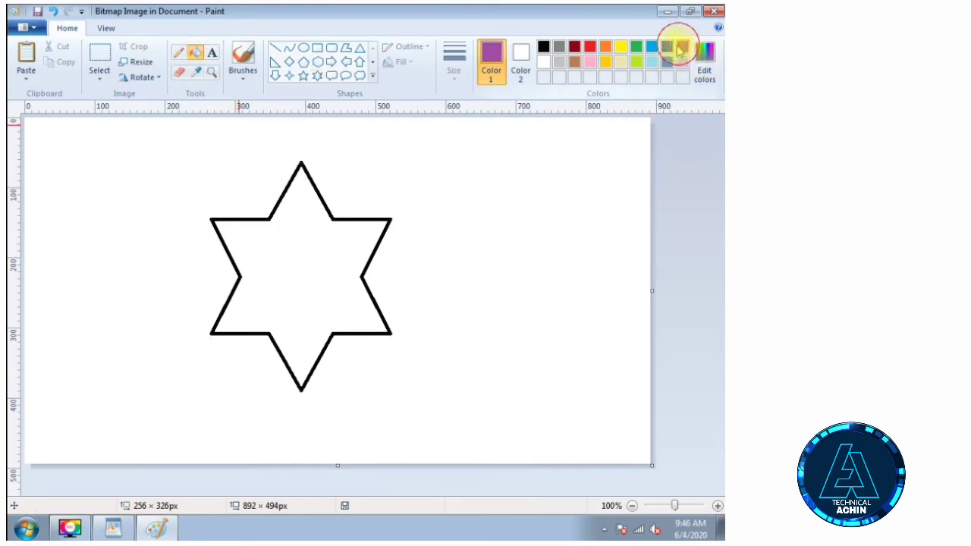
click(285, 275)
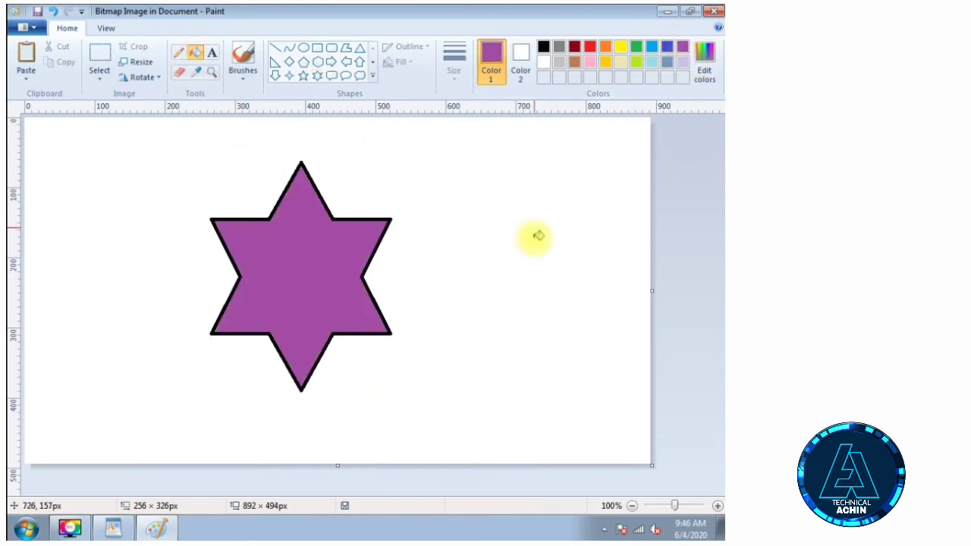
Return to the WordPad document and reopen the embedded star drawing in Paint for editing.
click(713, 11)
click(435, 257)
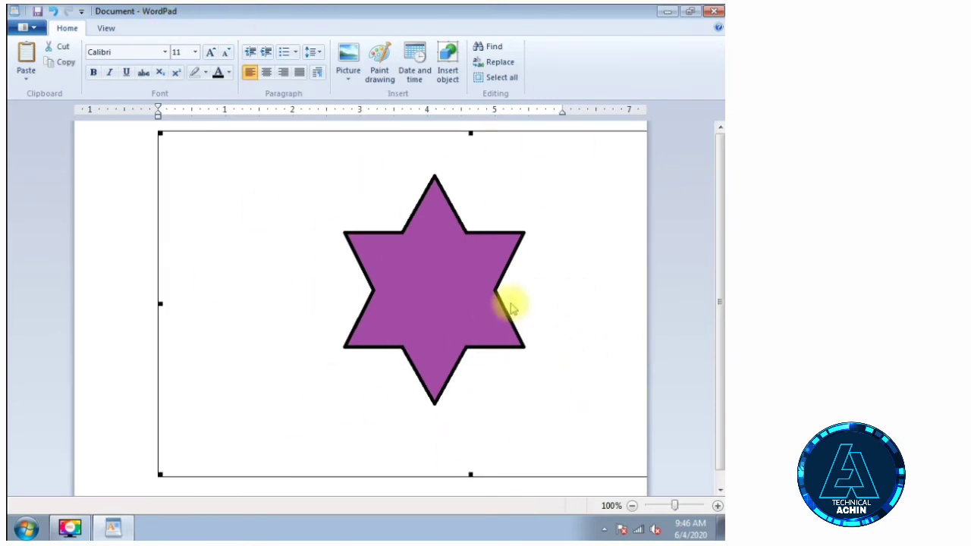
double_click(476, 283)
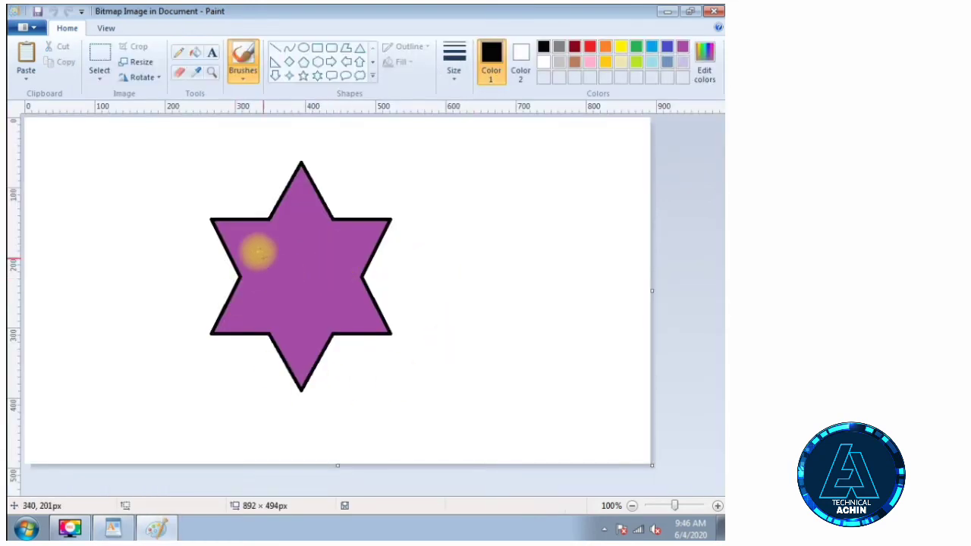
Invert the colors of an area of about 325 × 421 px around the star, and return to the WordPad document.
click(96, 61)
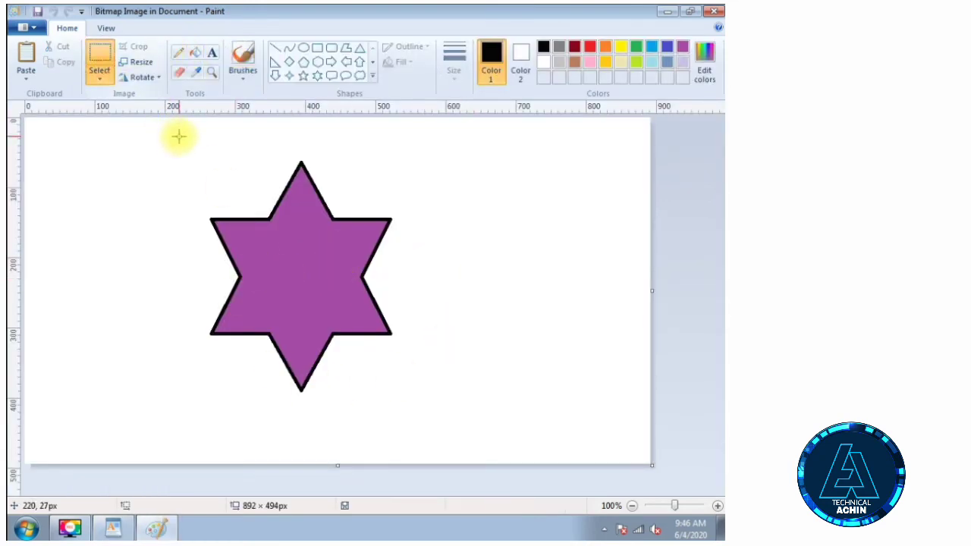
drag(189, 135, 416, 430)
right_click(366, 371)
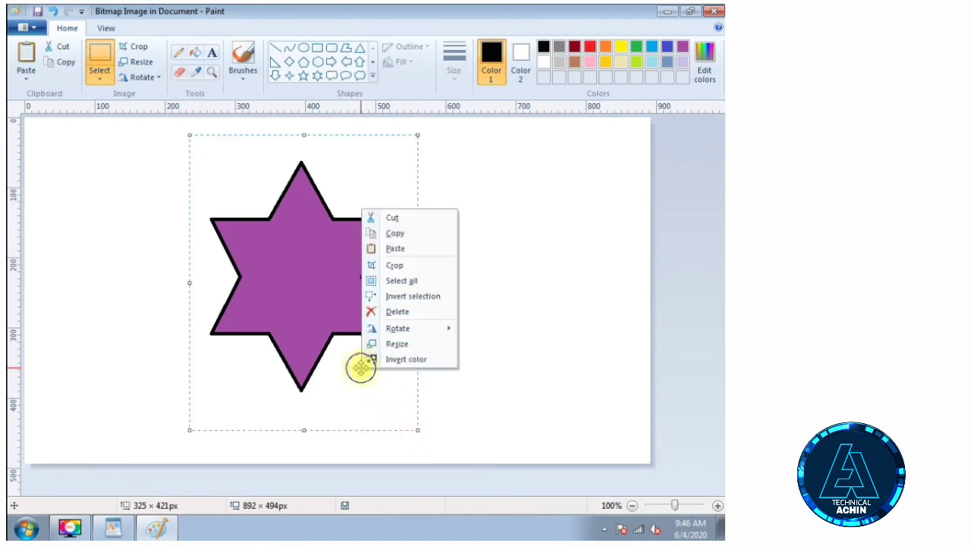
click(372, 360)
click(572, 281)
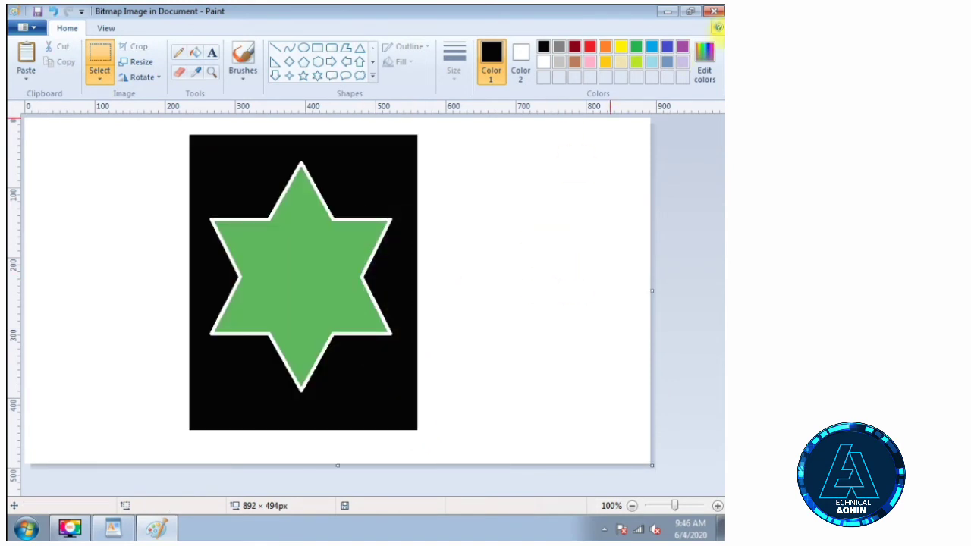
click(714, 12)
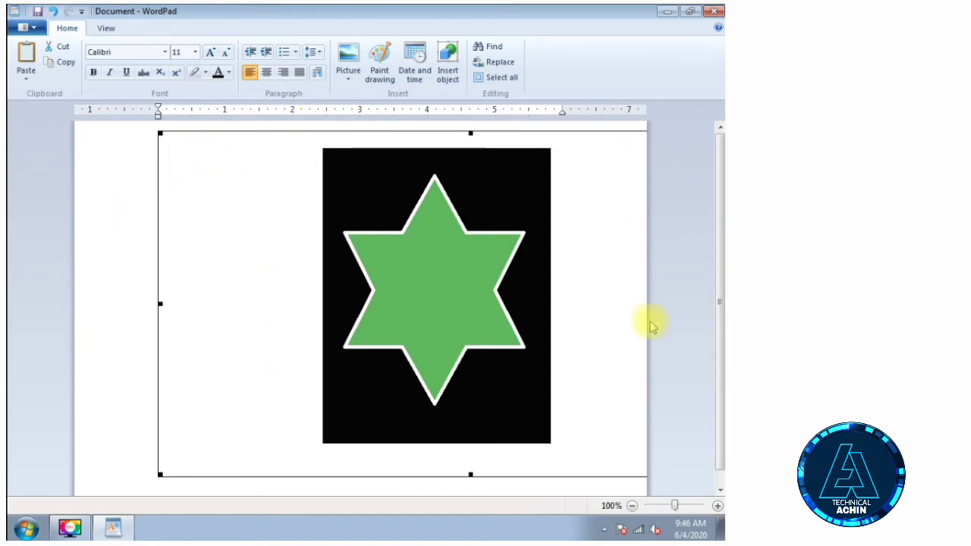
Reopen the embedded drawing in Paint and crop it to an area of about 337 × 440 px around the black star block.
double_click(470, 258)
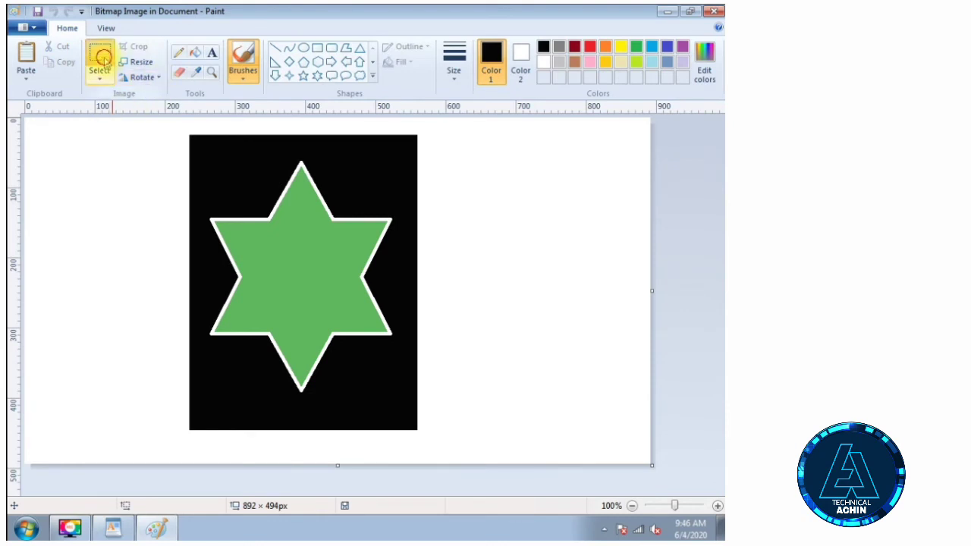
click(99, 59)
drag(185, 130, 422, 437)
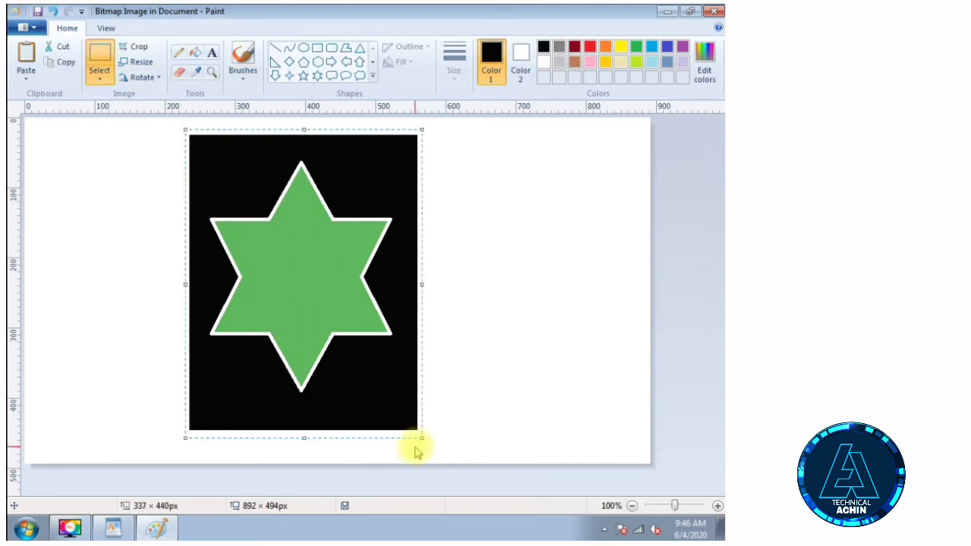
key(ctrl+shift+x)
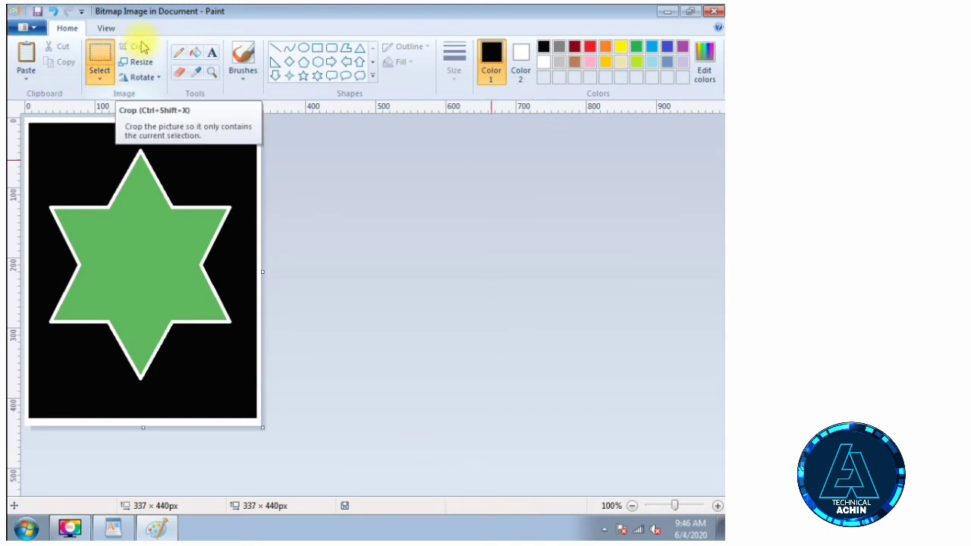
Return to the WordPad document and shrink the embedded star drawing to about two thirds of its size.
click(715, 14)
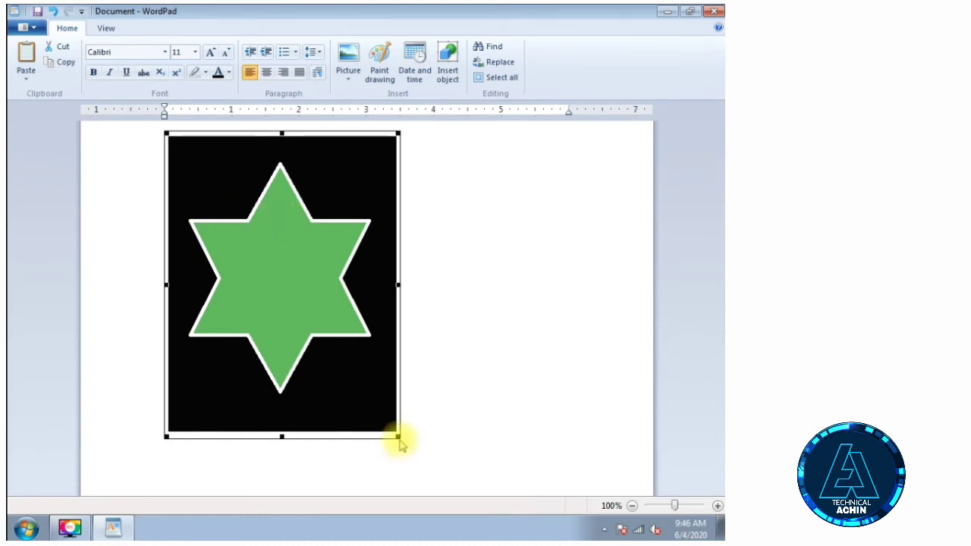
drag(397, 437, 327, 342)
click(318, 338)
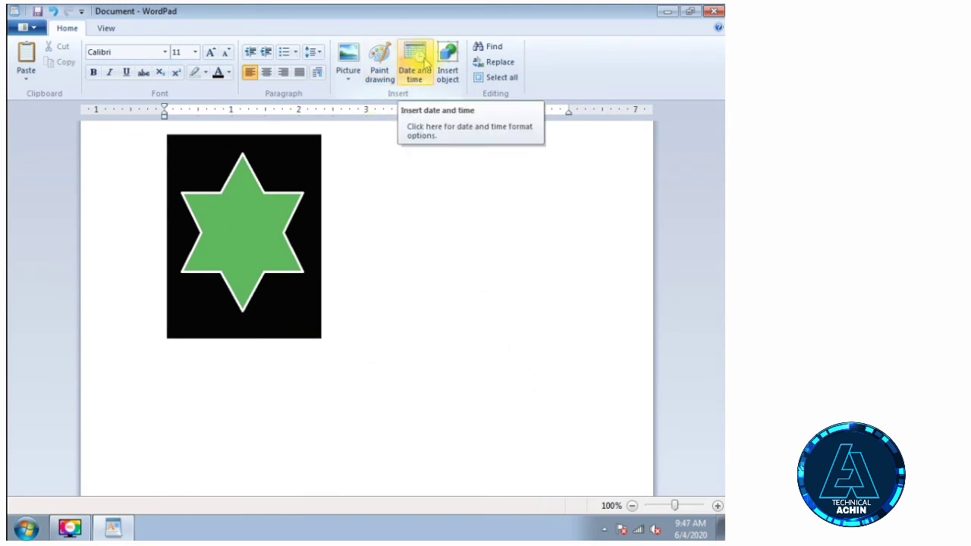
Delete the embedded star drawing from the document and open the available date and time formats.
click(273, 235)
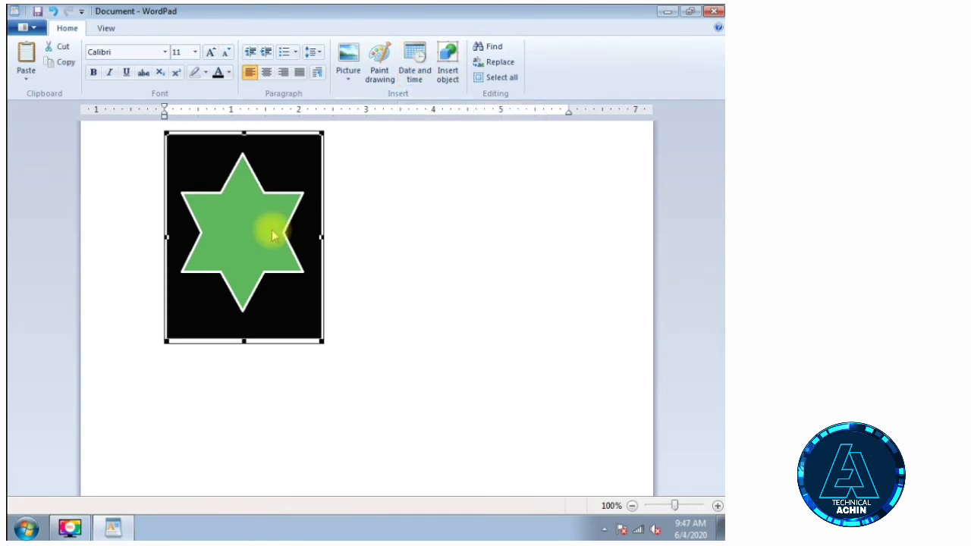
key(Delete)
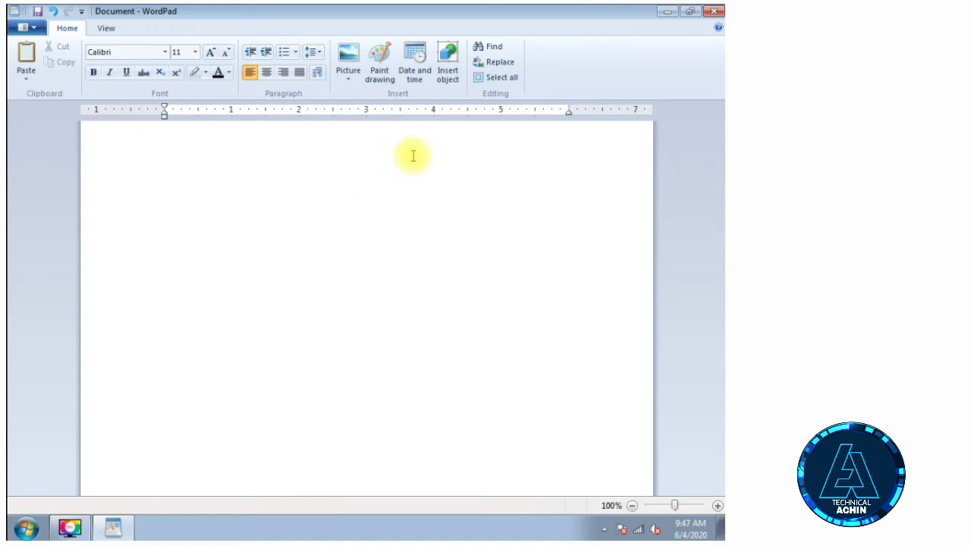
click(411, 60)
drag(310, 116, 327, 140)
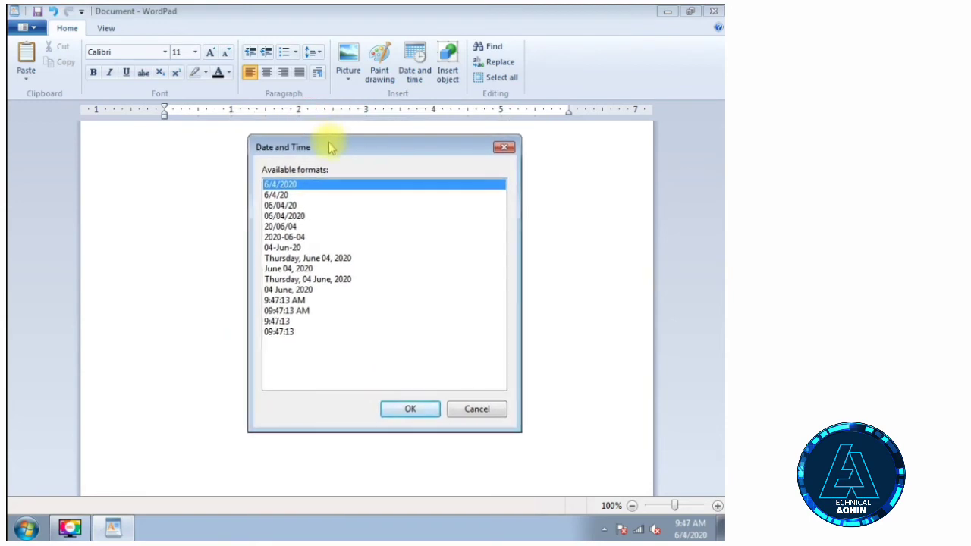
Examine the available date and time formats, comparing the short dates, the long dates and the time-only entries.
click(283, 195)
click(298, 206)
click(293, 216)
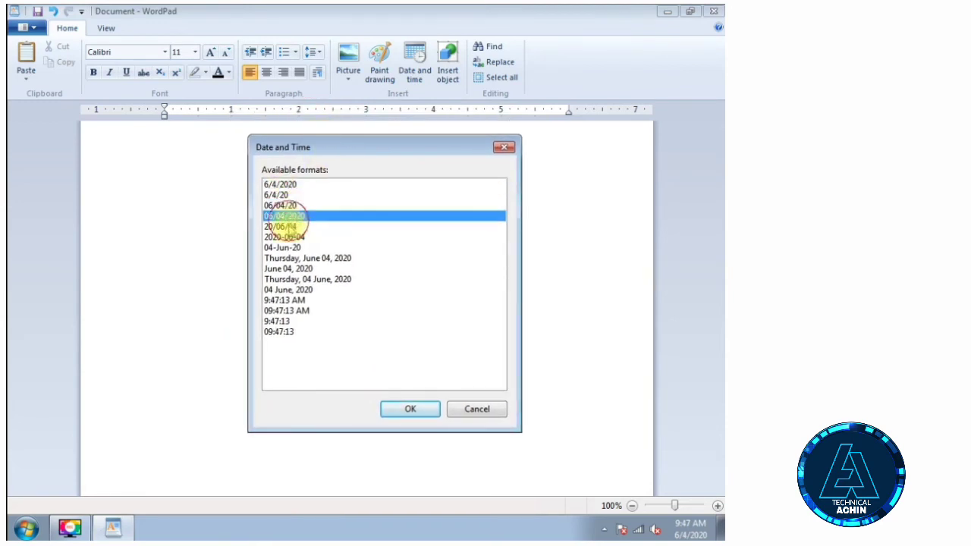
click(284, 237)
click(282, 247)
click(289, 258)
click(296, 280)
click(284, 300)
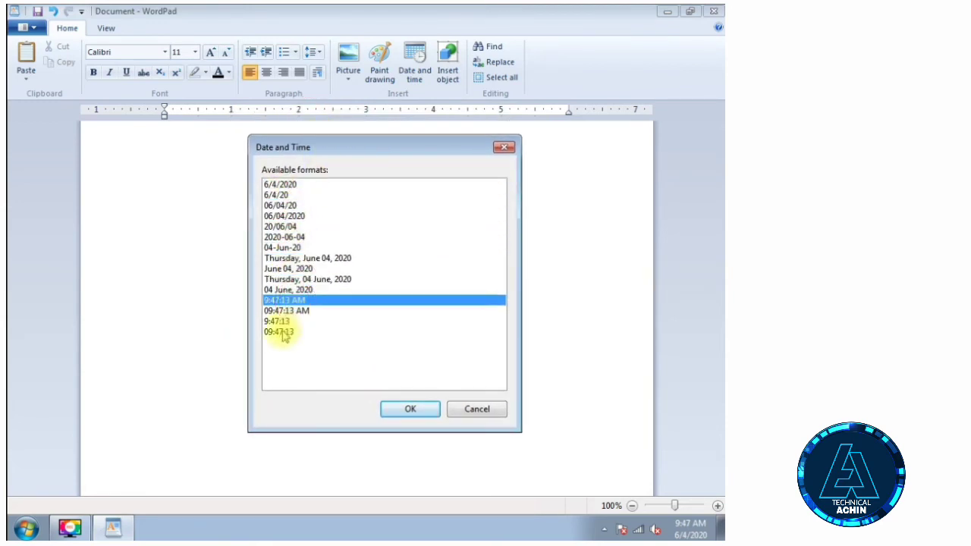
click(279, 332)
click(276, 195)
click(282, 248)
click(282, 258)
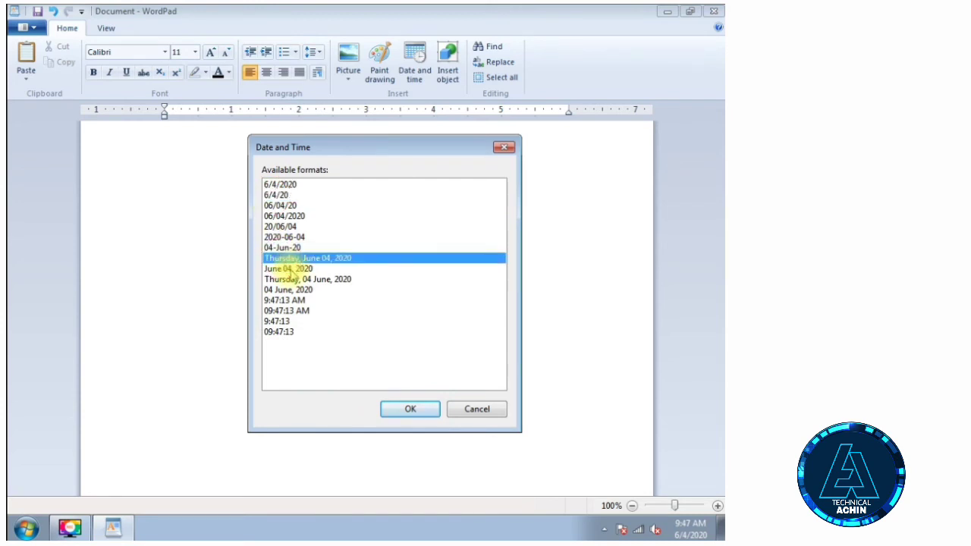
click(293, 278)
click(289, 259)
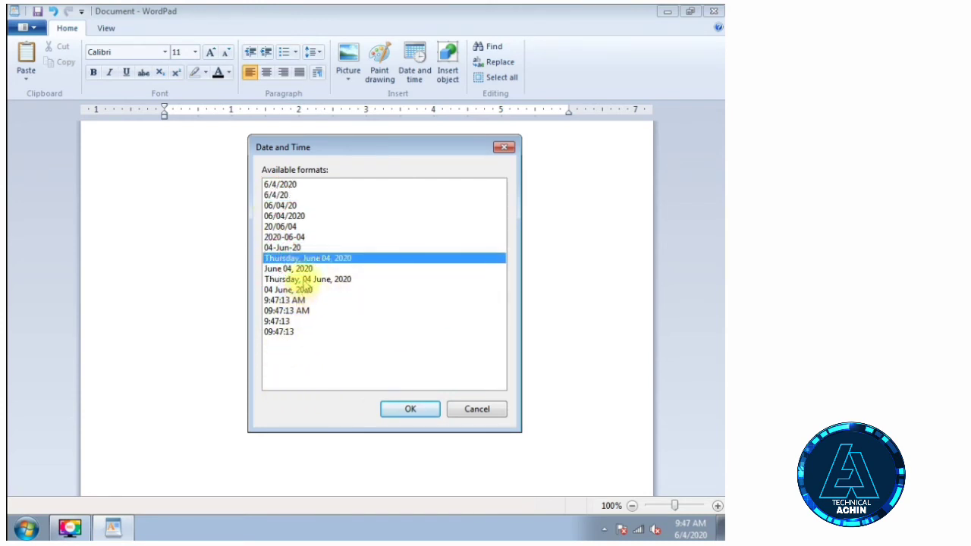
click(298, 279)
click(281, 185)
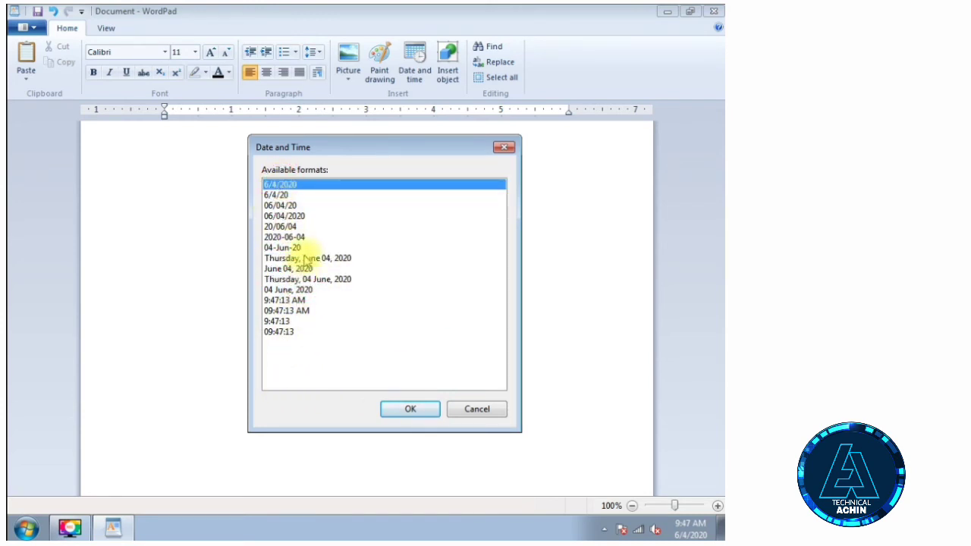
Insert the date in the format Thursday, June 04, 2020, and delete it from the document.
click(305, 258)
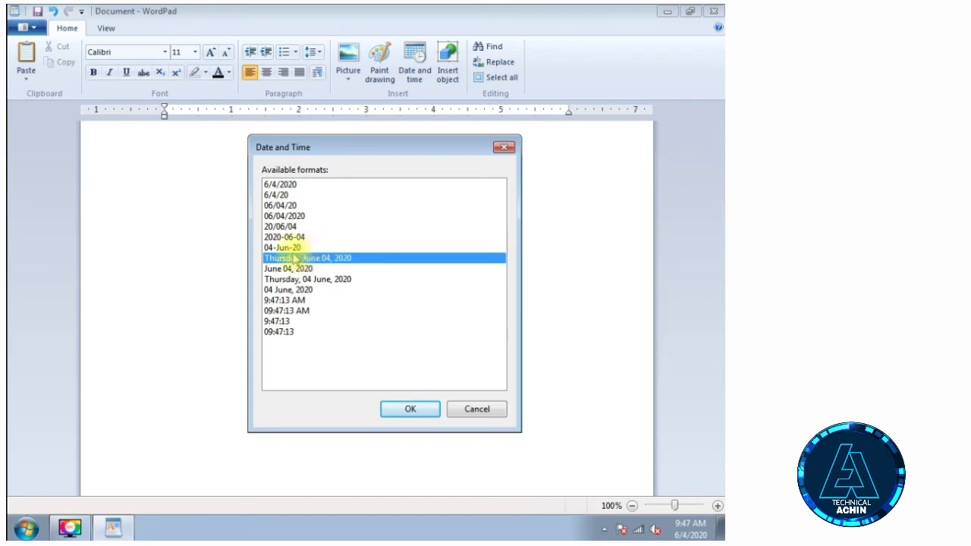
click(408, 409)
key(ctrl+a)
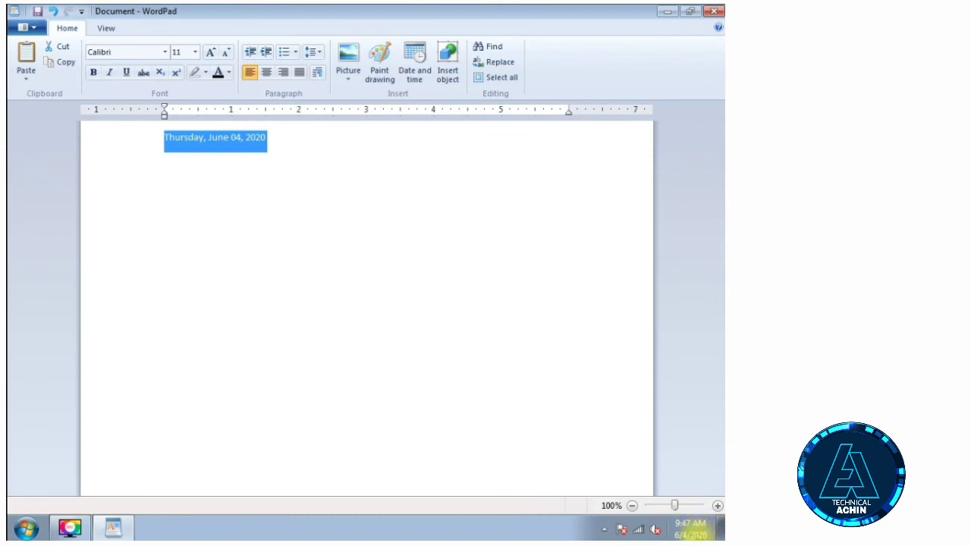
key(Delete)
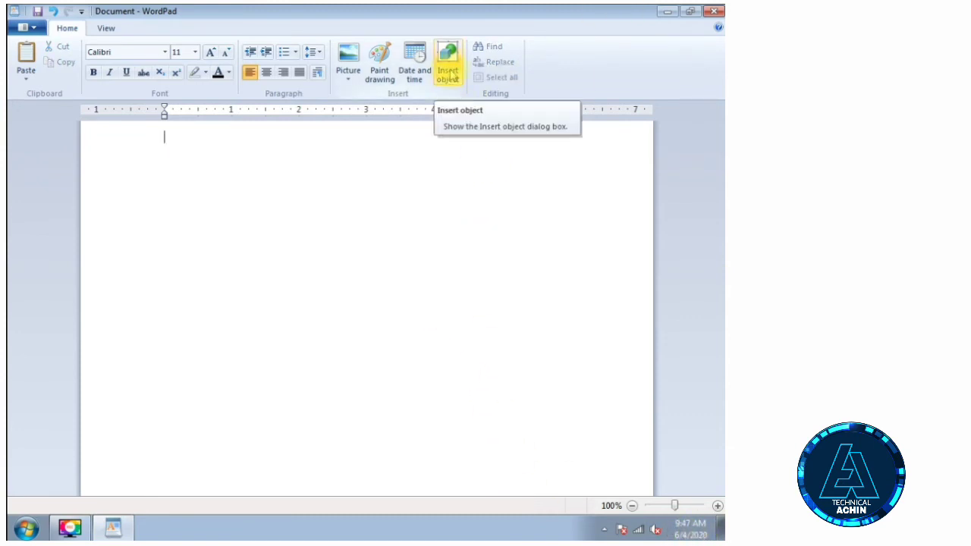
Open the Insert Object dialog and examine the Corel object types that can be created new.
click(447, 68)
drag(385, 169, 389, 94)
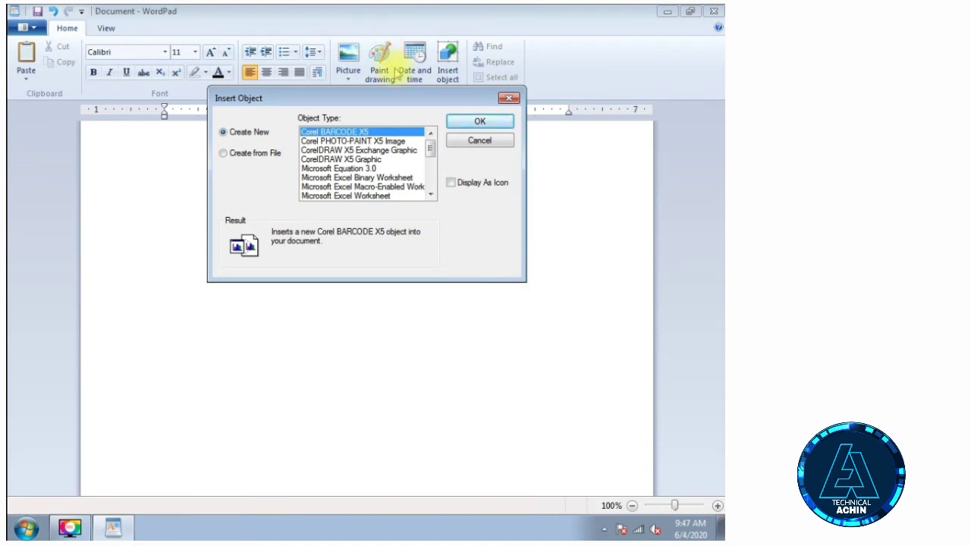
drag(411, 99, 415, 113)
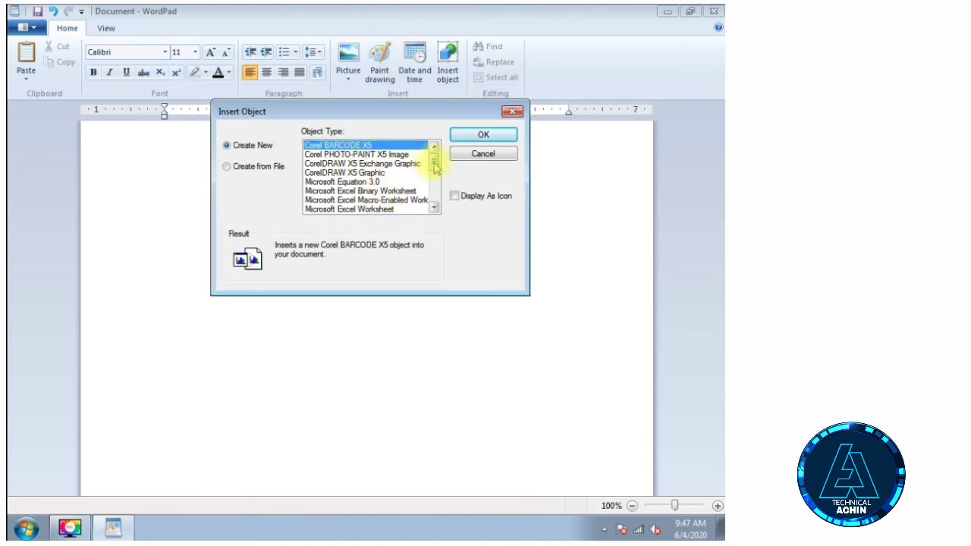
mouse_move(434, 165)
mouse_down()
mouse_move(436, 206)
mouse_move(434, 154)
mouse_move(438, 208)
mouse_move(434, 148)
mouse_up()
drag(427, 110, 392, 135)
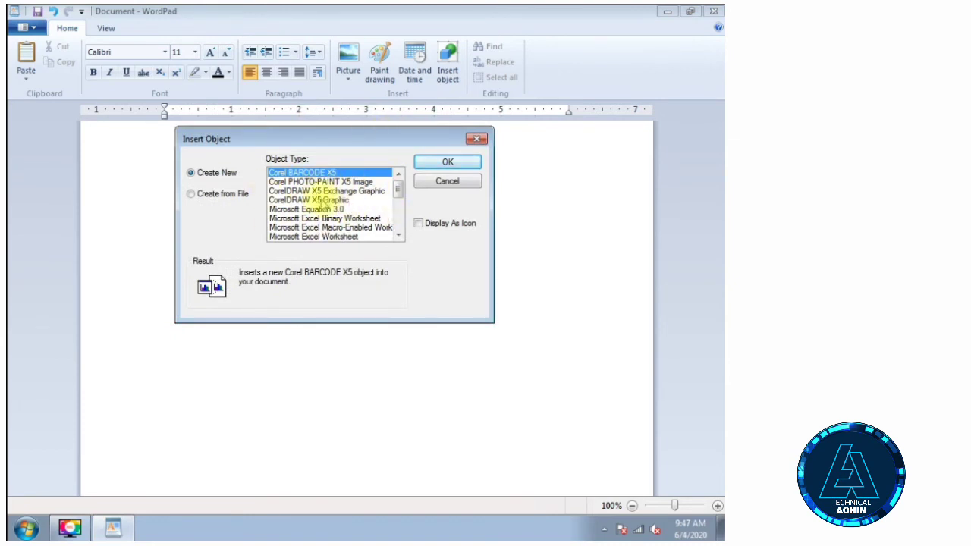
click(319, 182)
click(317, 173)
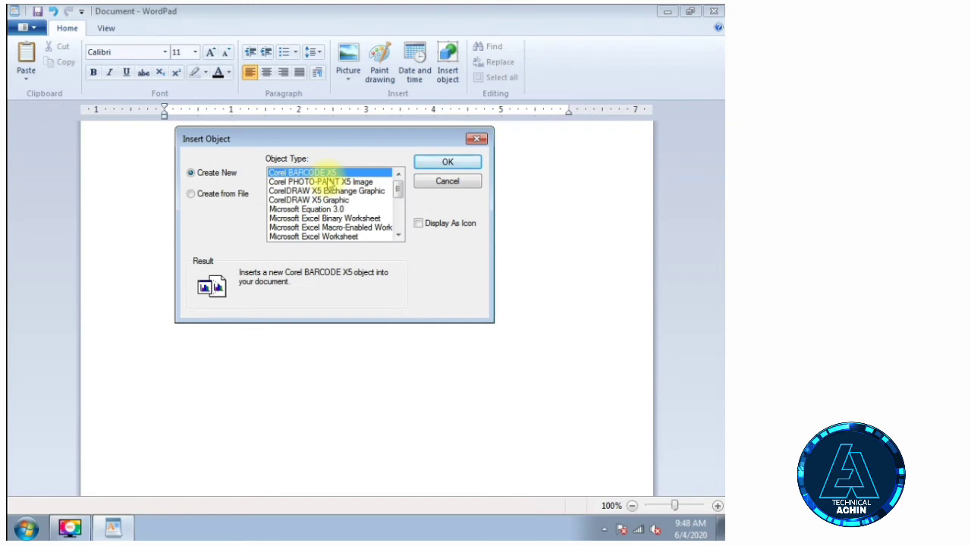
click(327, 182)
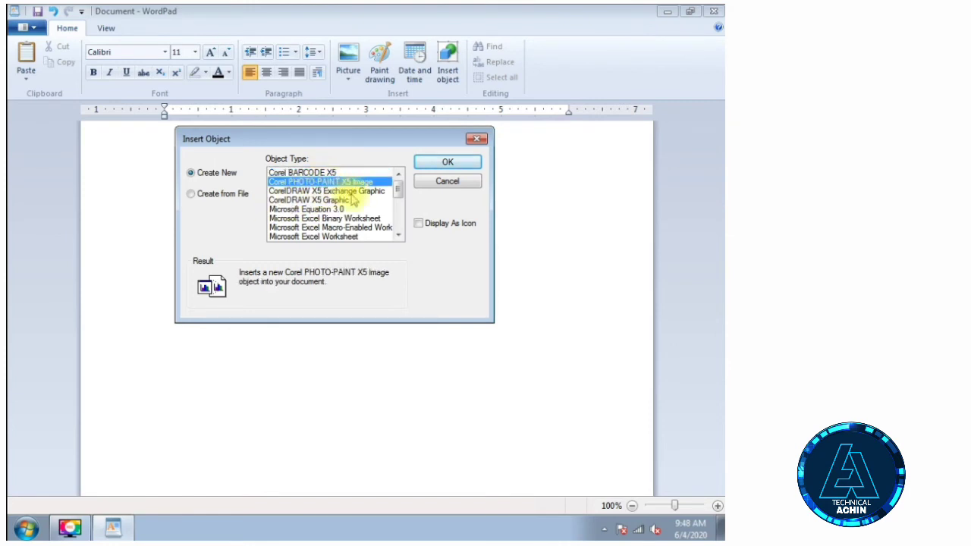
click(352, 198)
Insert a new Microsoft Excel Worksheet object into the document.
scroll(329, 221, down, 3)
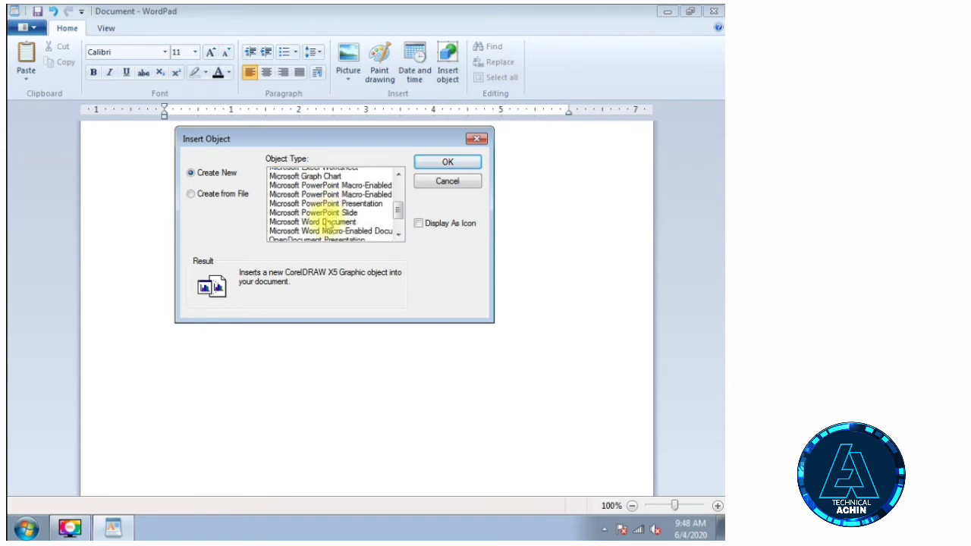
scroll(328, 221, up, 1)
click(326, 182)
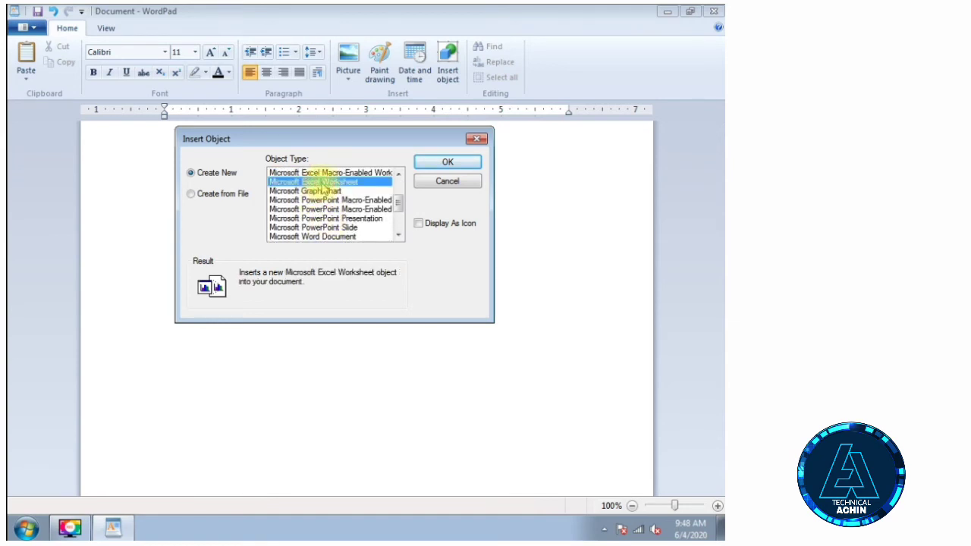
click(434, 163)
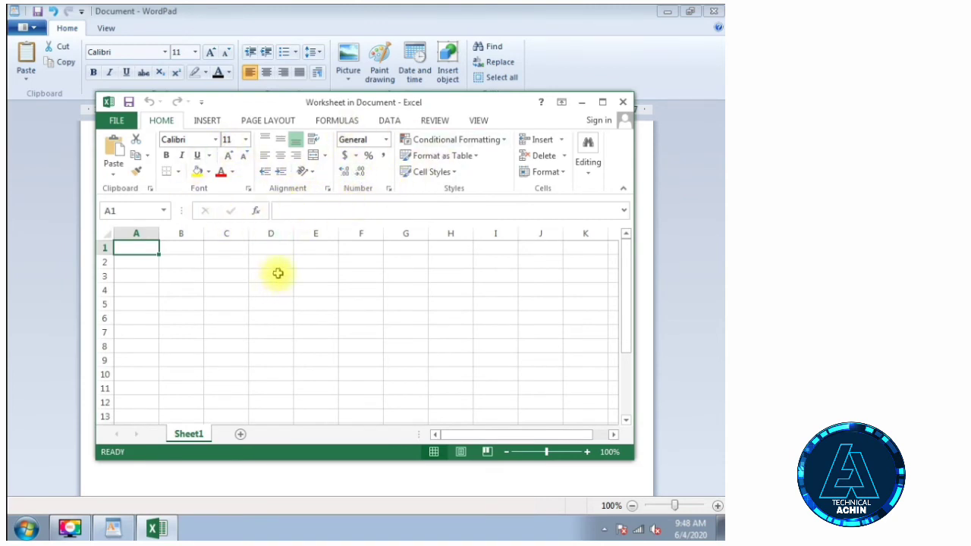
Enter the numbers 1 to 10 down cells A1 to A10 of the embedded Excel worksheet.
text(1 2 3)
key(Return)
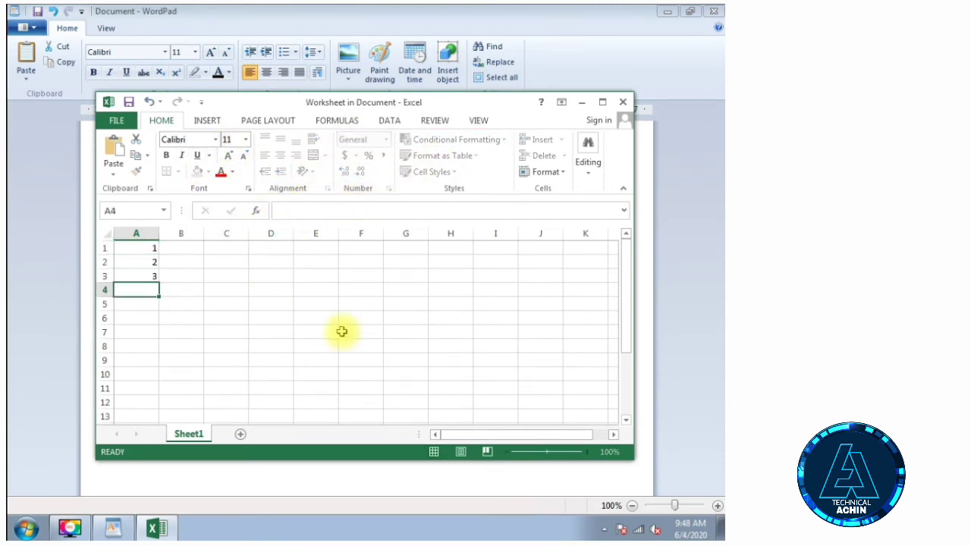
text(4)
key(Return)
text(5)
key(Return)
text(6)
key(Return)
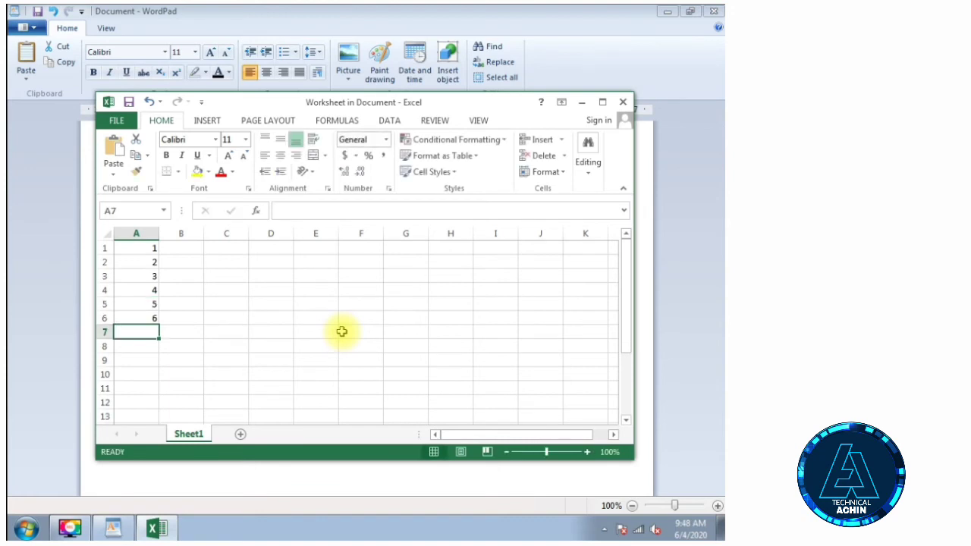
text(7)
key(Return)
text(8)
key(Return)
text(9)
key(Return)
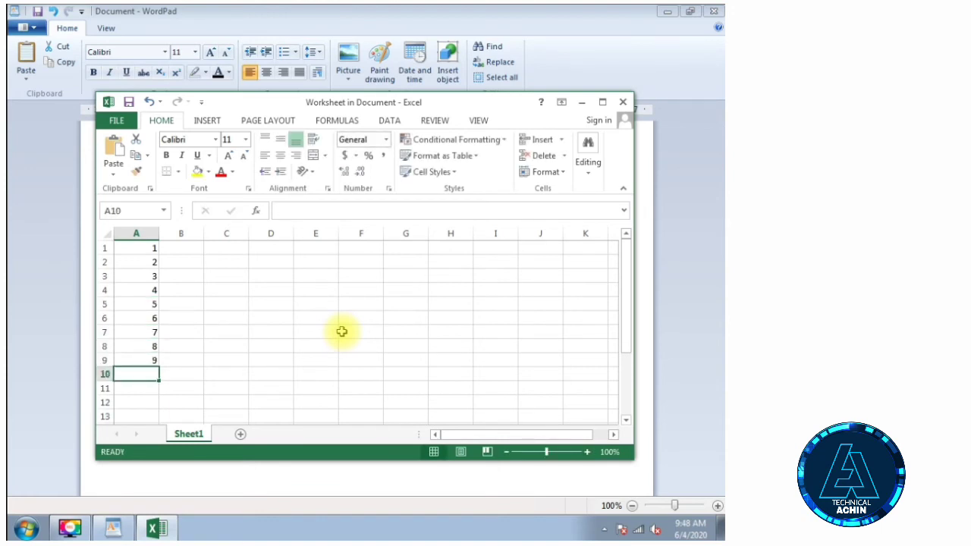
text(10)
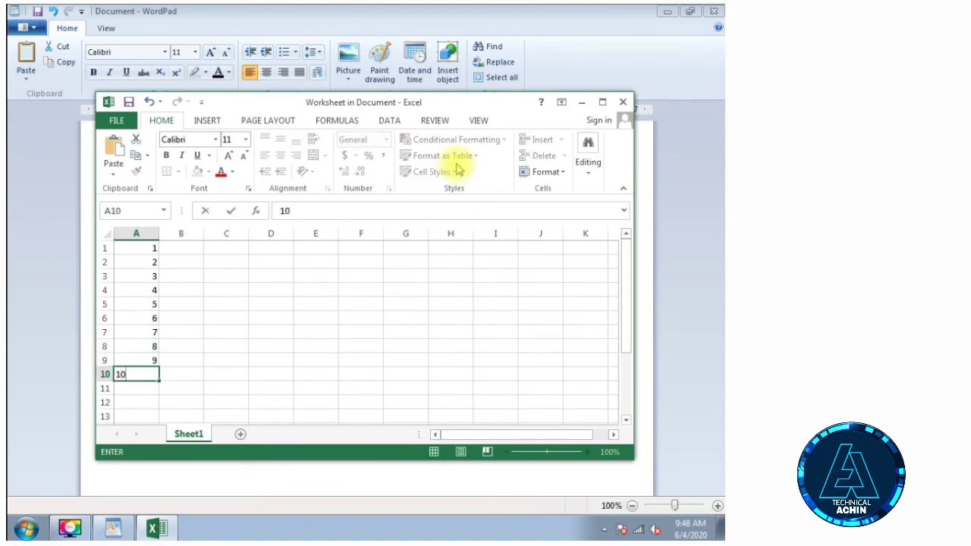
click(412, 331)
Maximize the embedded worksheet's window, close it to return to the WordPad document, and deselect the inserted worksheet object.
click(602, 102)
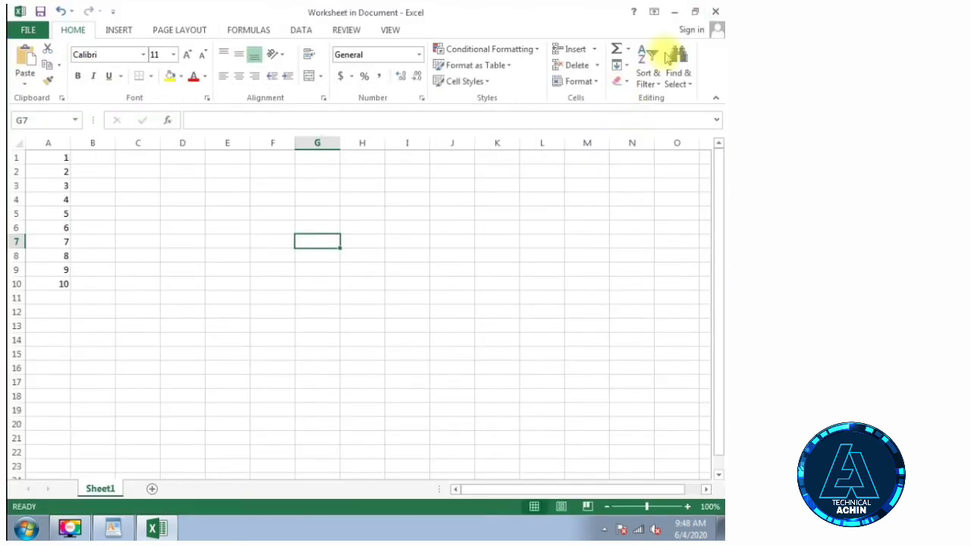
click(715, 13)
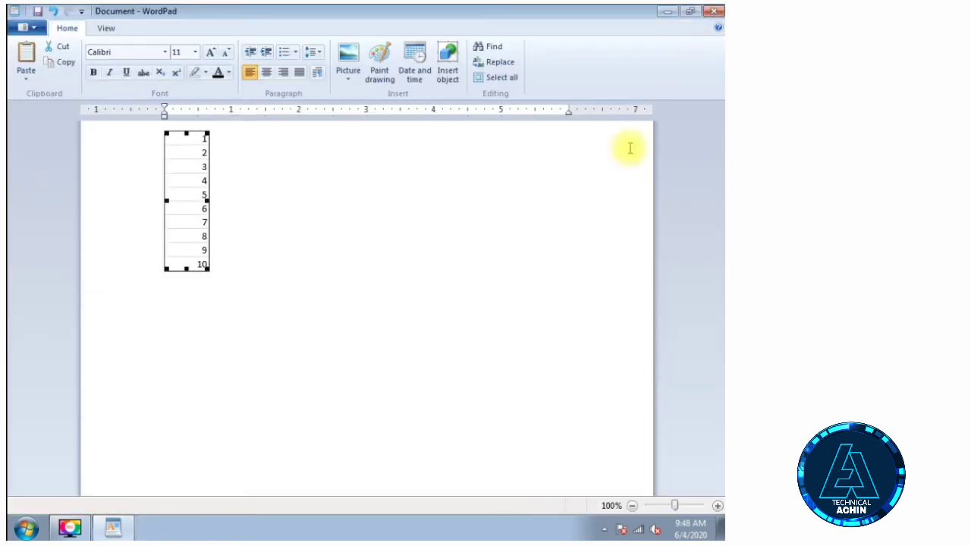
click(270, 235)
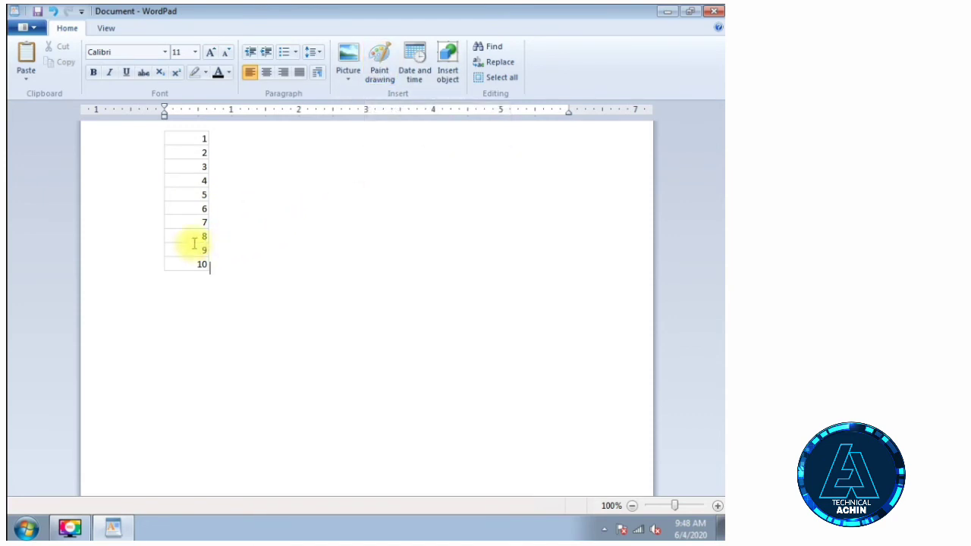
Reopen the embedded worksheet in Excel, fill the numbers in A1:A10 across through column I, and return to the WordPad document.
click(185, 221)
double_click(184, 220)
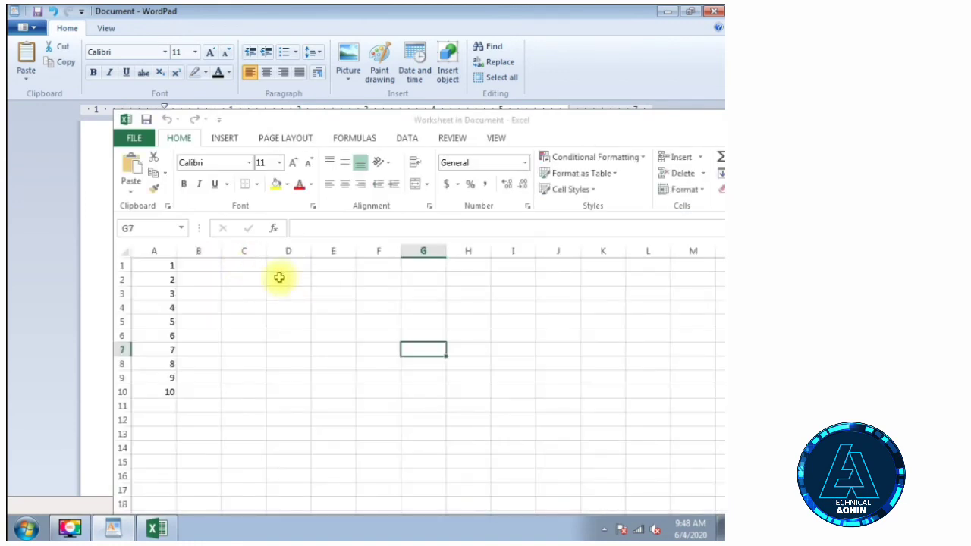
drag(162, 269, 495, 410)
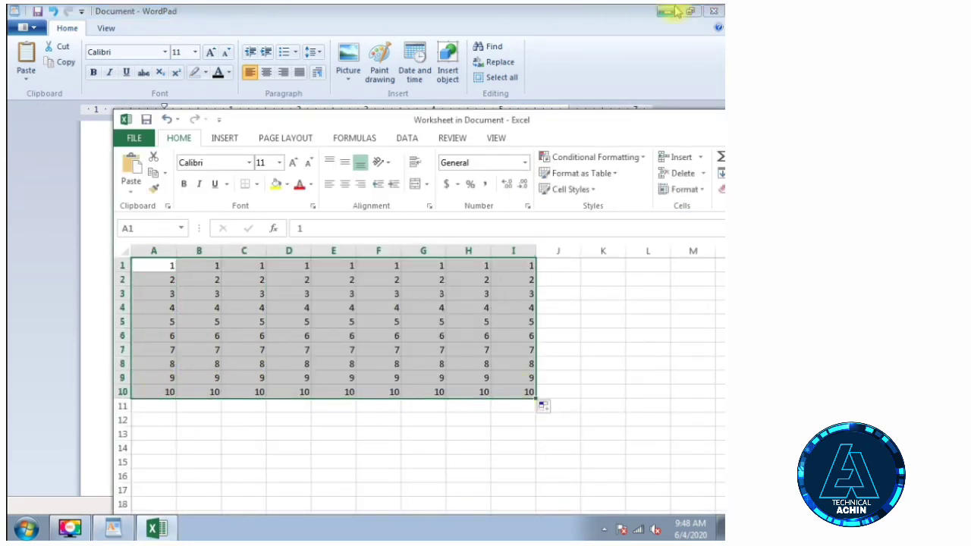
double_click(626, 122)
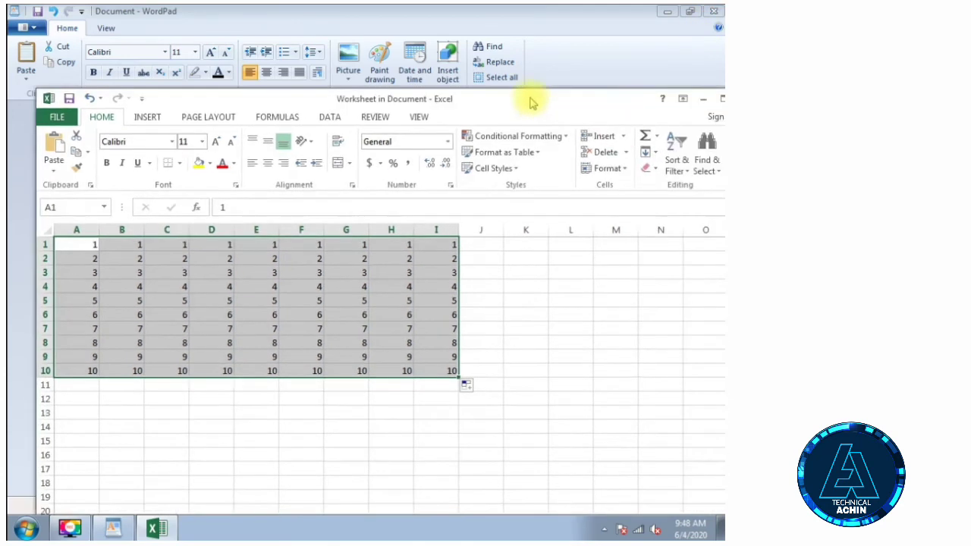
click(716, 79)
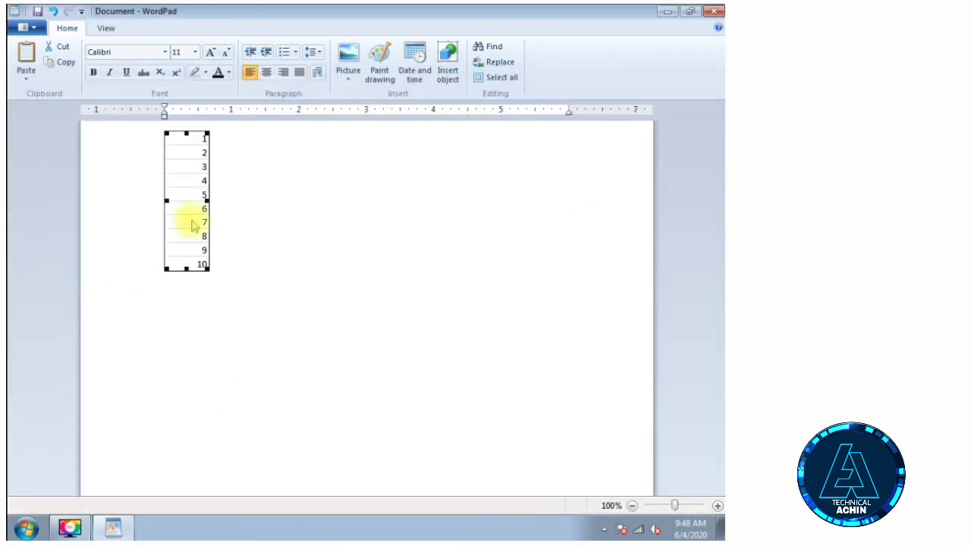
Enlarge the embedded worksheet object, and narrow it to about 1 inch wide.
drag(208, 269, 343, 354)
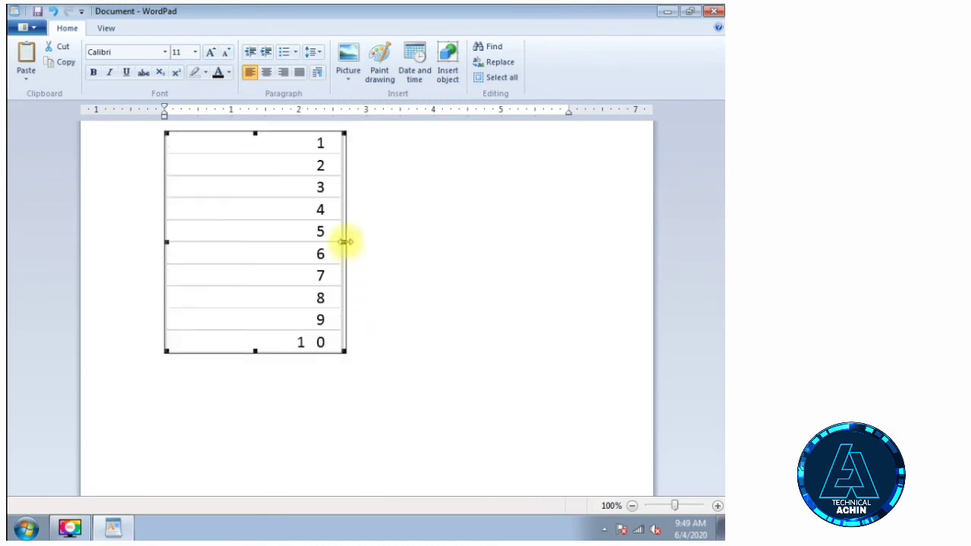
drag(345, 241, 232, 242)
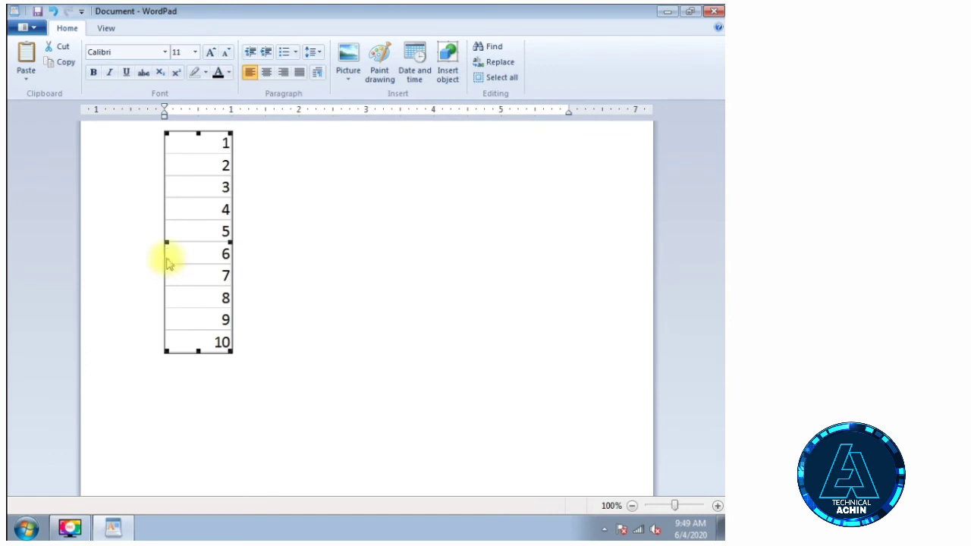
Reopen the embedded worksheet in Excel, select an empty cell below the numbers in column I, and return to the WordPad document.
double_click(206, 255)
click(453, 395)
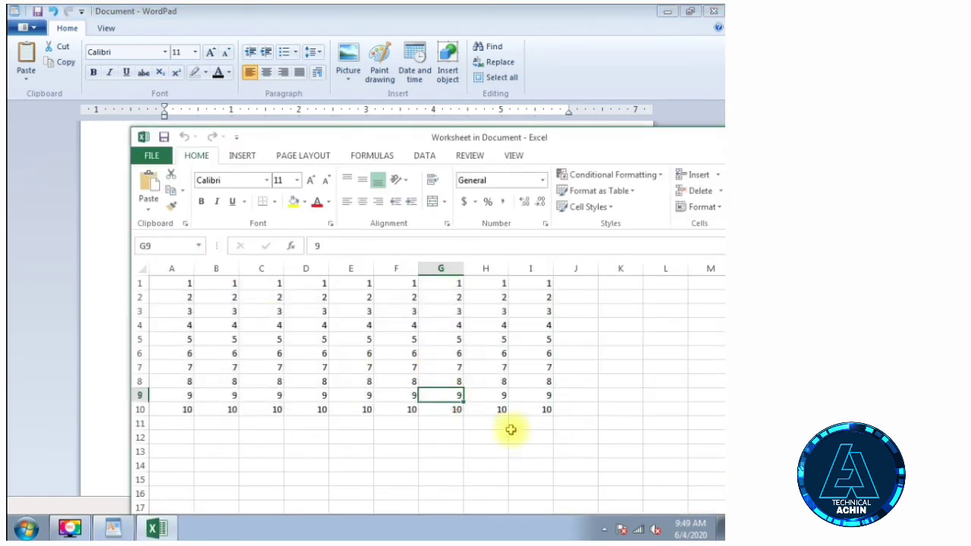
click(531, 437)
drag(672, 139, 436, 86)
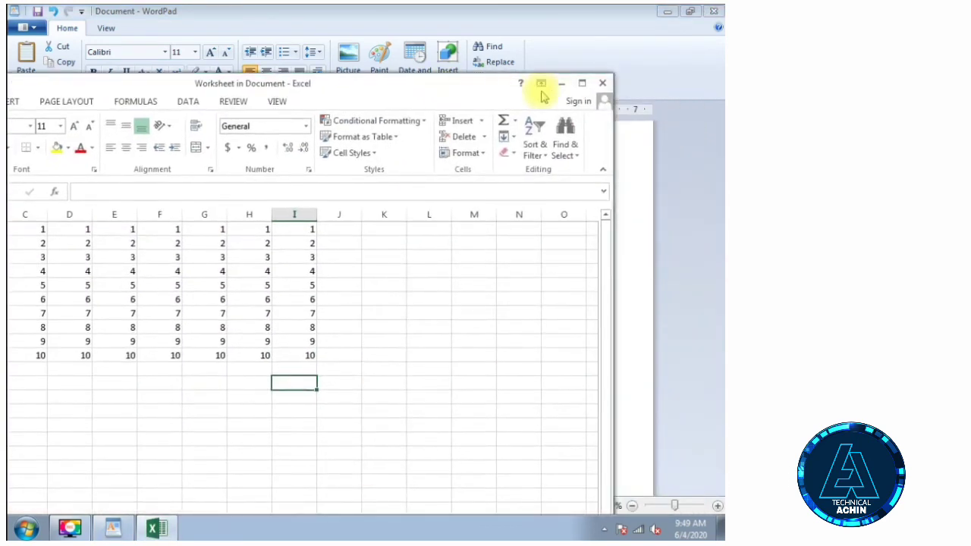
click(603, 85)
click(290, 336)
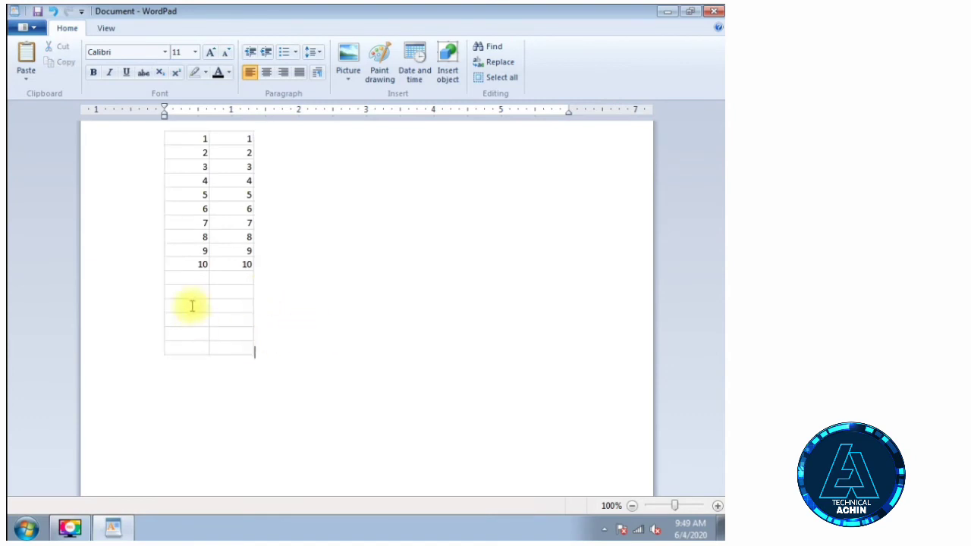
Widen the embedded worksheet object to about 1.5 inches, and deselect it.
click(245, 250)
drag(252, 240, 265, 240)
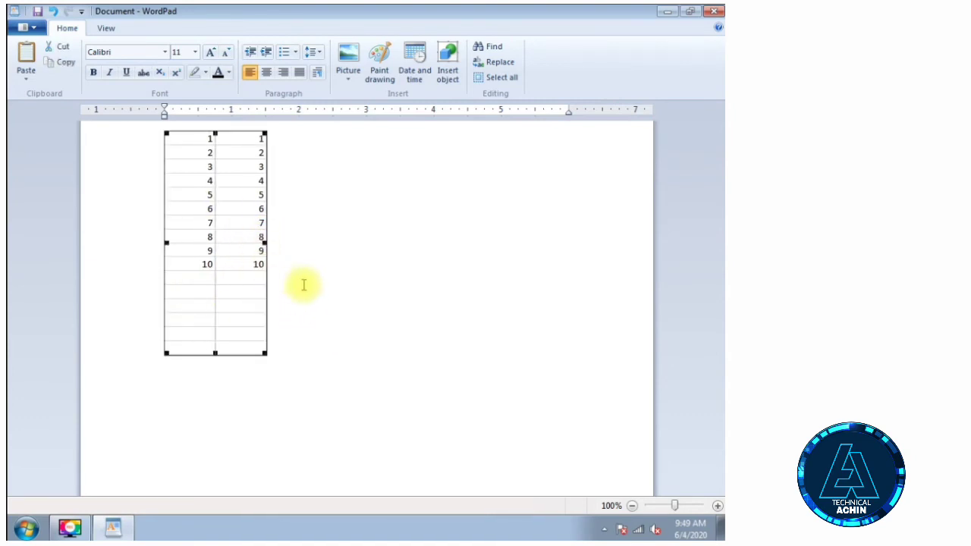
click(304, 281)
click(238, 258)
click(336, 329)
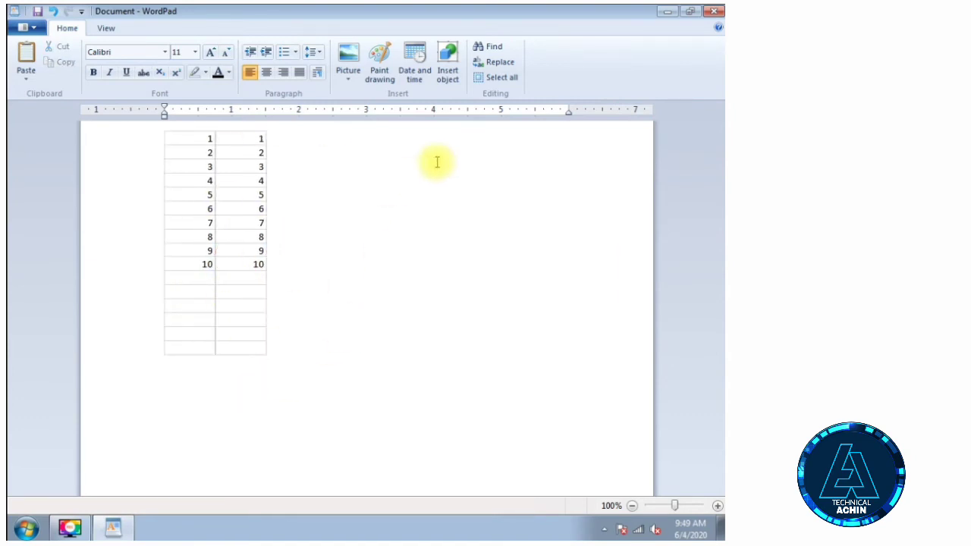
Delete the worksheet object, and insert the formatted paragraph that begins "WordPad is a text-editing program" in the empty document.
click(258, 253)
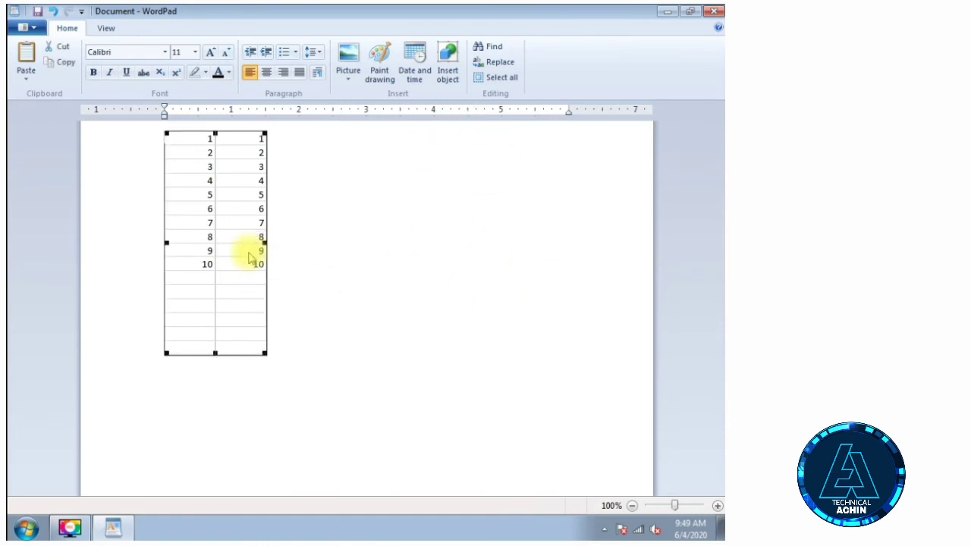
key(Delete)
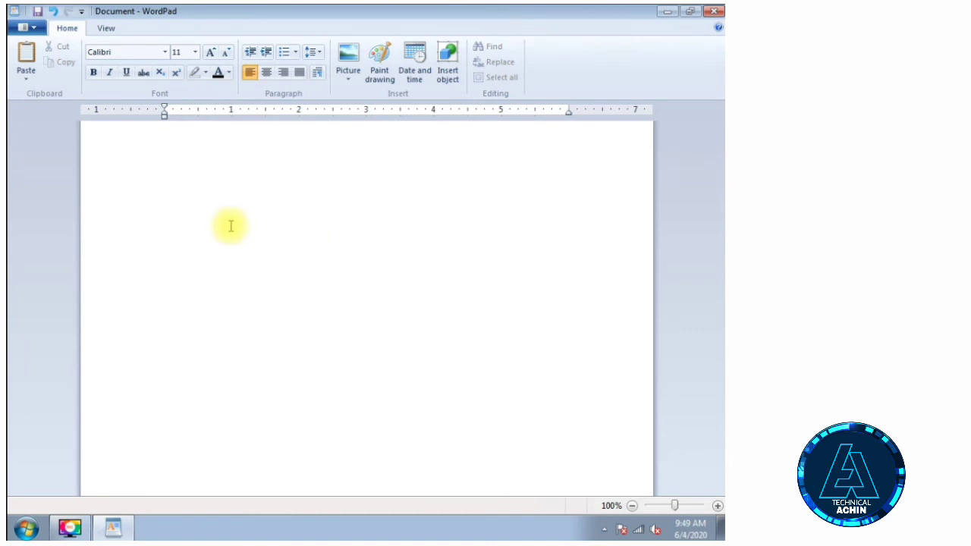
text(WordPad is a text-editing program you can use to create and edit documents. Unlike Notepad, WordPad documents can include rich formatting and graphics, and you can link to or embed objects, such as pictures or other documents.)
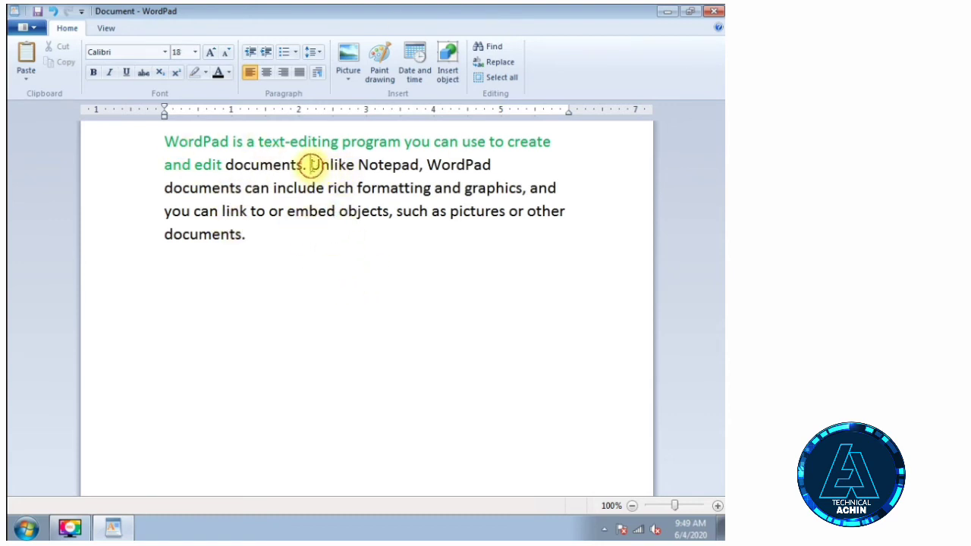
Highlight the word "Unlike" in the paragraph, and clear the selection.
mouse_move(311, 165)
mouse_down()
mouse_move(348, 165)
mouse_move(315, 167)
mouse_up()
click(342, 246)
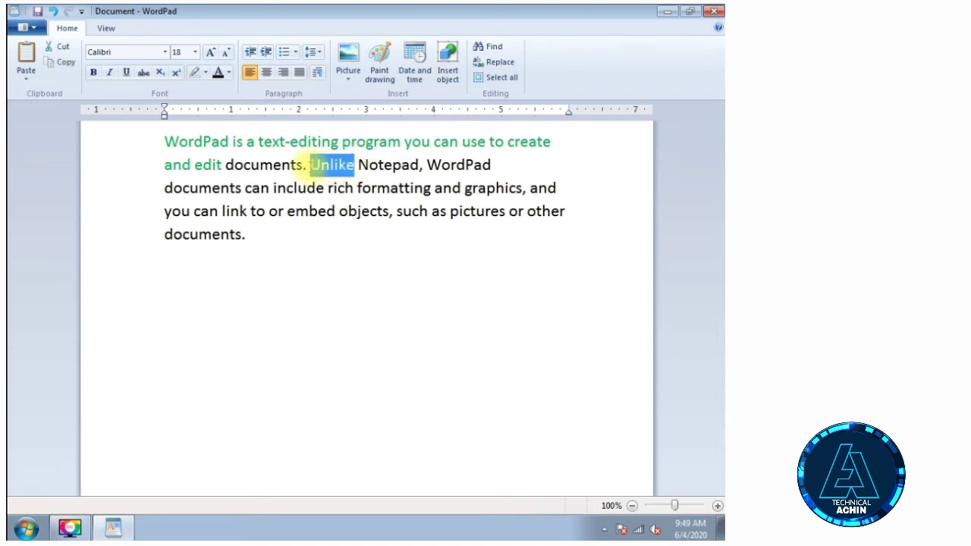
click(363, 261)
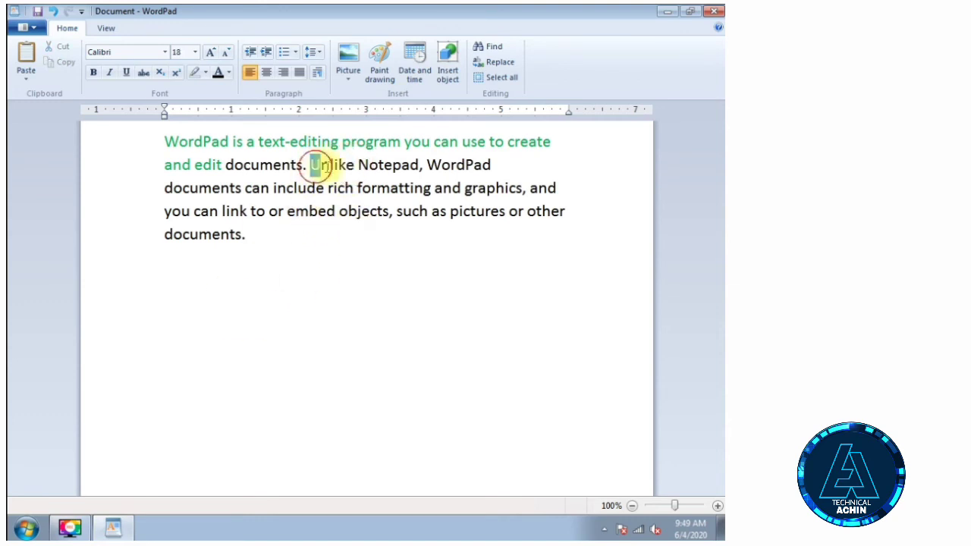
drag(320, 167, 347, 163)
click(293, 265)
click(297, 273)
Select the whole paragraph and duplicate it repeatedly so that the copies fill several screens of the document.
key(ctrl+a)
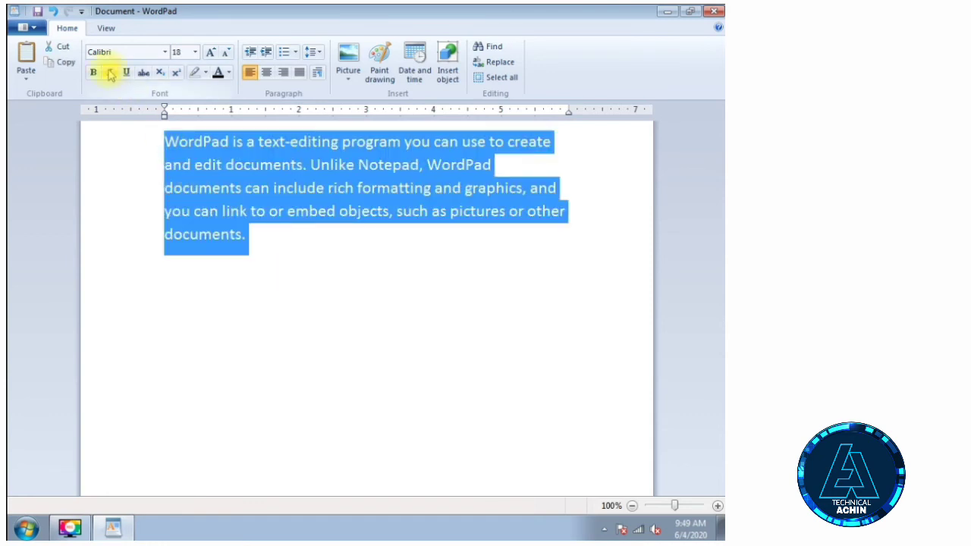
key(ctrl+v)
key(ctrl+v)
key(ctrl+v)
key(ctrl+v)
key(ctrl+v)
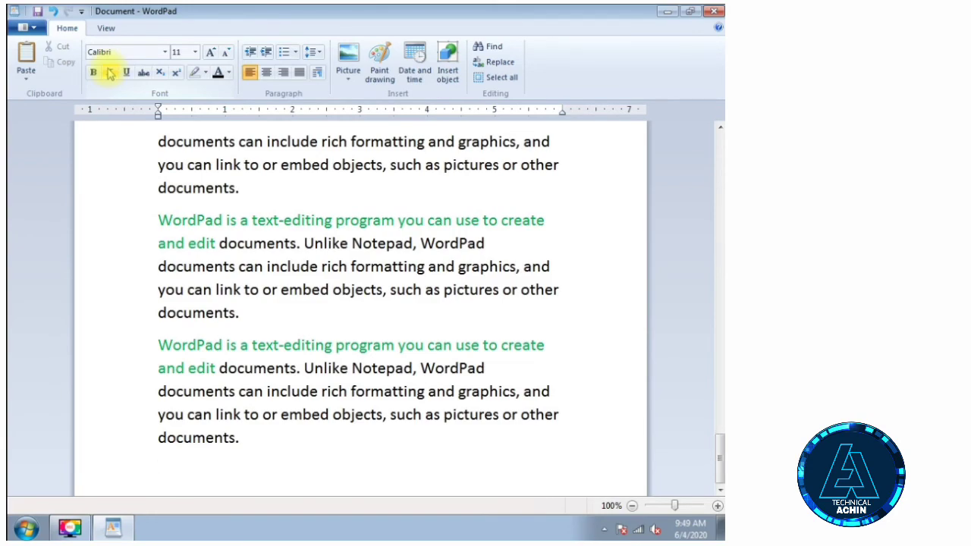
Start a text search from the beginning of the document, moving its dialog aside and entering "unlike" as the search text.
scroll(244, 275, up, 20)
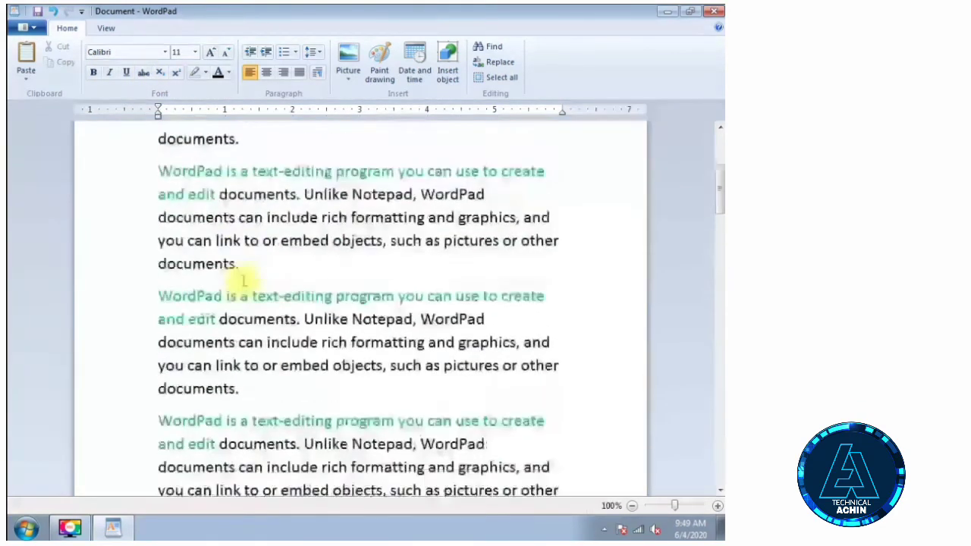
scroll(244, 280, up, 5)
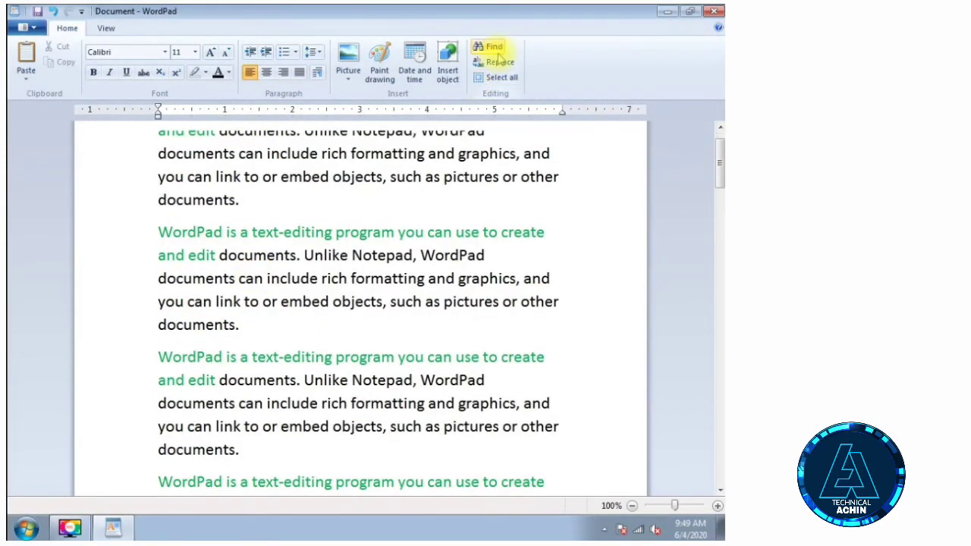
scroll(428, 149, up, 5)
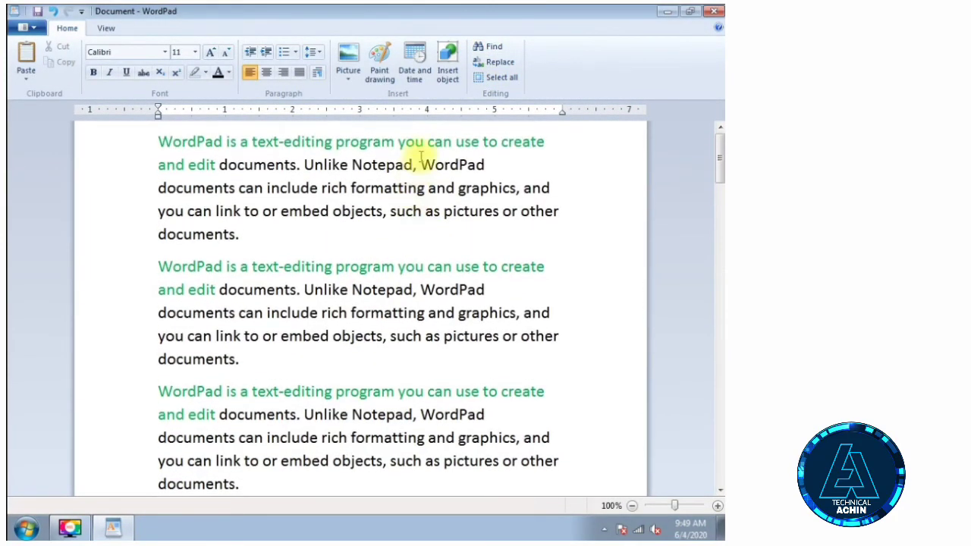
click(486, 47)
drag(217, 222, 537, 235)
text(unlike)
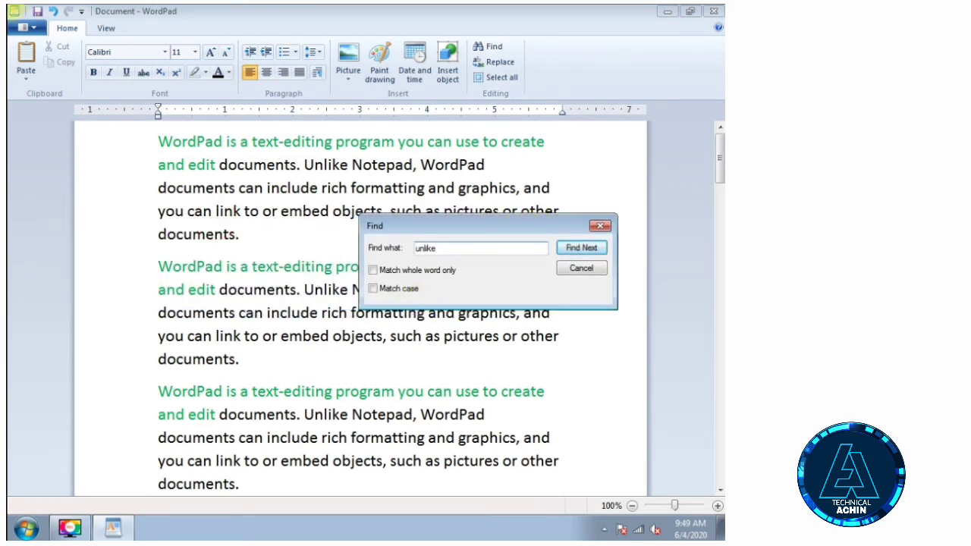
Step through the successive occurrences of "unlike" in the document, and end the search.
click(582, 248)
click(584, 250)
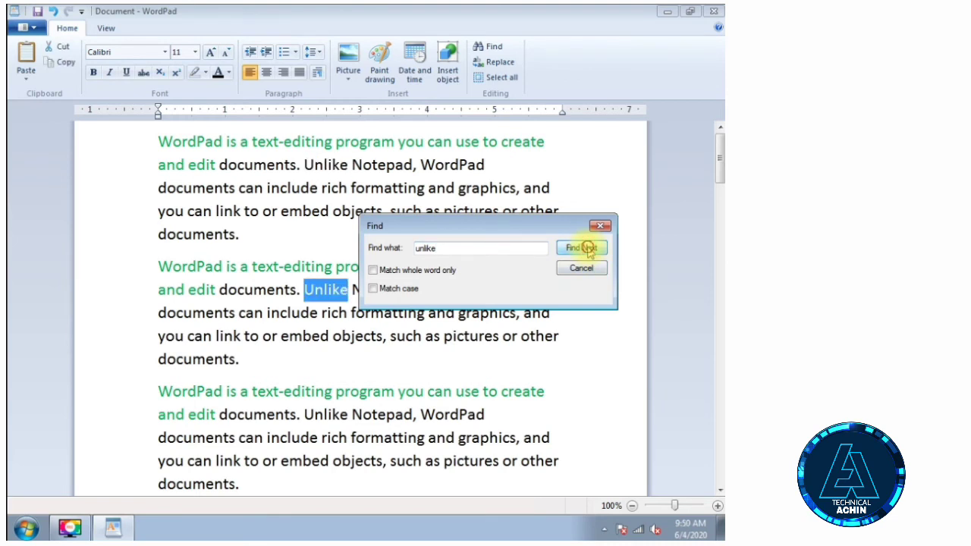
click(586, 250)
click(585, 251)
click(587, 251)
click(587, 251)
click(588, 252)
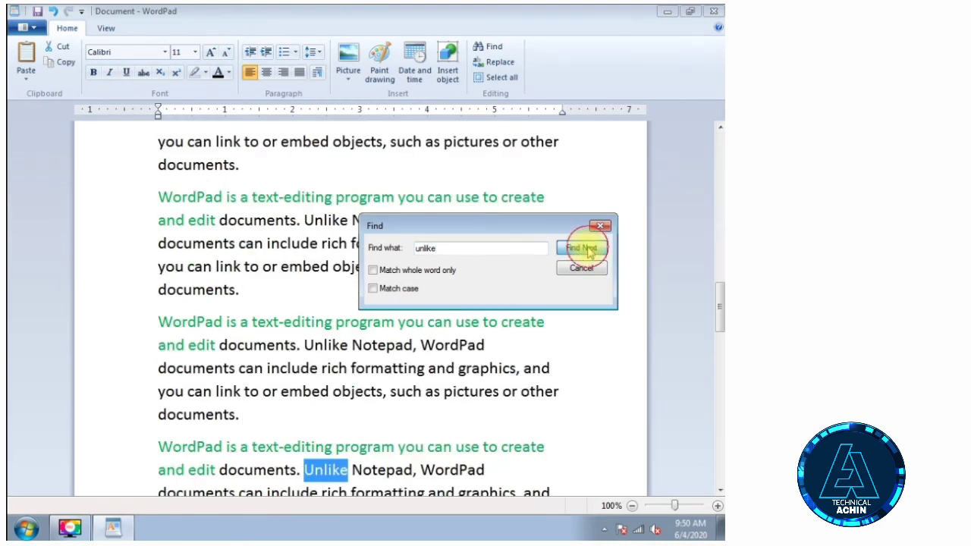
click(590, 253)
click(590, 253)
click(591, 252)
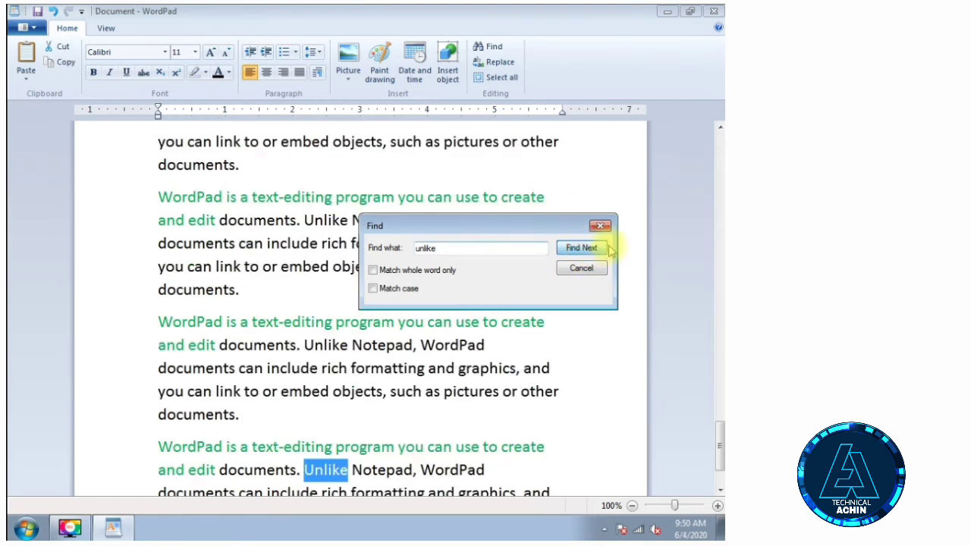
click(599, 227)
Replace "Unlike" with "Justlike" one occurrence at a time, moving the Replace dialog clear of the matched word.
click(500, 63)
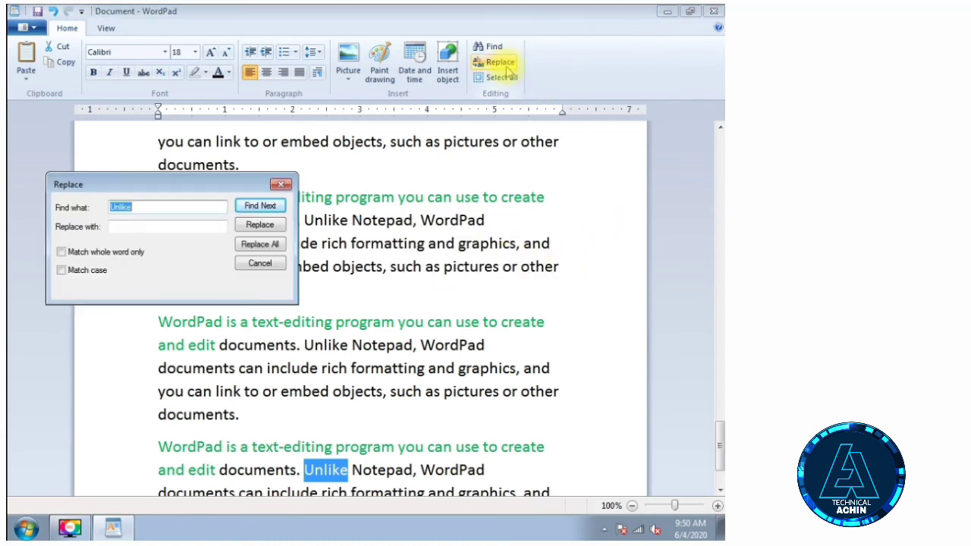
text(Justlike)
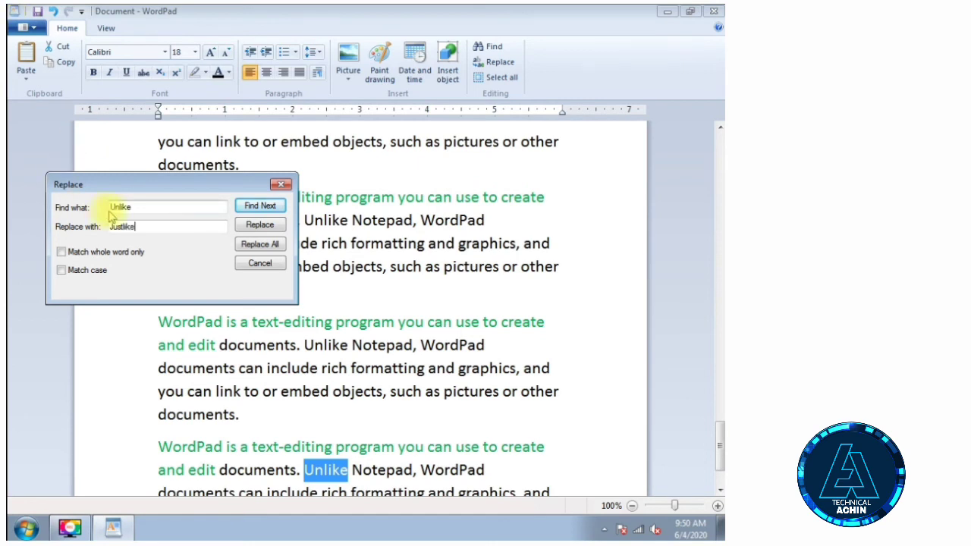
click(260, 226)
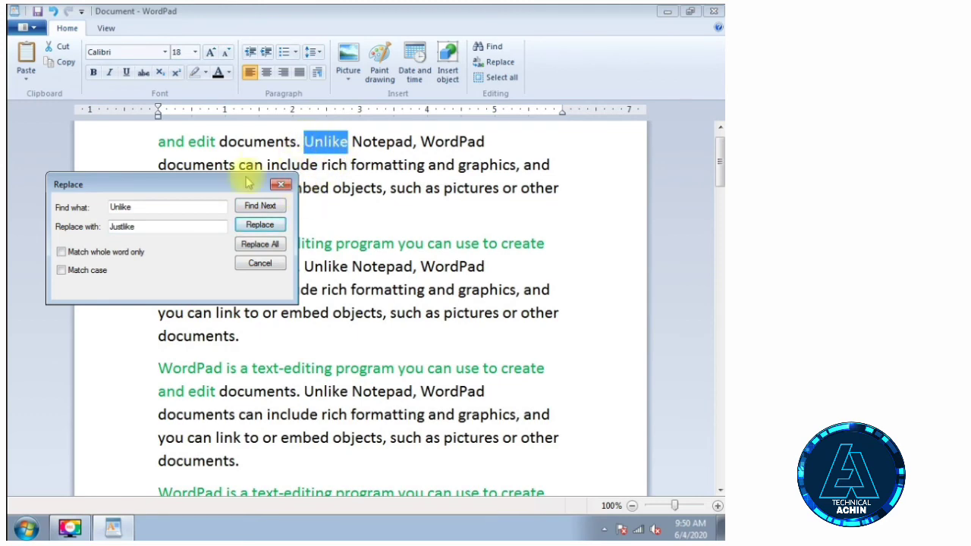
drag(248, 182, 362, 232)
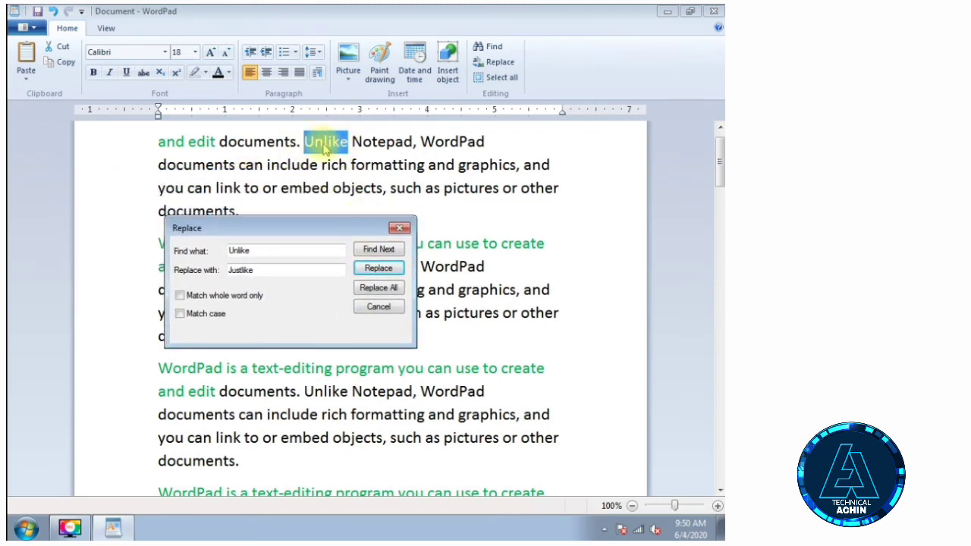
click(377, 269)
click(372, 161)
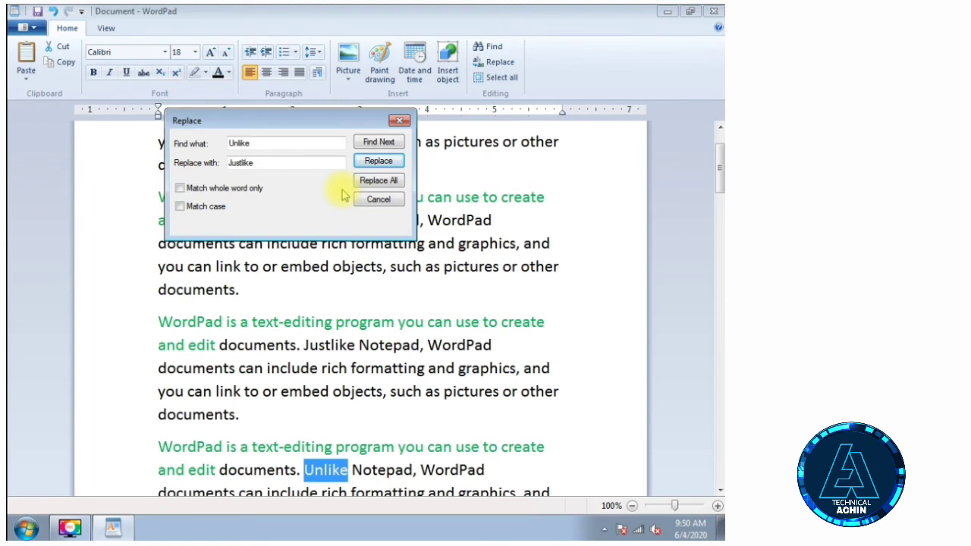
Replace all remaining occurrences of "Unlike" with "Justlike", dismiss the message, and close the Replace dialog.
click(378, 181)
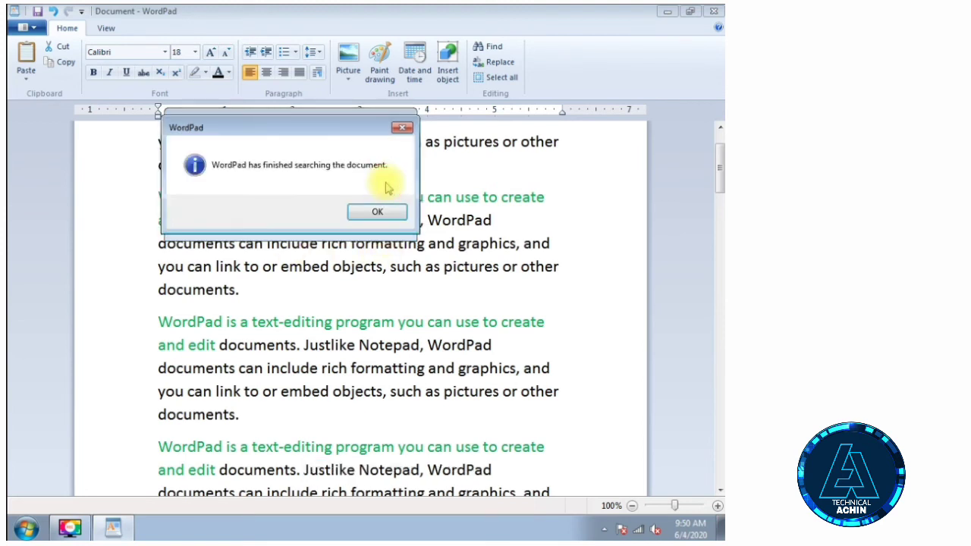
drag(314, 135, 299, 311)
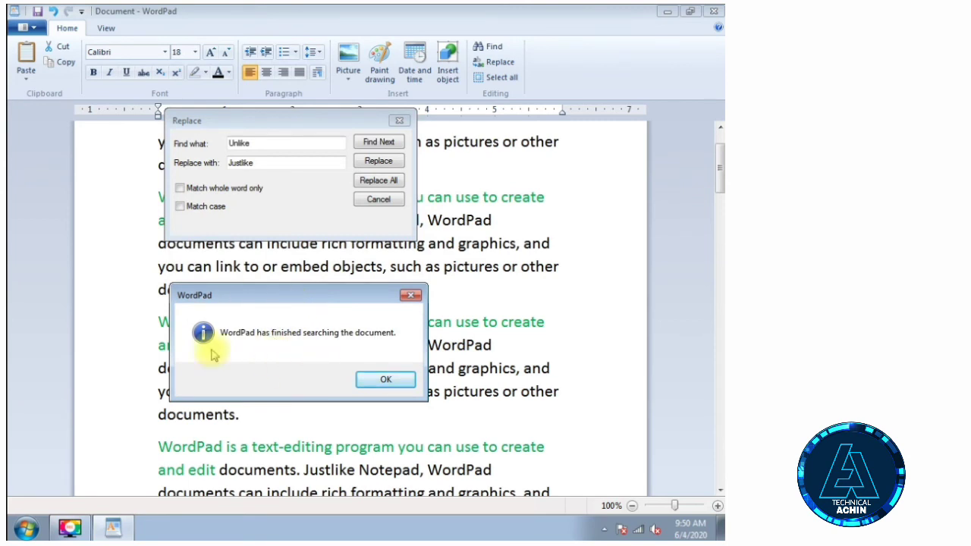
drag(275, 297, 278, 281)
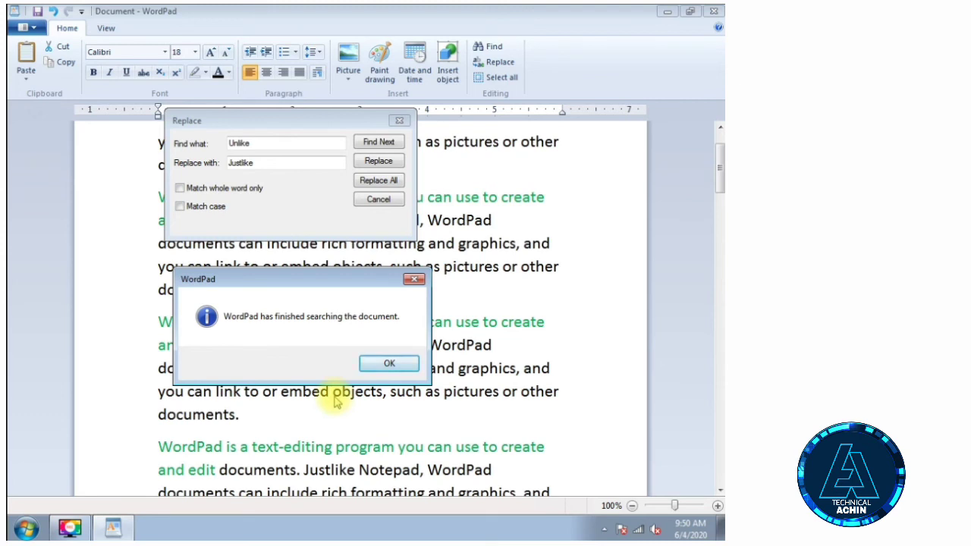
click(389, 364)
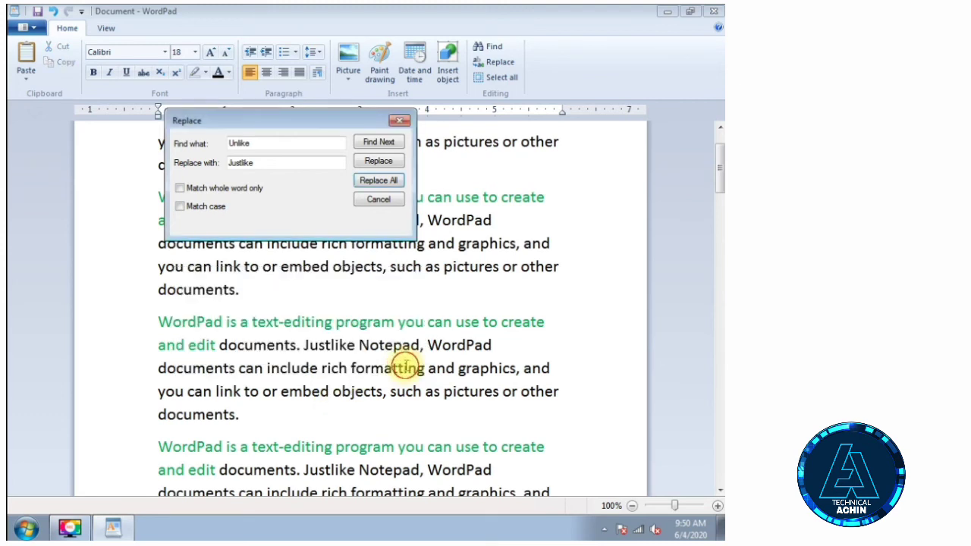
click(386, 200)
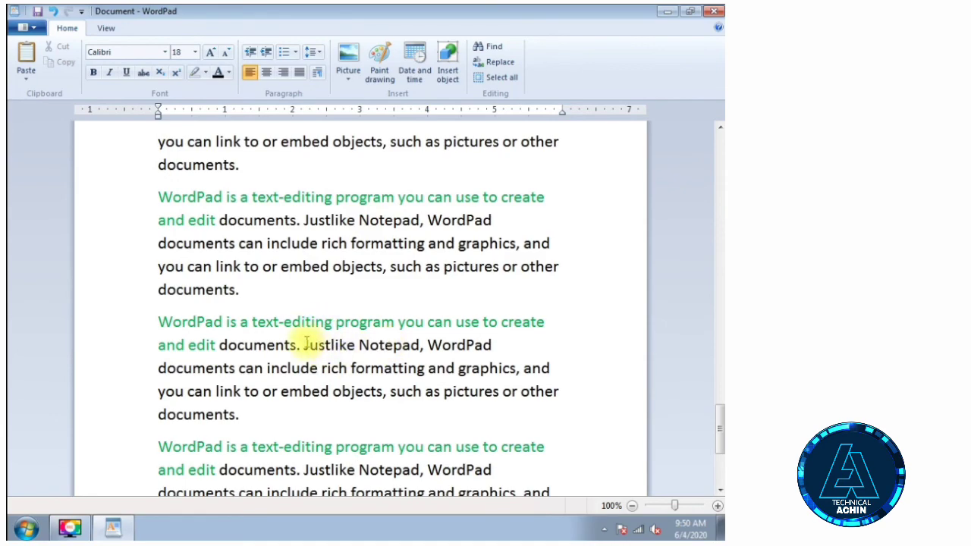
Check the replaced word "Justlike" in paragraphs throughout the document, highlighting several of them.
drag(304, 344, 356, 345)
drag(304, 470, 355, 470)
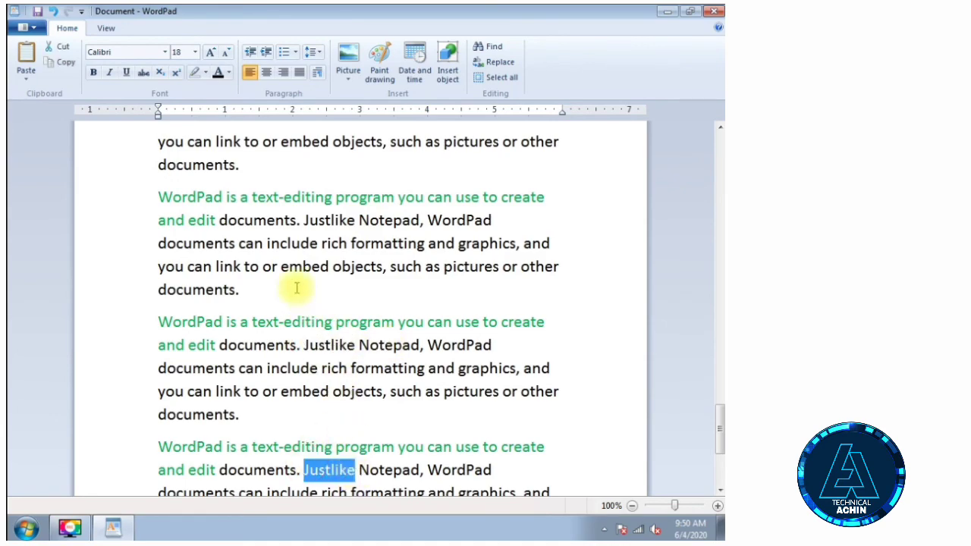
drag(304, 220, 420, 220)
scroll(332, 376, down, 2)
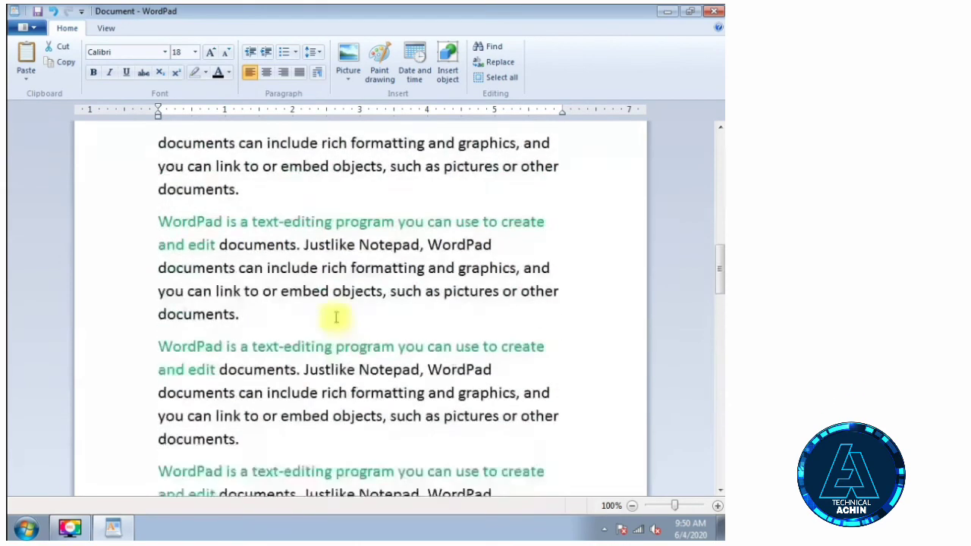
scroll(336, 317, up, 5)
drag(302, 290, 419, 290)
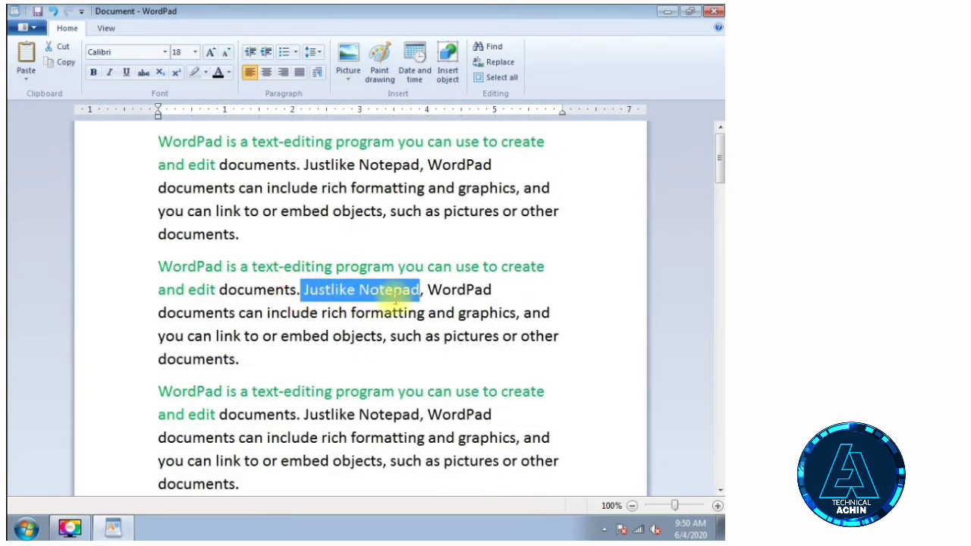
scroll(329, 425, down, 1)
click(336, 346)
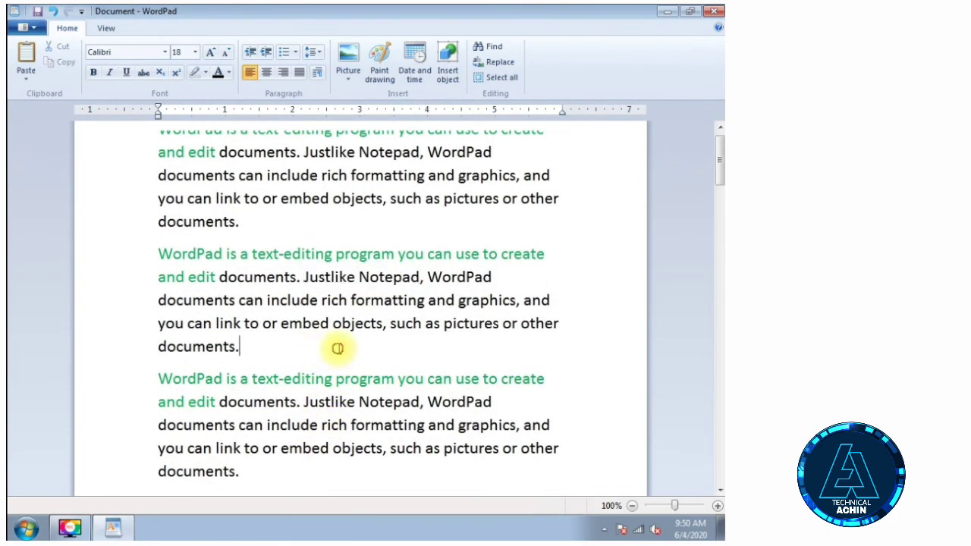
scroll(441, 422, down, 1)
scroll(527, 384, up, 2)
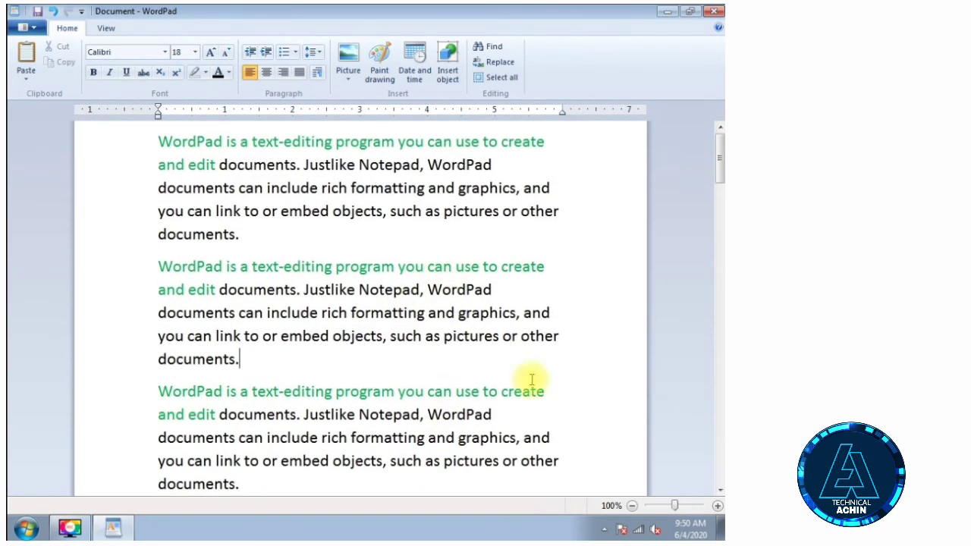
Select the entire document's text twice, clearing the selection each time.
click(487, 79)
click(270, 318)
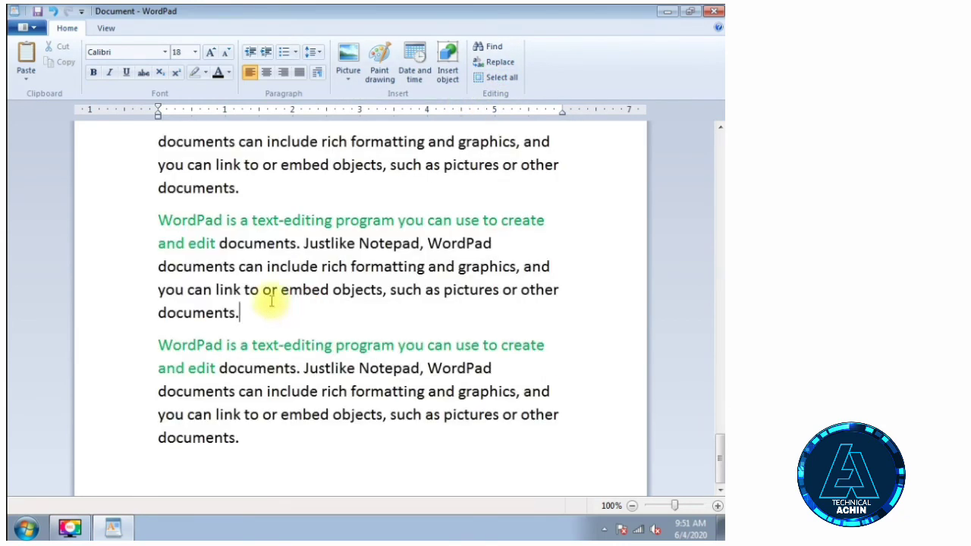
key(ctrl+a)
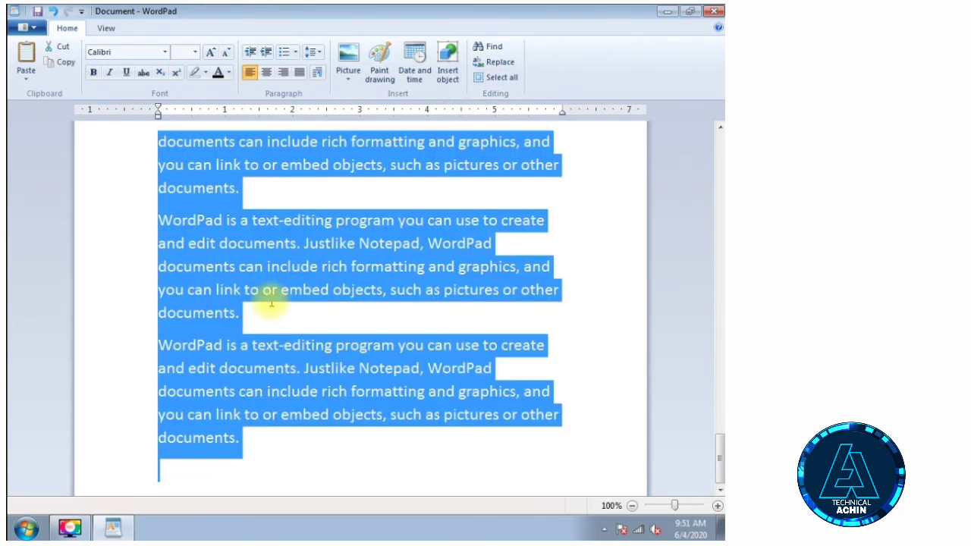
click(270, 302)
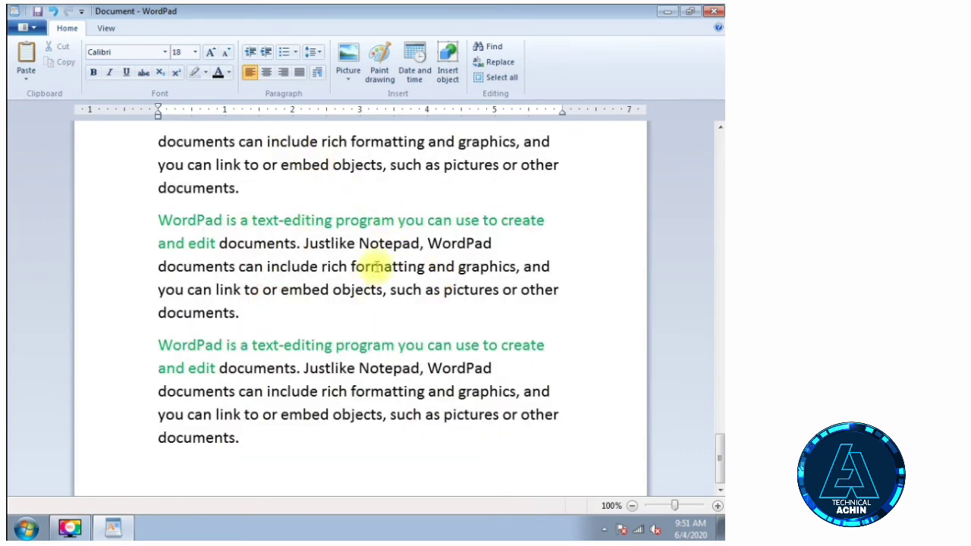
click(349, 324)
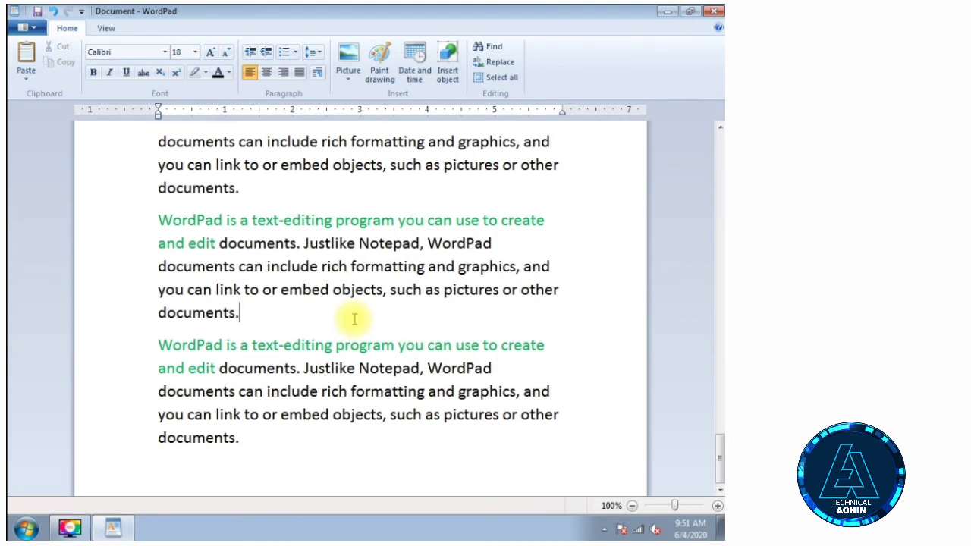
Enlarge the document view step by step to 170%.
click(106, 29)
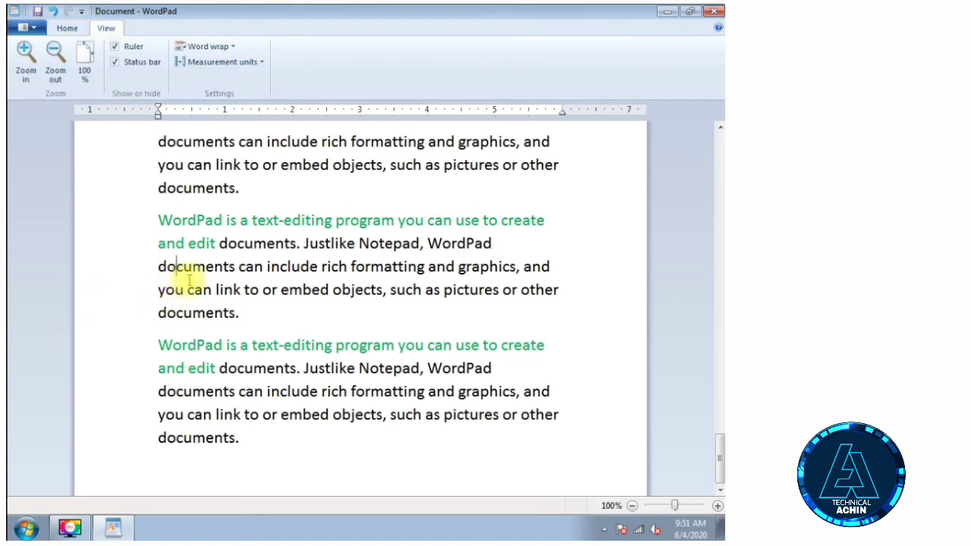
scroll(259, 387, down, 1)
scroll(259, 387, up, 10)
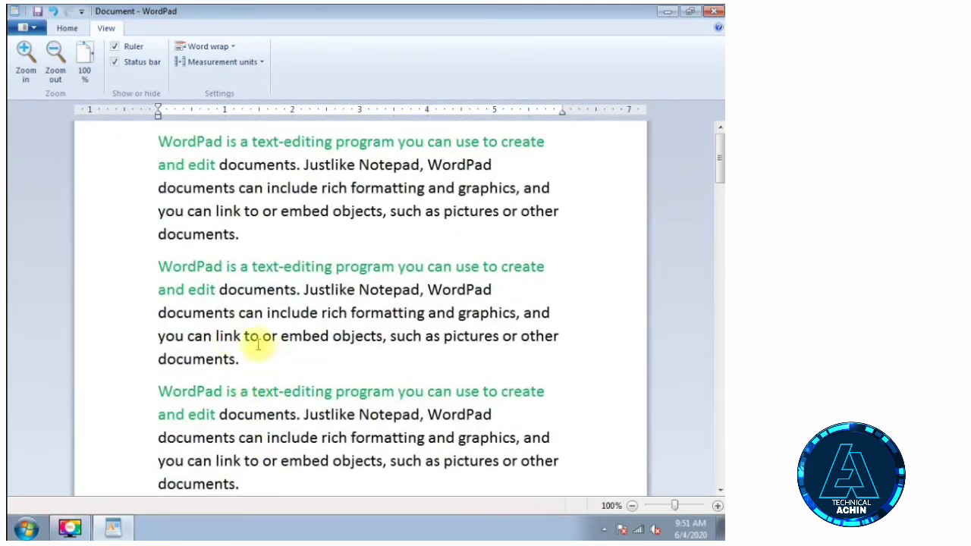
scroll(258, 314, down, 2)
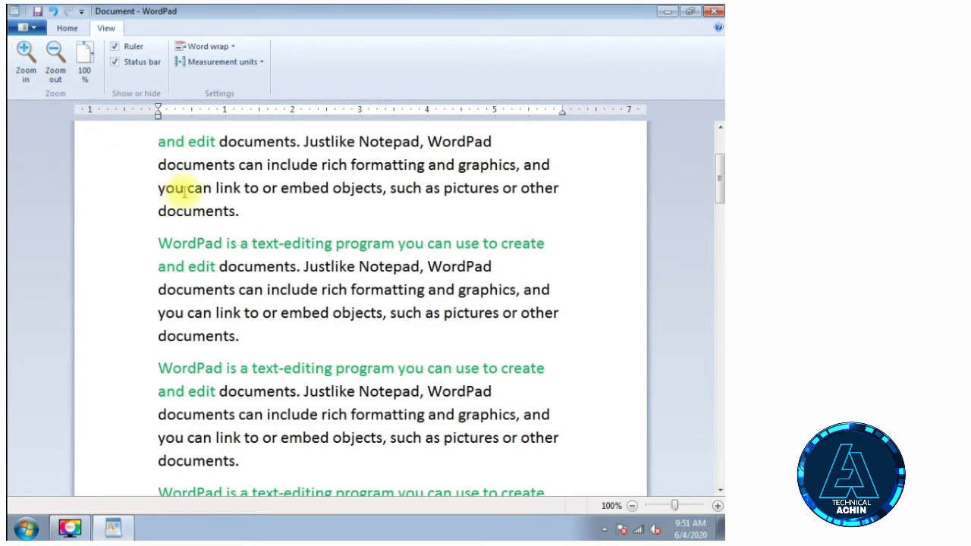
click(242, 211)
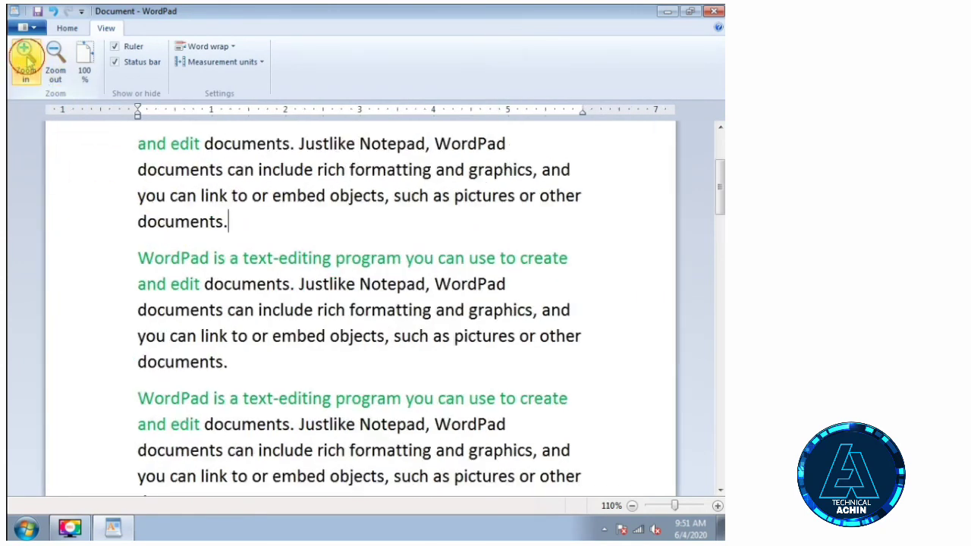
click(27, 60)
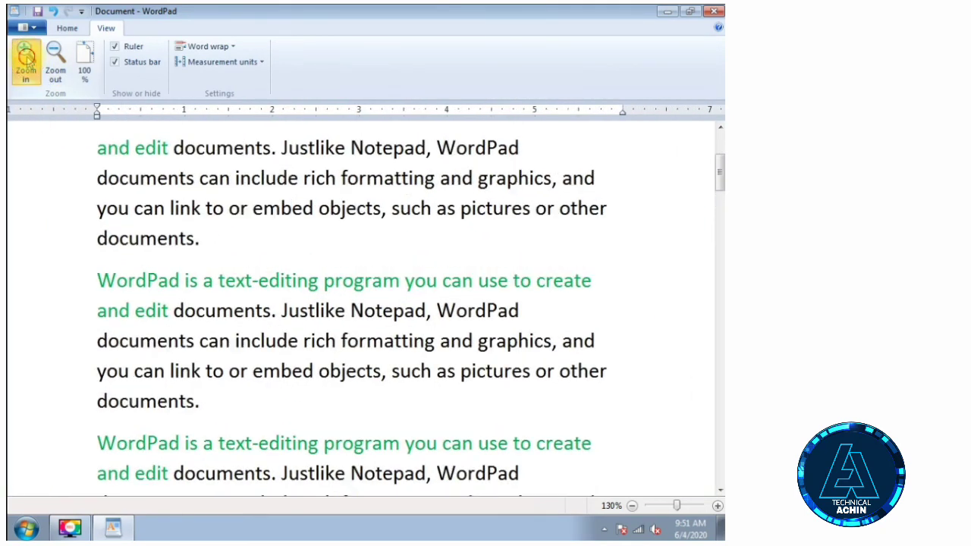
click(27, 59)
click(27, 59)
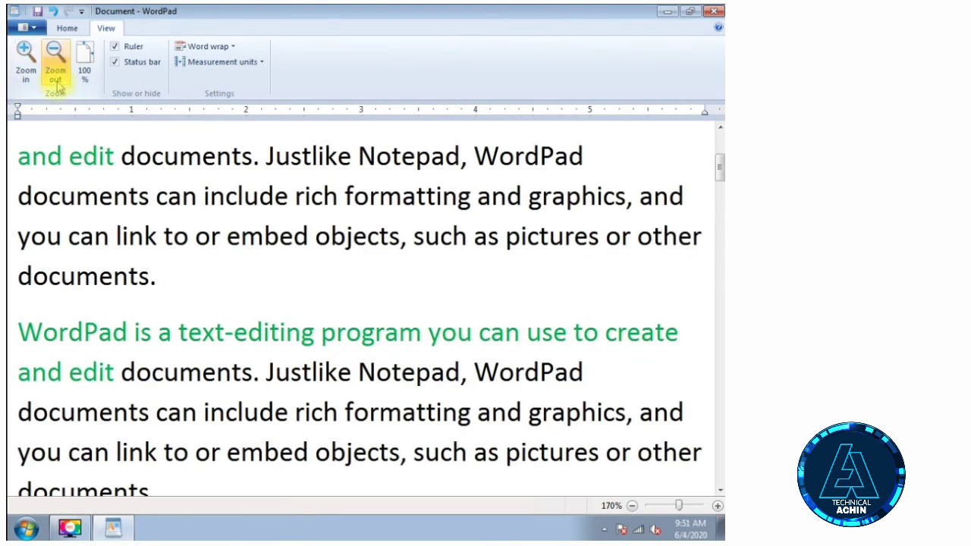
Shrink the document view step by step to 10%.
click(55, 74)
click(55, 75)
click(55, 74)
click(55, 74)
click(55, 74)
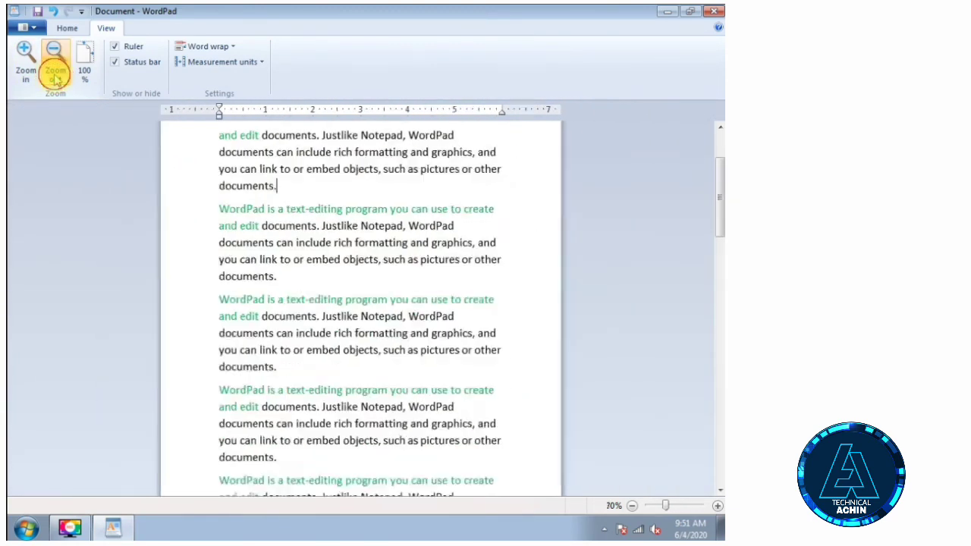
click(55, 75)
click(55, 74)
click(55, 75)
click(55, 74)
Enlarge the document view step by step from its smallest size to 90%.
click(26, 67)
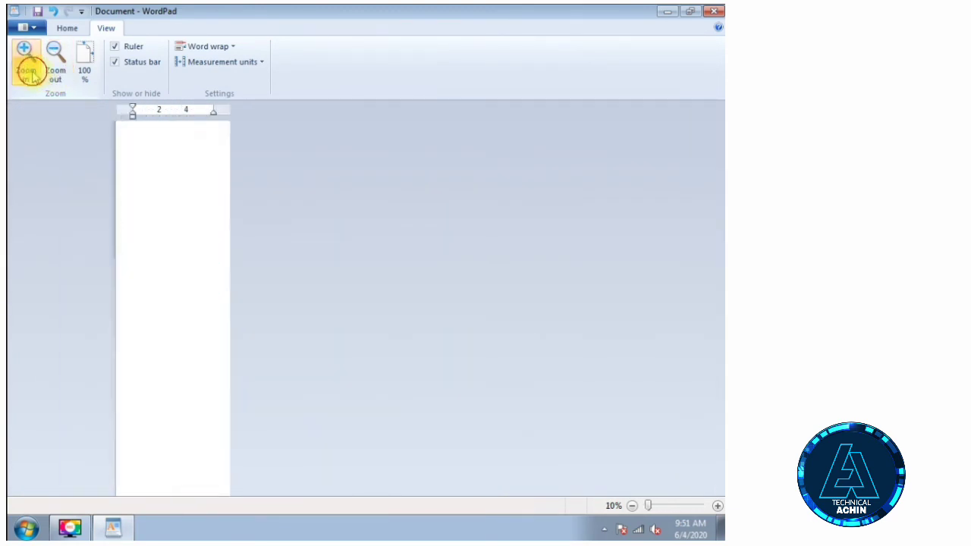
click(26, 66)
click(27, 66)
click(29, 70)
click(28, 70)
click(32, 72)
click(32, 72)
click(32, 72)
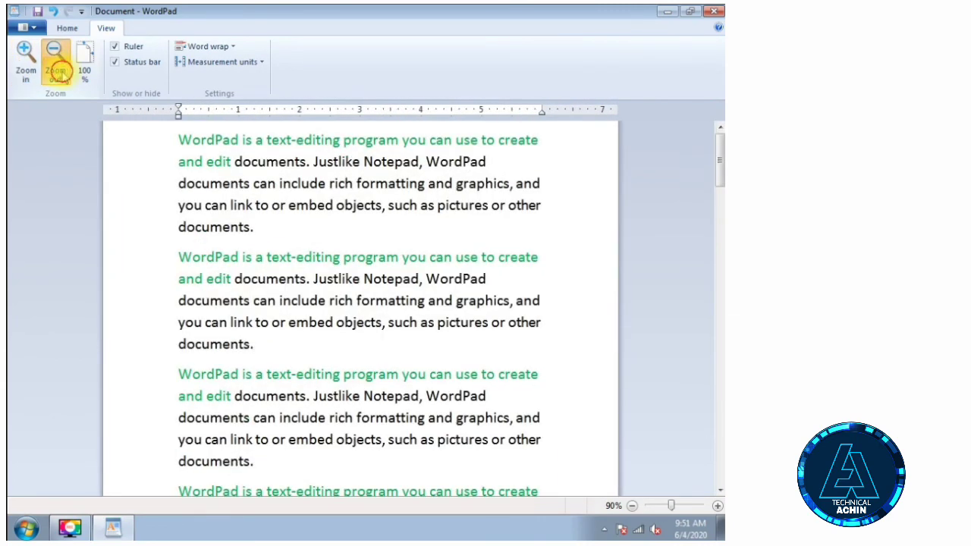
Zoom out three levels and zoom back in to 90%.
click(54, 72)
click(55, 72)
click(54, 72)
click(37, 76)
click(34, 73)
click(34, 73)
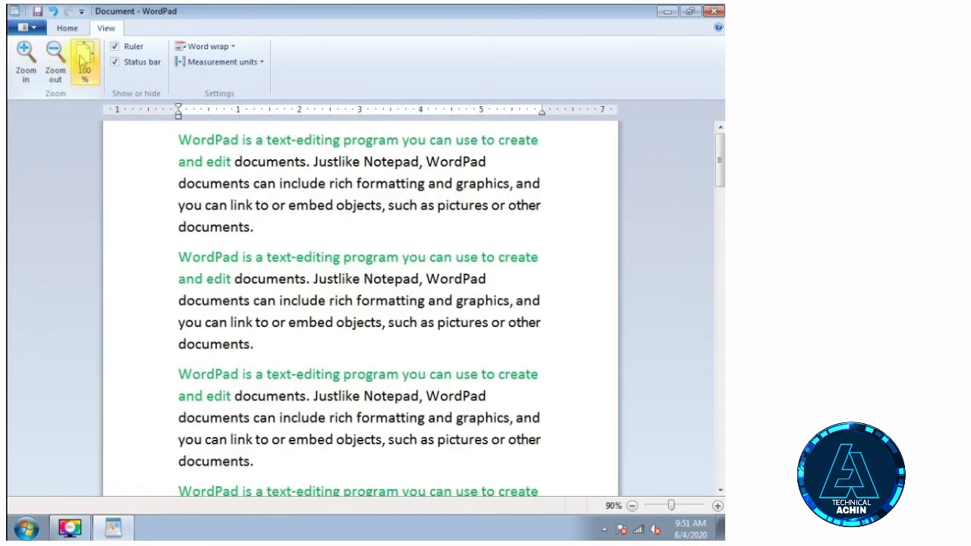
Reset the view to 100%, and reset it again after zooming in to 150%.
click(84, 68)
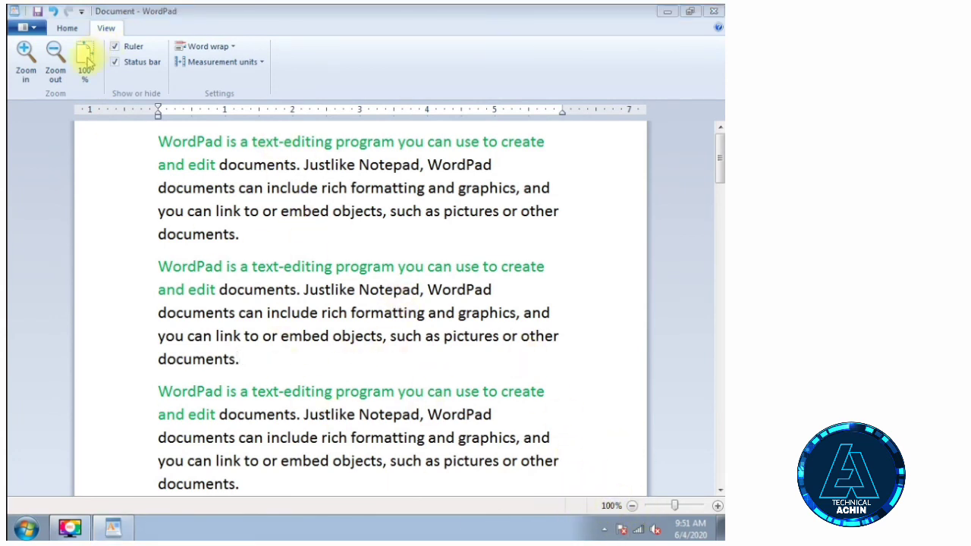
click(28, 58)
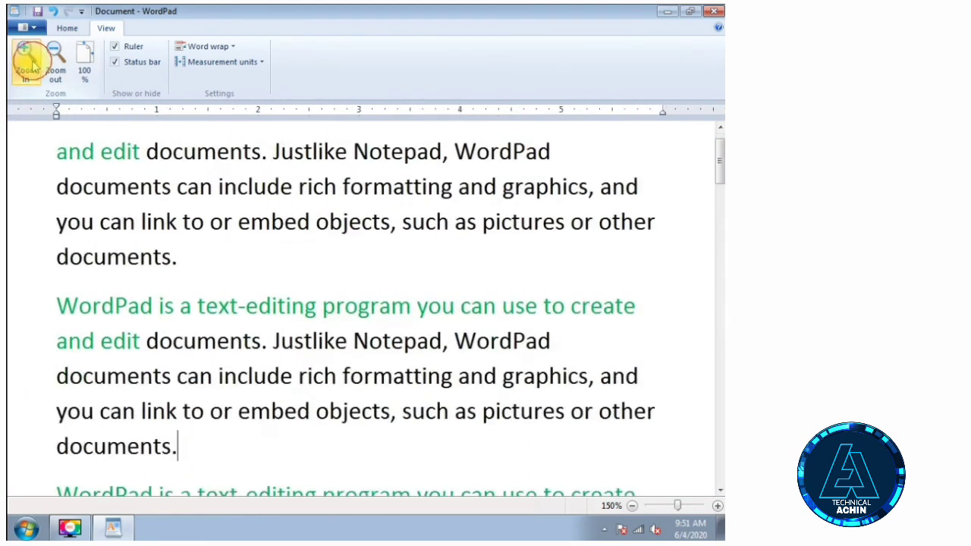
click(84, 59)
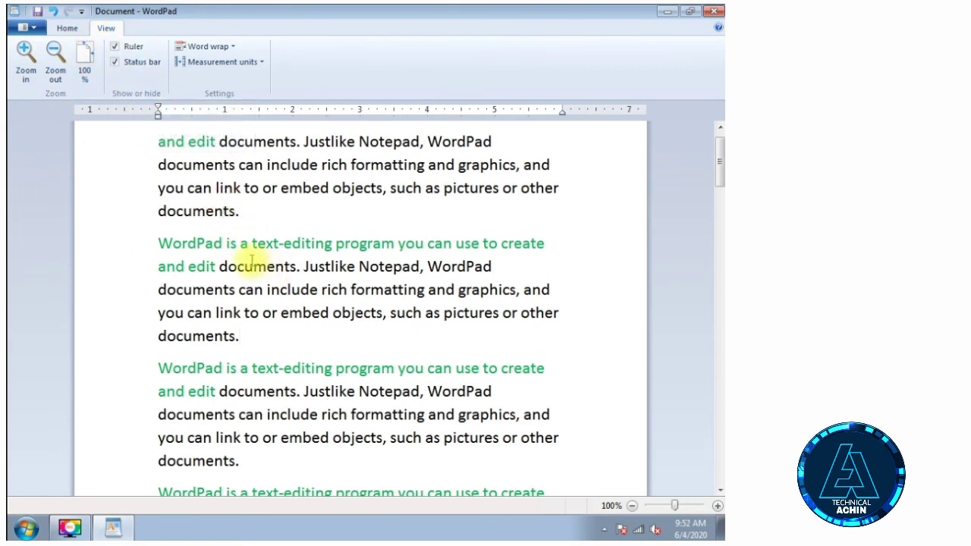
Hide and redisplay the ruler above the document several times.
scroll(251, 260, up, 1)
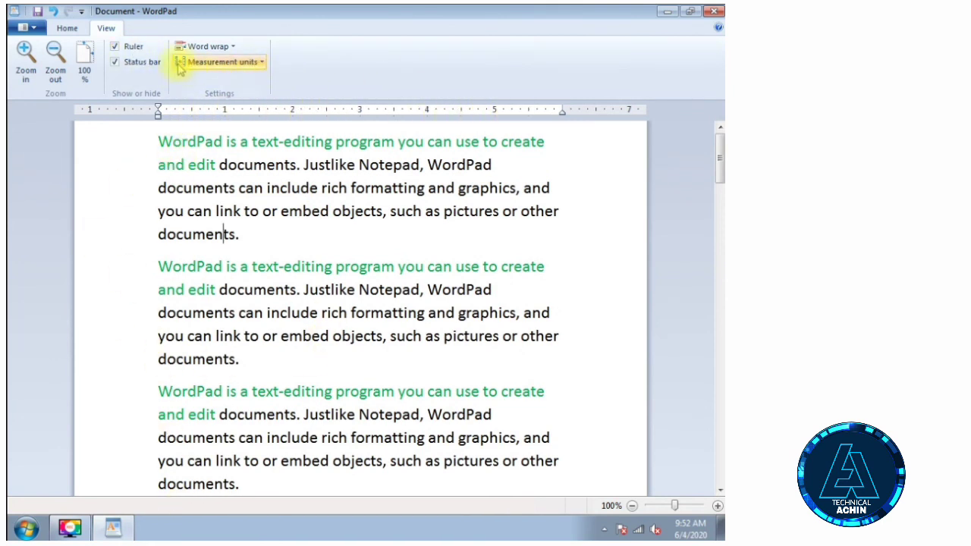
double_click(134, 47)
click(135, 47)
click(135, 47)
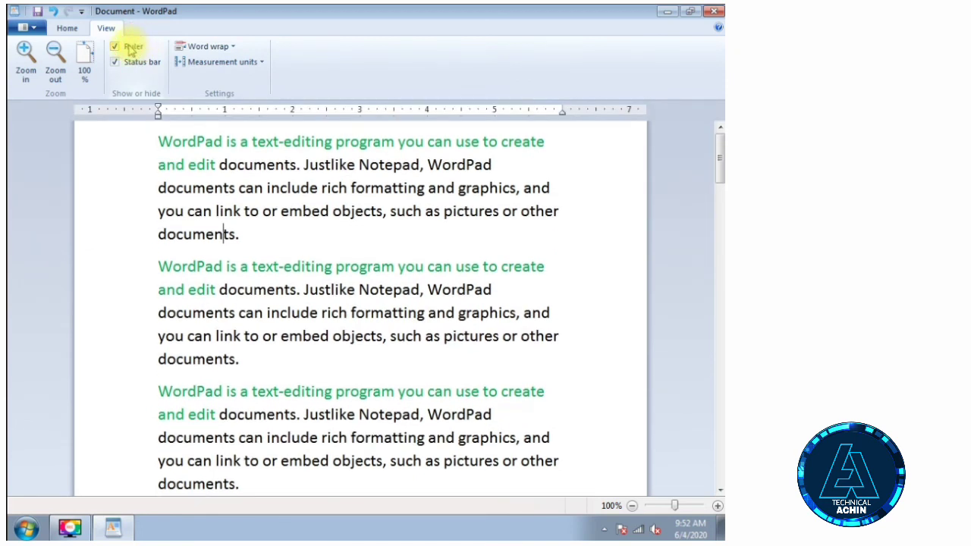
click(133, 48)
click(130, 49)
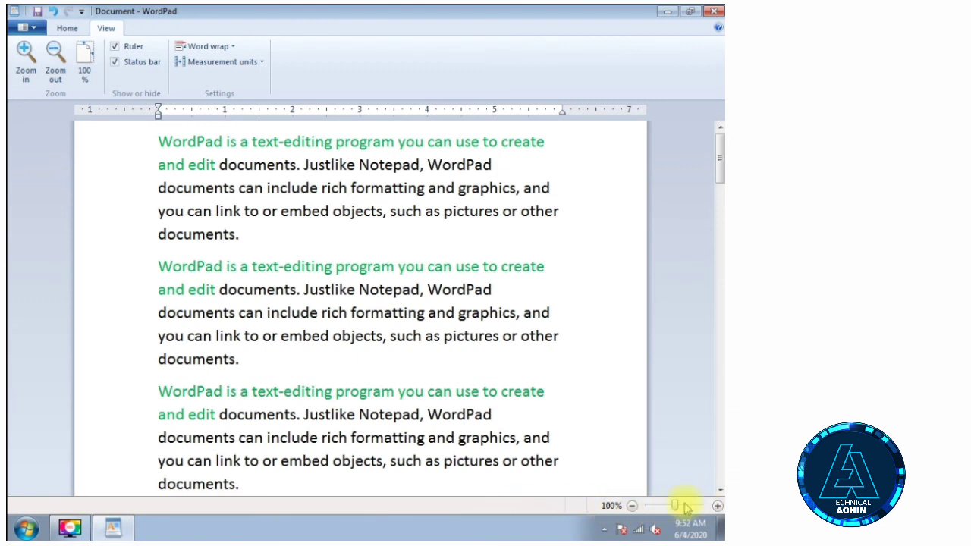
Hide the status bar, show it again, and place the cursor back in the first paragraph.
click(131, 64)
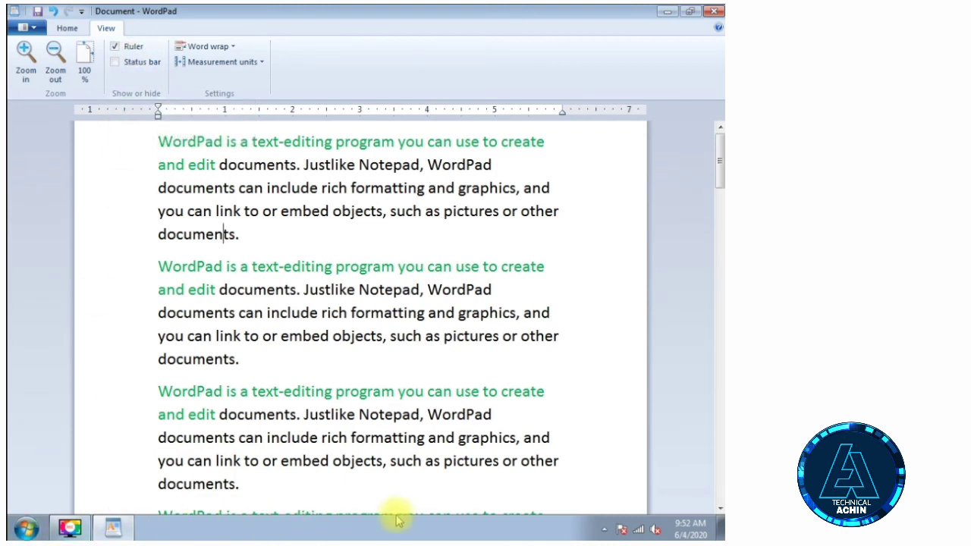
click(131, 64)
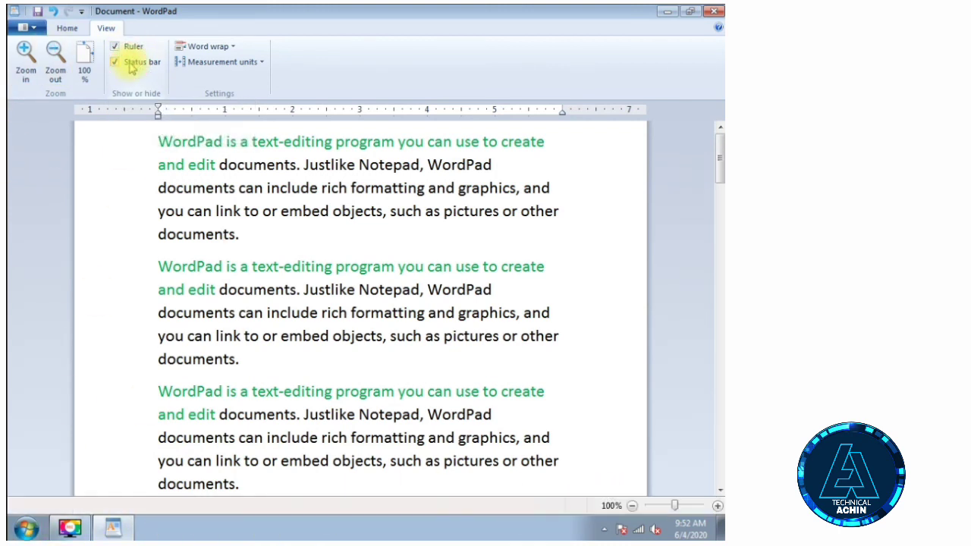
click(201, 211)
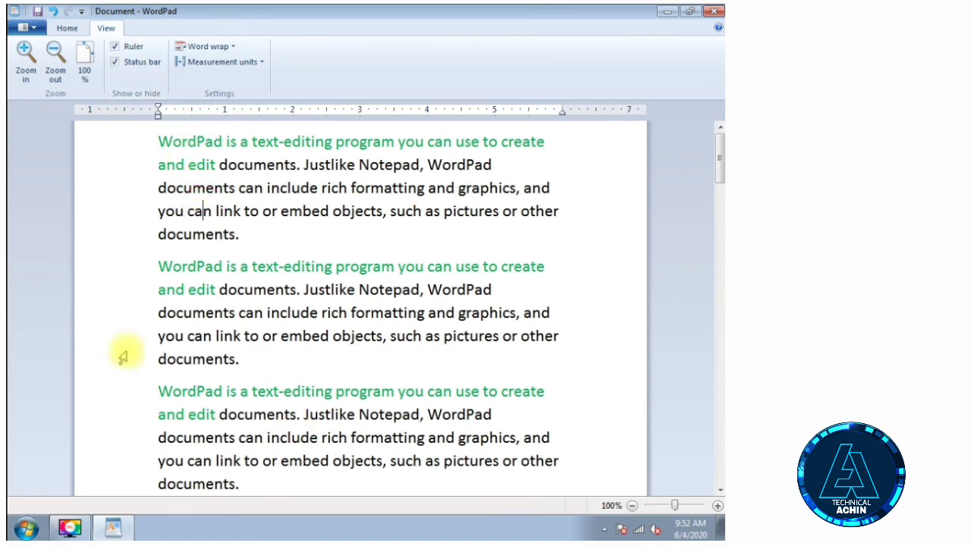
View the word wrap options and highlight the first paragraph several times to examine its line breaks, clearing each selection.
click(205, 46)
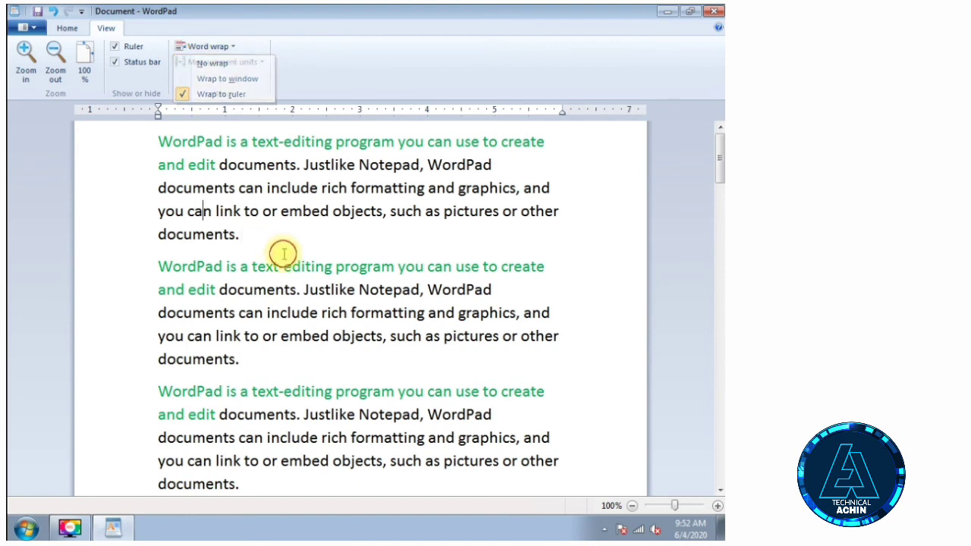
drag(241, 237, 157, 121)
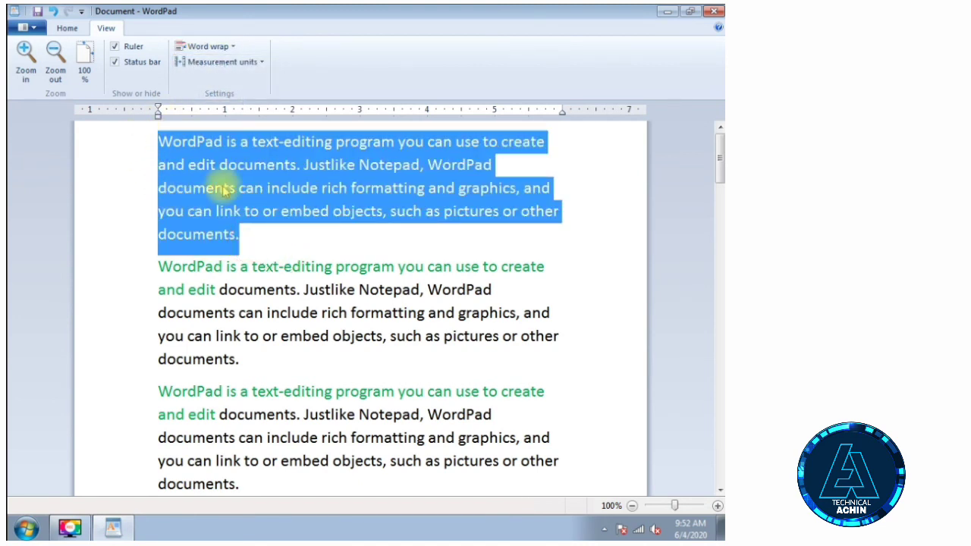
click(257, 227)
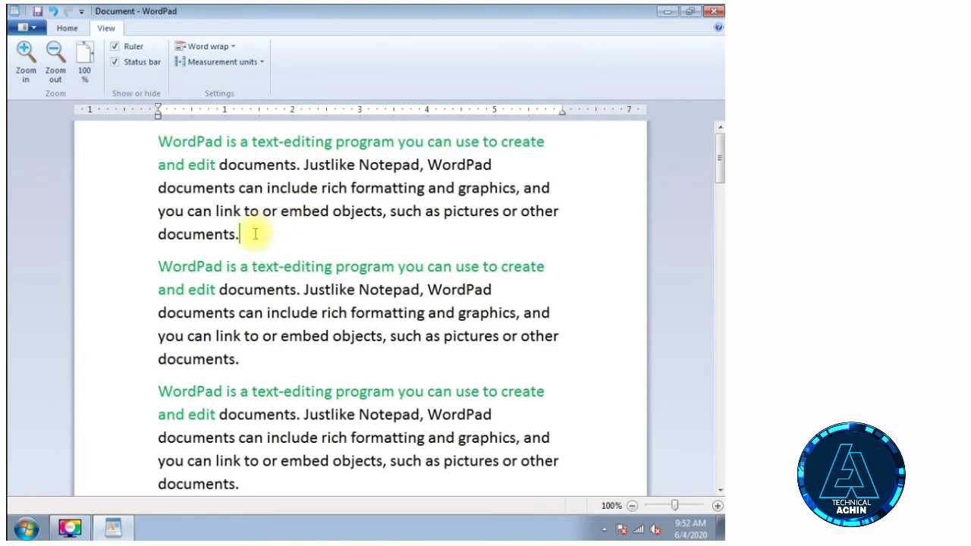
drag(255, 233, 155, 140)
click(147, 189)
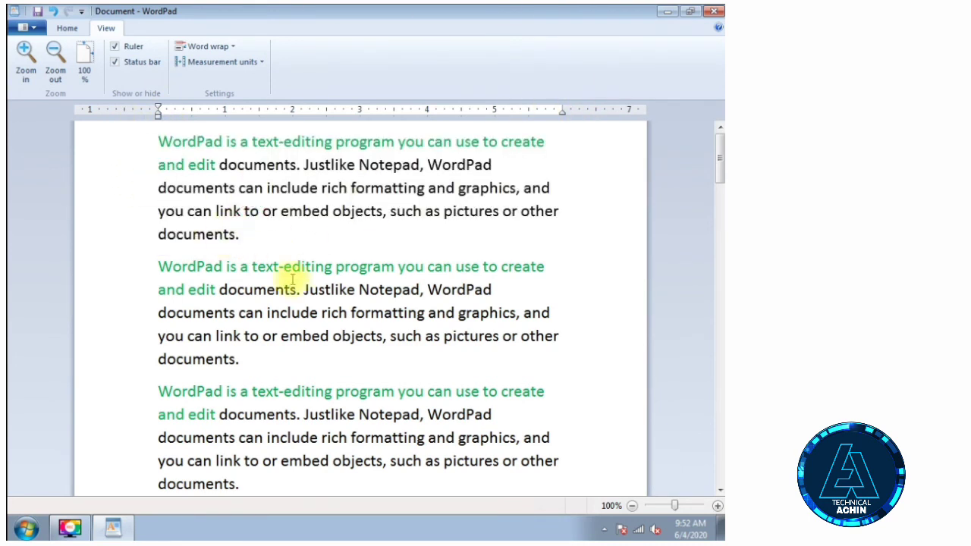
drag(265, 229, 159, 141)
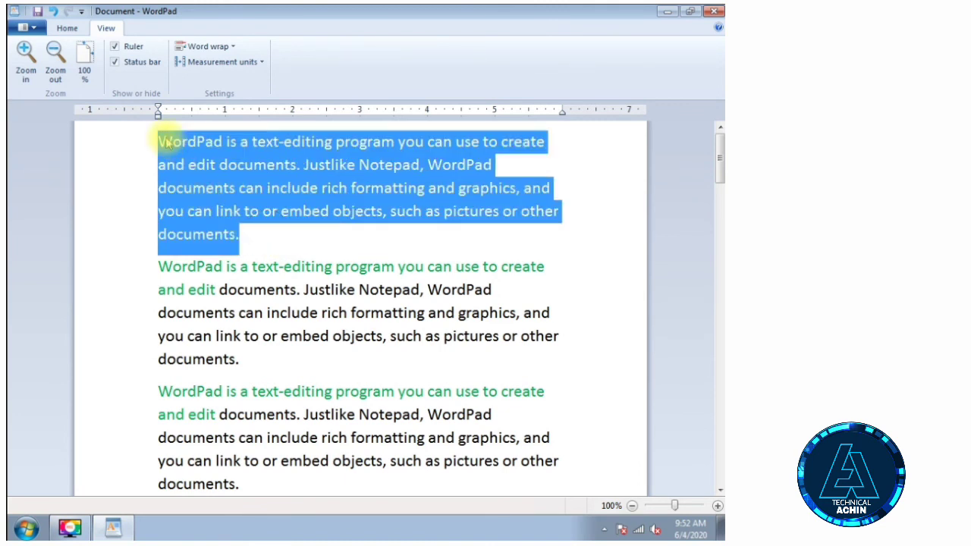
click(228, 210)
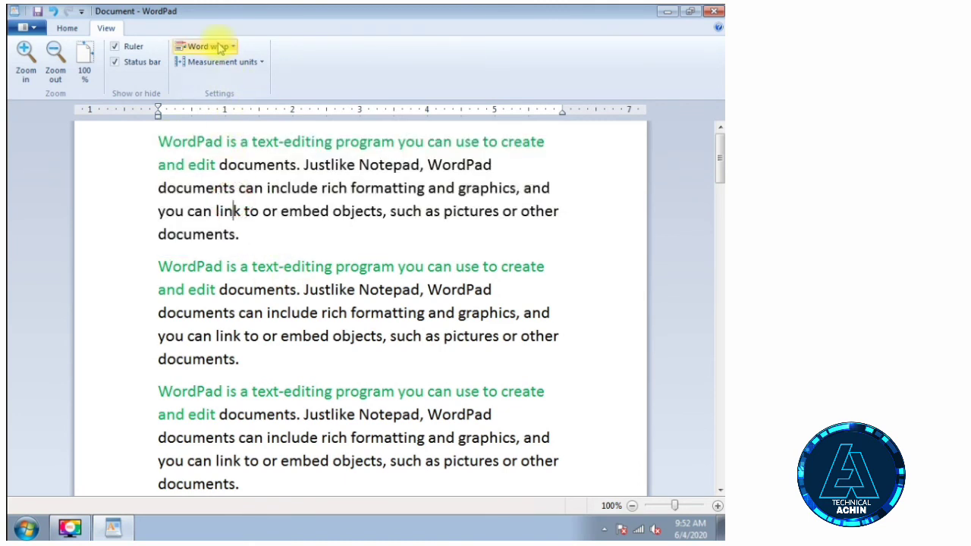
Set word wrap to No wrap and look along the unwrapped lines horizontally.
click(218, 47)
click(211, 64)
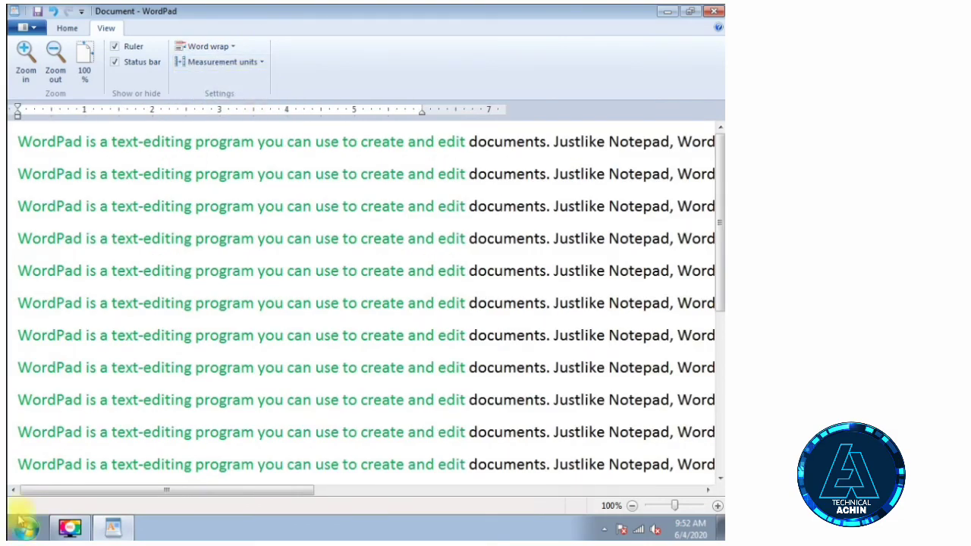
drag(98, 489, 18, 458)
Break the first paragraph manually after "program" and after "WordPad documents", and look along the unwrapped lines.
click(259, 144)
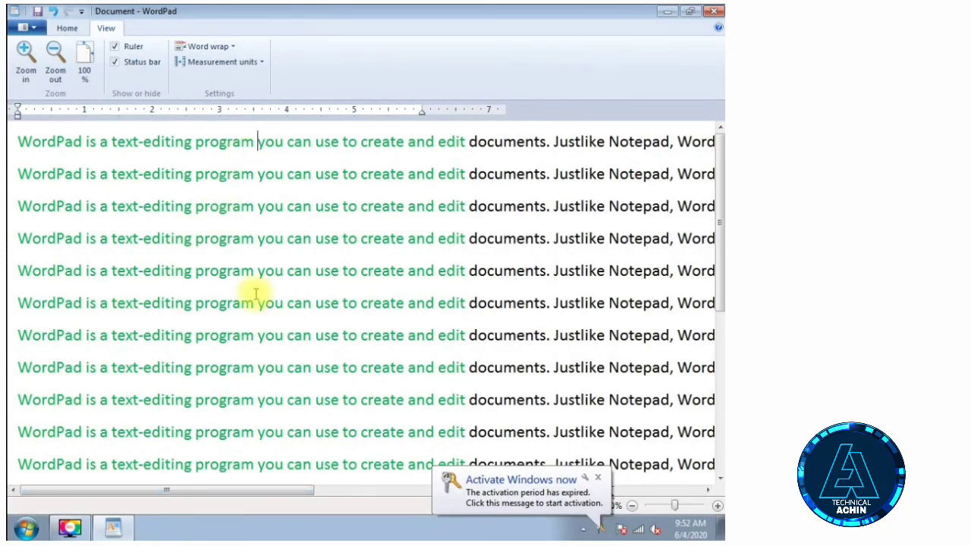
key(Return)
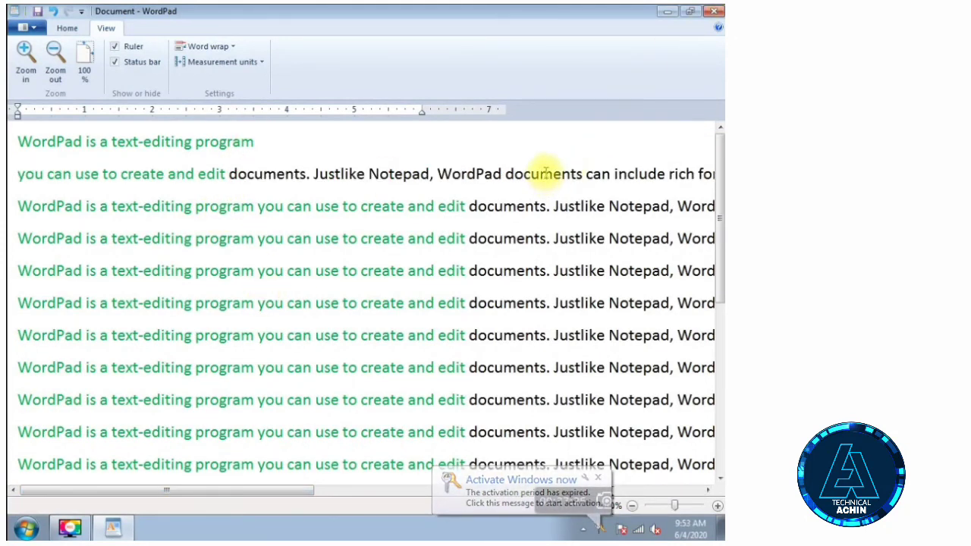
click(582, 174)
key(Return)
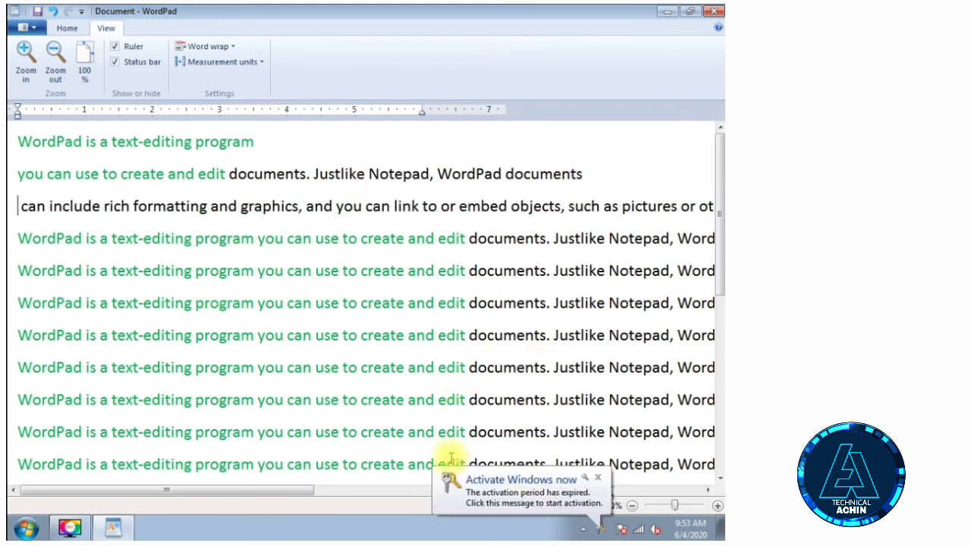
drag(257, 490, 184, 436)
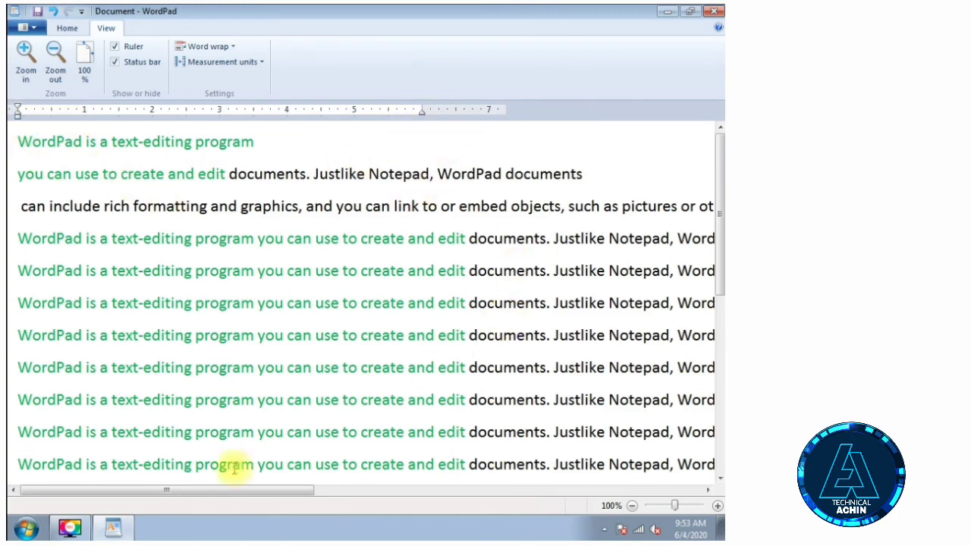
drag(226, 492, 119, 501)
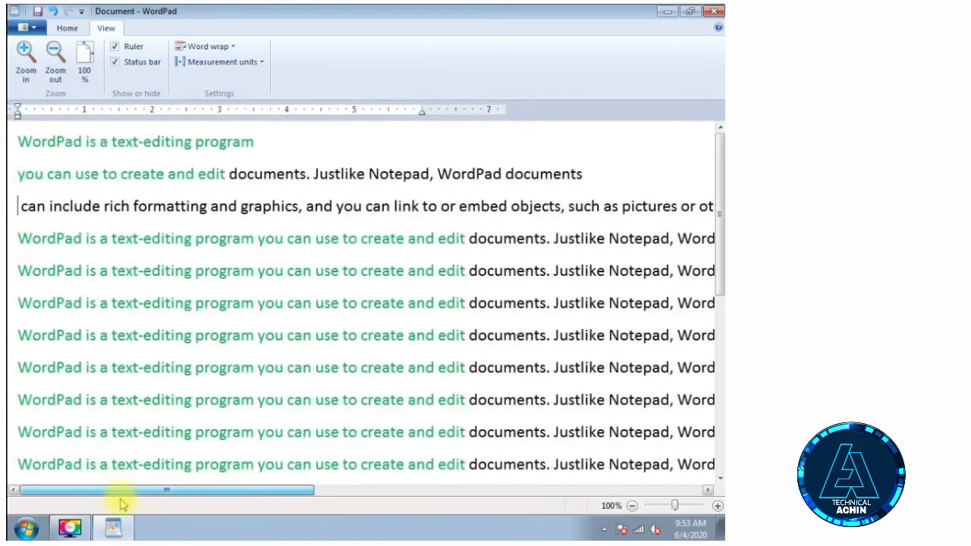
Set word wrap to Wrap to window and zoom in to 190% to check how the lines rewrap.
click(206, 47)
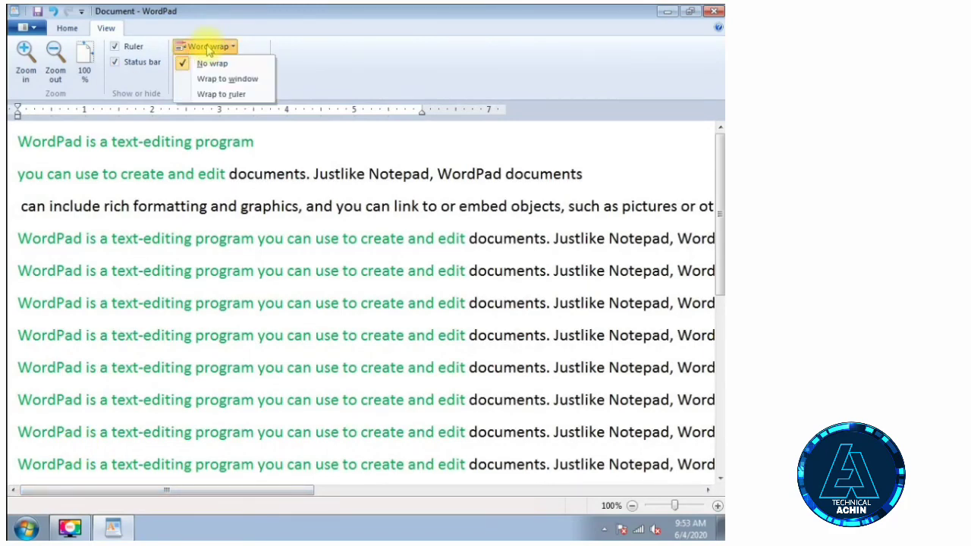
click(249, 81)
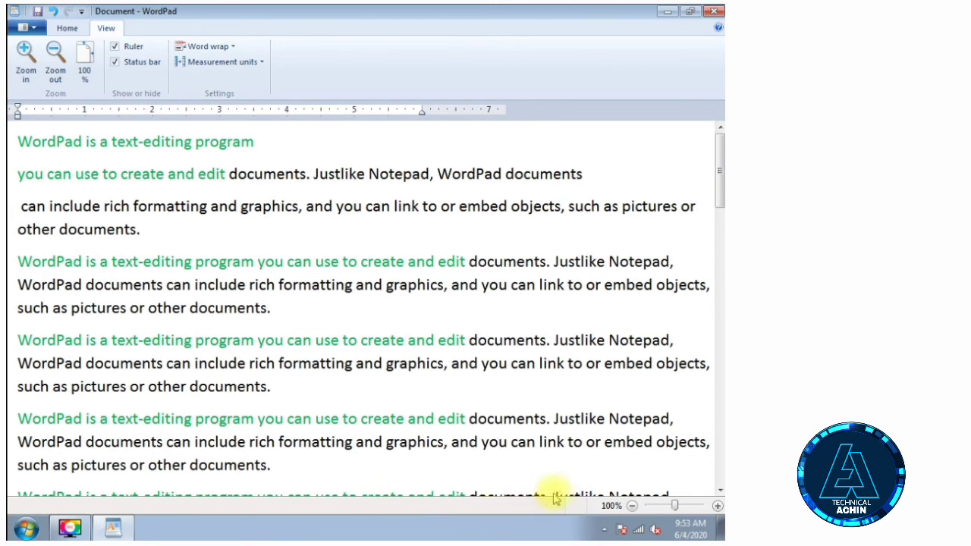
click(25, 72)
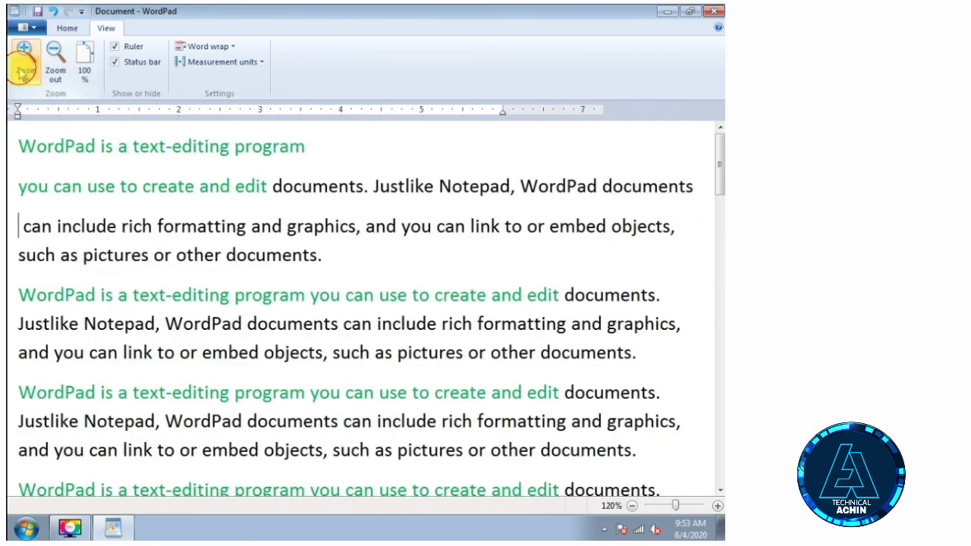
click(25, 72)
click(25, 72)
click(25, 72)
click(25, 74)
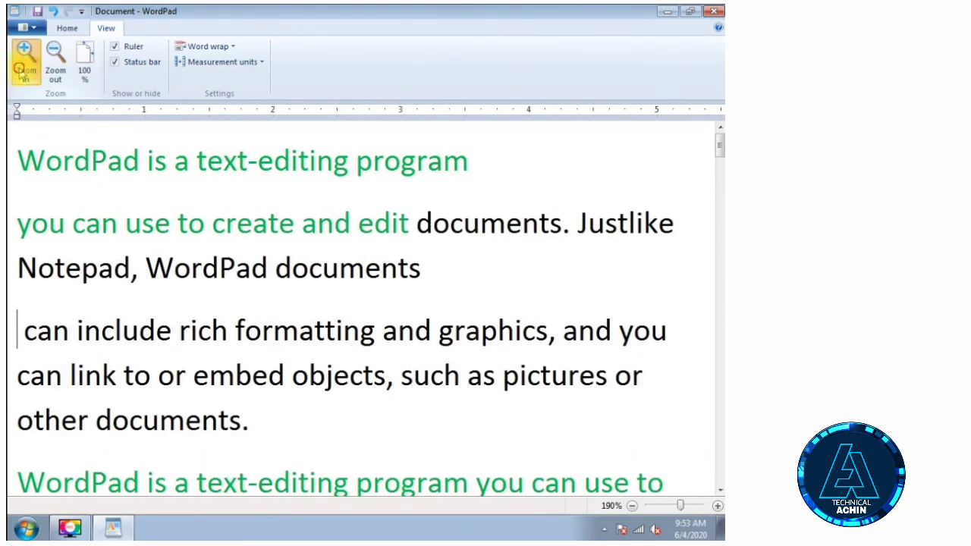
Zoom in to 220%, and zoom out to 40% or less, to examine how the lines rewrap to the window.
click(25, 76)
click(25, 79)
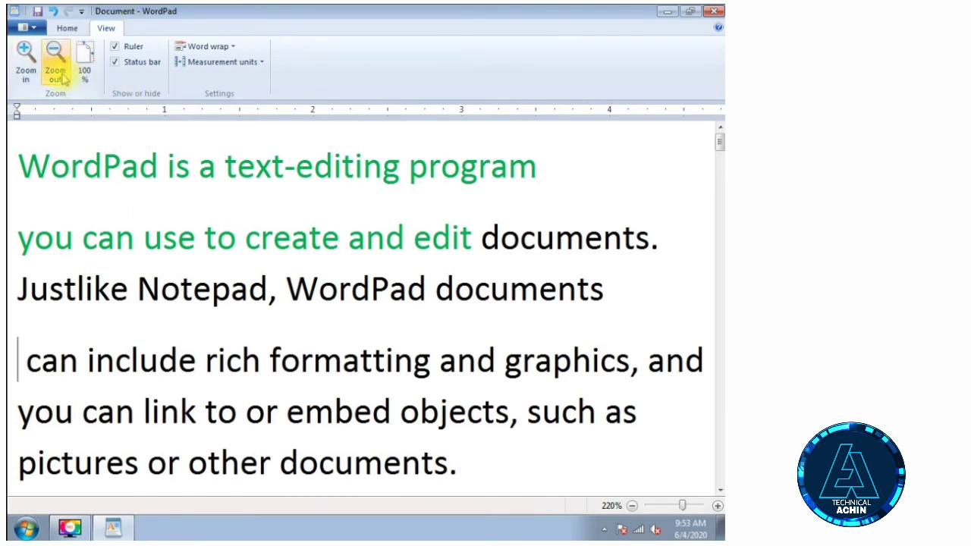
click(55, 70)
click(55, 71)
click(55, 70)
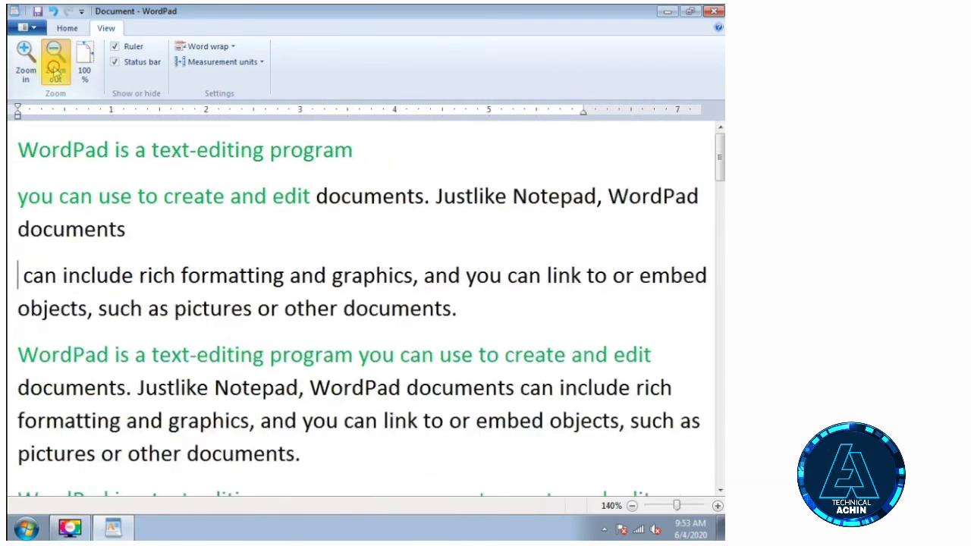
click(55, 71)
click(55, 70)
click(55, 71)
click(54, 71)
click(55, 70)
click(55, 70)
click(55, 70)
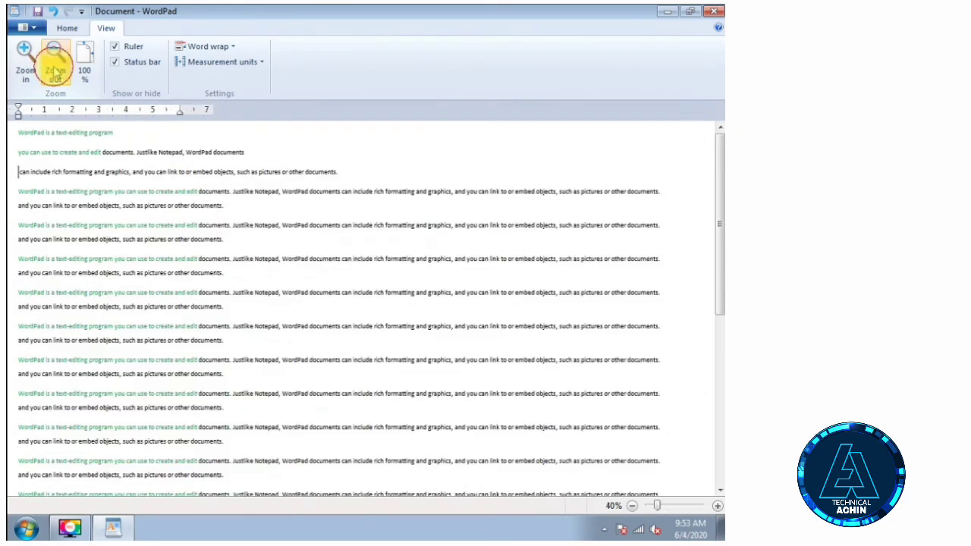
click(55, 71)
click(55, 71)
click(54, 71)
Zoom the document in to 80%.
click(24, 61)
click(24, 61)
click(24, 60)
click(24, 60)
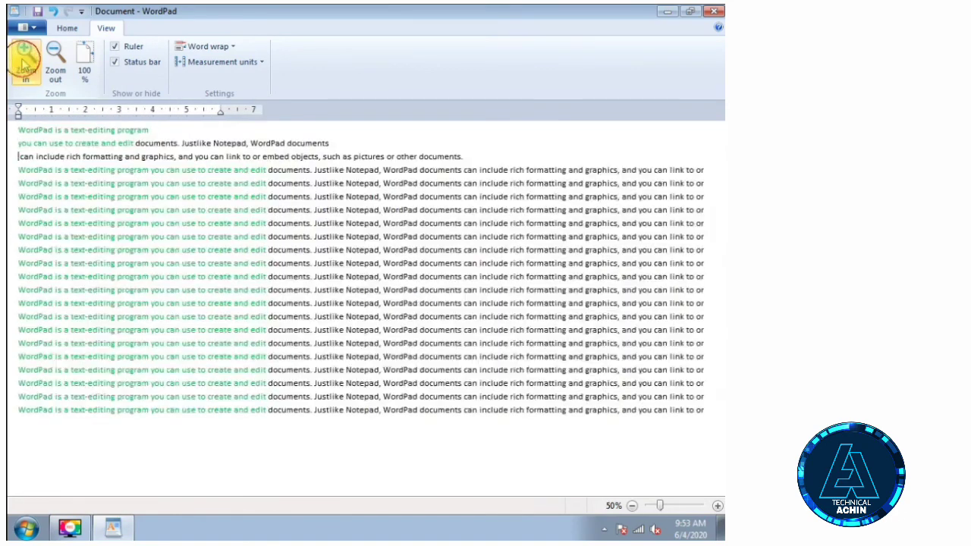
click(24, 60)
click(24, 61)
click(24, 61)
Set word wrap to Wrap to ruler.
click(204, 46)
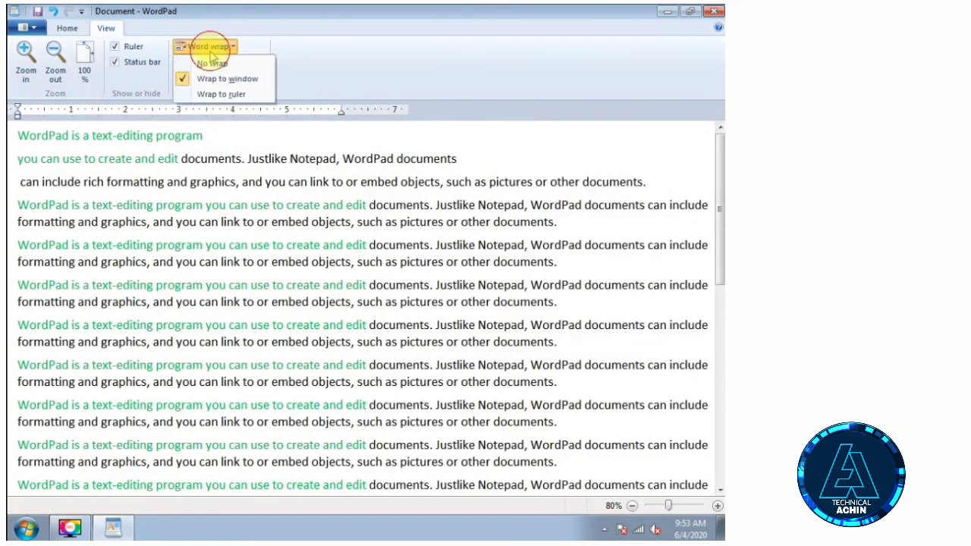
click(208, 99)
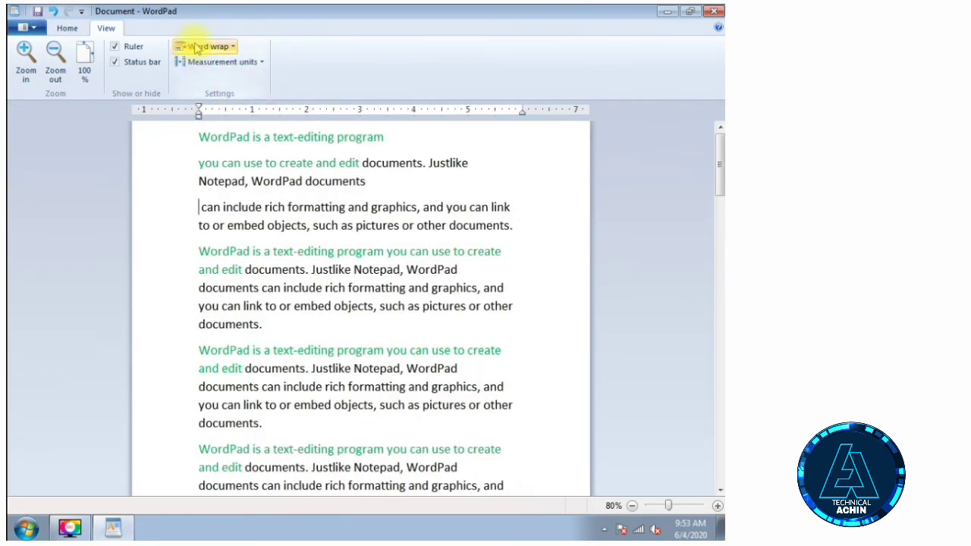
click(199, 46)
click(204, 94)
click(203, 46)
click(195, 97)
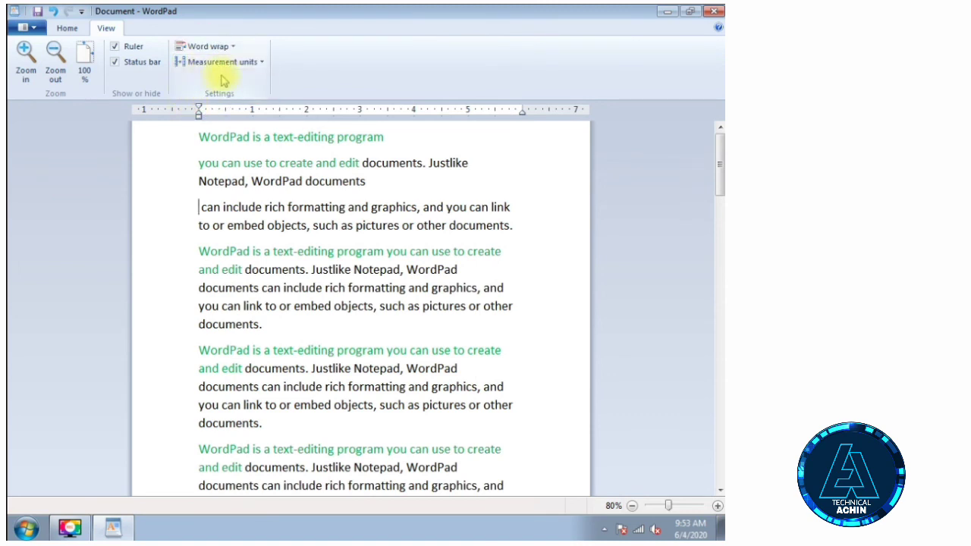
View the measurement unit options and try centimeters and points as the ruler's units.
click(248, 63)
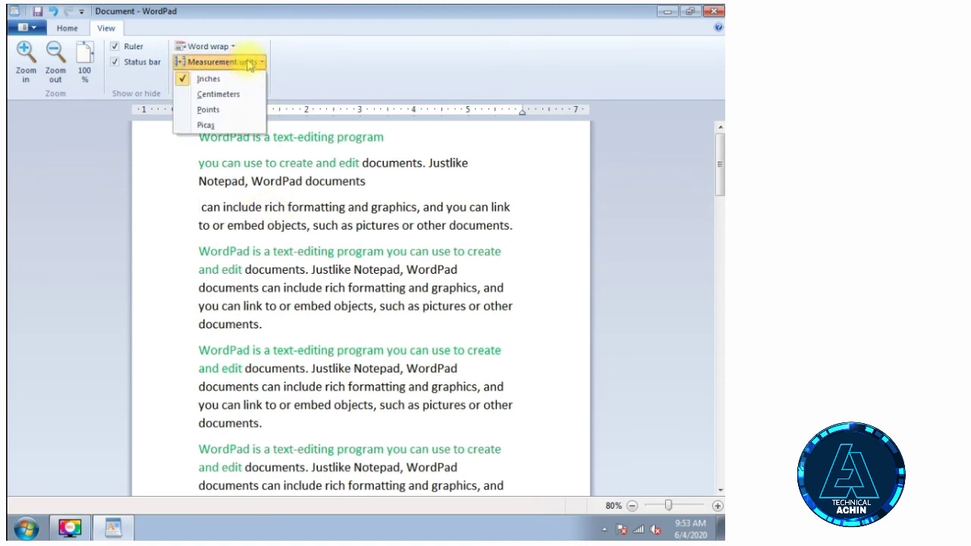
click(179, 202)
scroll(336, 275, down, 1)
scroll(259, 247, up, 1)
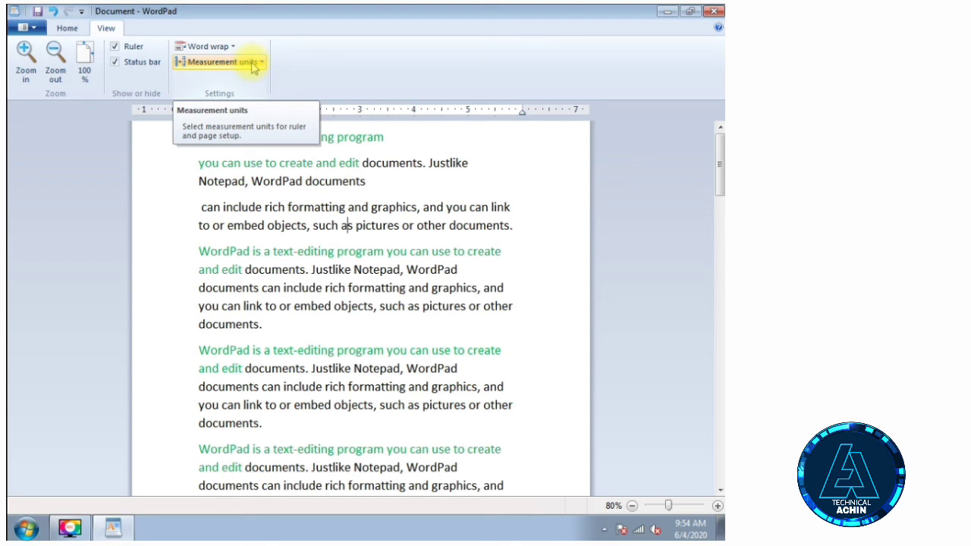
click(254, 69)
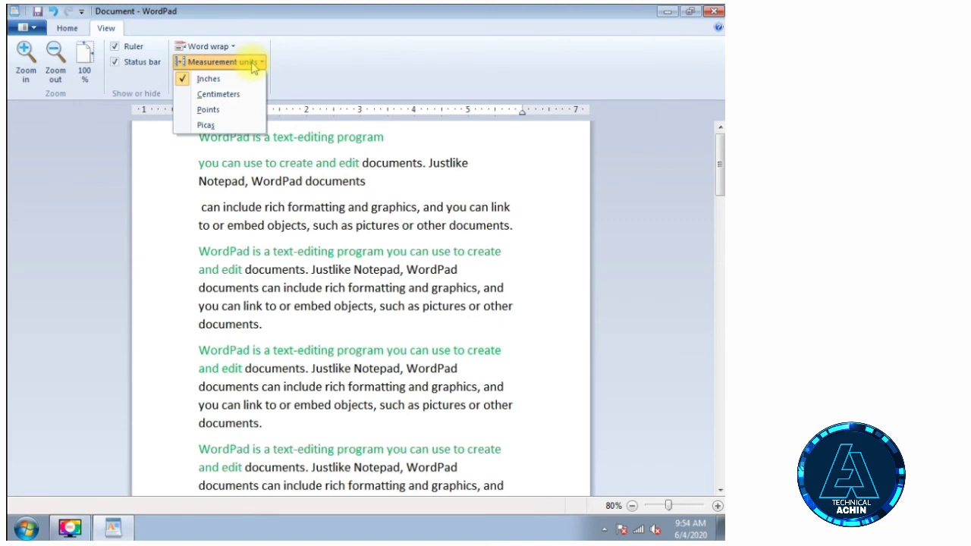
click(203, 96)
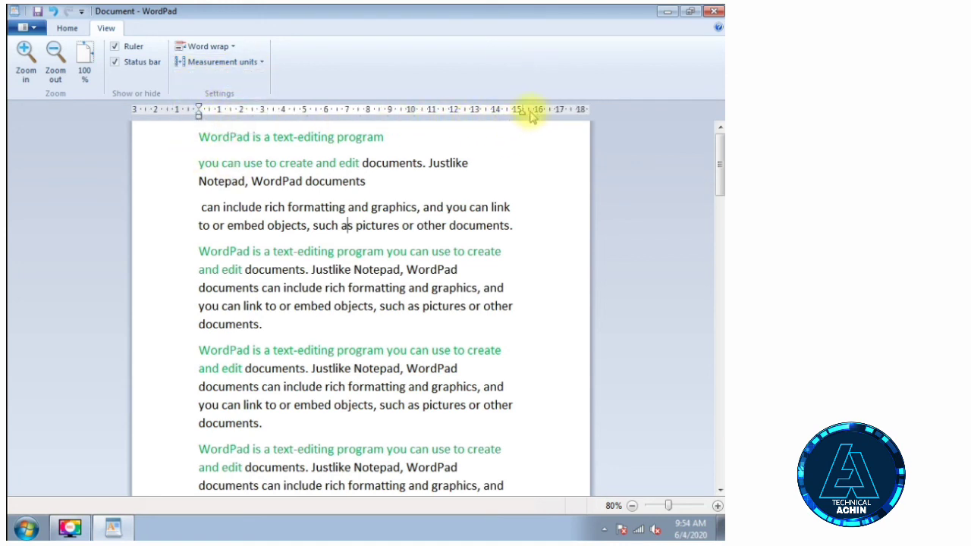
click(198, 63)
click(196, 111)
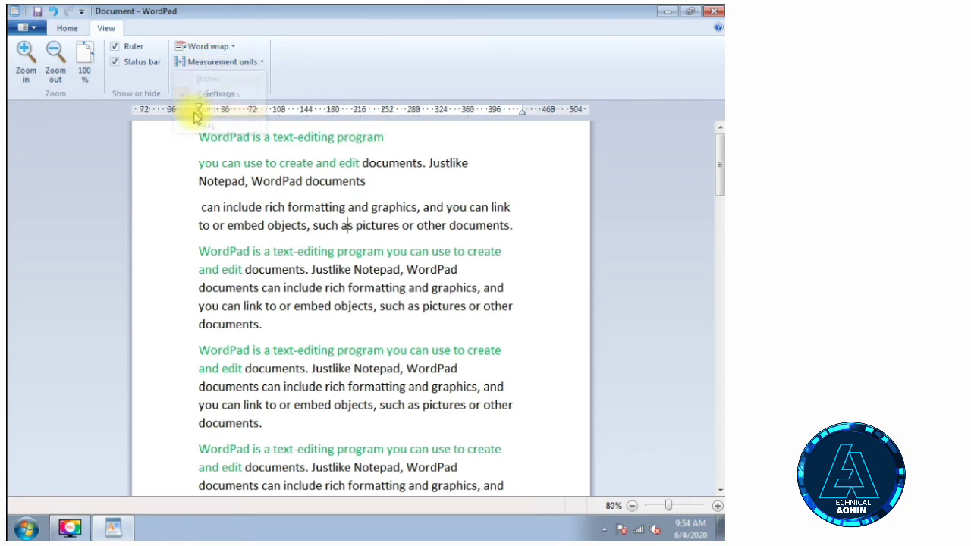
Set the measurement units to Picas, highlight the opening paragraphs and clear the selection.
click(217, 64)
click(203, 124)
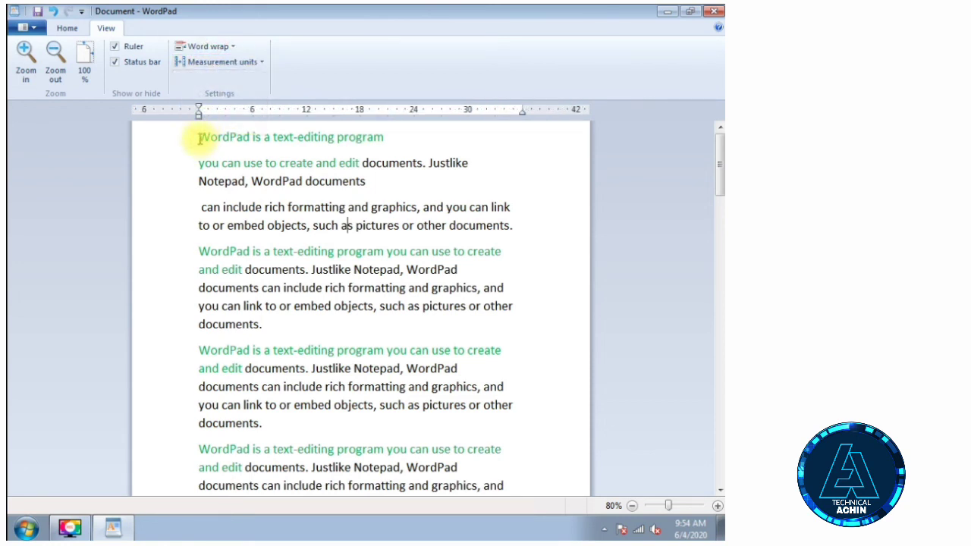
drag(198, 139, 481, 401)
click(329, 346)
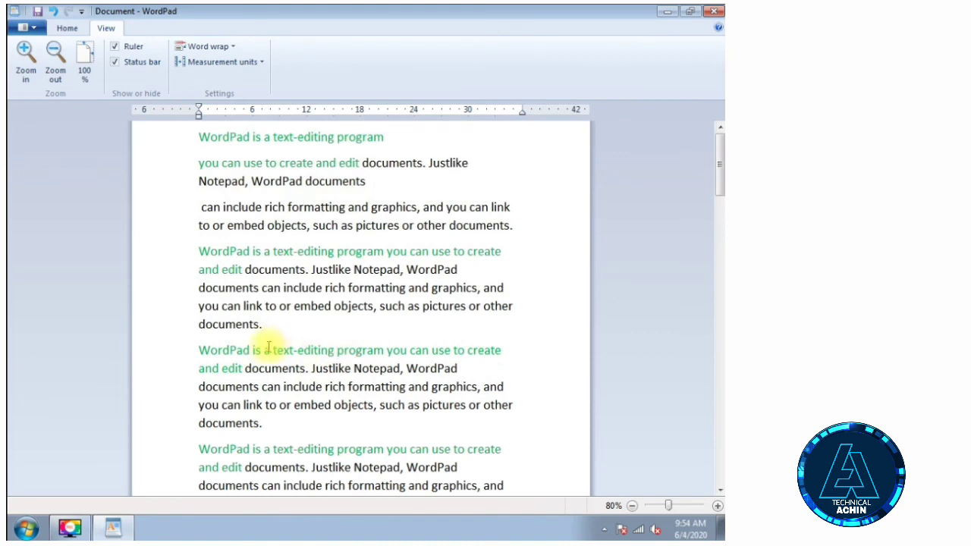